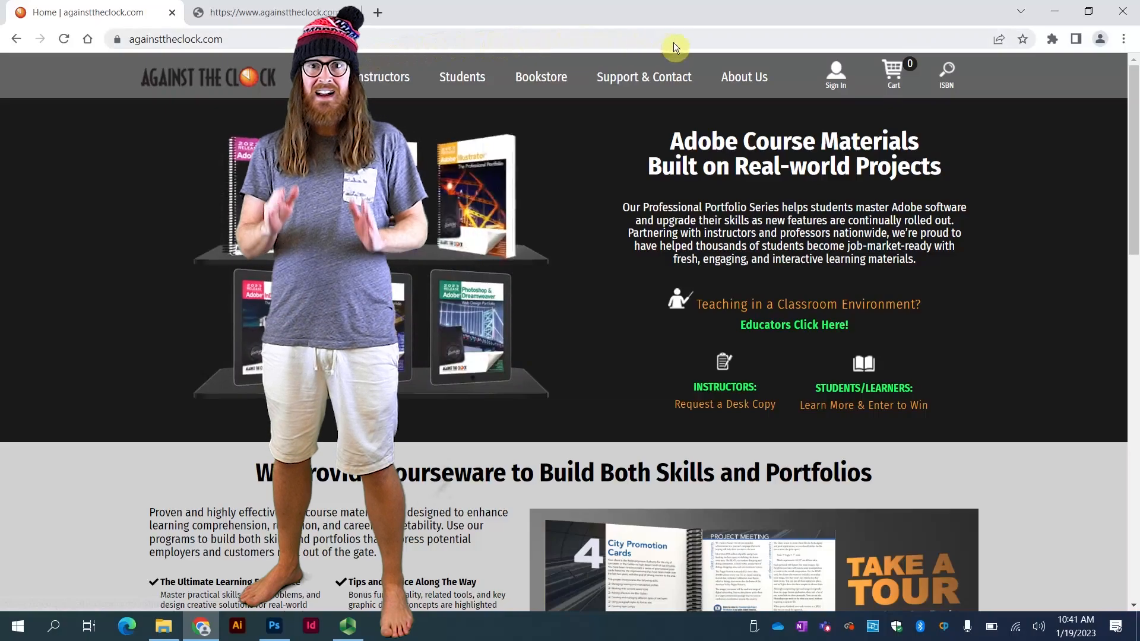
- Open the My Account & Files page and bring the eBook and student file sections into view
mouse_move(835, 81)
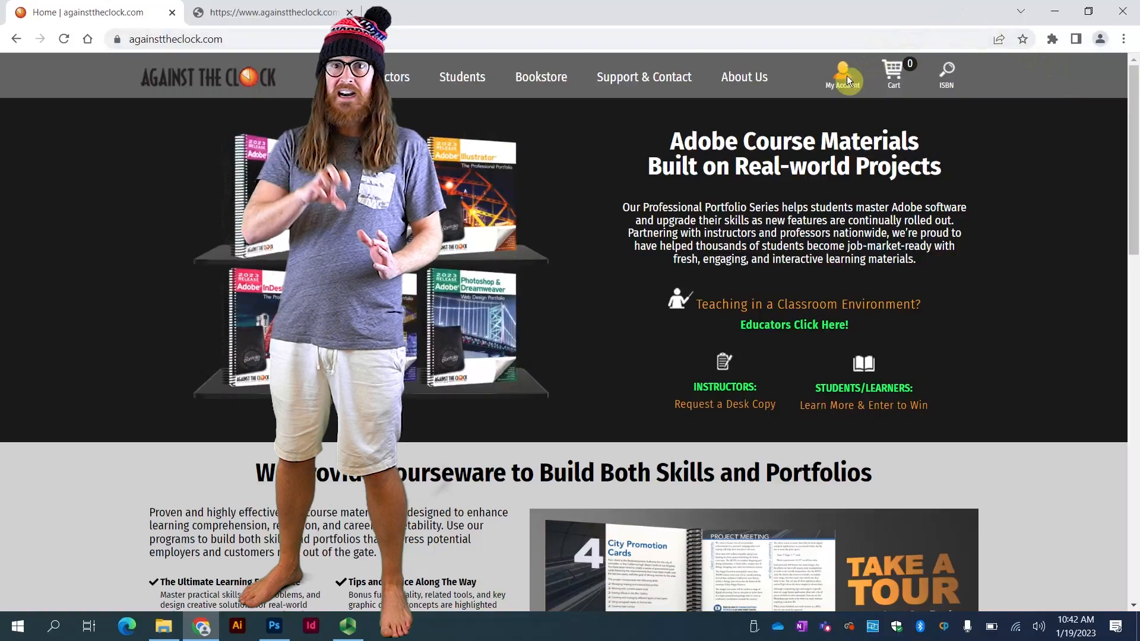
mouse_move(847, 76)
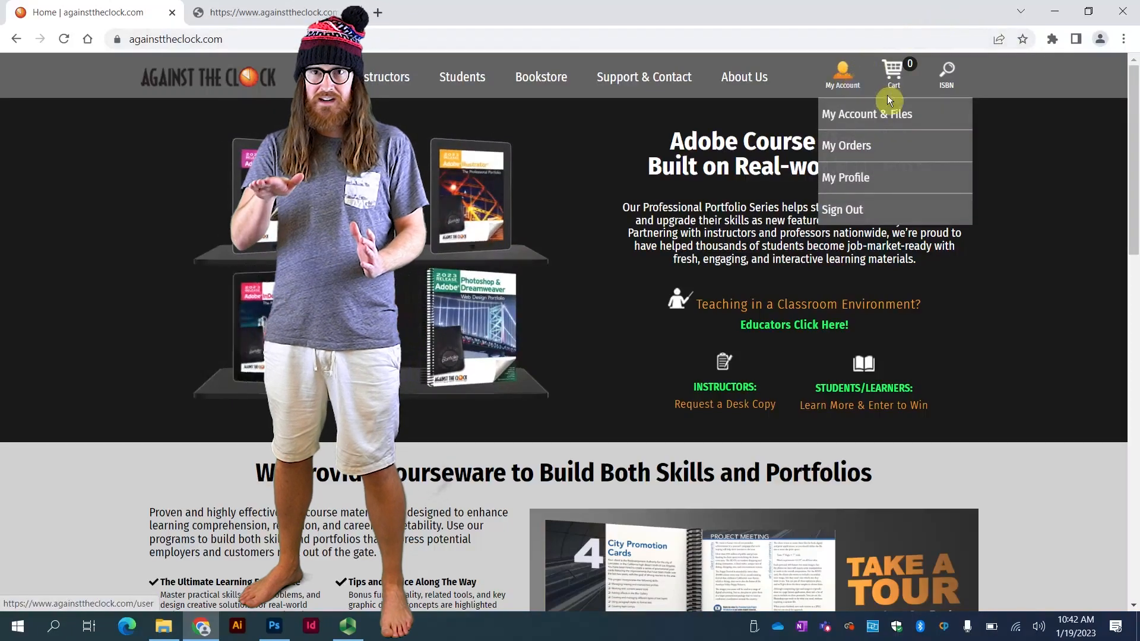
left_click(939, 115)
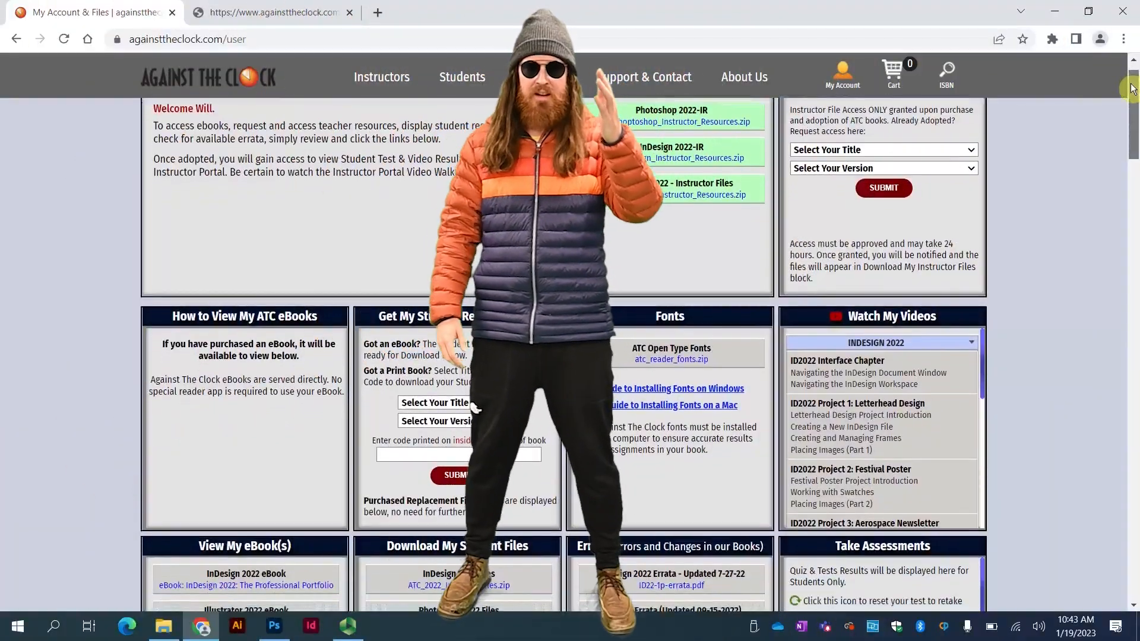
left_click_drag(1131, 88, 1133, 112)
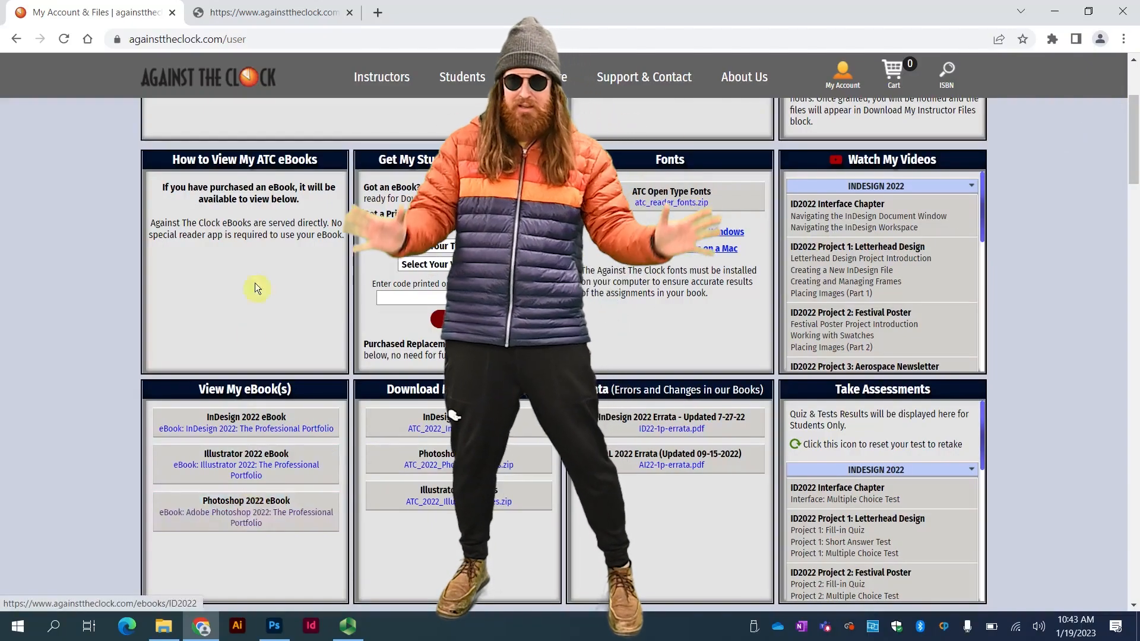
- Switch to the Photoshop 2022 eBook and go to Project 1: New Music Artwork through its table of contents
left_click(273, 13)
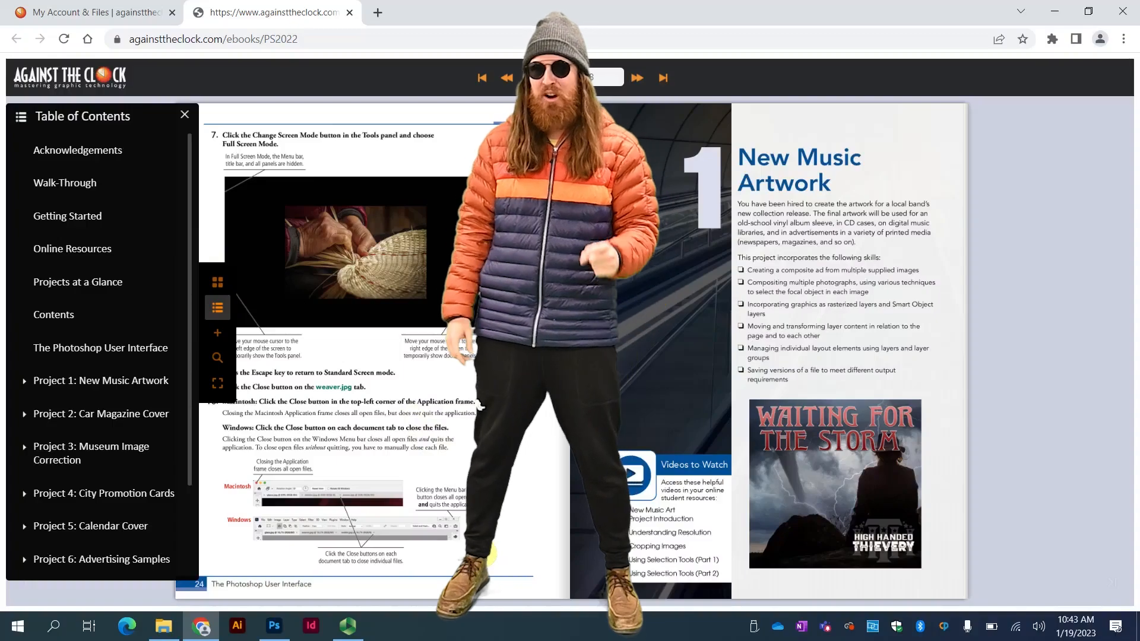
left_click(184, 114)
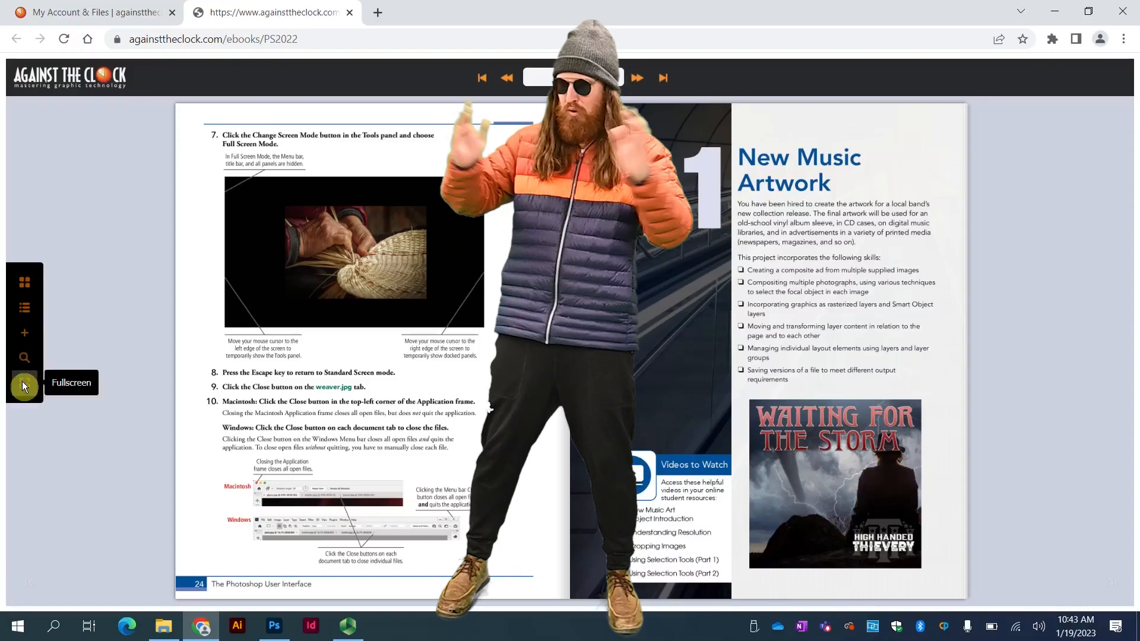
left_click(24, 310)
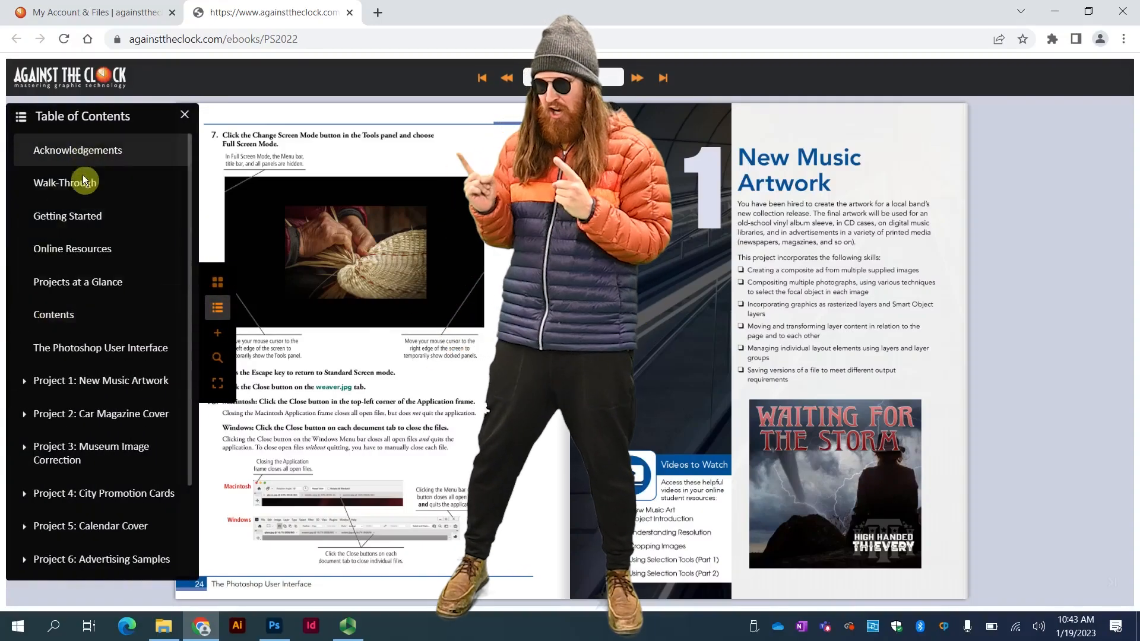
left_click(128, 383)
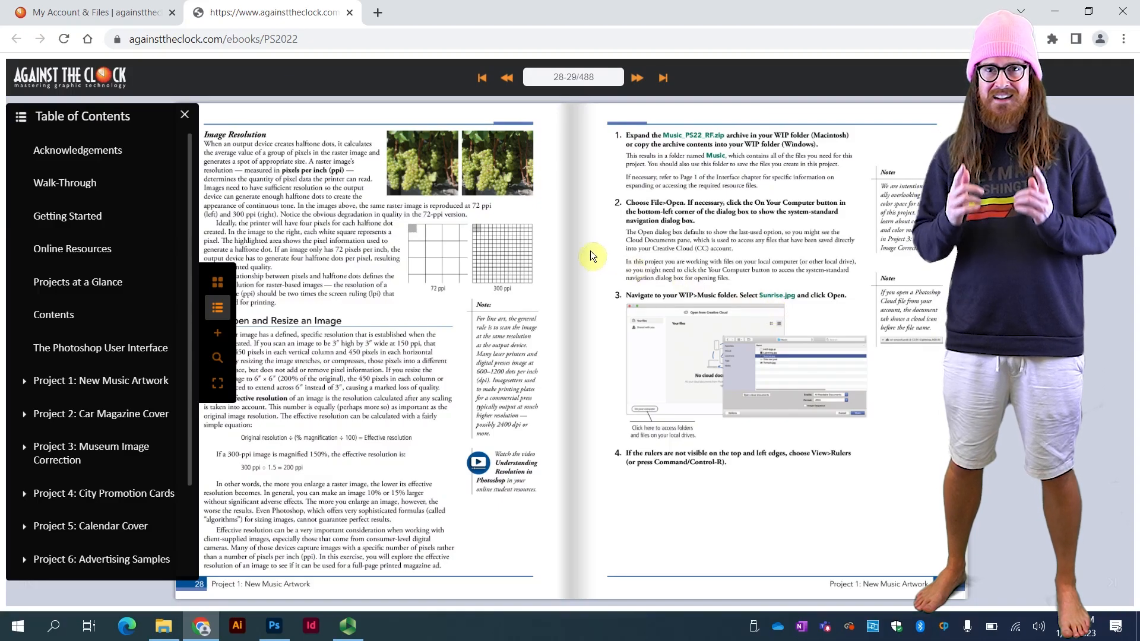
- Download ATC_2022_Photoshop_Files.zip from the account page's student files and open the downloaded archive
left_click(120, 13)
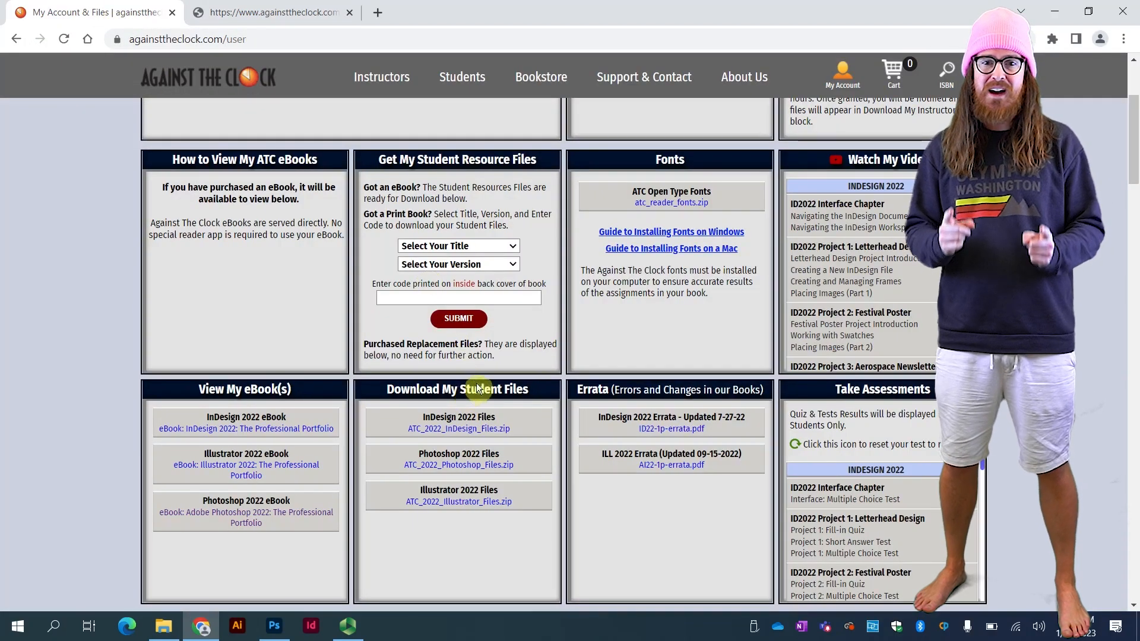
left_click(503, 467)
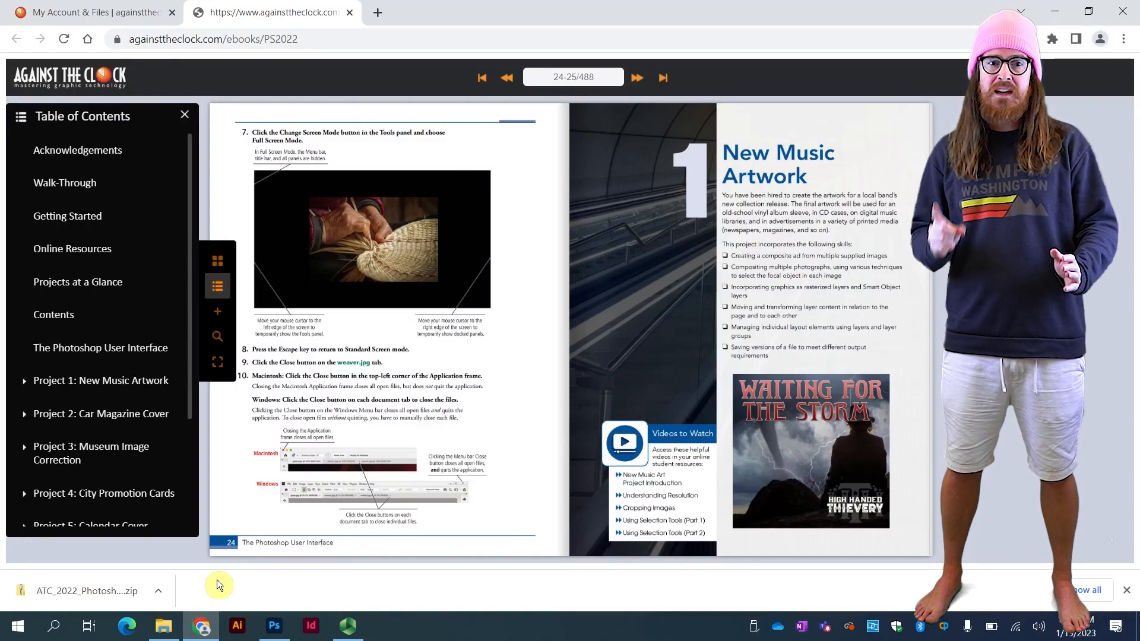
left_click(107, 590)
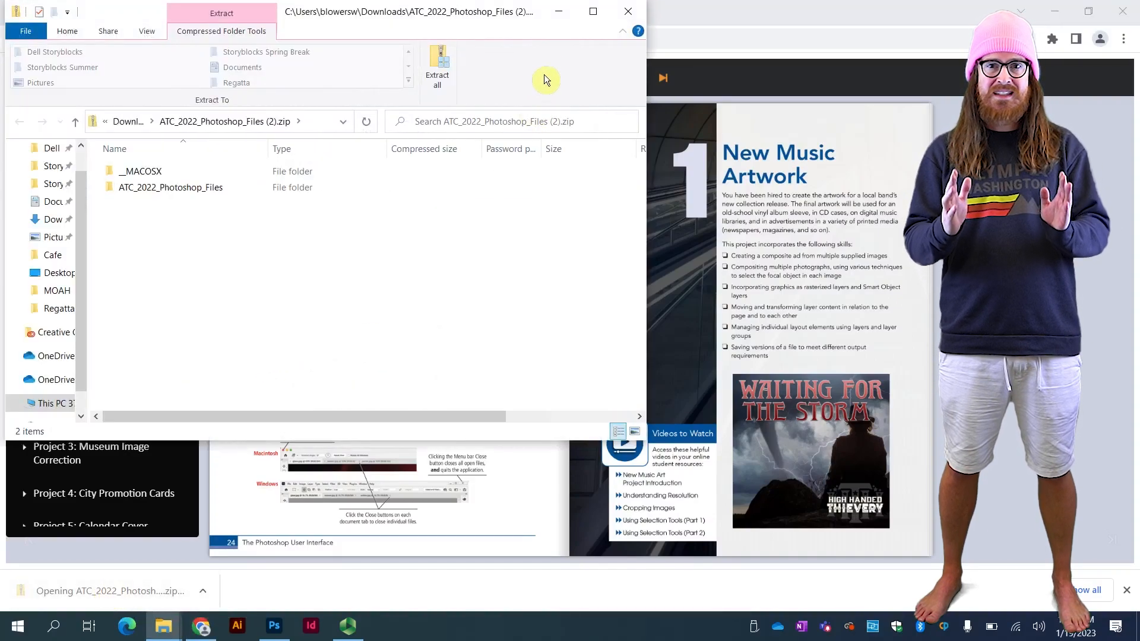
- Extract the whole Photoshop student files archive to the suggested folder in Downloads, showing the extracted files when complete
left_click(586, 17)
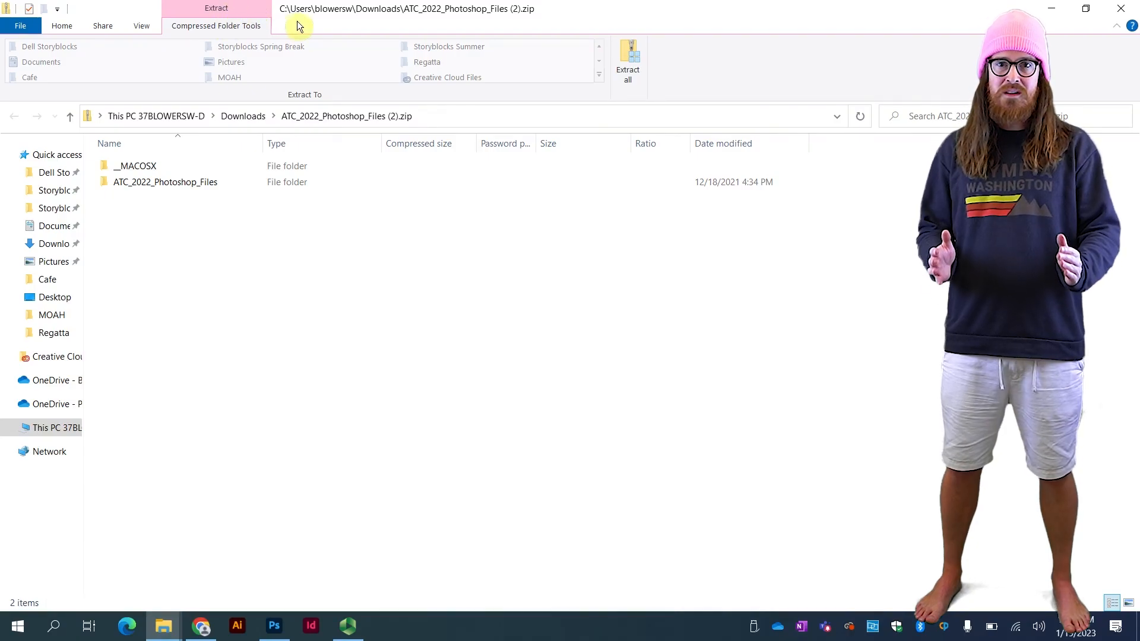
left_click(626, 73)
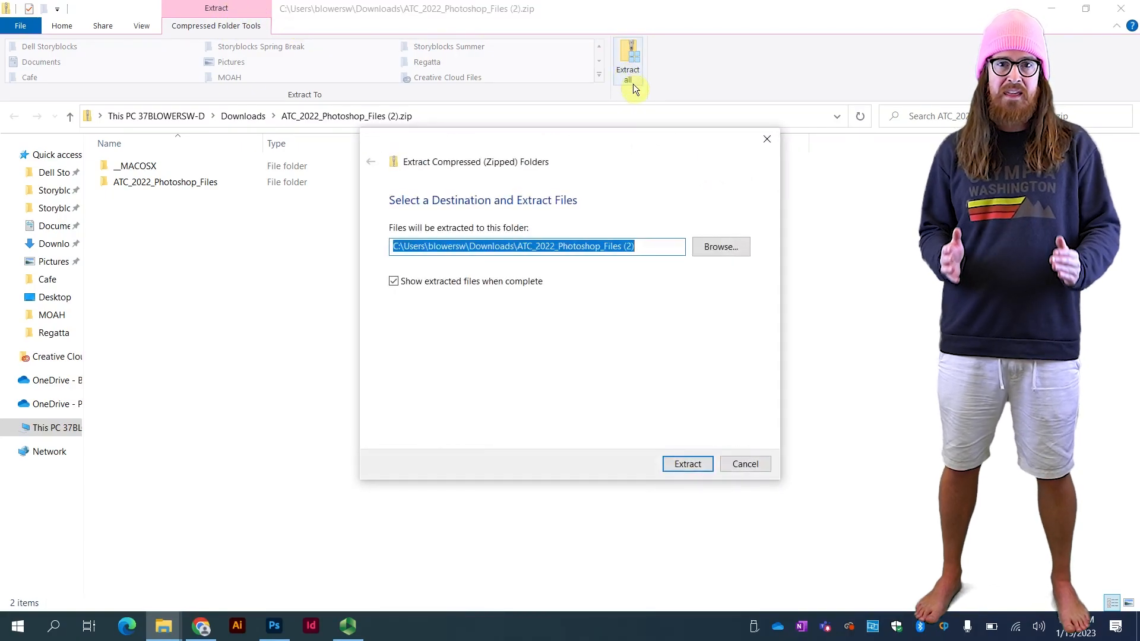
left_click(682, 460)
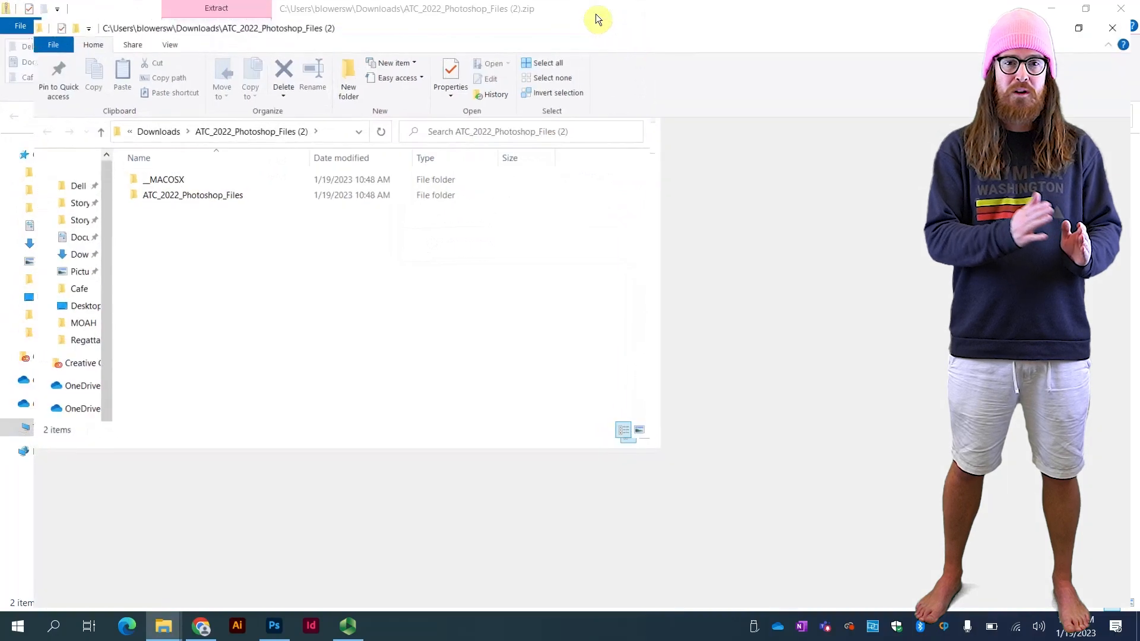
left_click(594, 12)
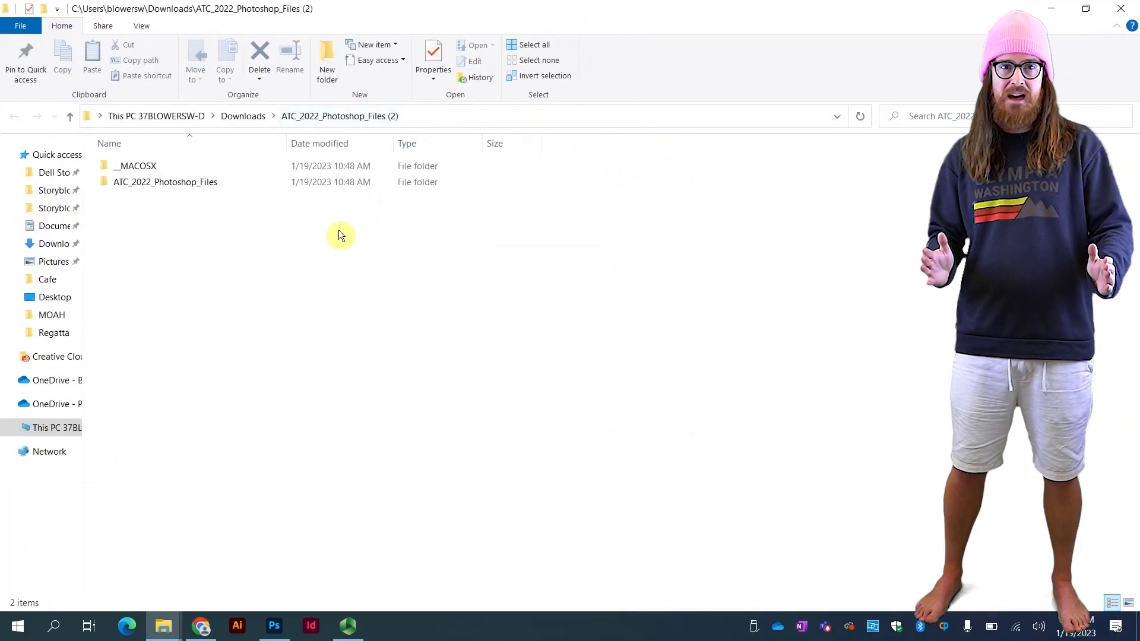
- Extract Music_PS22_RF.zip from the ATC_2022_Photoshop_Files folder into the suggested Music_PS22_RF folder
double_click(269, 184)
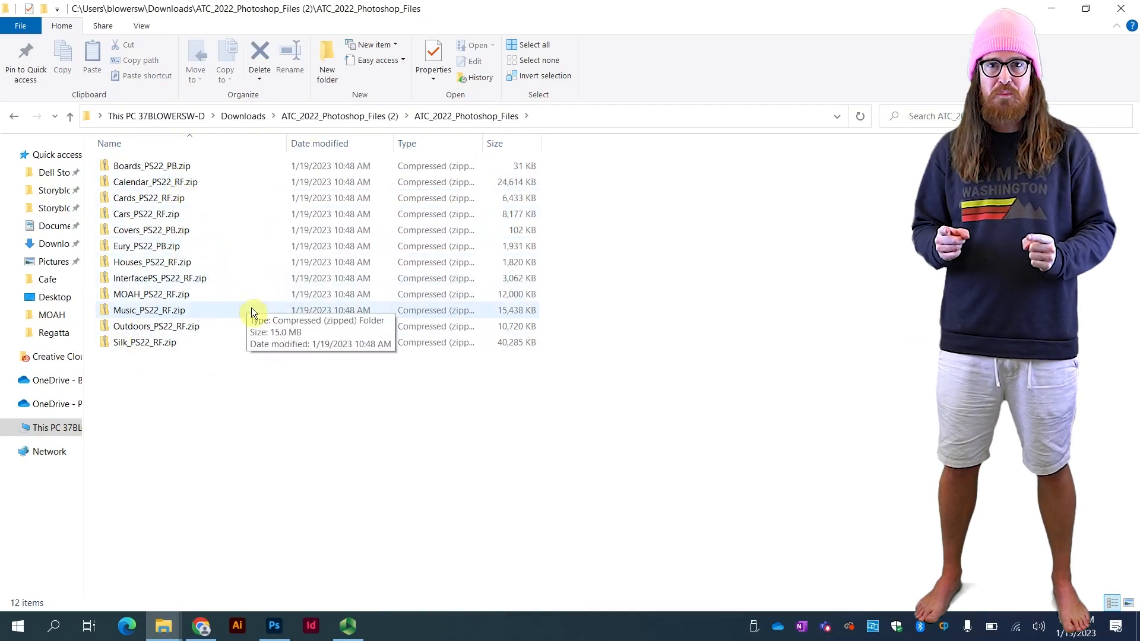
left_click(249, 305)
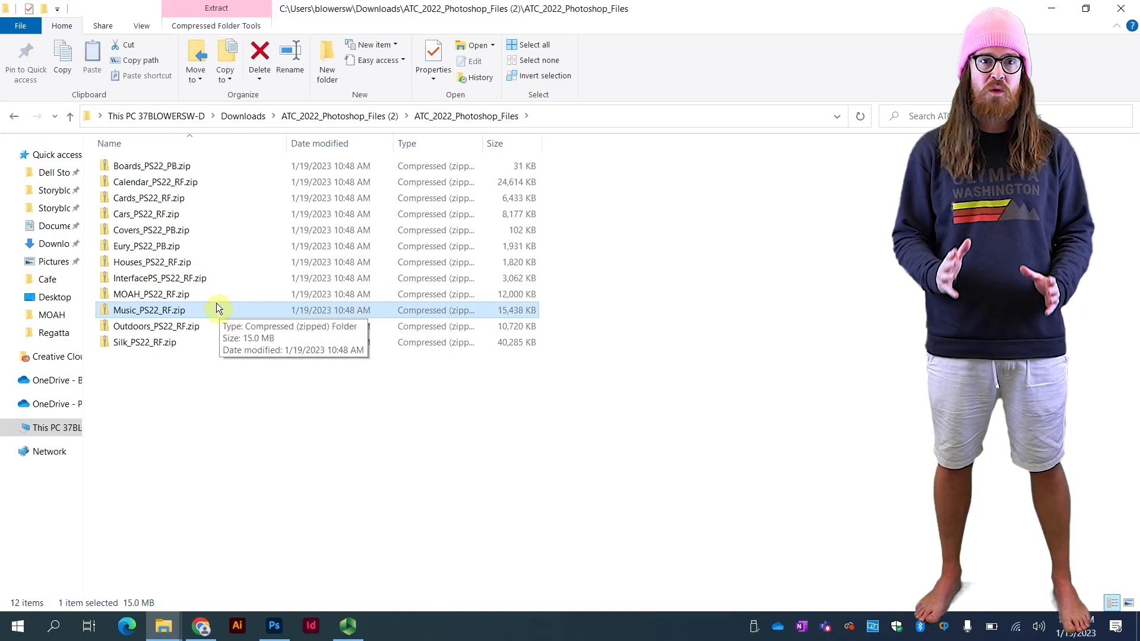
left_click(231, 15)
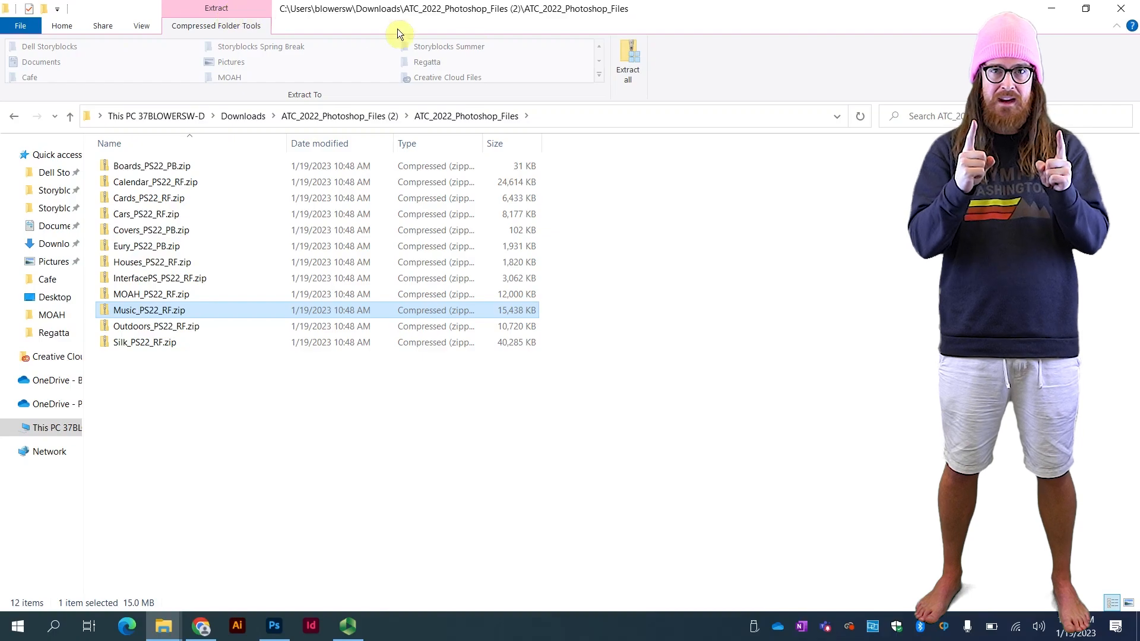
left_click(625, 70)
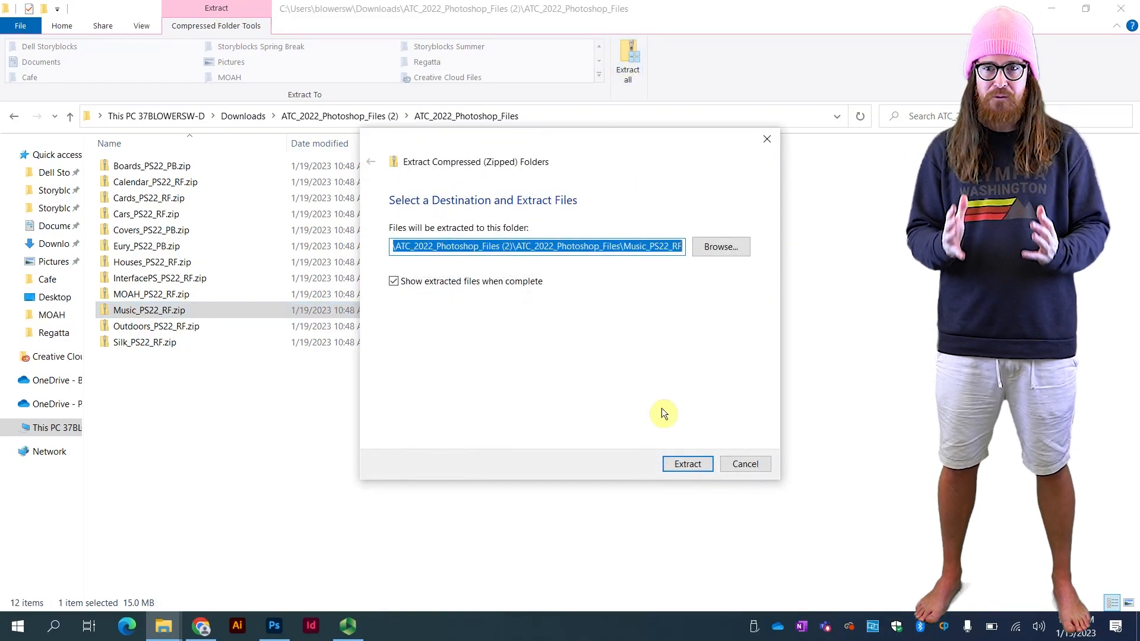
left_click(688, 463)
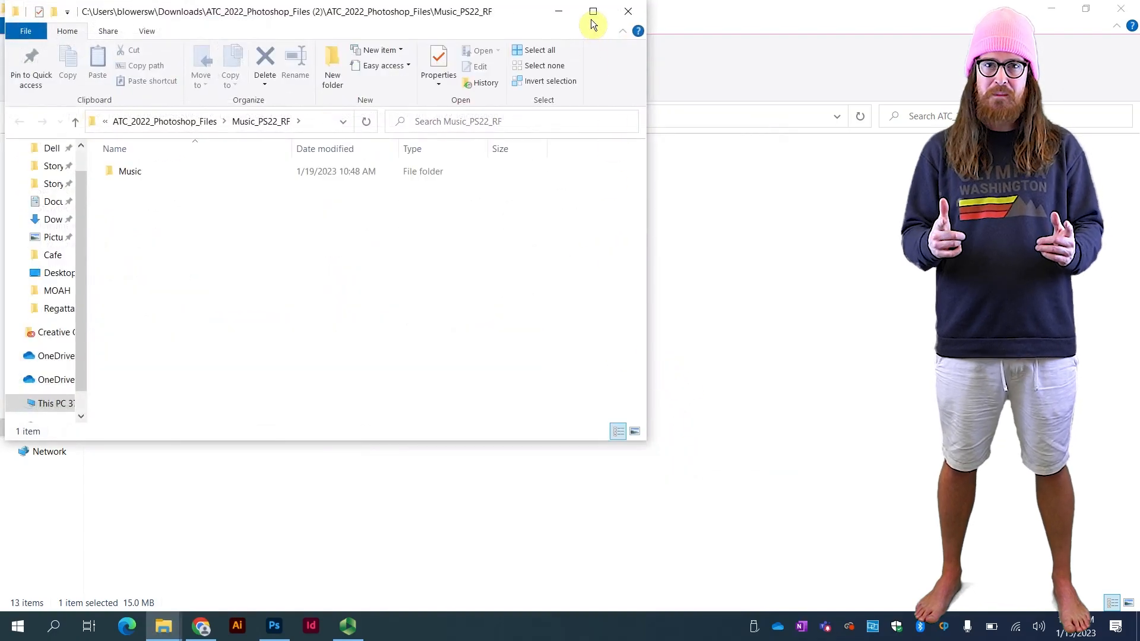
left_click(593, 11)
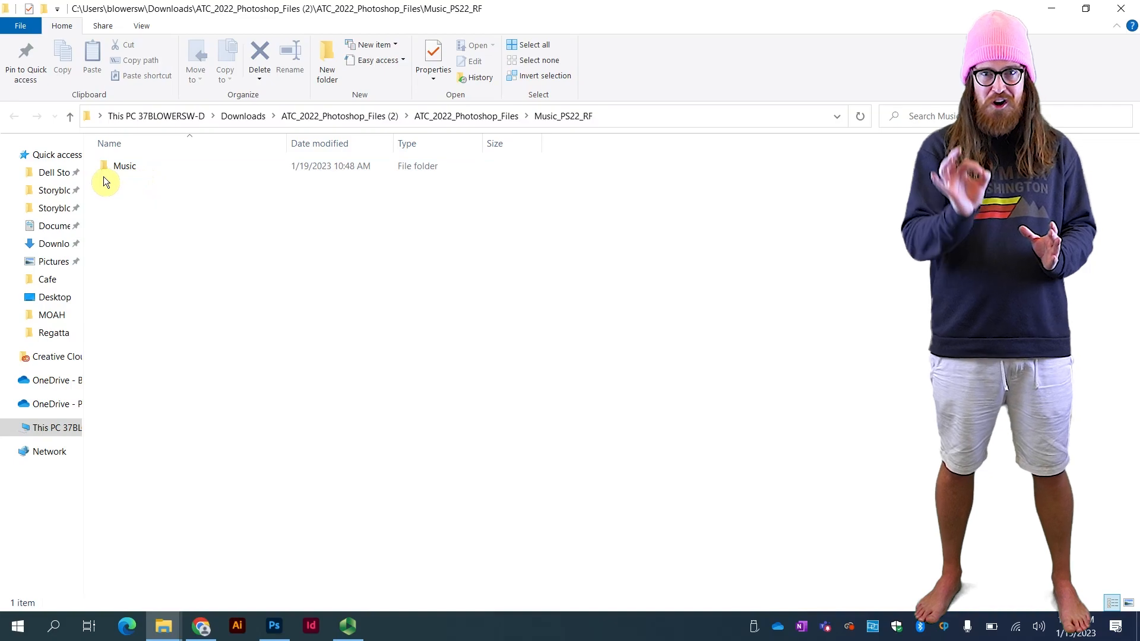
- Open the extracted Music folder and look over each of the project's resource files
double_click(134, 169)
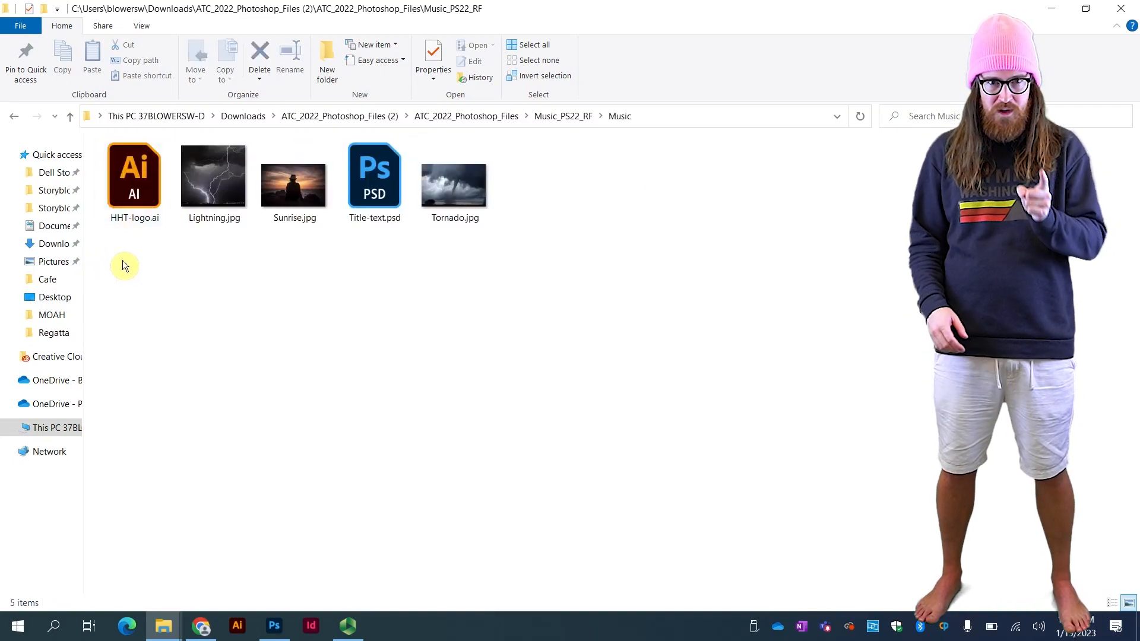
left_click(139, 215)
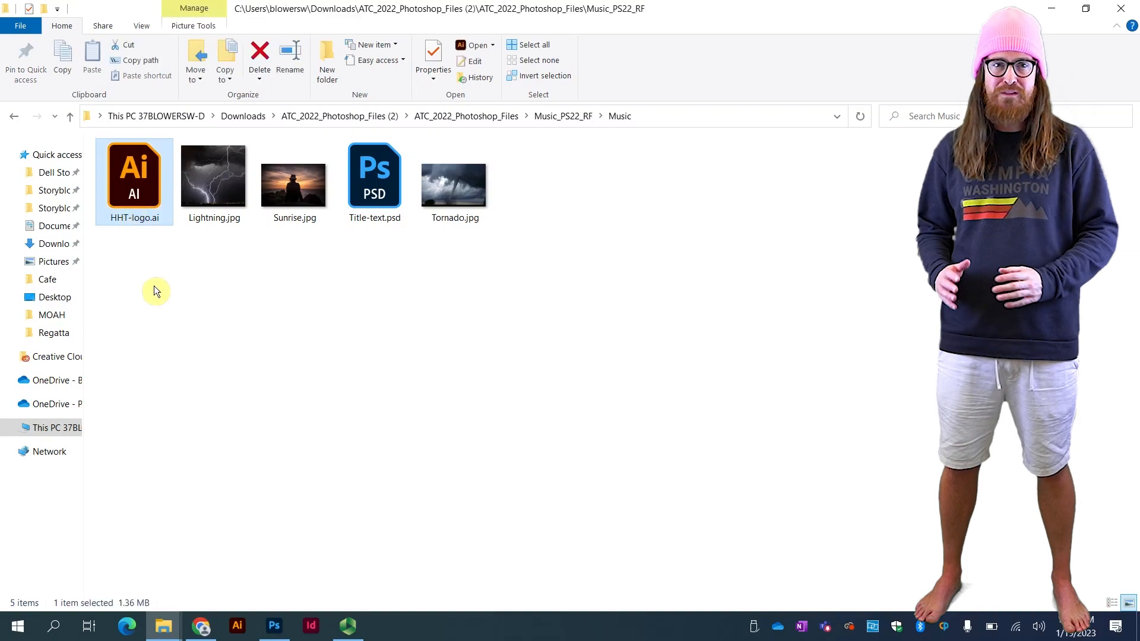
left_click(227, 226)
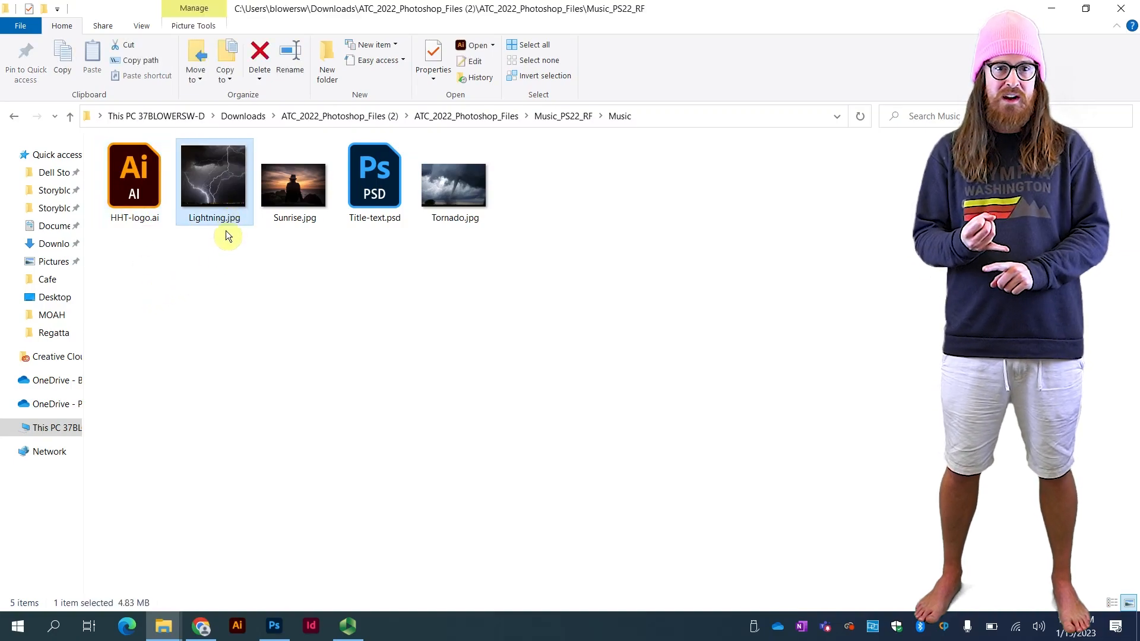
left_click(295, 220)
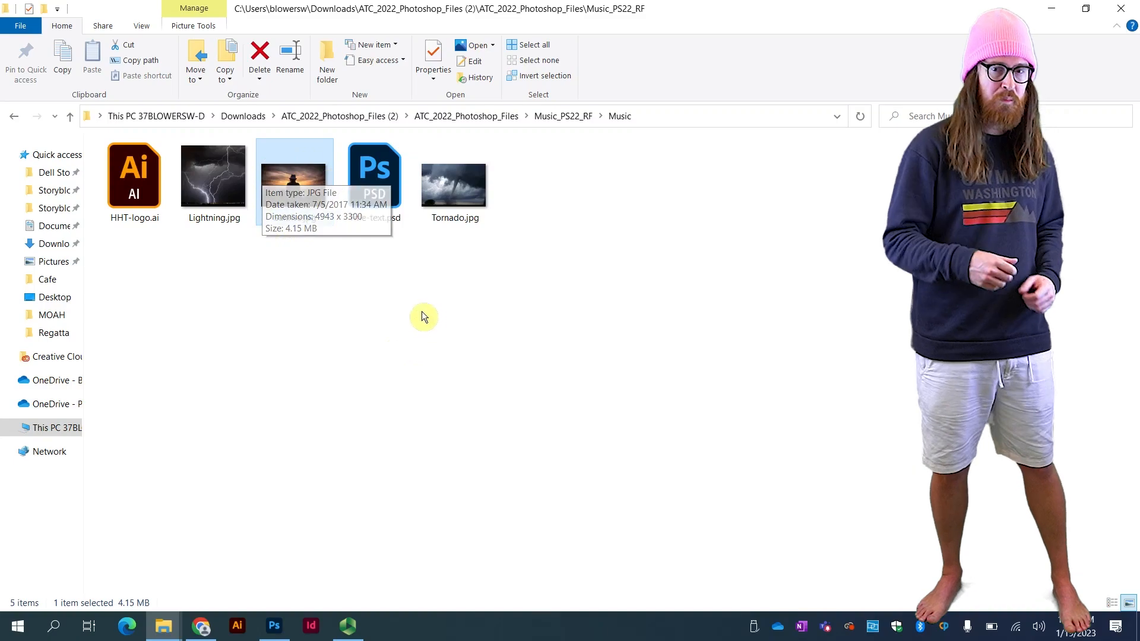
left_click(380, 214)
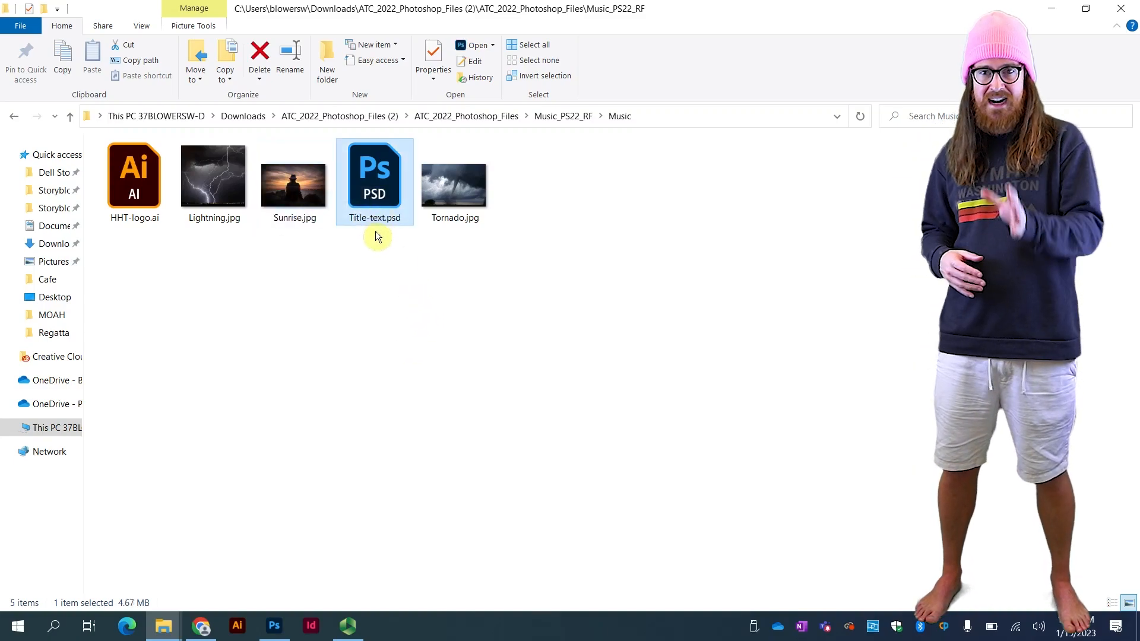
left_click(432, 201)
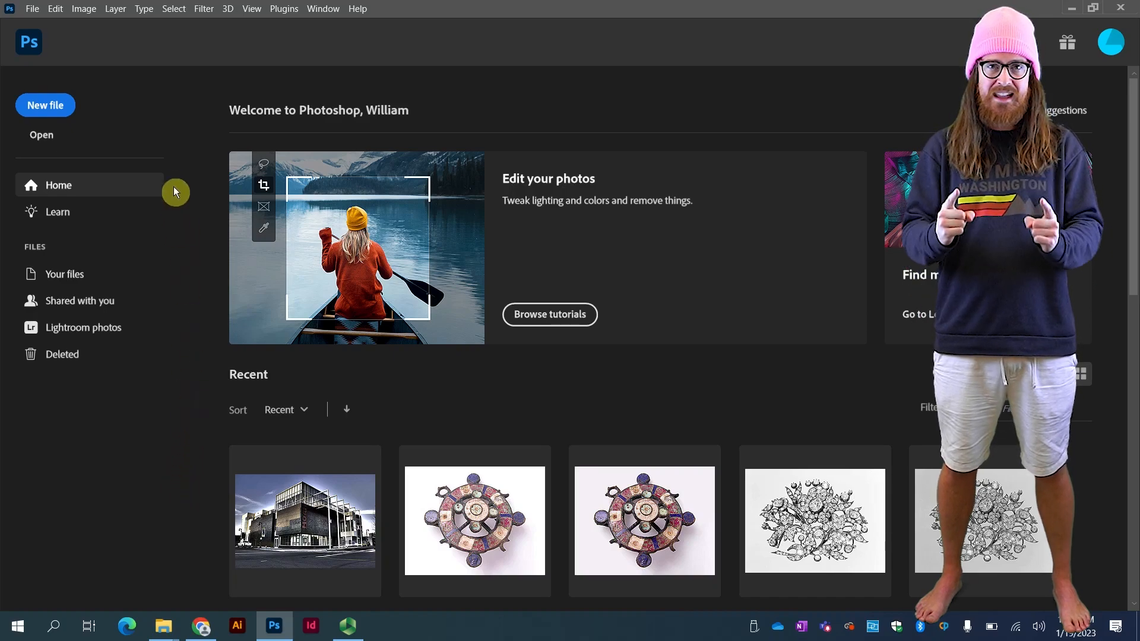
- Open Sunrise.jpg from the Music folder inside Music_PS22_RF, in the extracted ATC_2022_Photoshop_Files (2) folder in Downloads
left_click(33, 9)
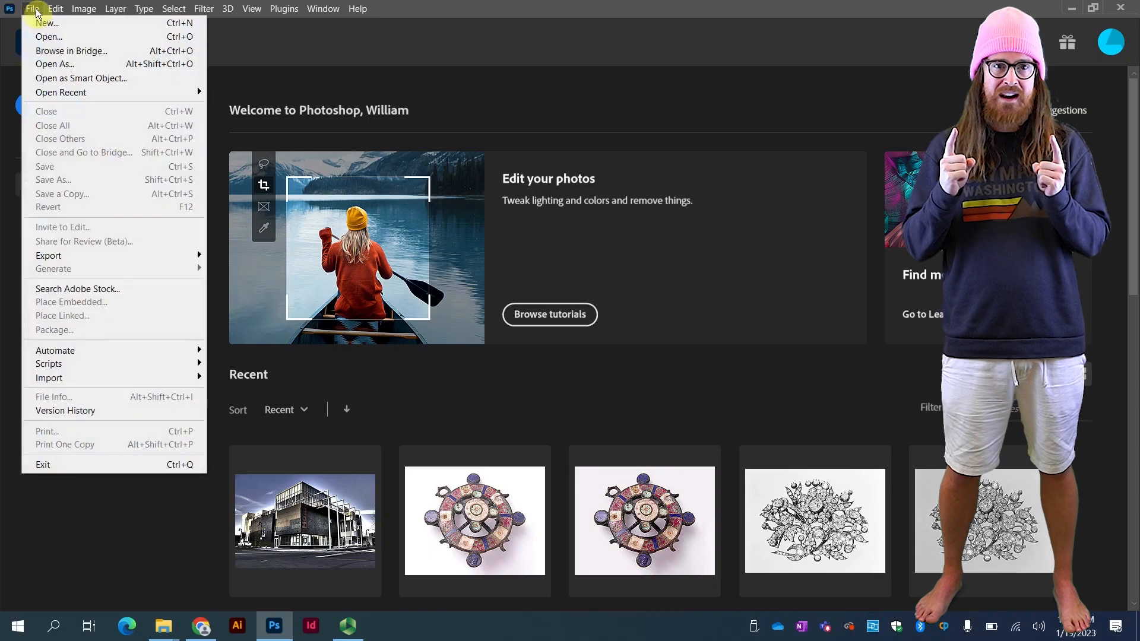
left_click(112, 37)
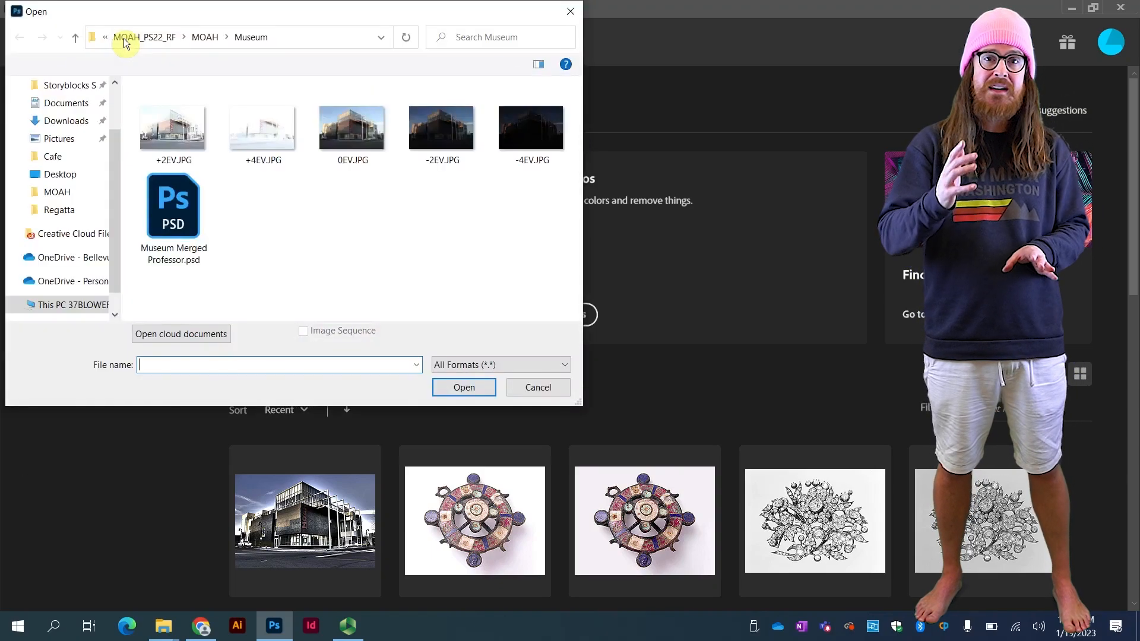
left_click(69, 123)
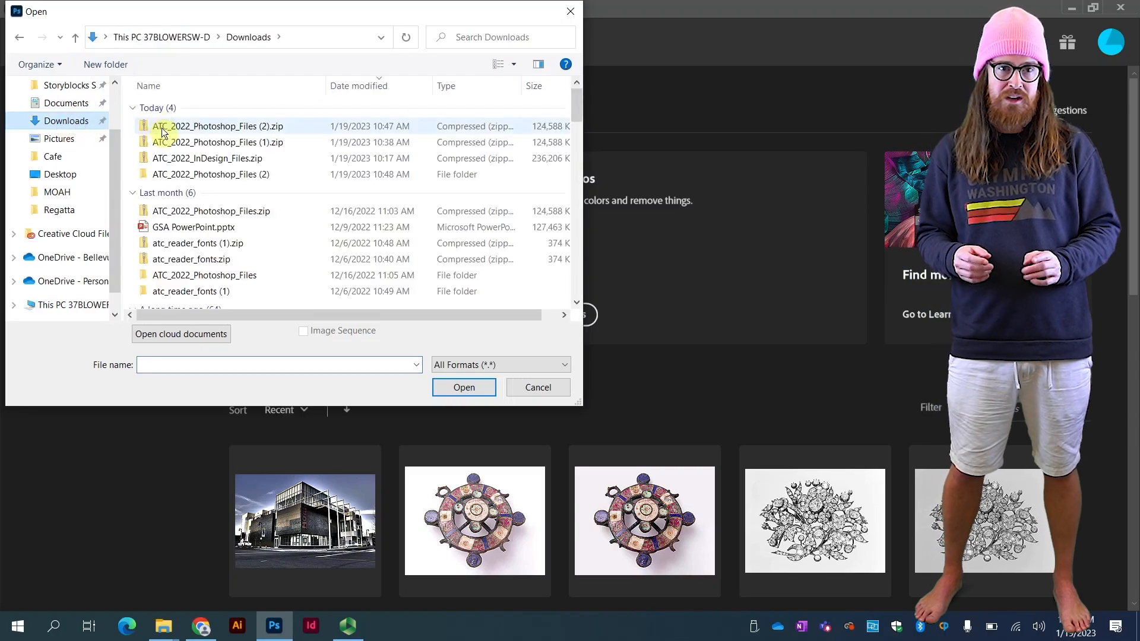
double_click(197, 174)
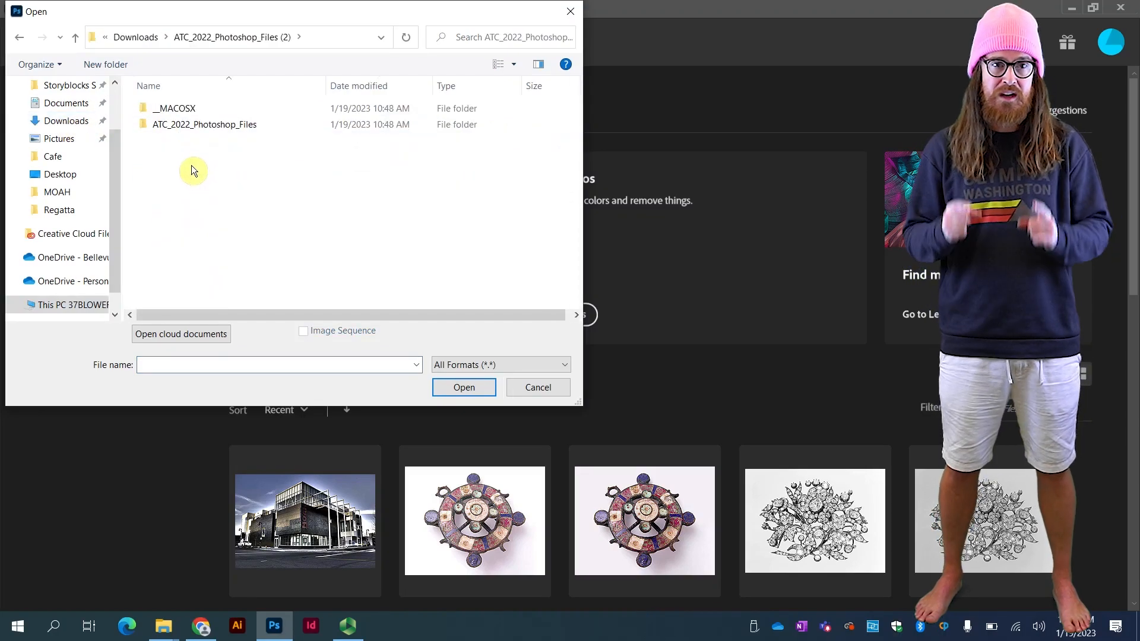
double_click(194, 128)
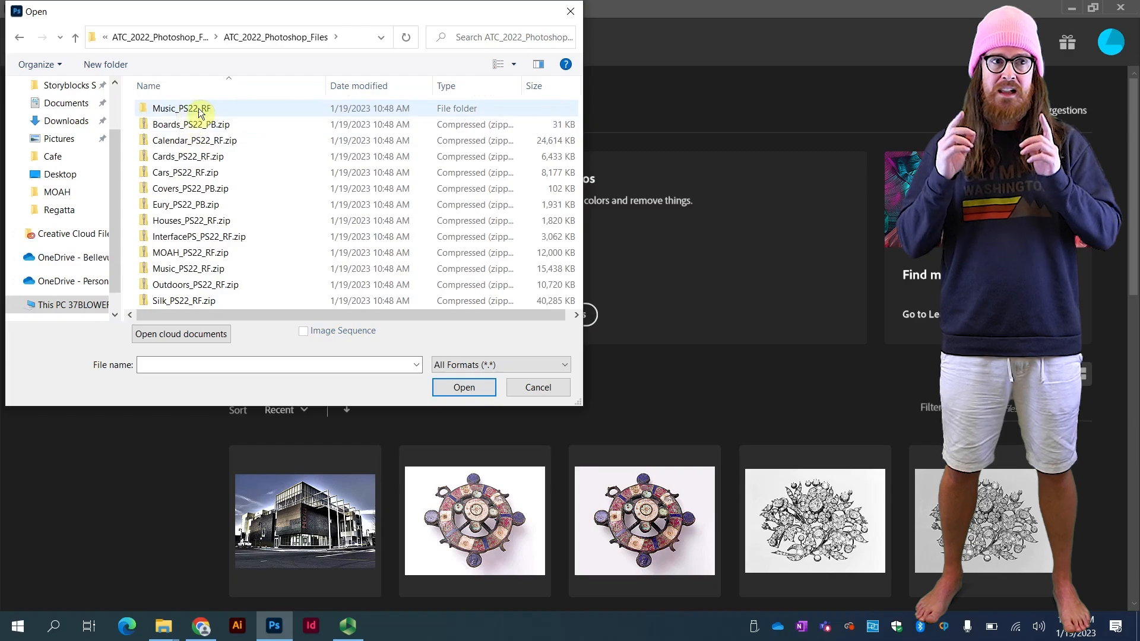
double_click(256, 110)
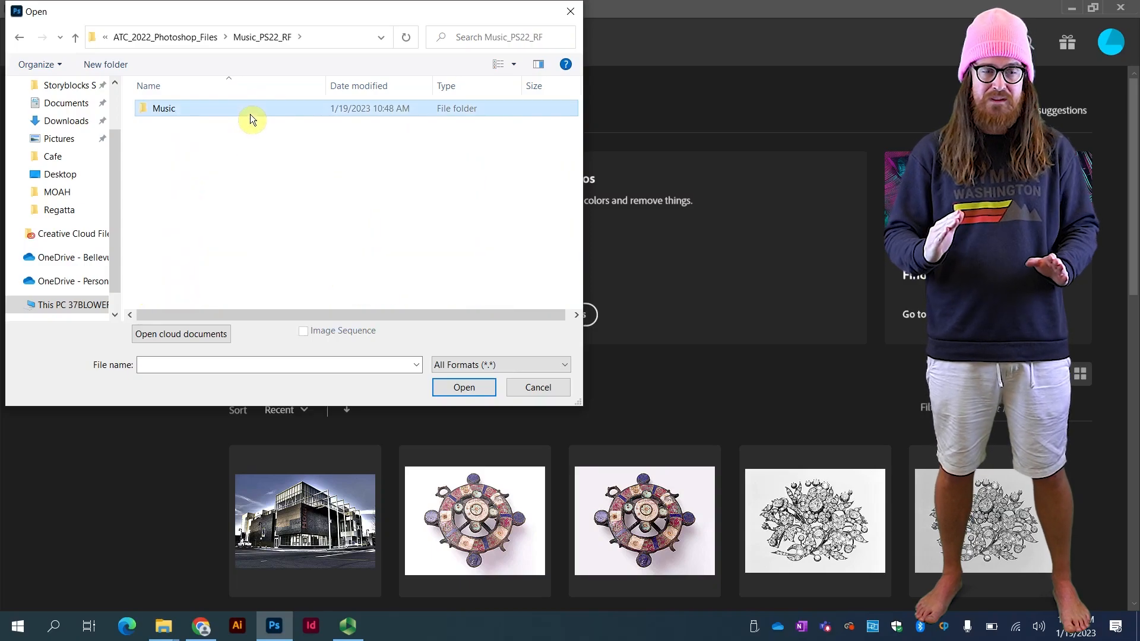
double_click(251, 111)
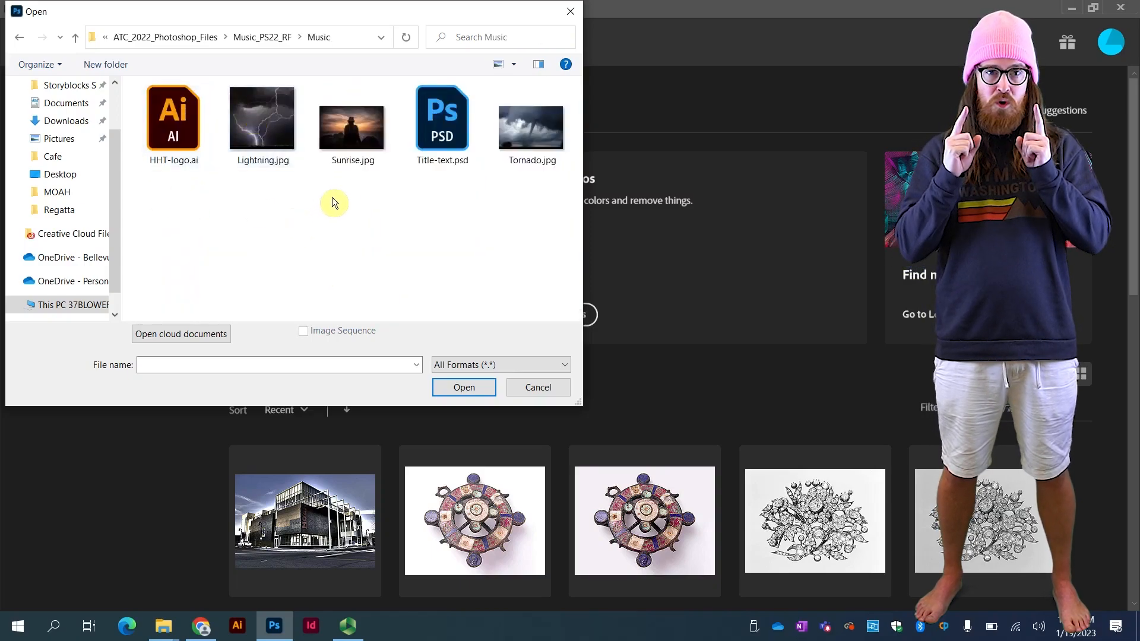
left_click(368, 126)
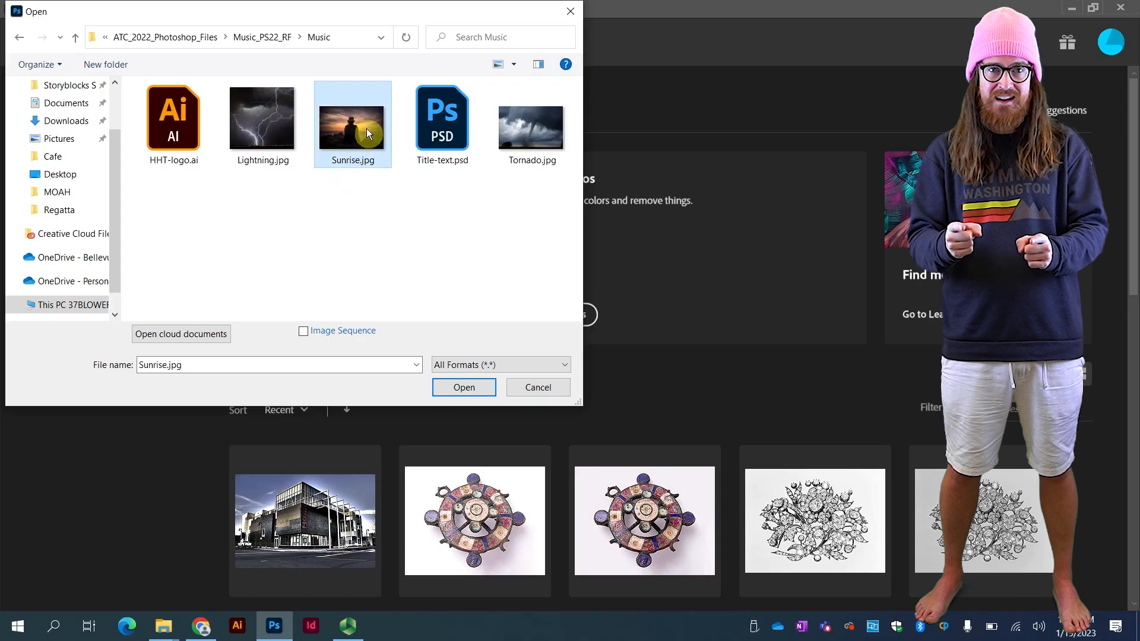
left_click(459, 387)
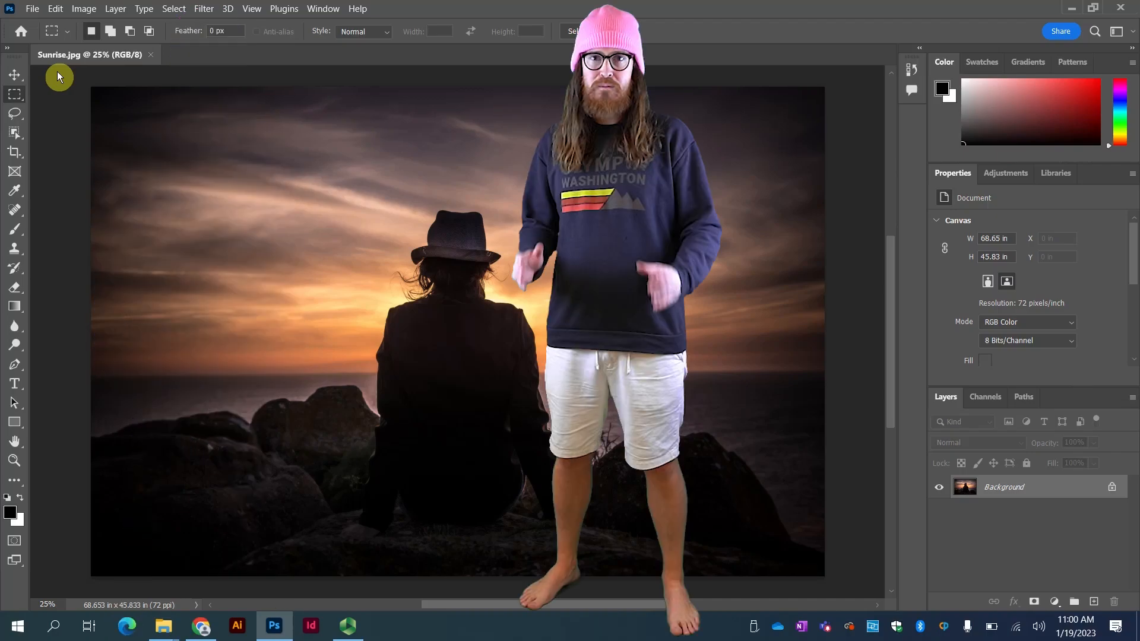
- Open the Image Size settings for Sunrise.jpg and move the dialog clear of the figure
left_click(83, 10)
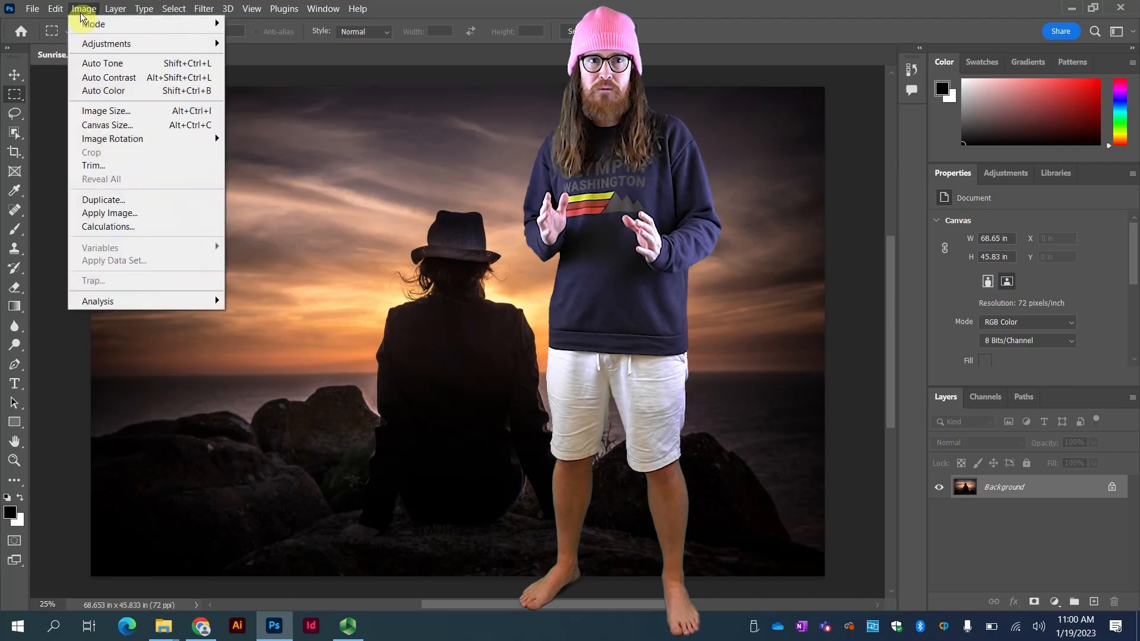
left_click(100, 111)
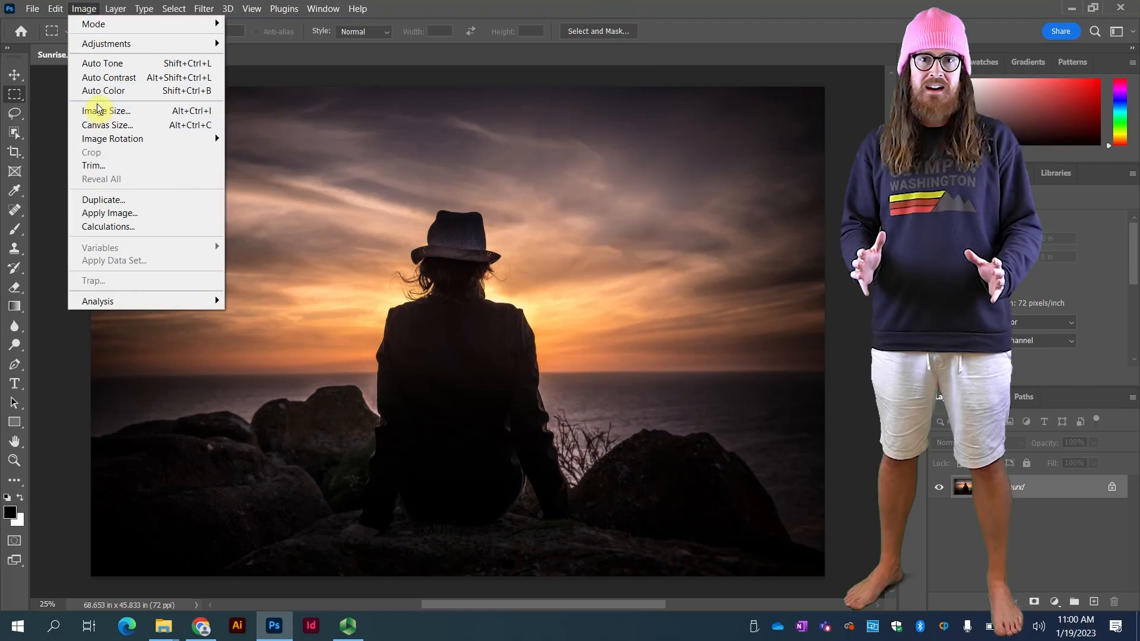
left_click_drag(426, 94, 138, 83)
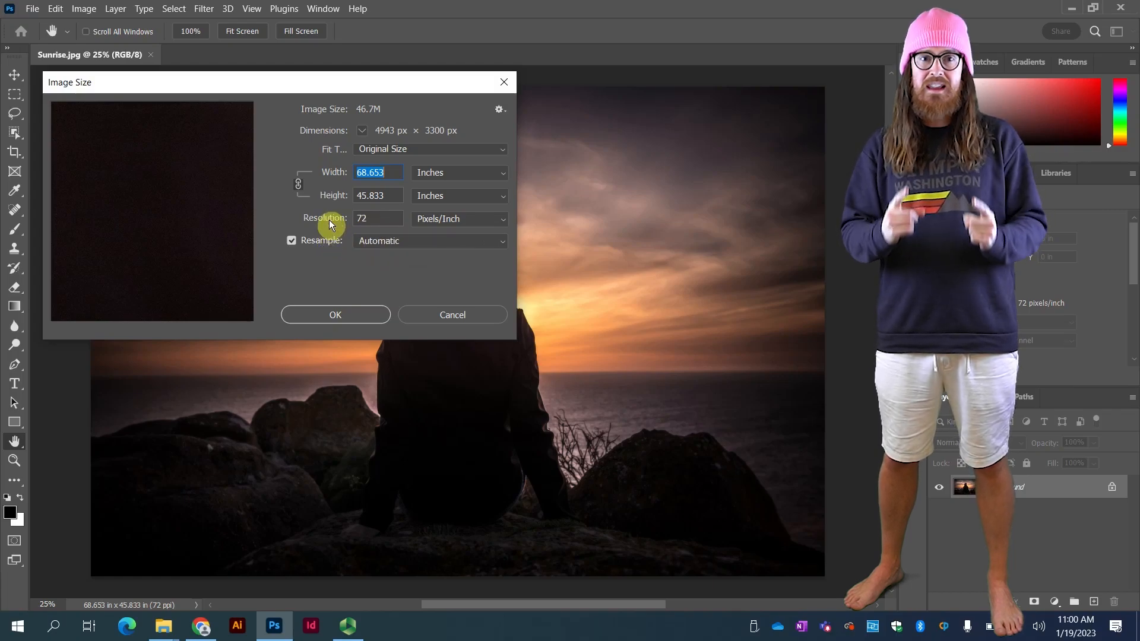
- Try a resolution of 300 pixels/inch with Resample on, and reset the image size settings
left_click(369, 219)
type("300")
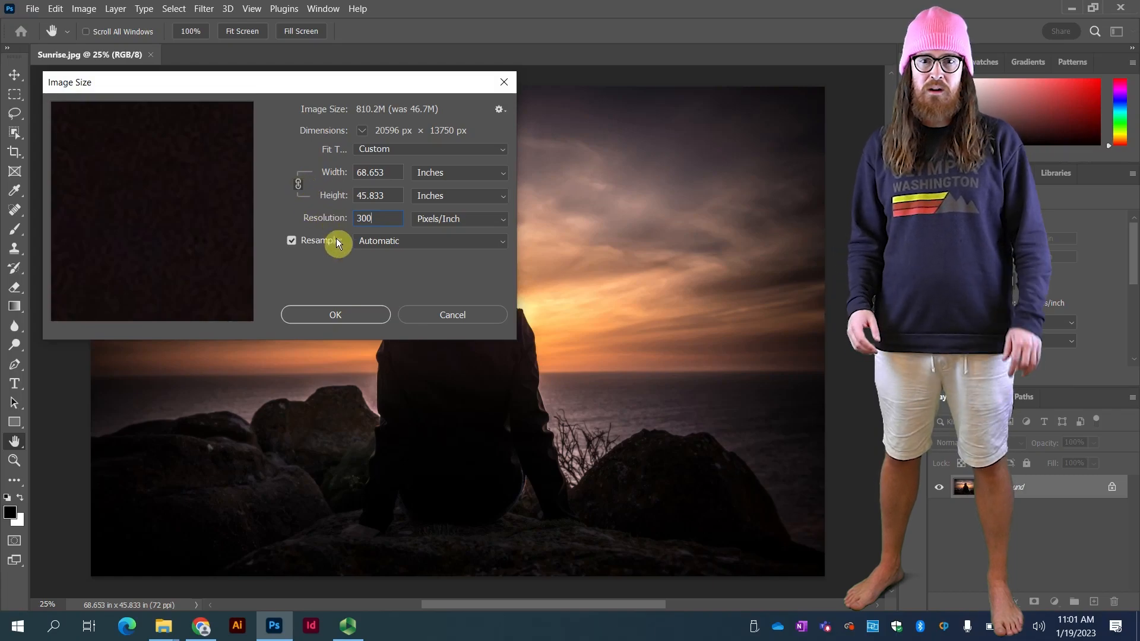
key("alt")
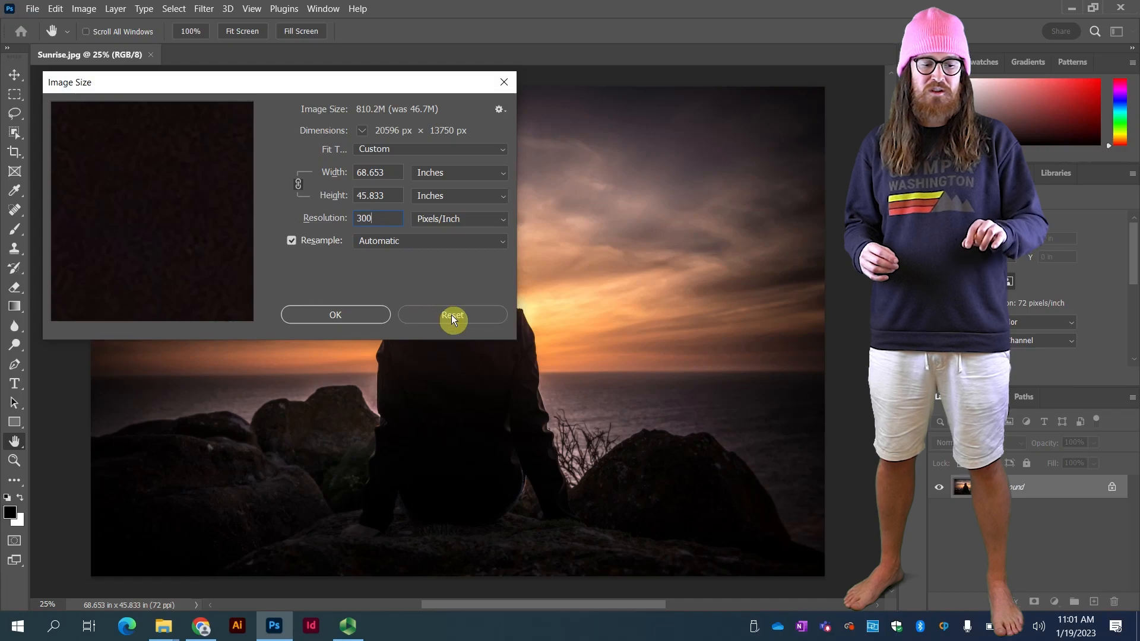
left_click(452, 318, "alt")
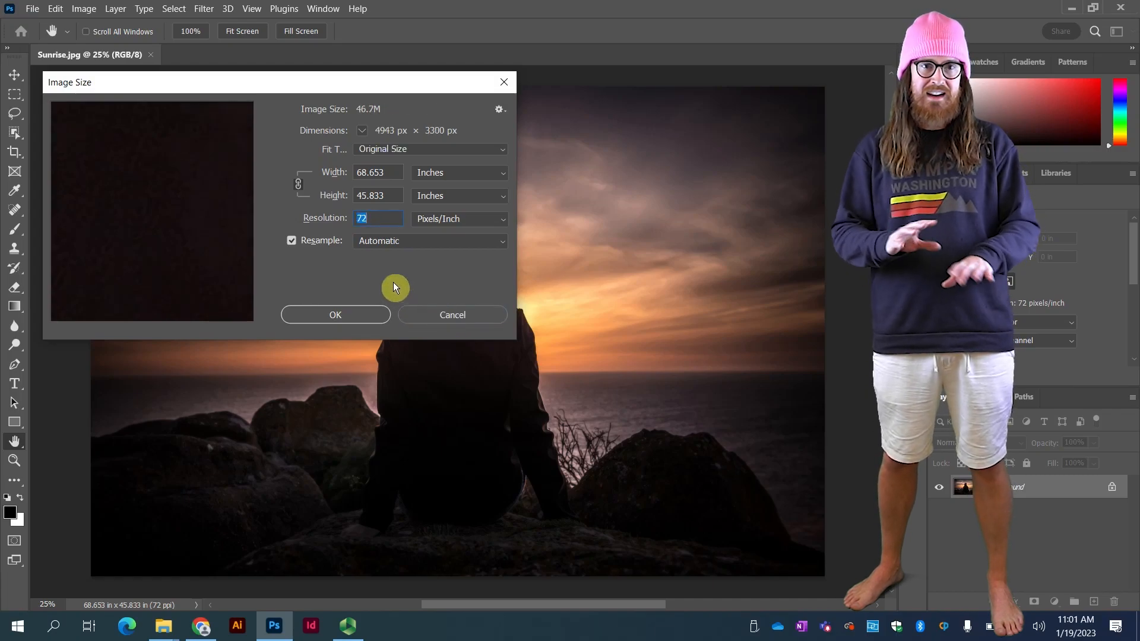
- Turn off Resample, set the resolution to 300 pixels/inch and apply the new image size
left_click(319, 243)
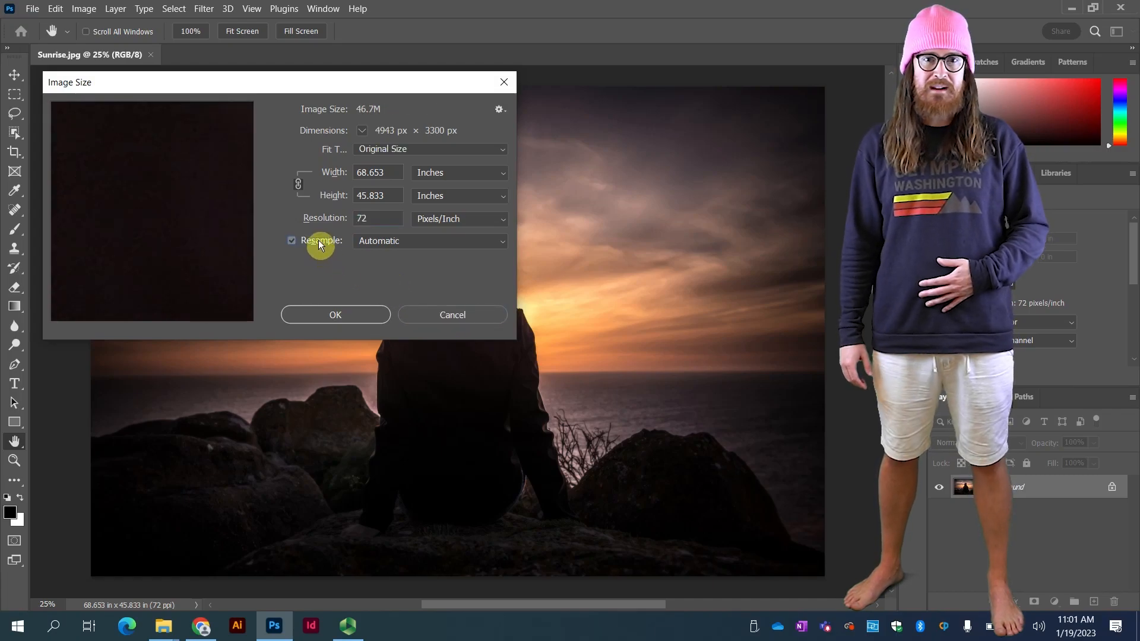
double_click(361, 222)
type("3")
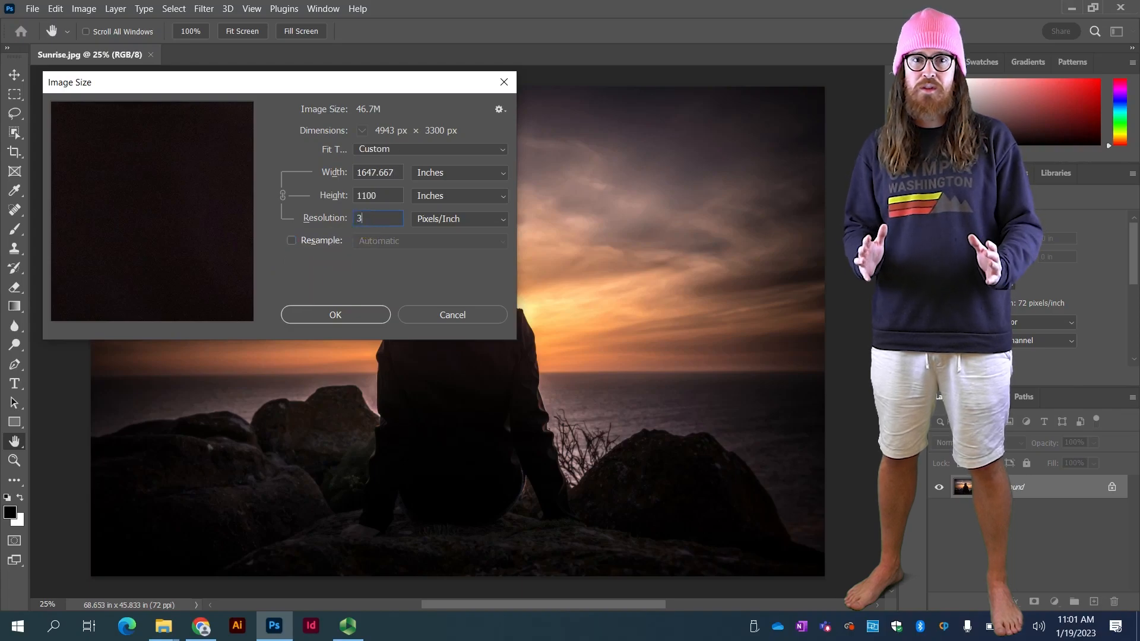
type("00")
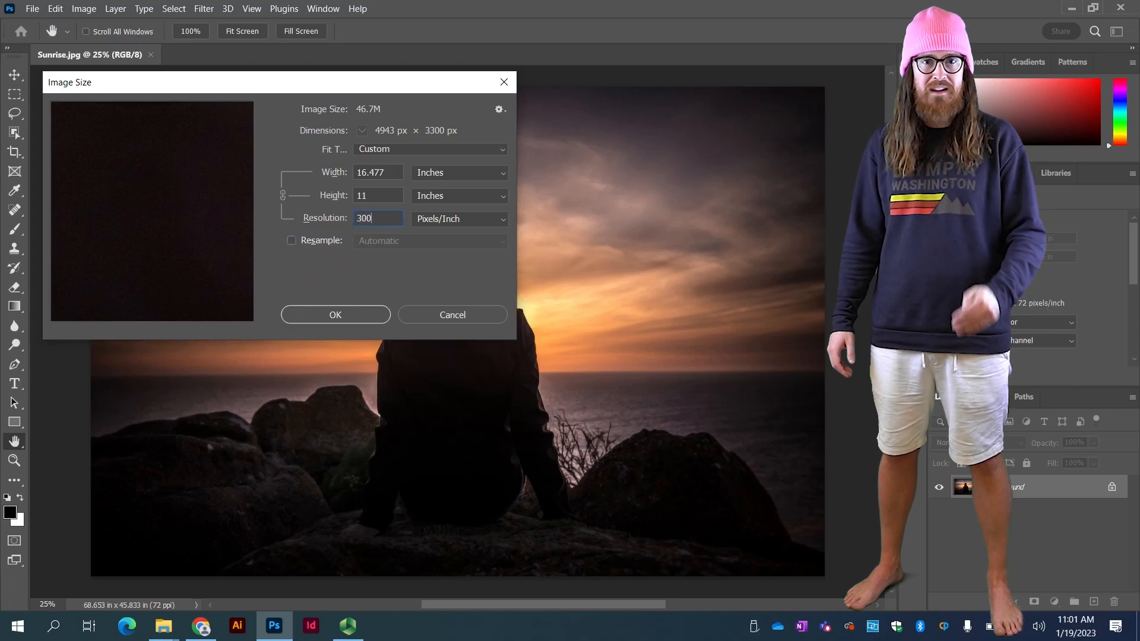
left_click(282, 192)
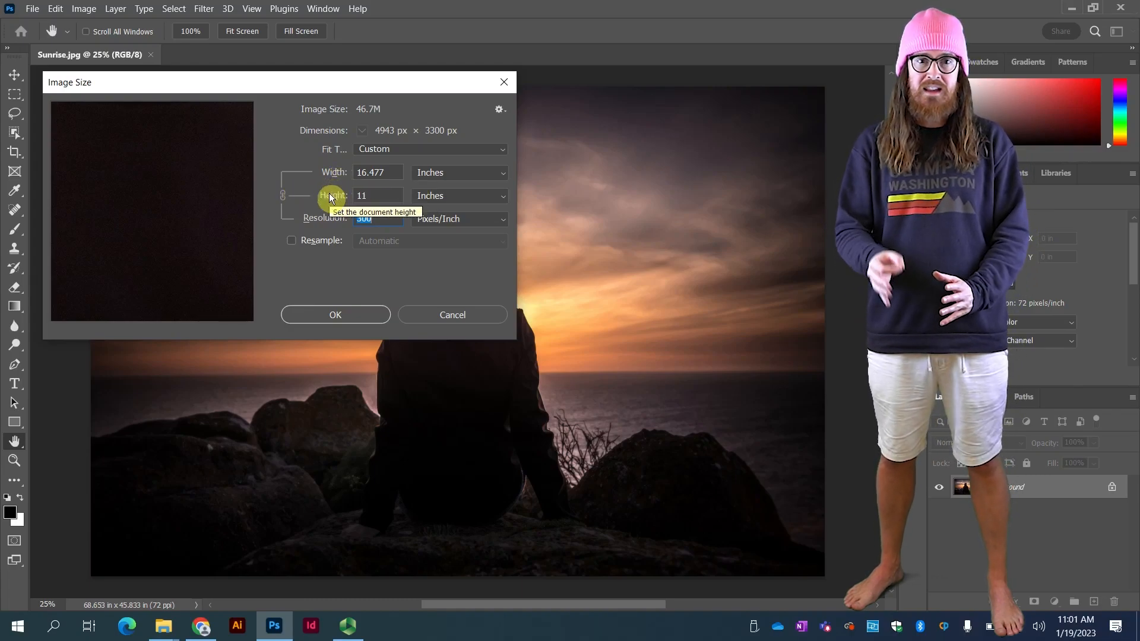
left_click(330, 313)
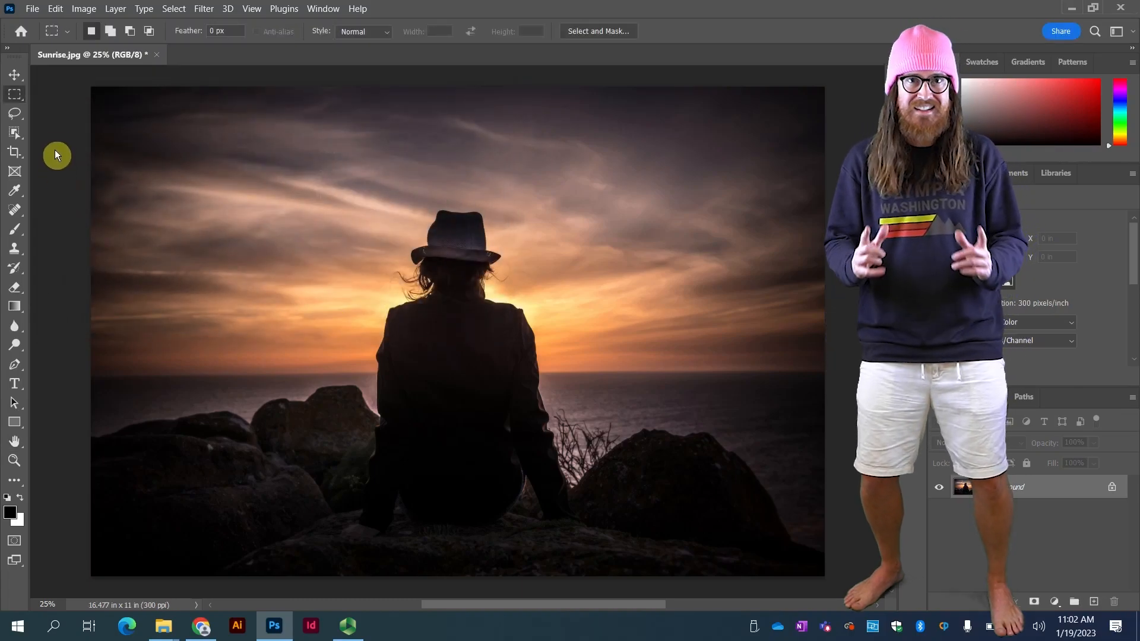
- Start saving the image under a new name on the computer, and stop the cloud document prompt from showing again
left_click(32, 9)
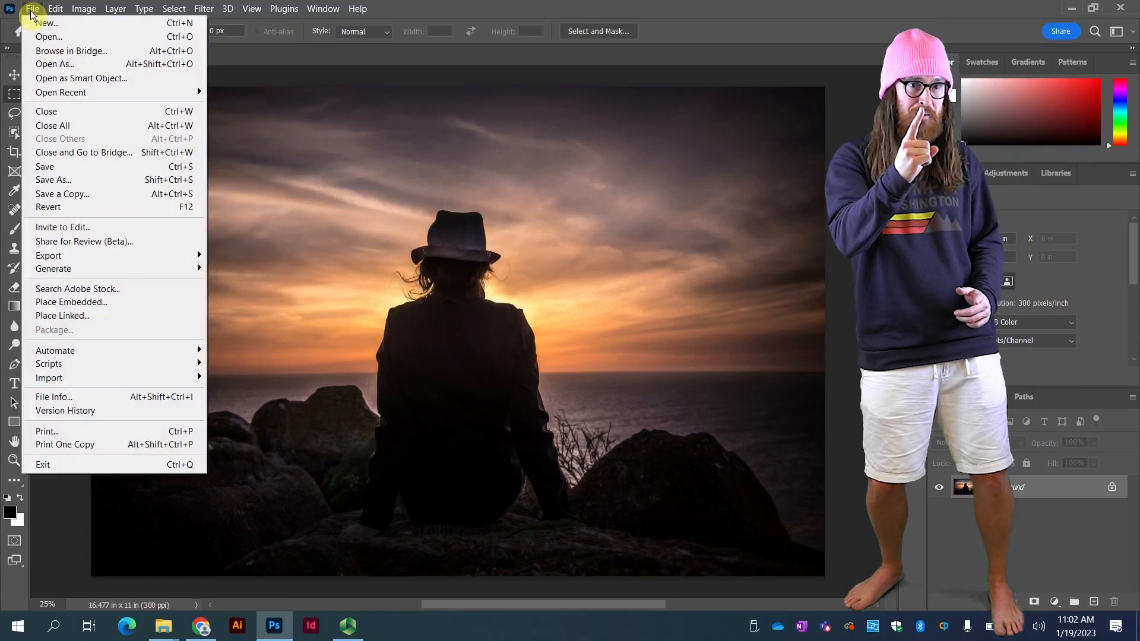
left_click(92, 178)
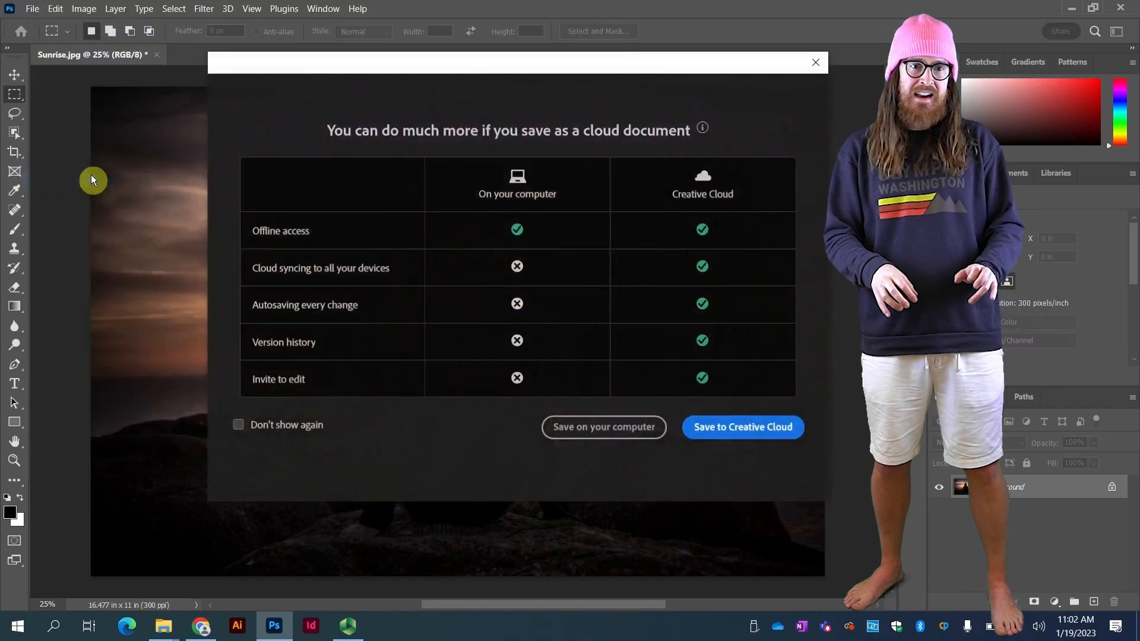
left_click_drag(268, 67, 92, 63)
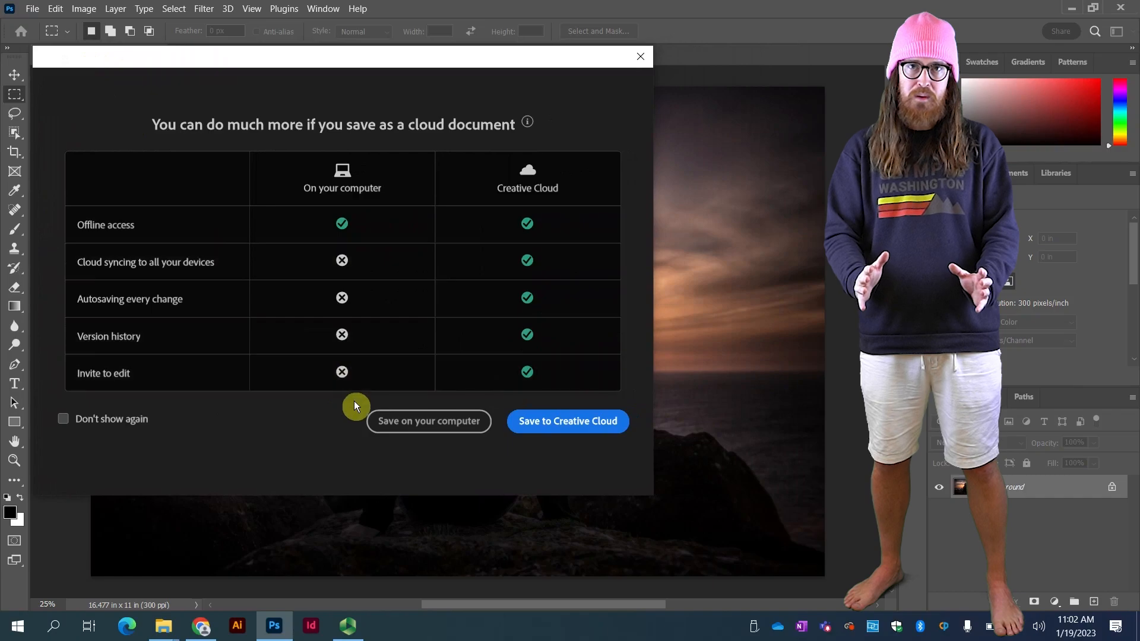
left_click(63, 418)
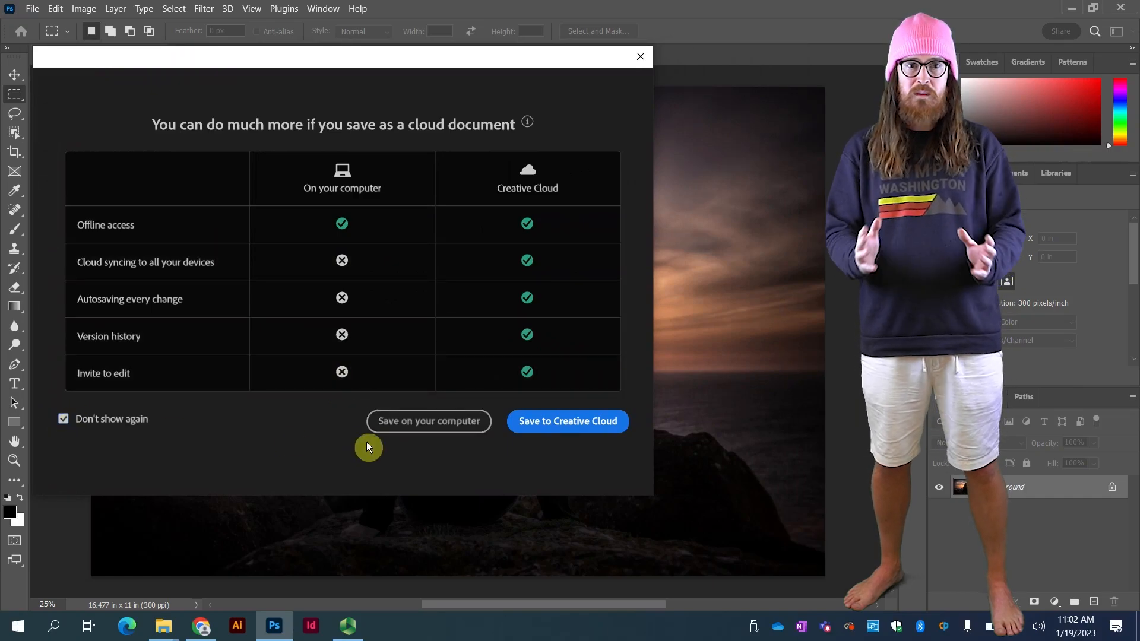
left_click(393, 422)
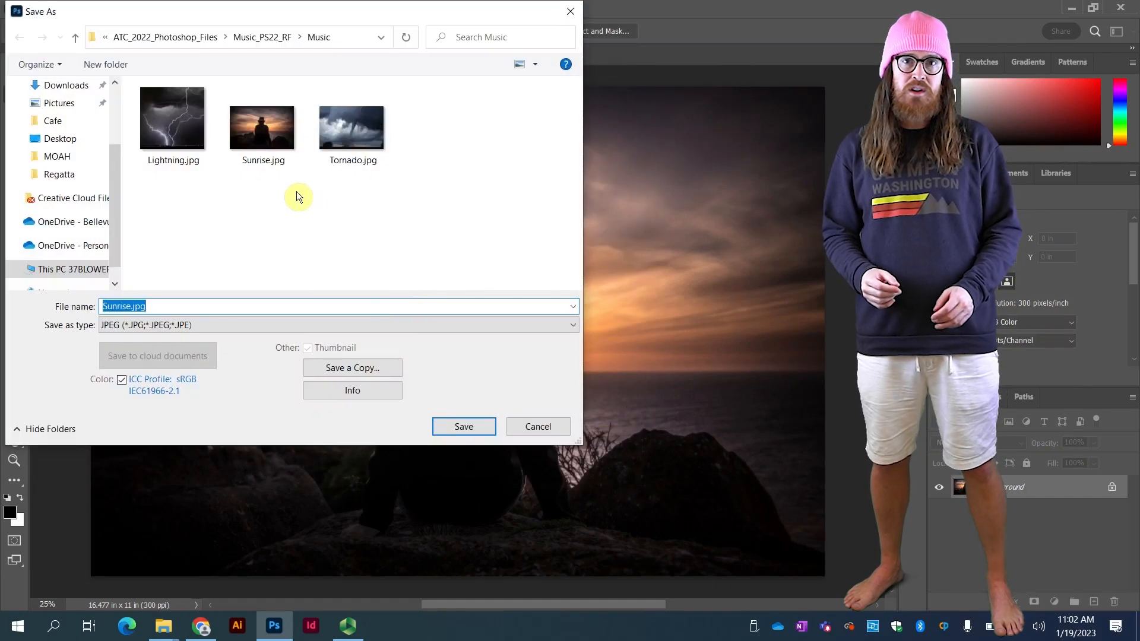
- Save the image in the Music folder as cd-artwork-professor in Photoshop (PSD) format
type("cd-artwork-professor")
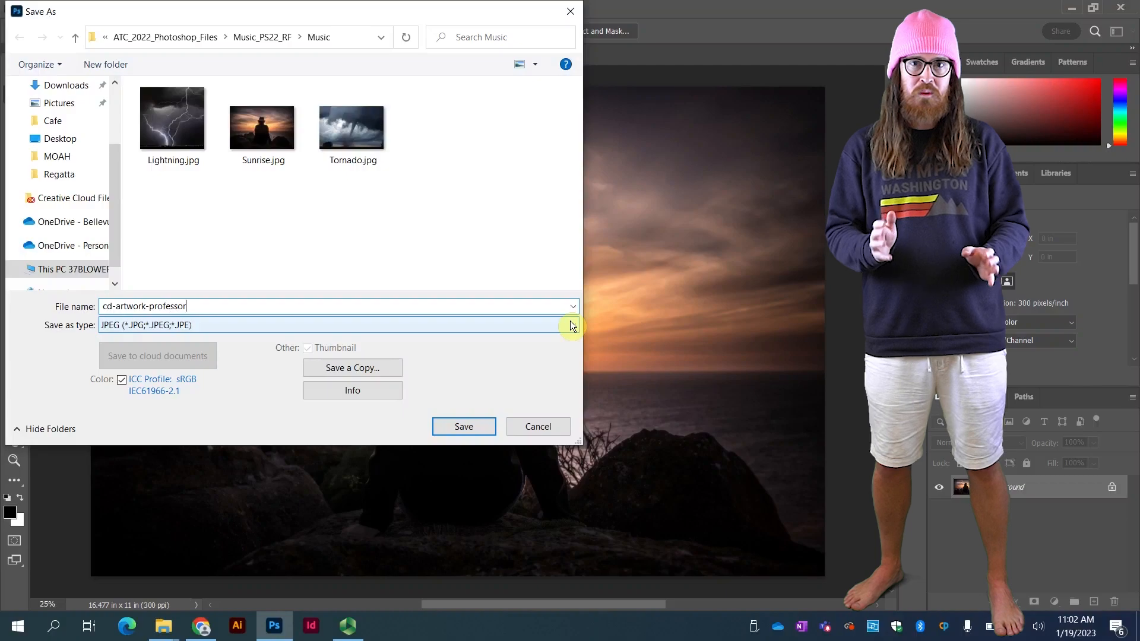
left_click(223, 326)
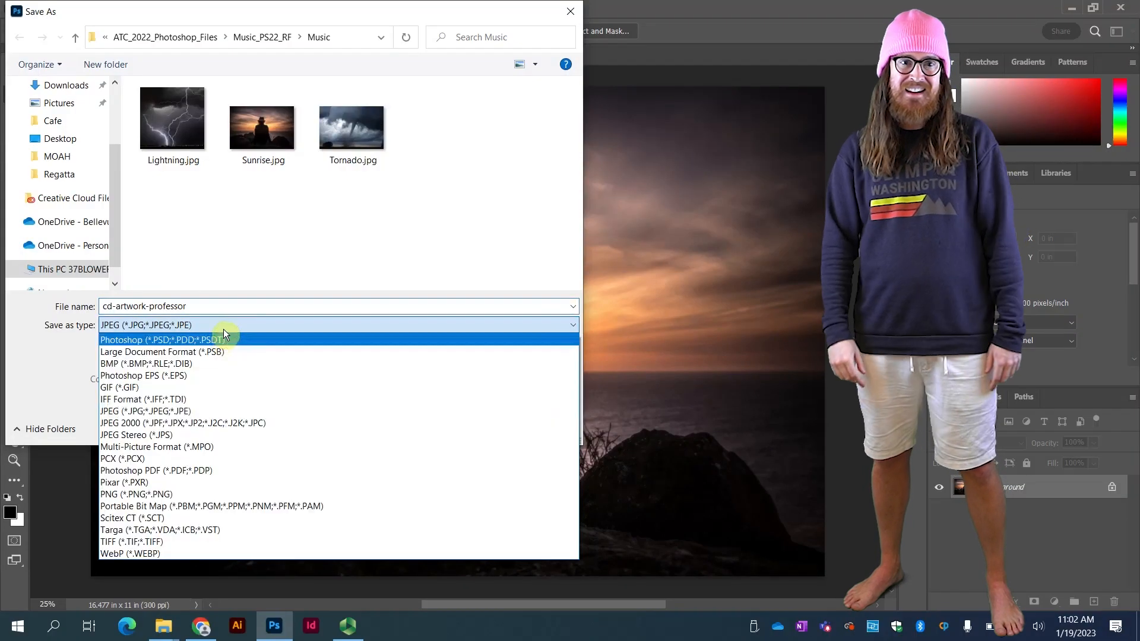
left_click(236, 305)
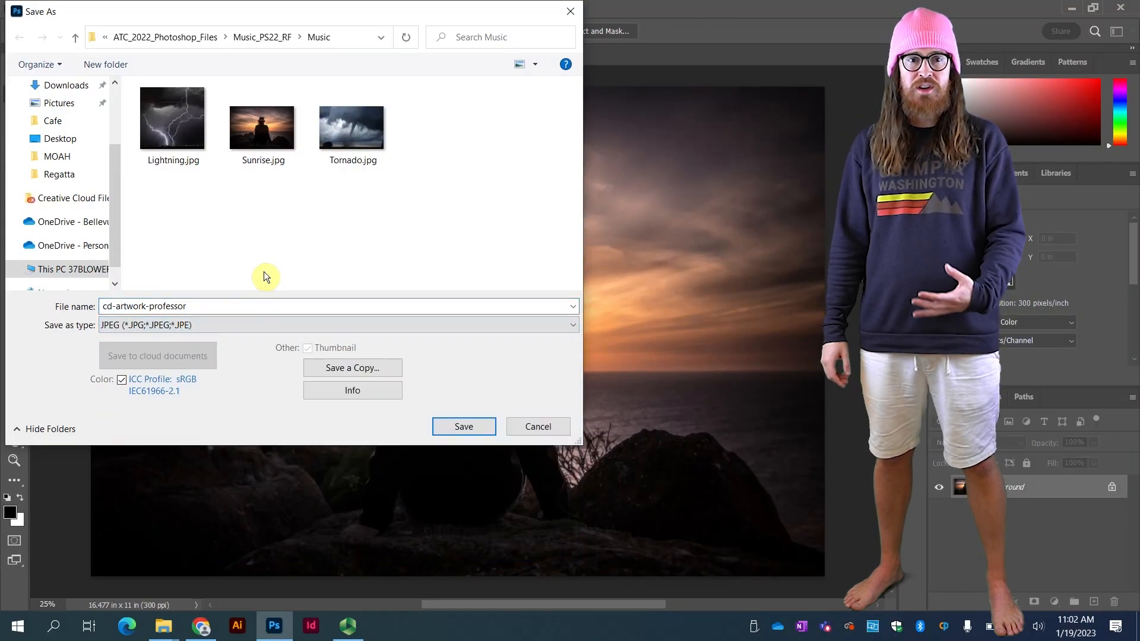
left_click(251, 324)
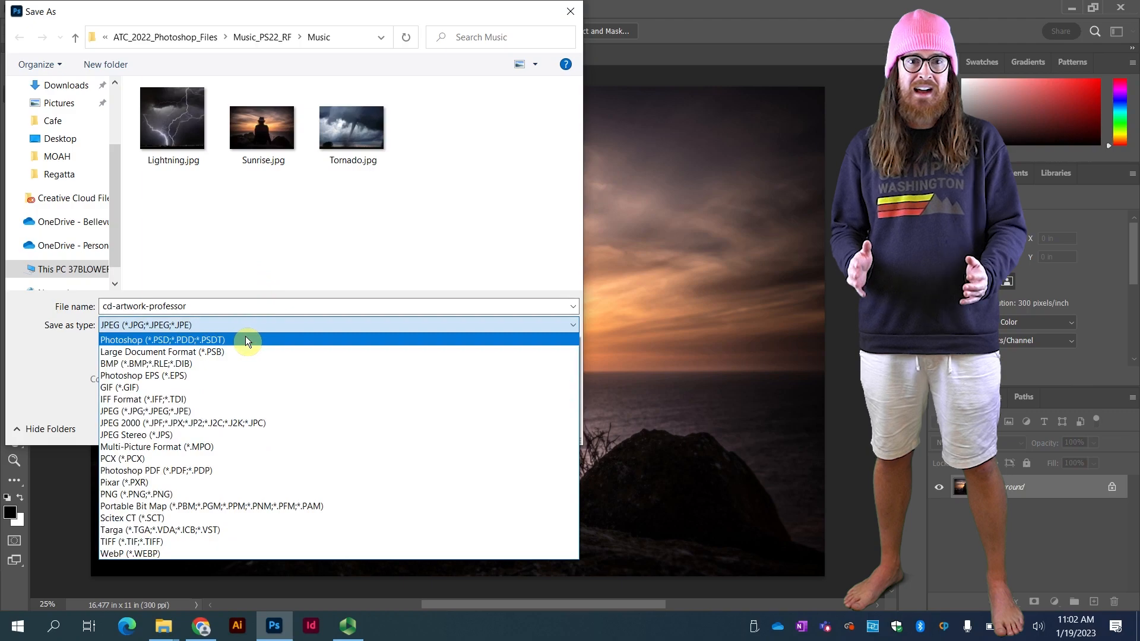
left_click(244, 337)
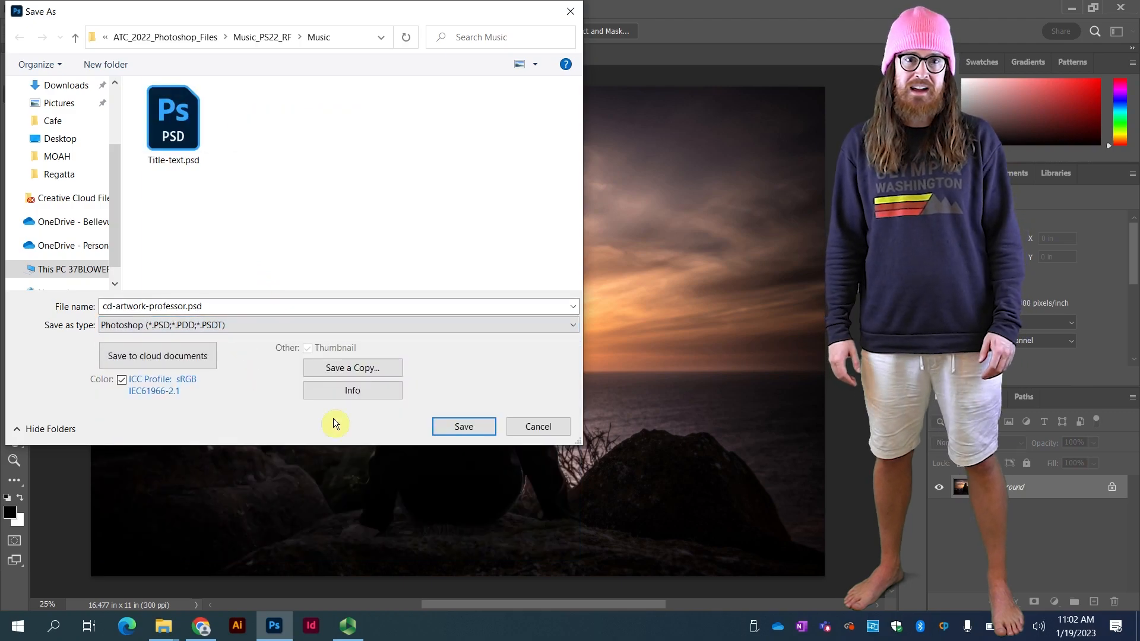
left_click(462, 428)
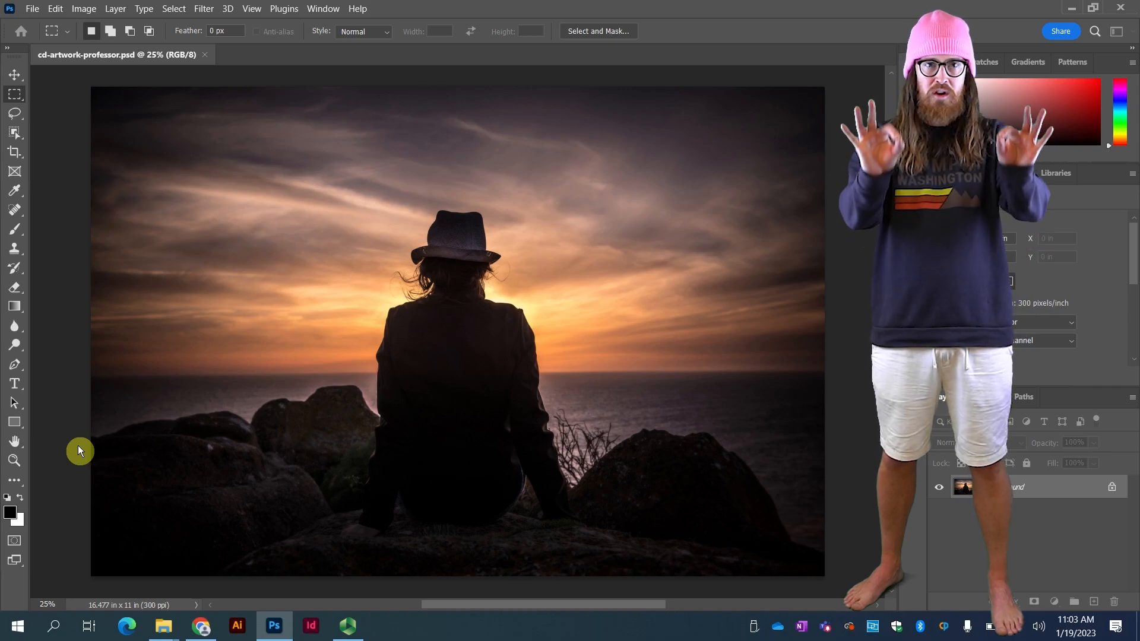
- Crop the photo to a near-square of about 10.26 x 10.25 in, keeping the seated figure left of centre
left_click(13, 152)
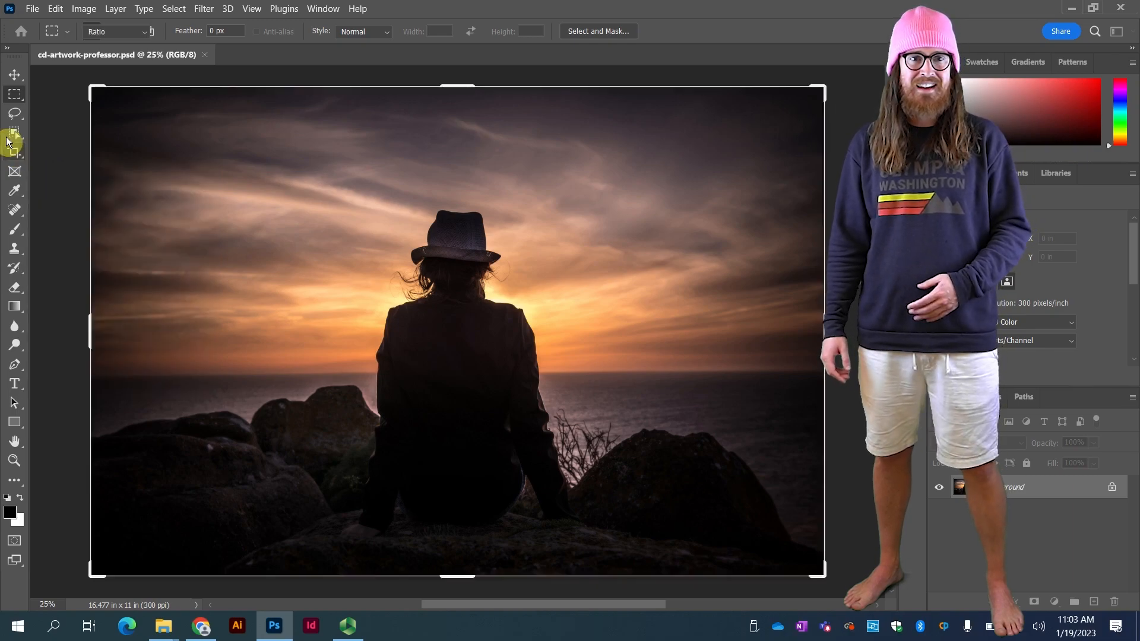
left_click(92, 88)
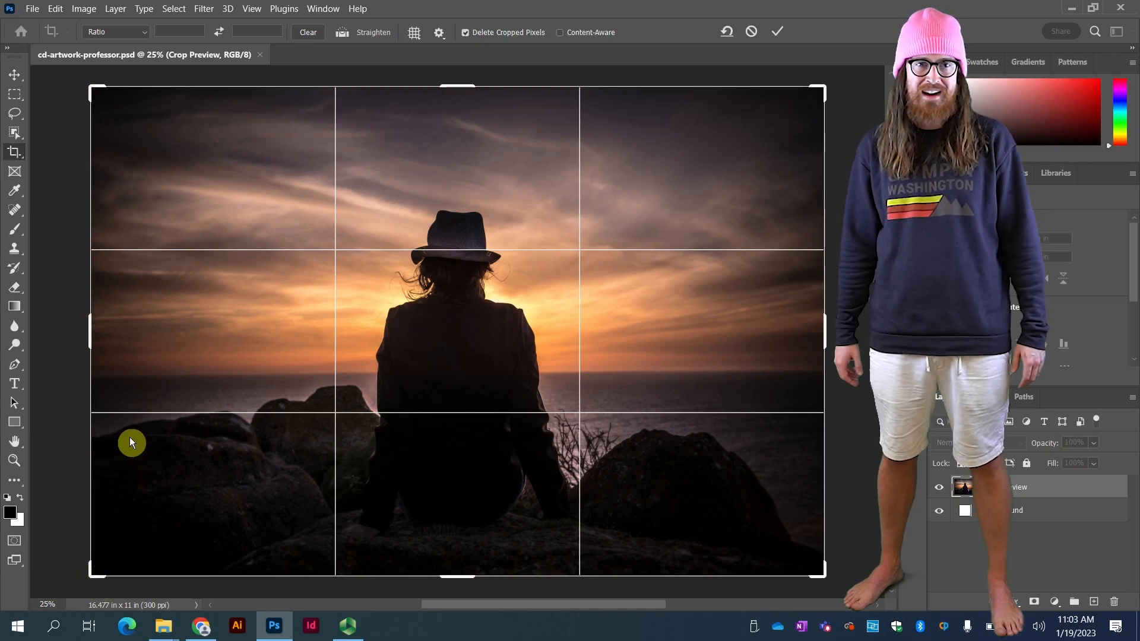
left_click_drag(821, 333, 688, 333)
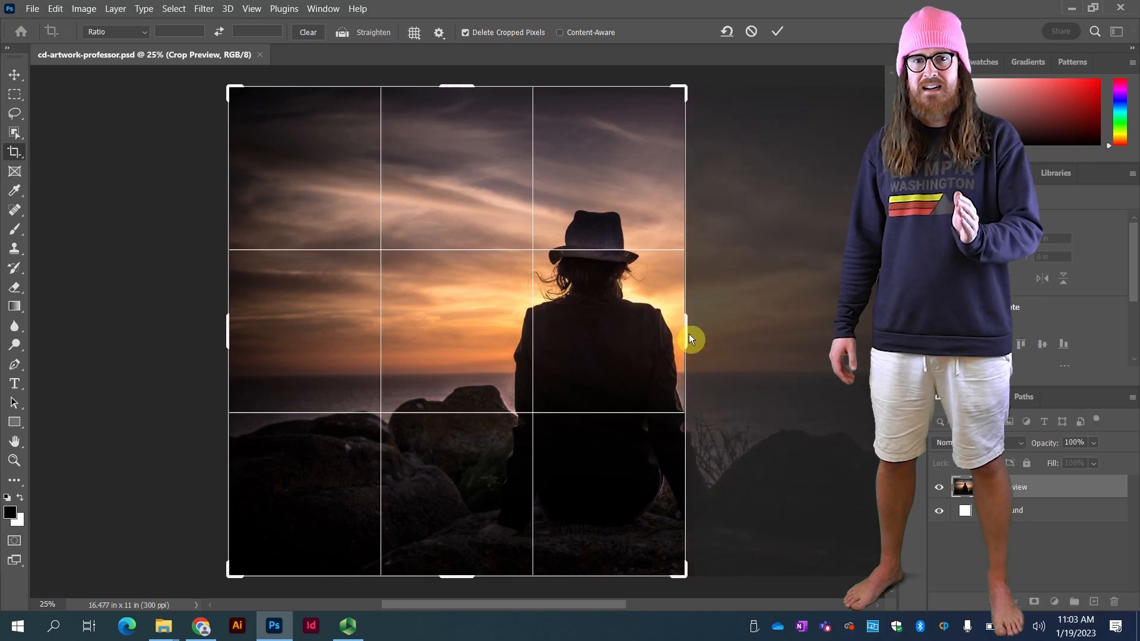
mouse_move(454, 88)
left_mouse_down()
mouse_move(449, 123)
mouse_move(463, 105)
left_mouse_up()
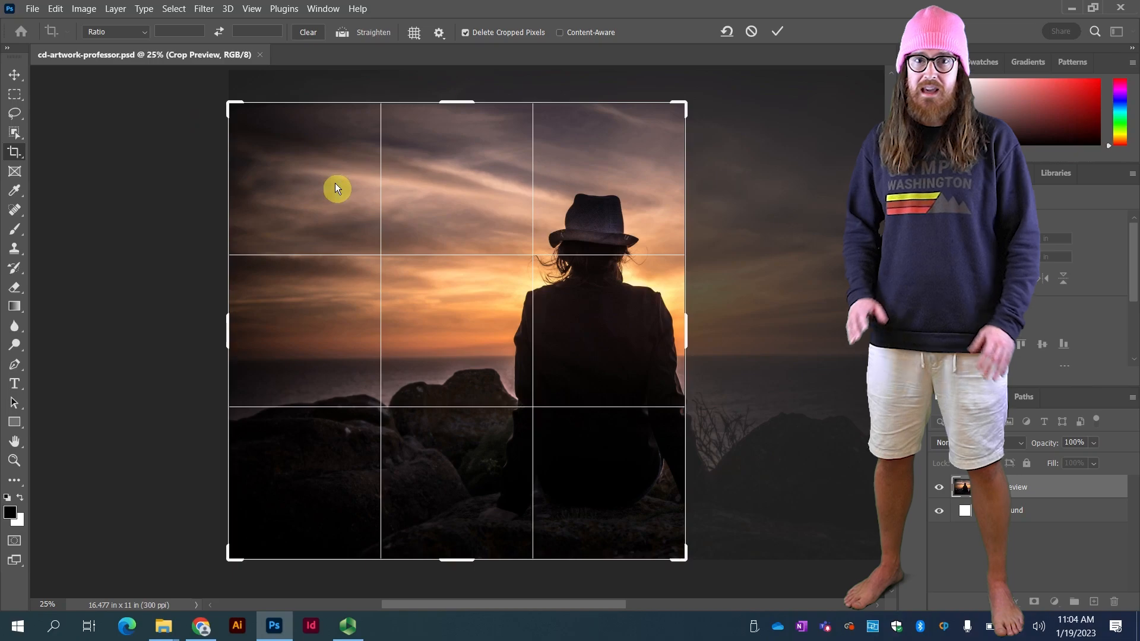
left_click_drag(440, 318, 243, 326)
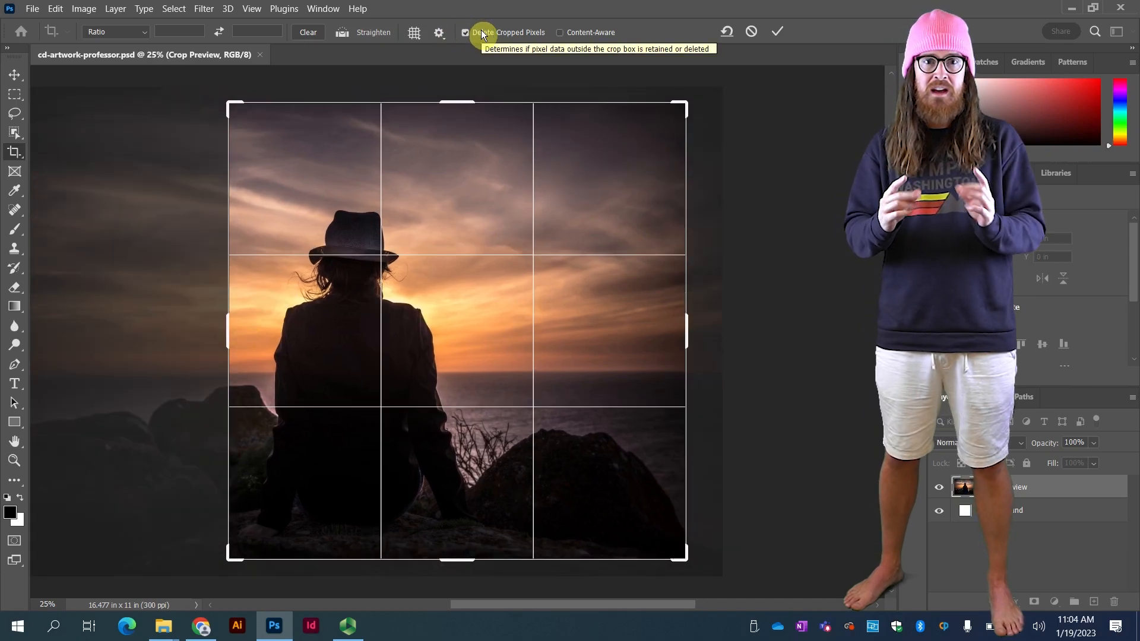
key("Return")
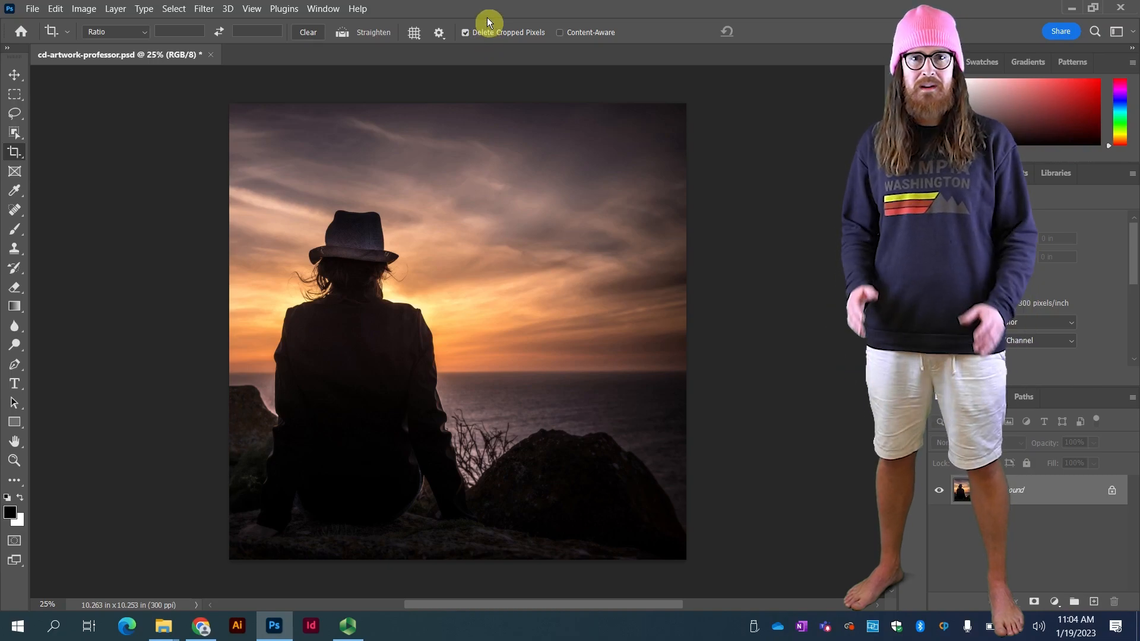
- Start a new guide layout for the canvas with Columns turned off and Margin turned on
left_click(252, 9)
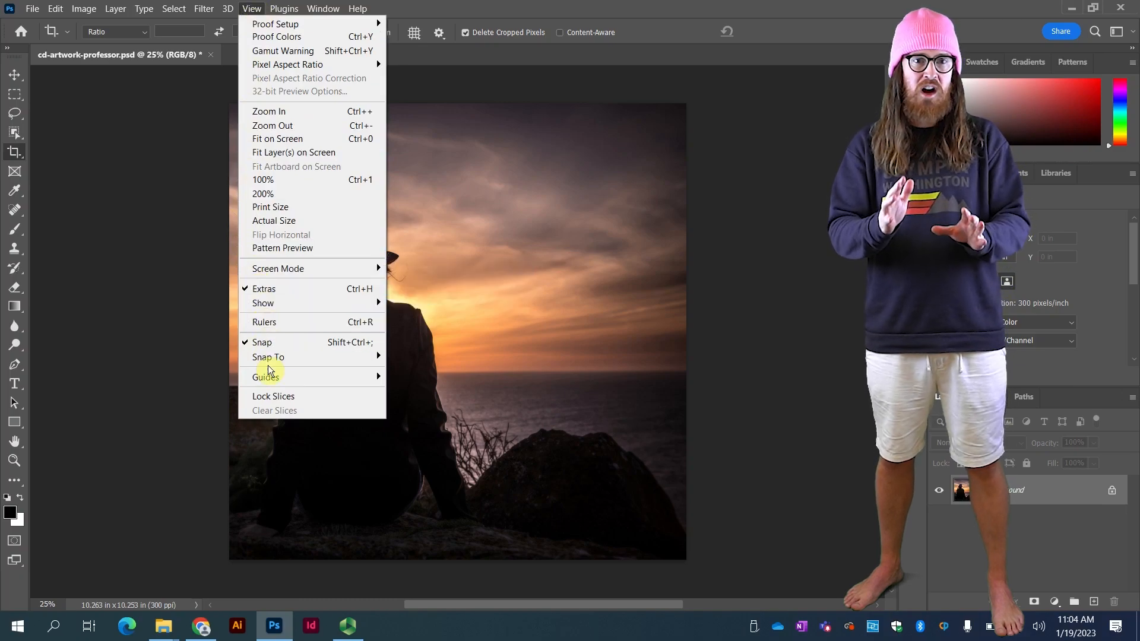
mouse_move(266, 377)
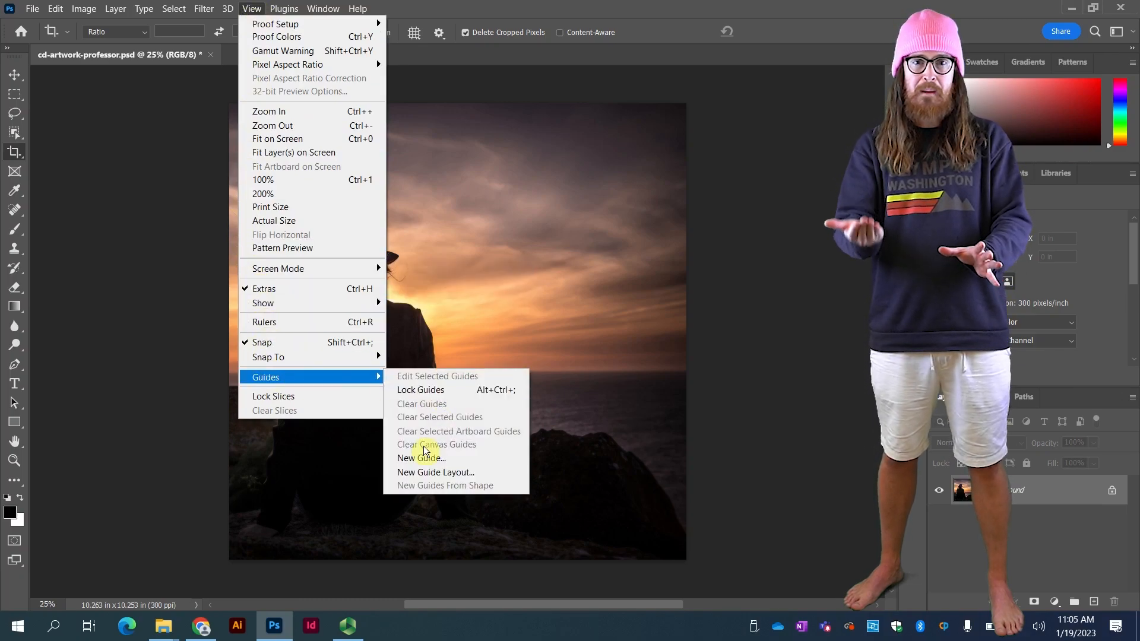
left_click(409, 472)
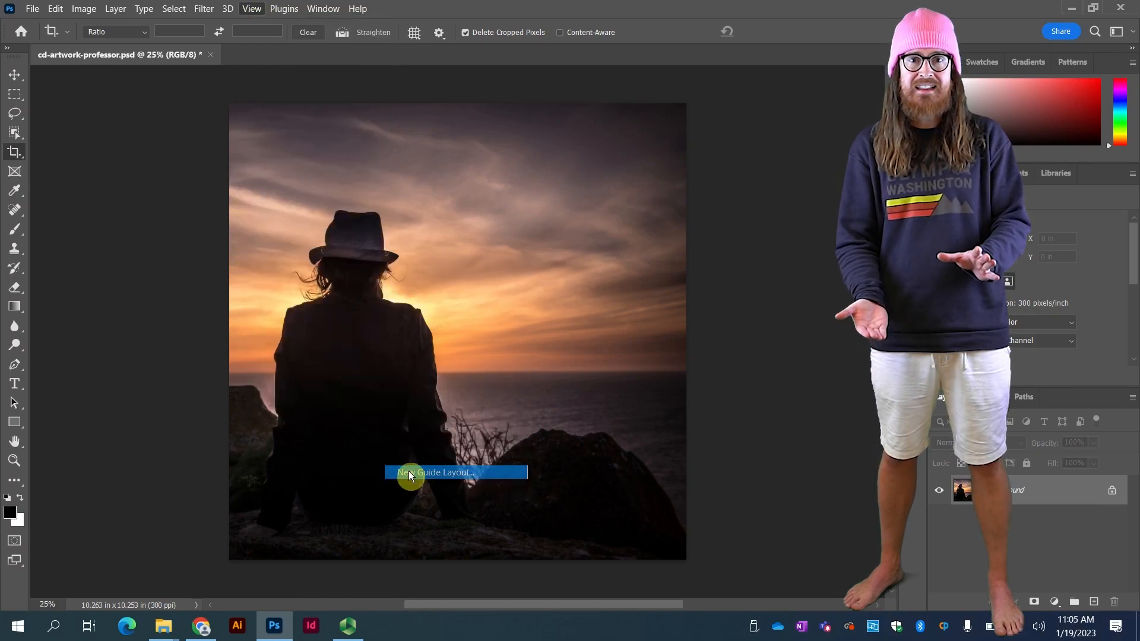
left_click_drag(532, 83, 155, 82)
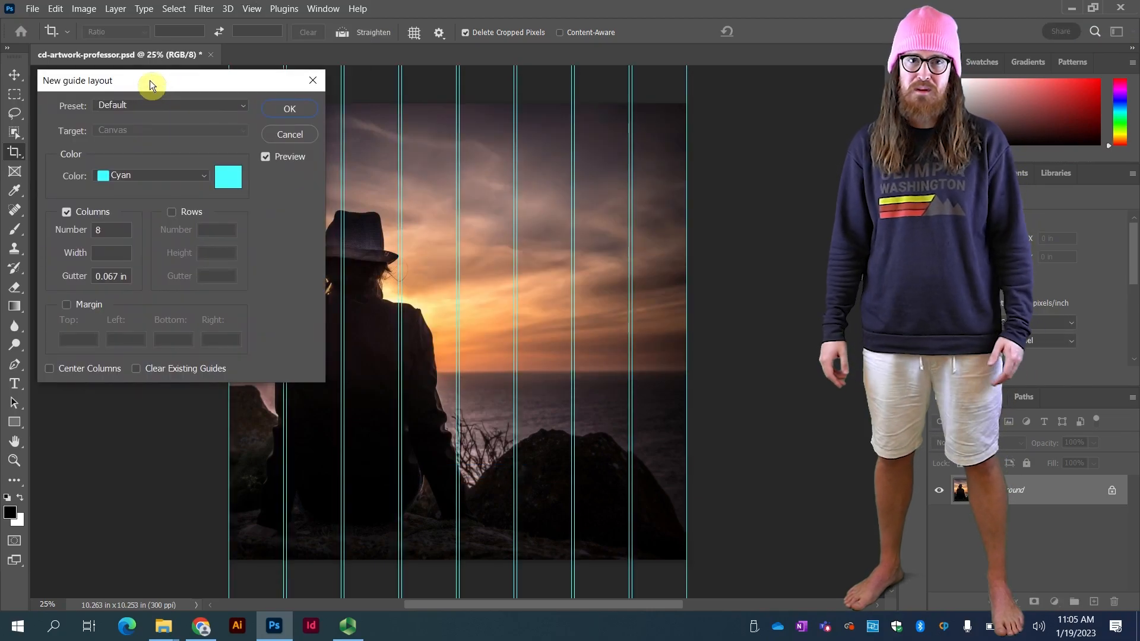
left_click(87, 212)
left_click(87, 212)
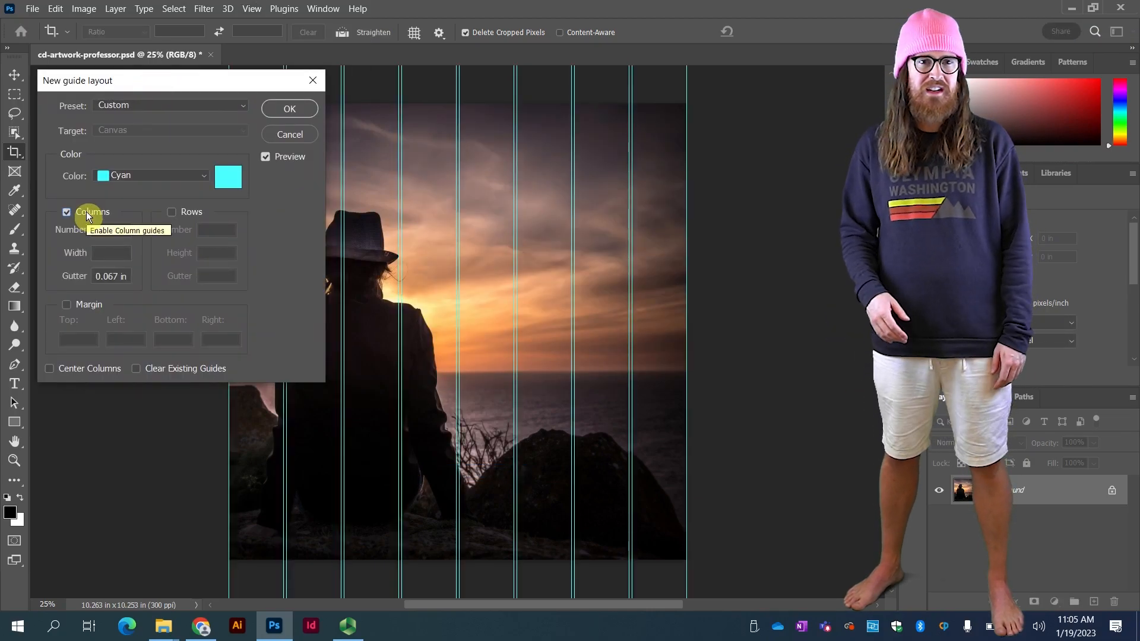
left_click(87, 212)
left_click(86, 302)
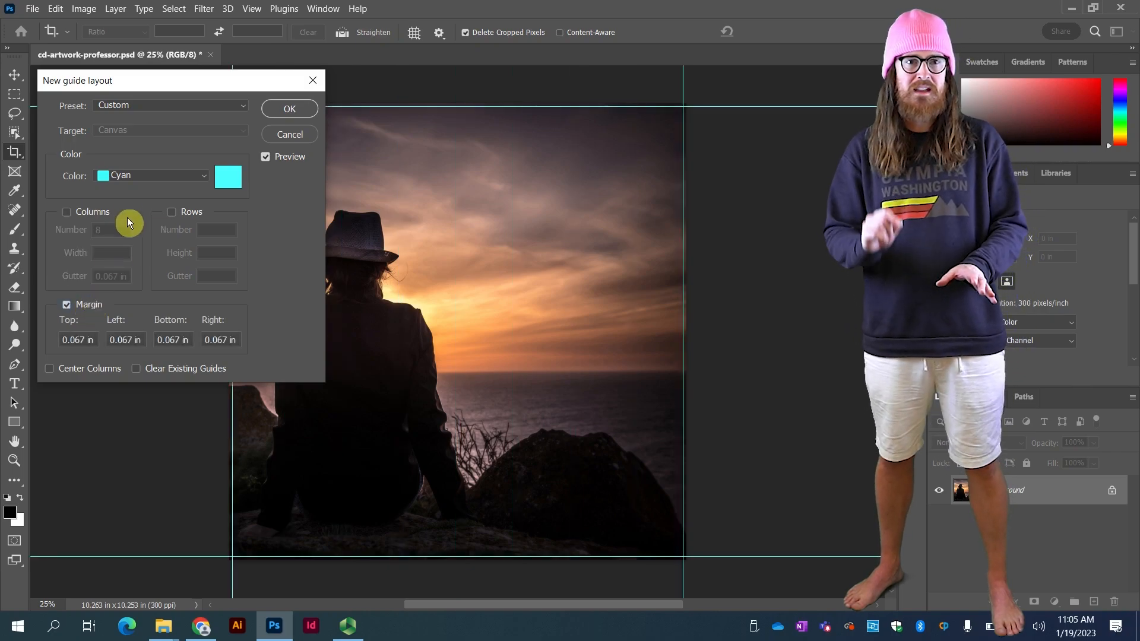
- Set the top, left, bottom and right guide margins to 0.125 in and apply the guide layout
double_click(94, 341)
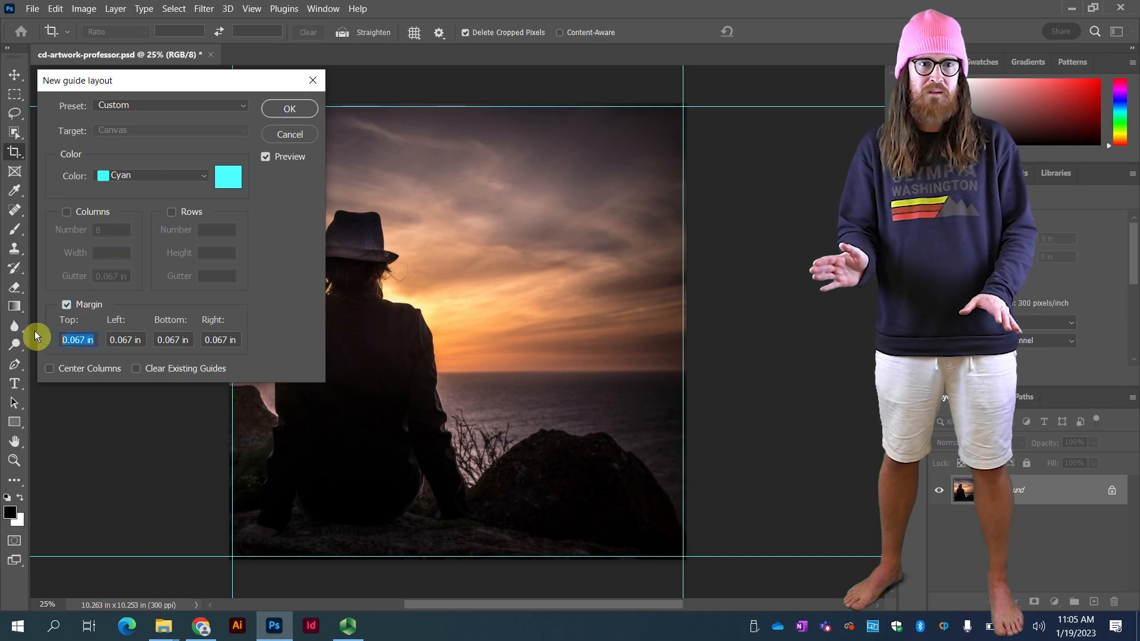
type("0.")
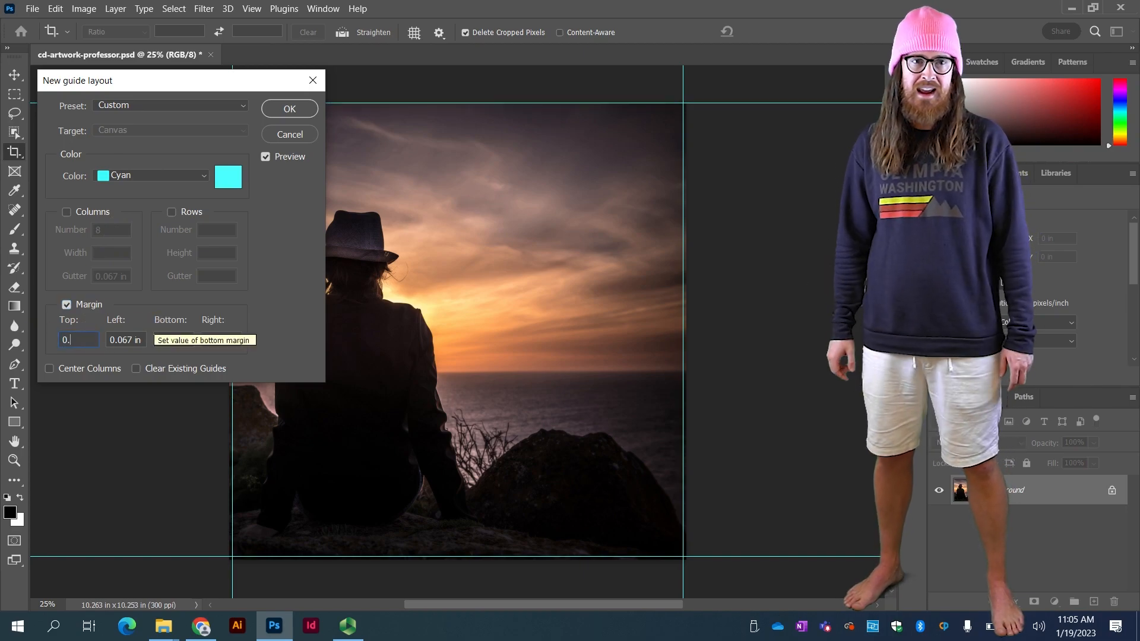
type("125")
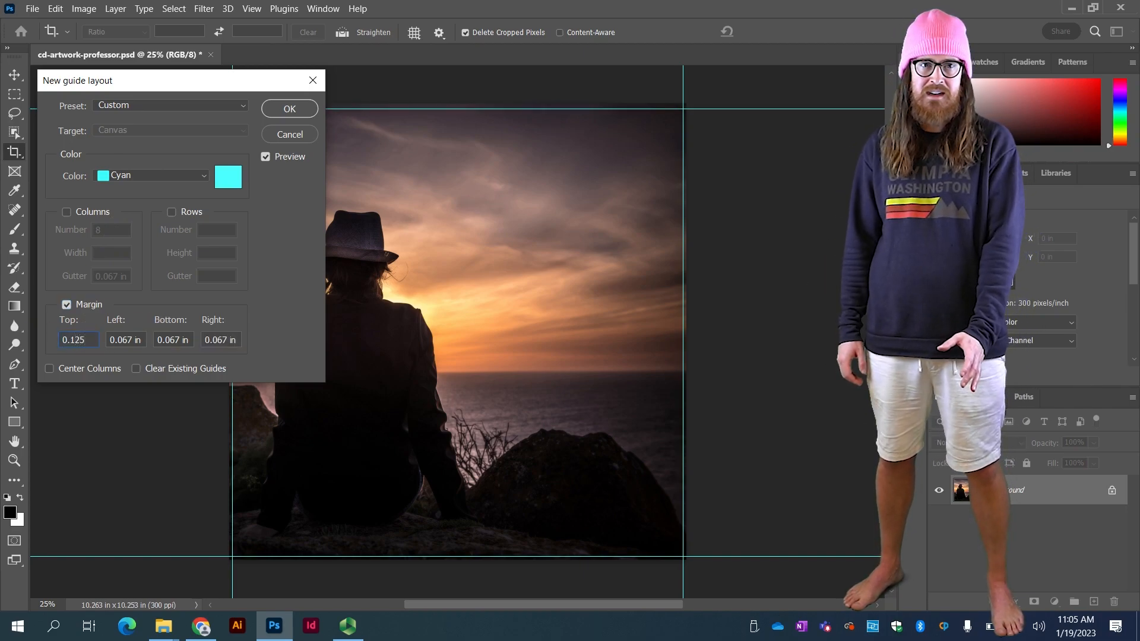
key("Tab")
type("0.125")
key("Tab")
type("0.125")
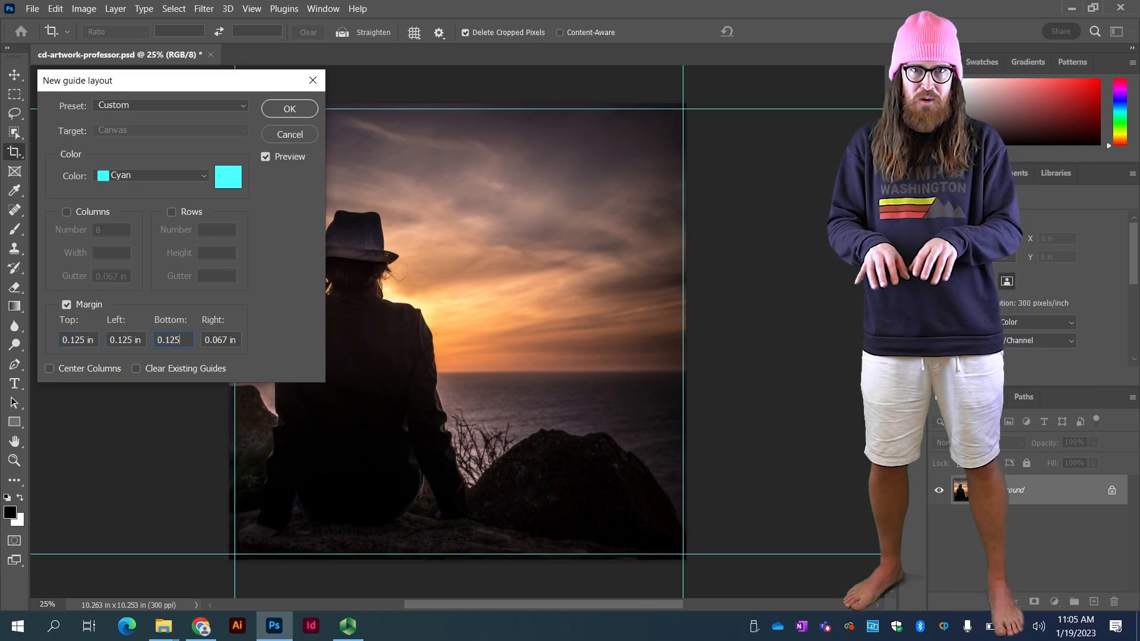
key("Tab")
type("0.")
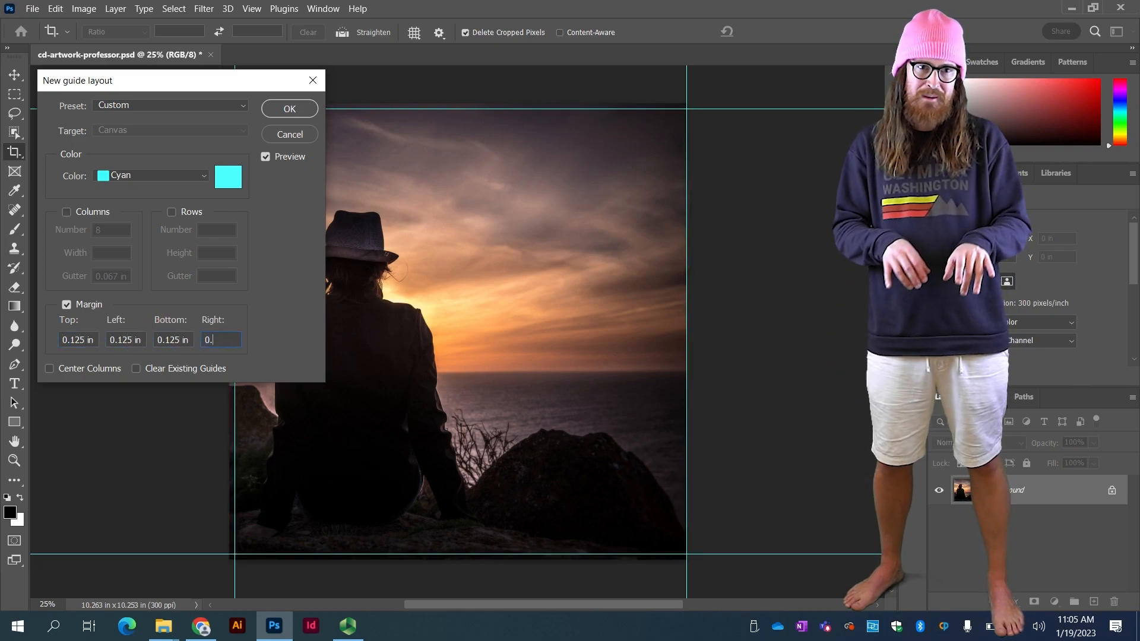
type("125")
left_click(154, 322)
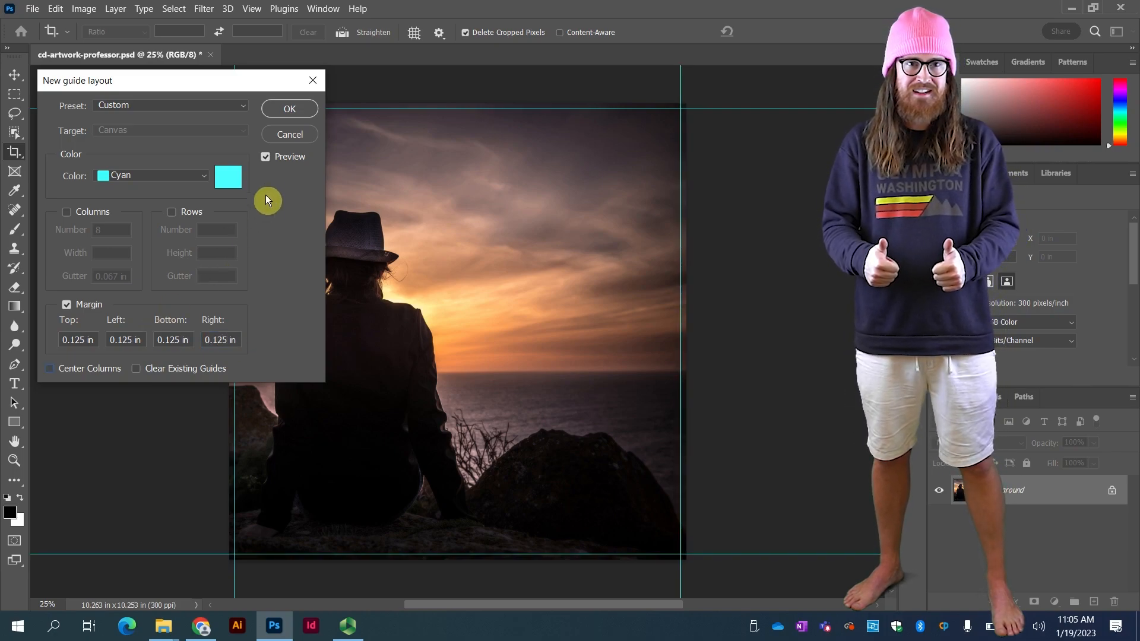
left_click(287, 110)
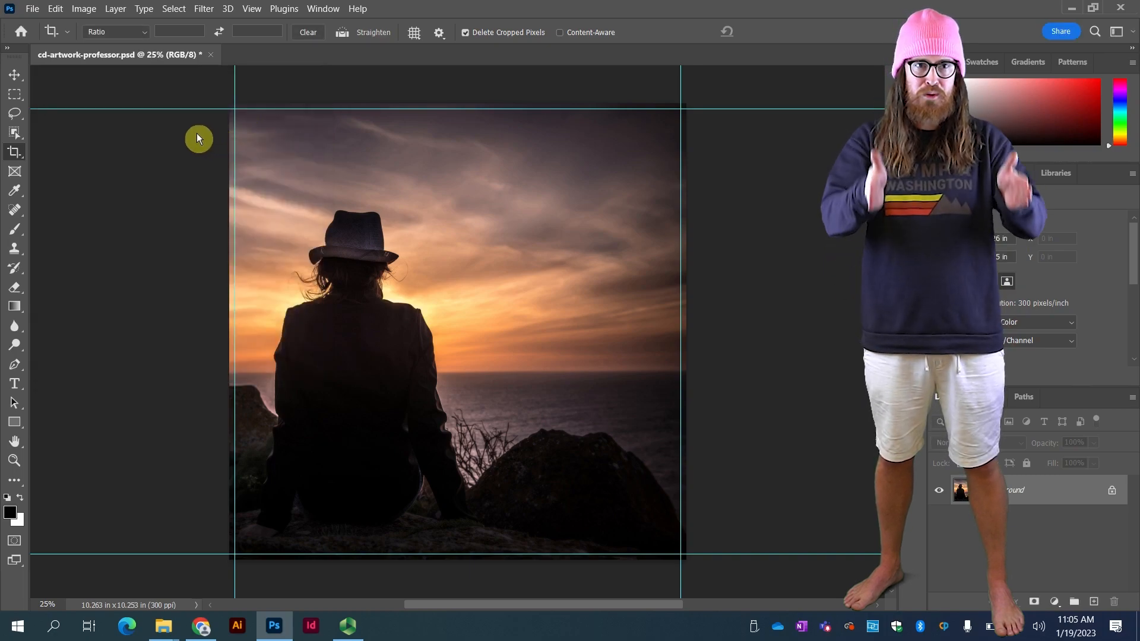
- View the image at 100%, show the rulers and move the ruler origin to the intersection of the top and left margin guides
left_click(254, 8)
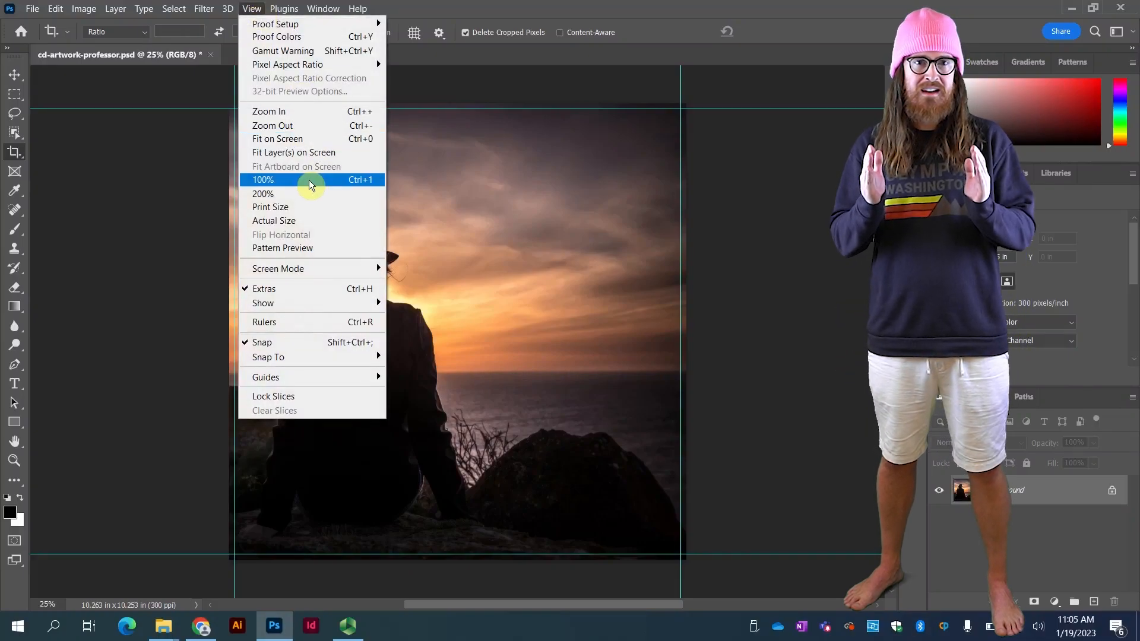
left_click(309, 180)
left_click_drag(208, 191, 429, 357)
left_click_drag(283, 179, 222, 426)
left_click(251, 9)
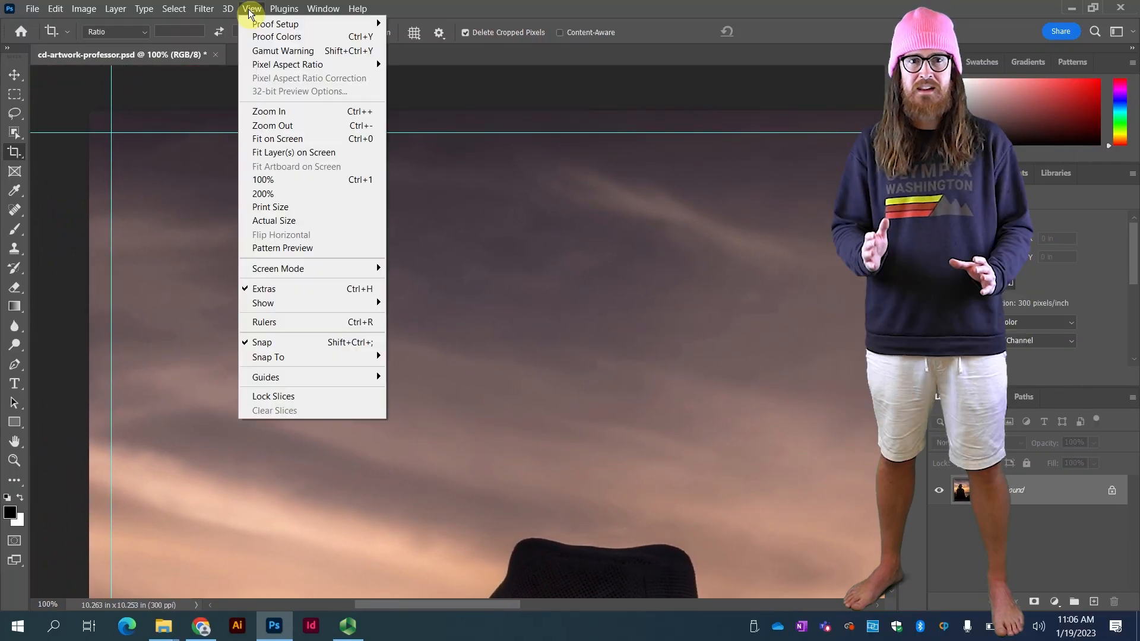
left_click(304, 326)
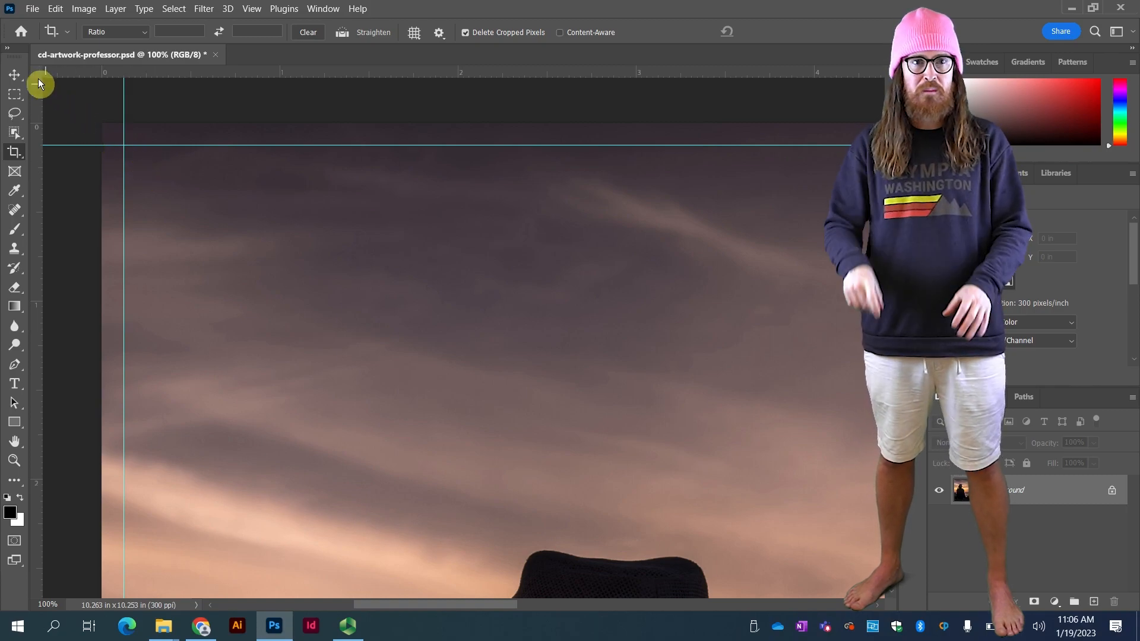
left_click_drag(36, 69, 124, 145)
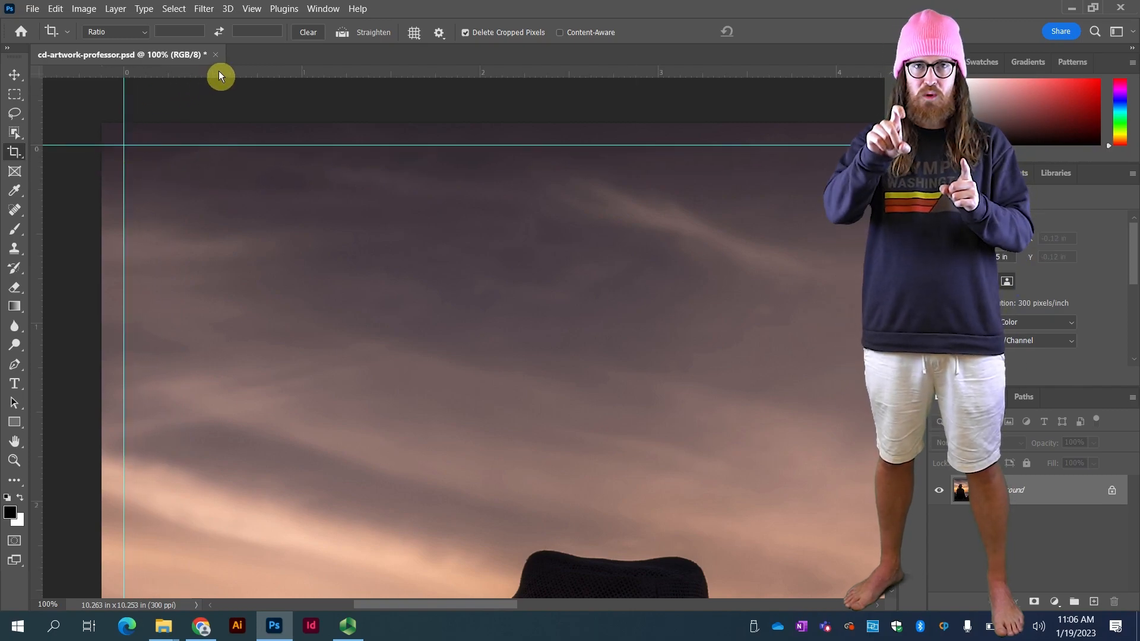
- Place a horizontal and a vertical guide about 0.25 in inside the top and left margin guides, and reset the ruler origin
left_click_drag(225, 76, 218, 156)
left_click_drag(216, 160, 212, 190)
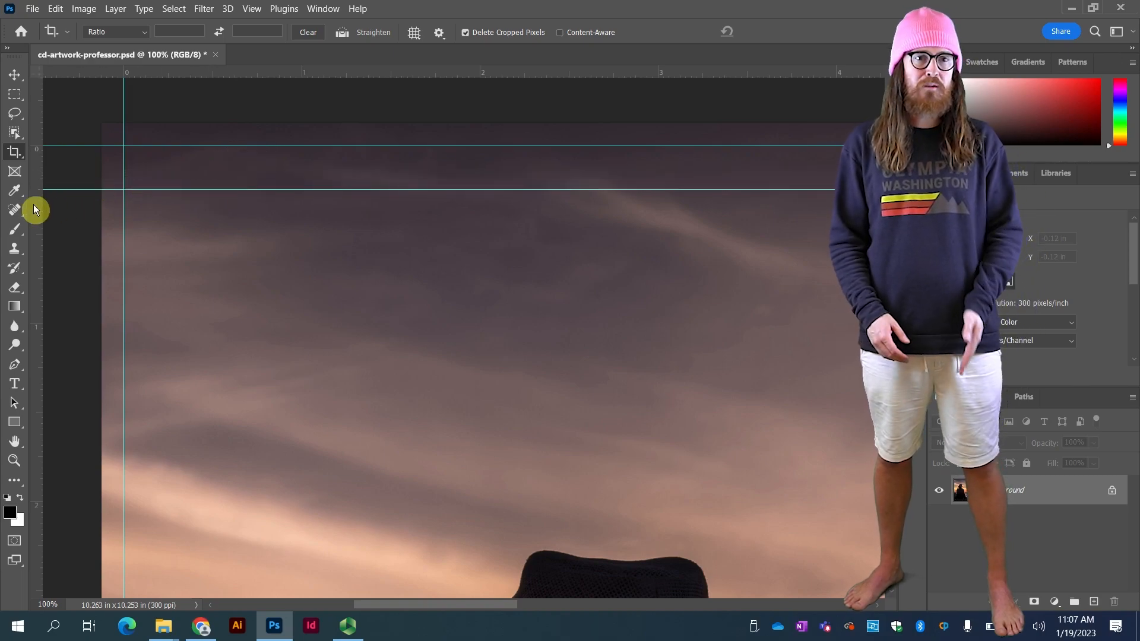
left_click_drag(35, 211, 168, 236)
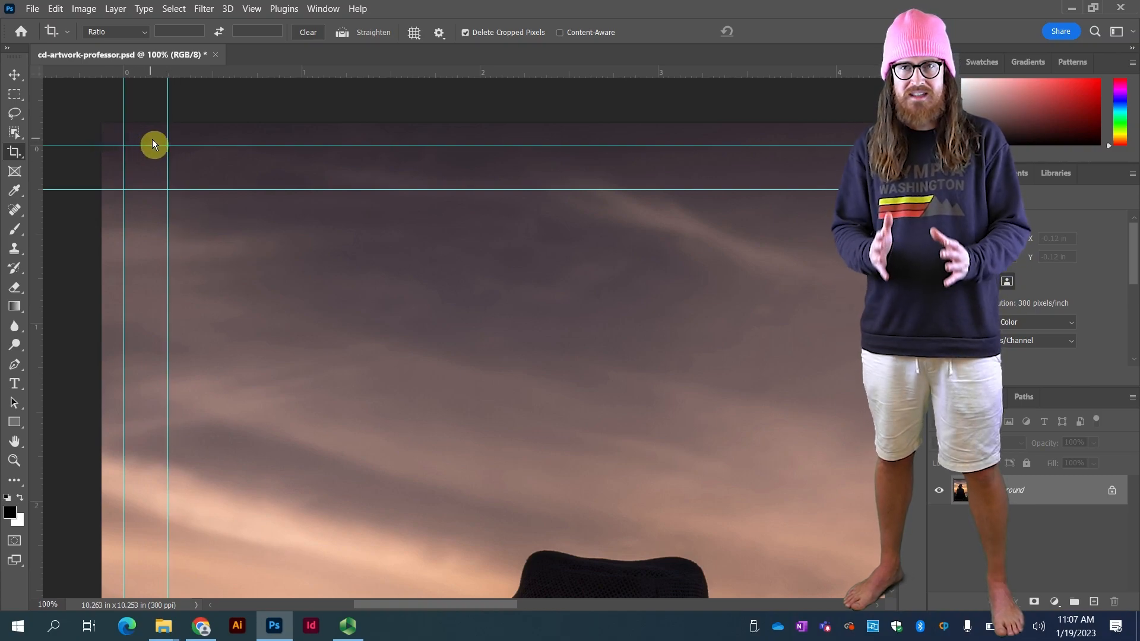
double_click(35, 68)
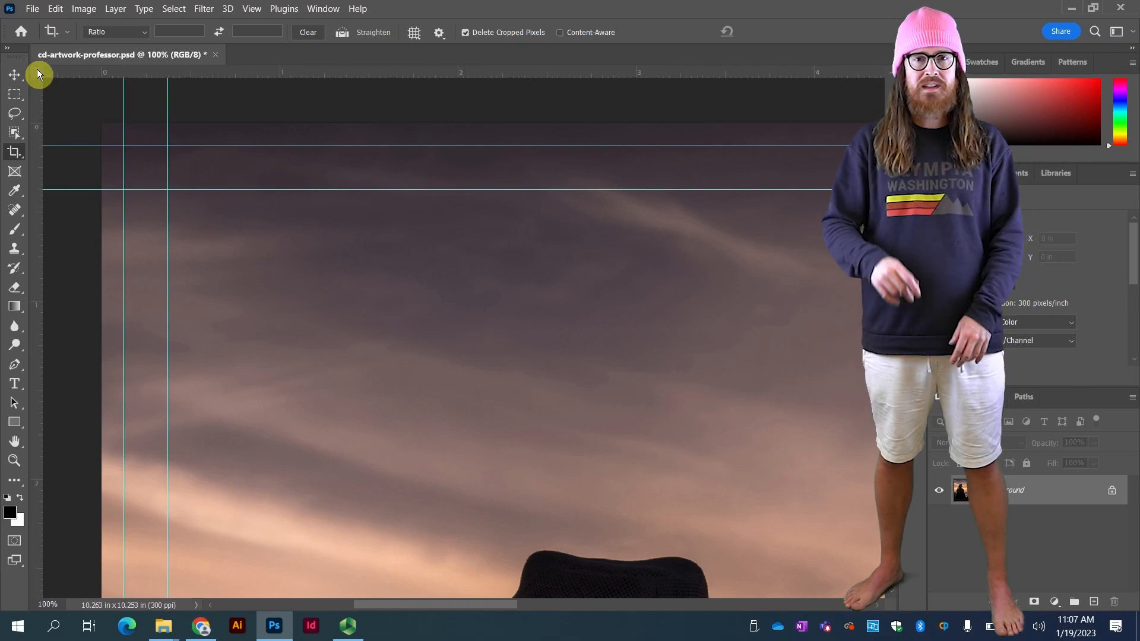
key("ctrl+0")
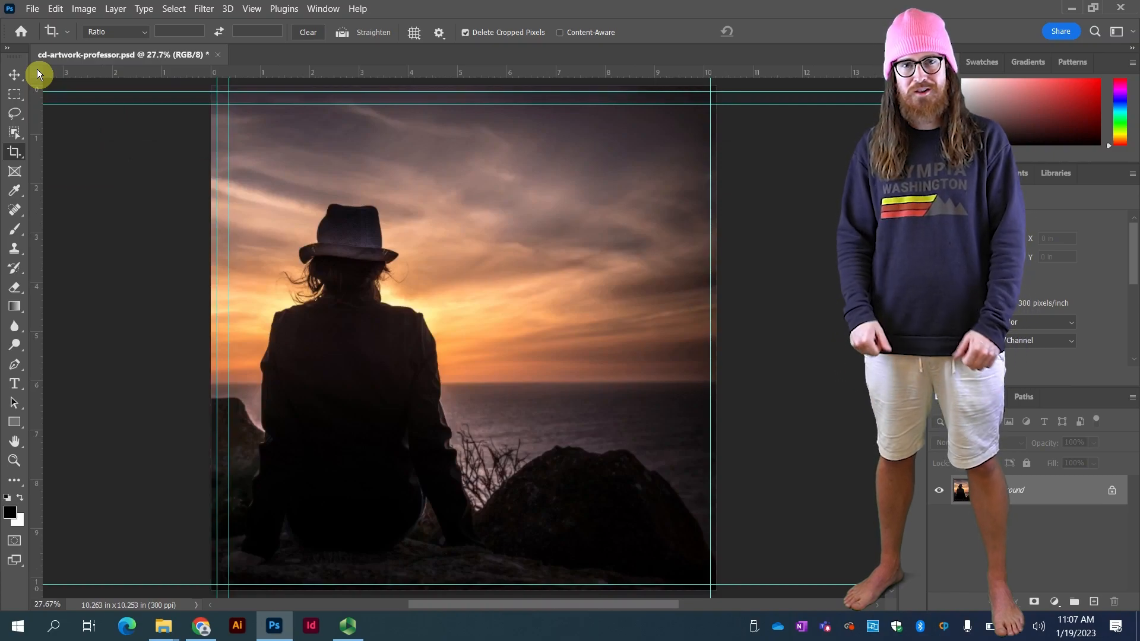
- Add a new horizontal guide at 9.875 in, just inside the photo's bottom margin guide
left_click(246, 12)
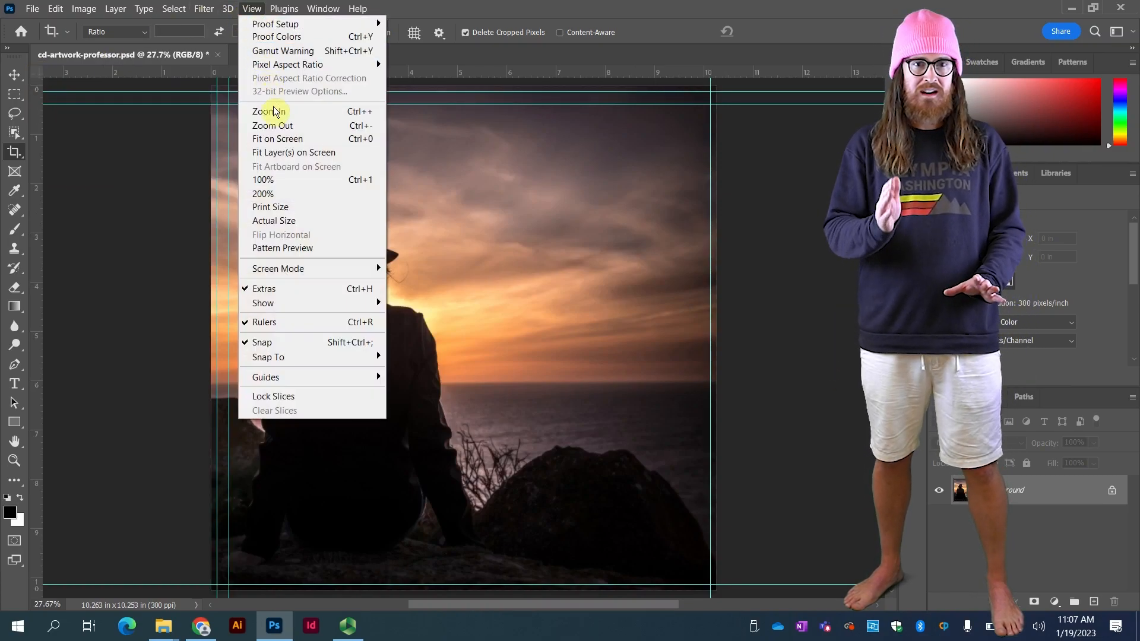
mouse_move(316, 377)
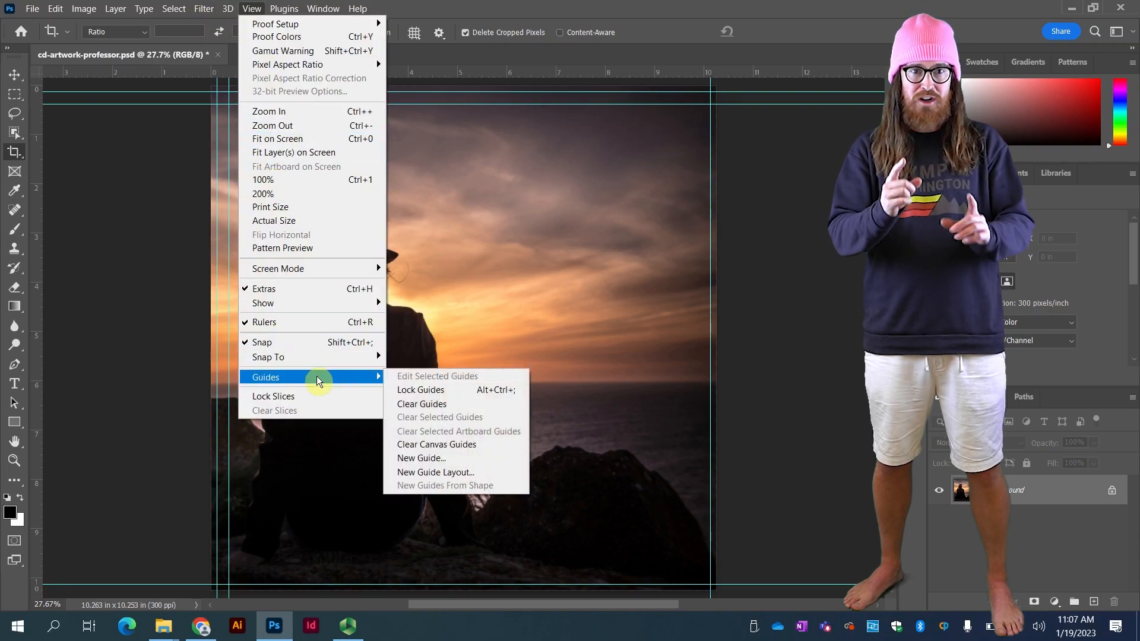
left_click(436, 459)
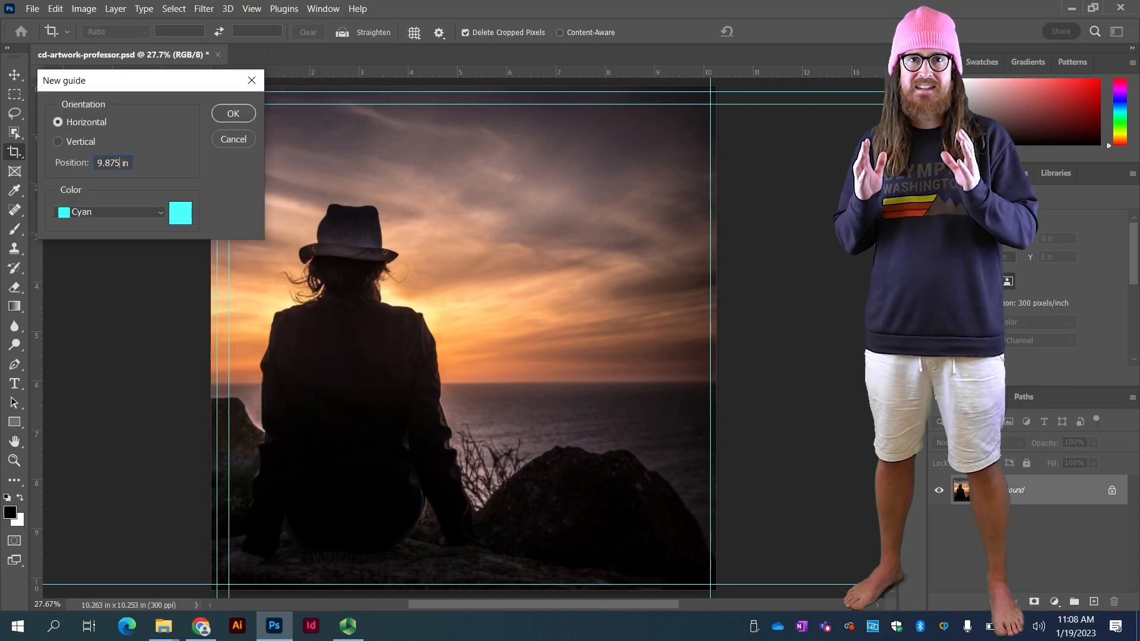
left_click(217, 114)
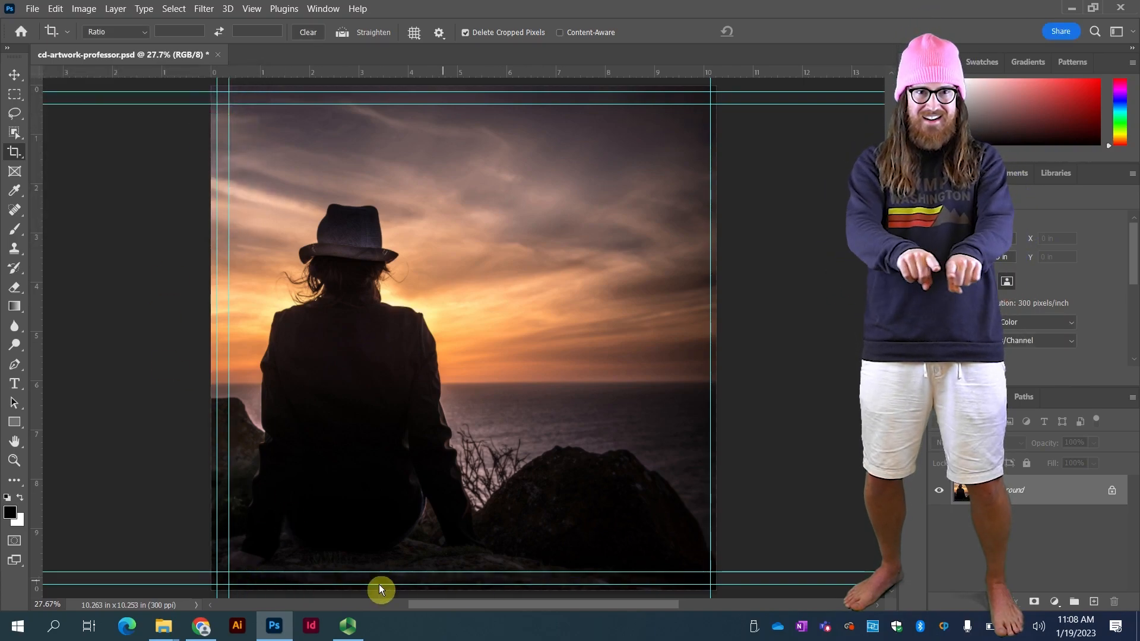
- Add a new vertical guide at 9.875 in, just inside the photo's right margin guide, and save the document
left_click(261, 9)
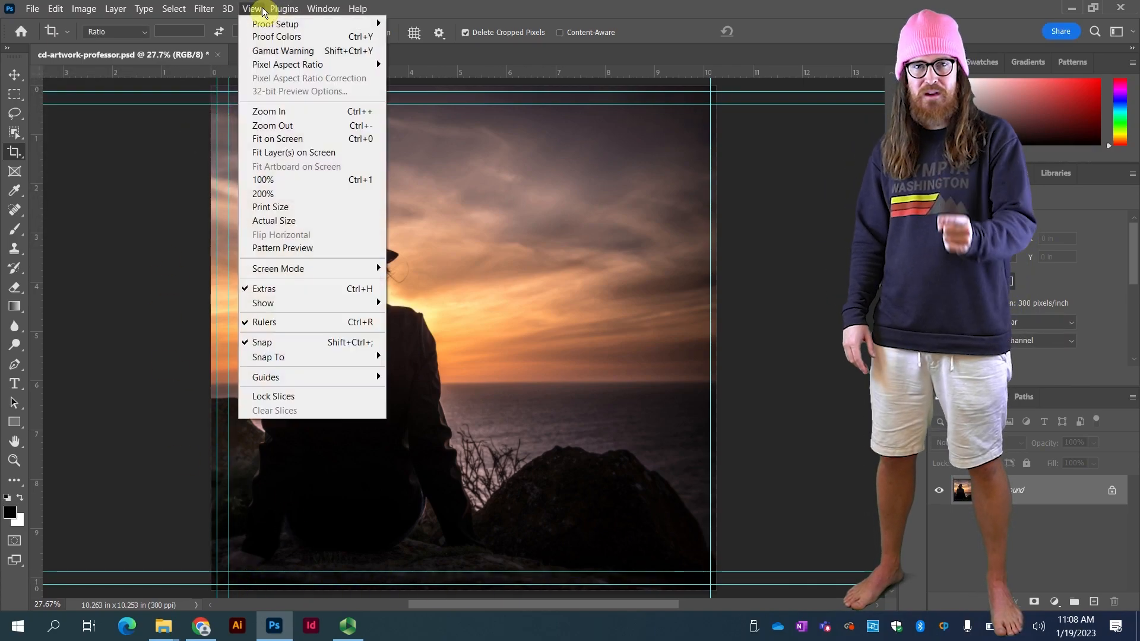
mouse_move(295, 380)
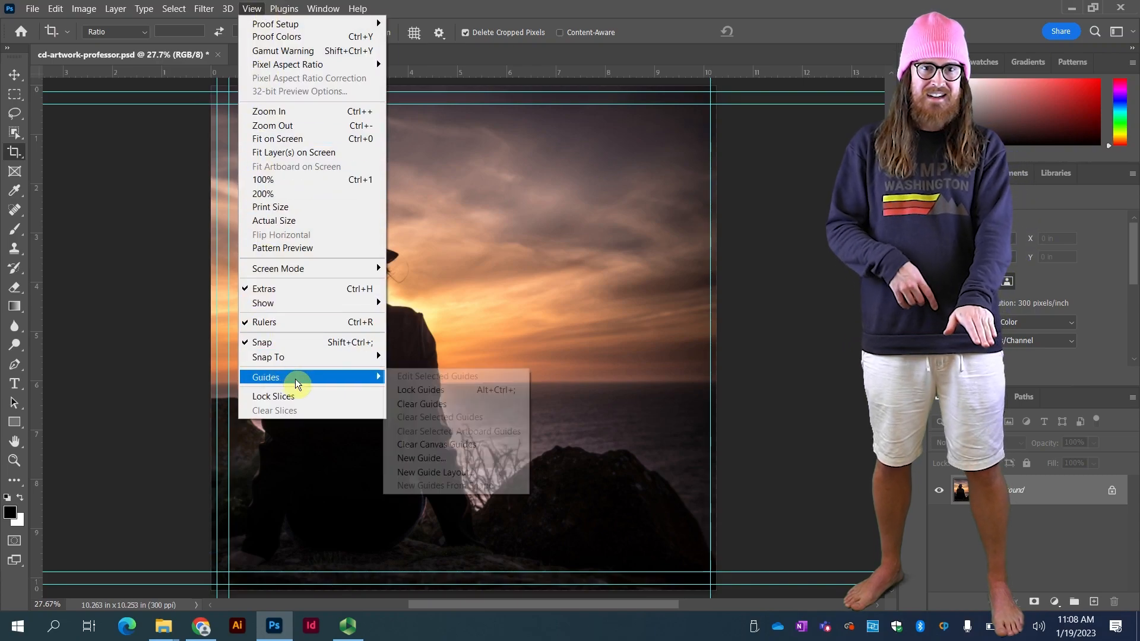
left_click(454, 458)
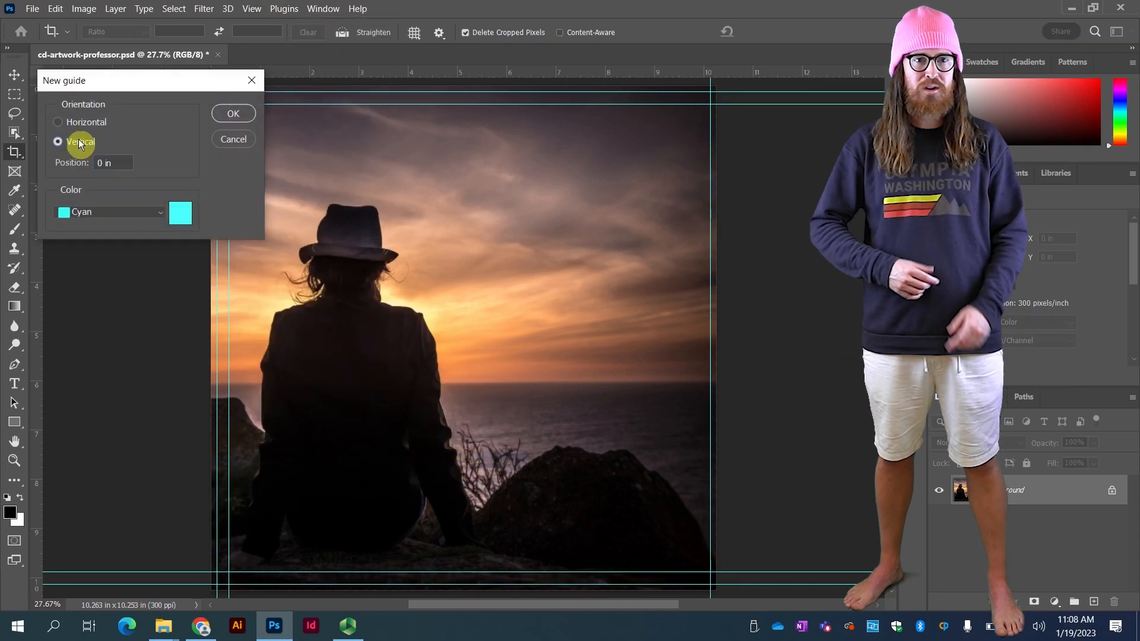
double_click(100, 163)
type("9.8")
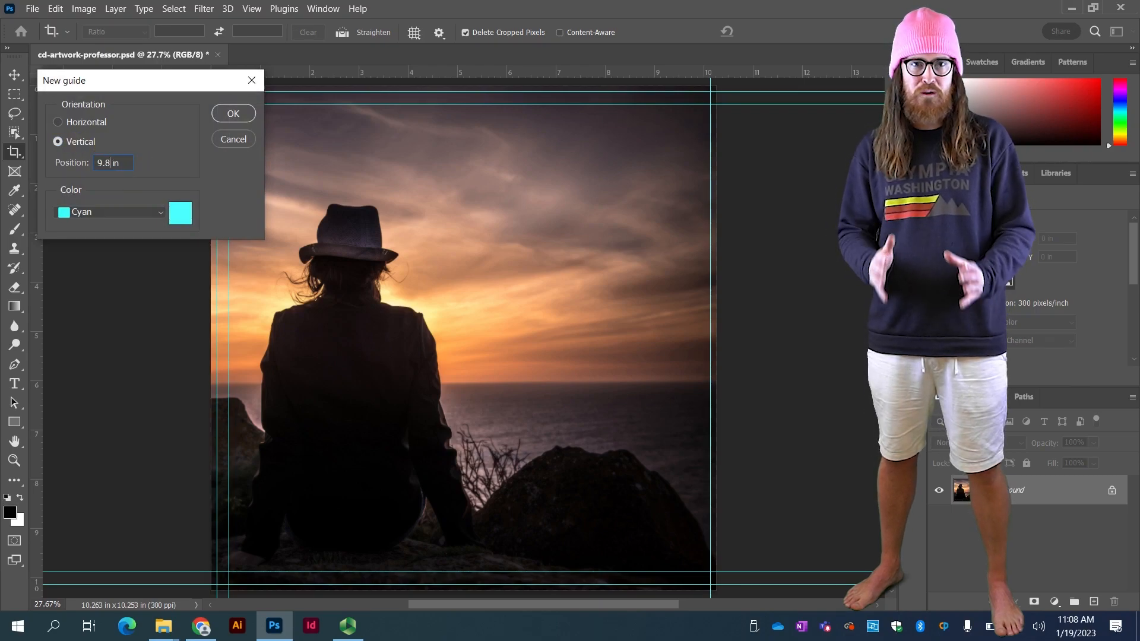
type("75")
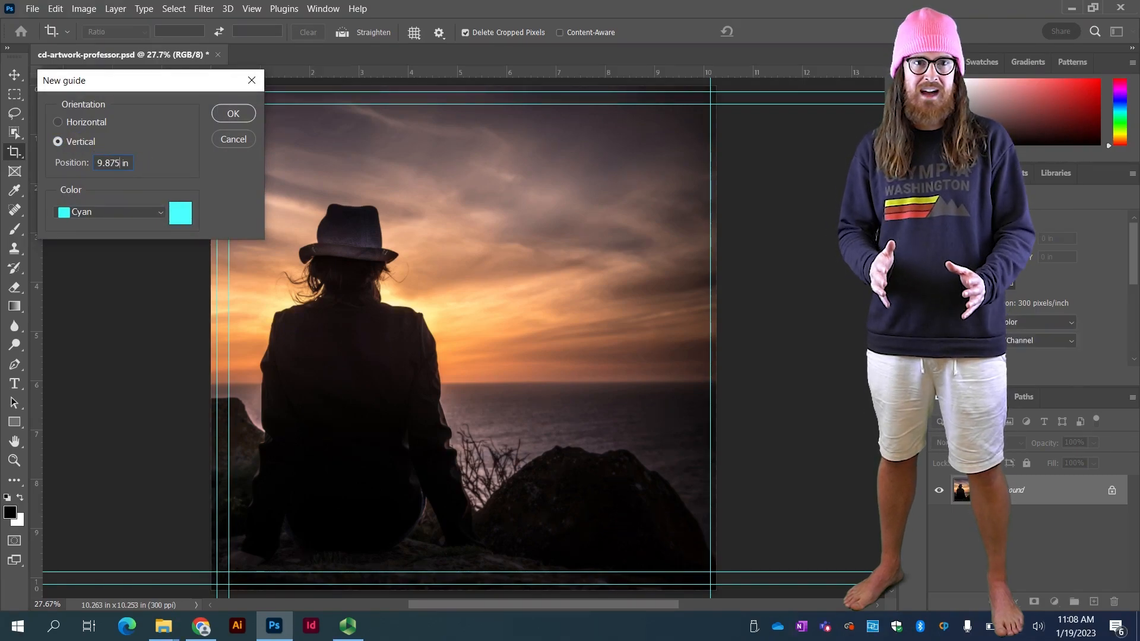
left_click(243, 116)
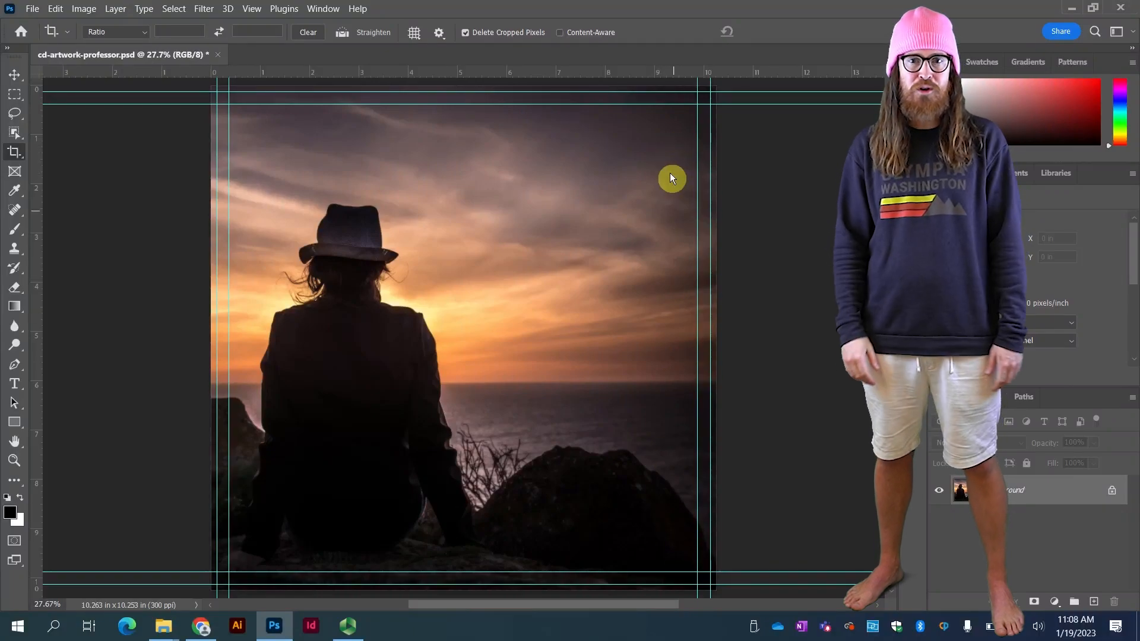
left_click(33, 9)
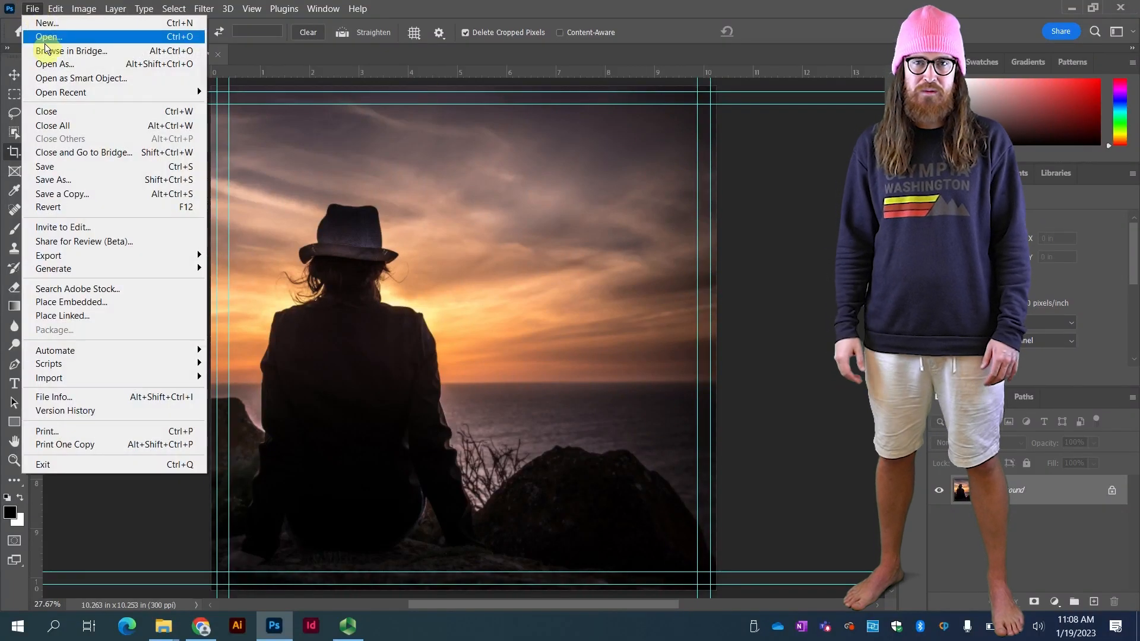
left_click(47, 168)
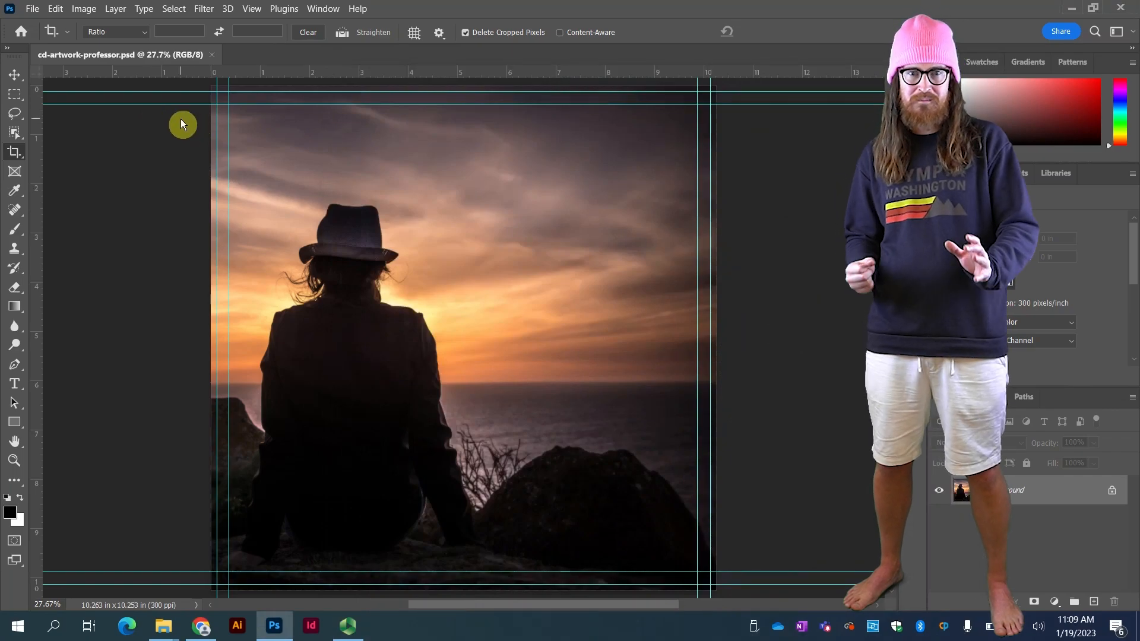
- Open Tornado.jpg from the Music folder alongside the CD artwork document
left_click_drag(181, 120, 52, 144)
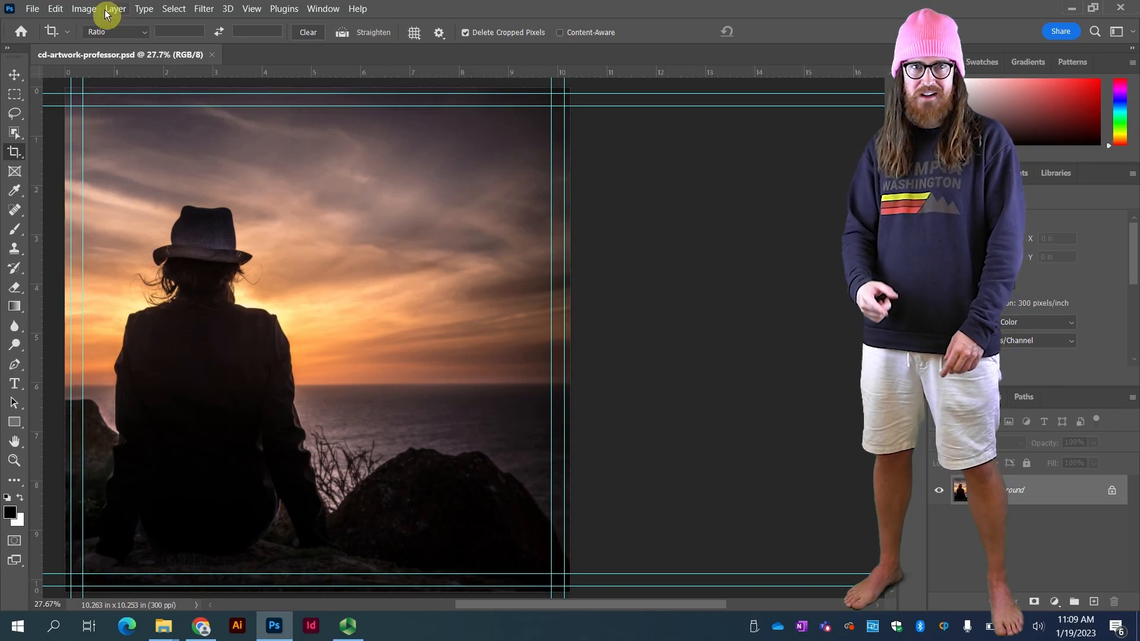
left_click(33, 9)
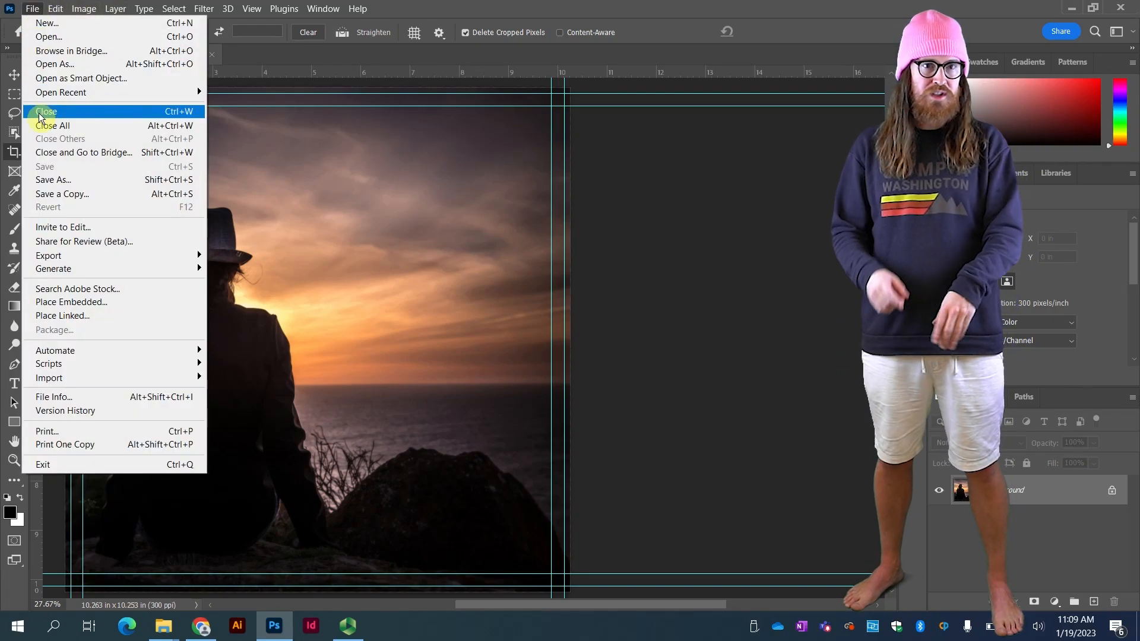
left_click(74, 39)
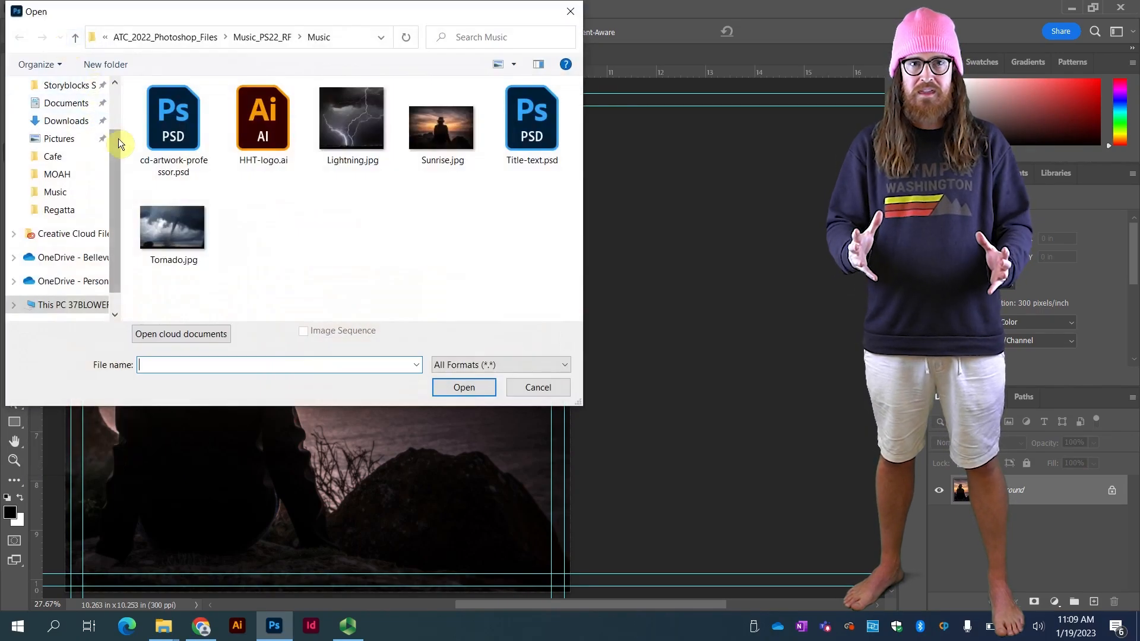
left_click(194, 215)
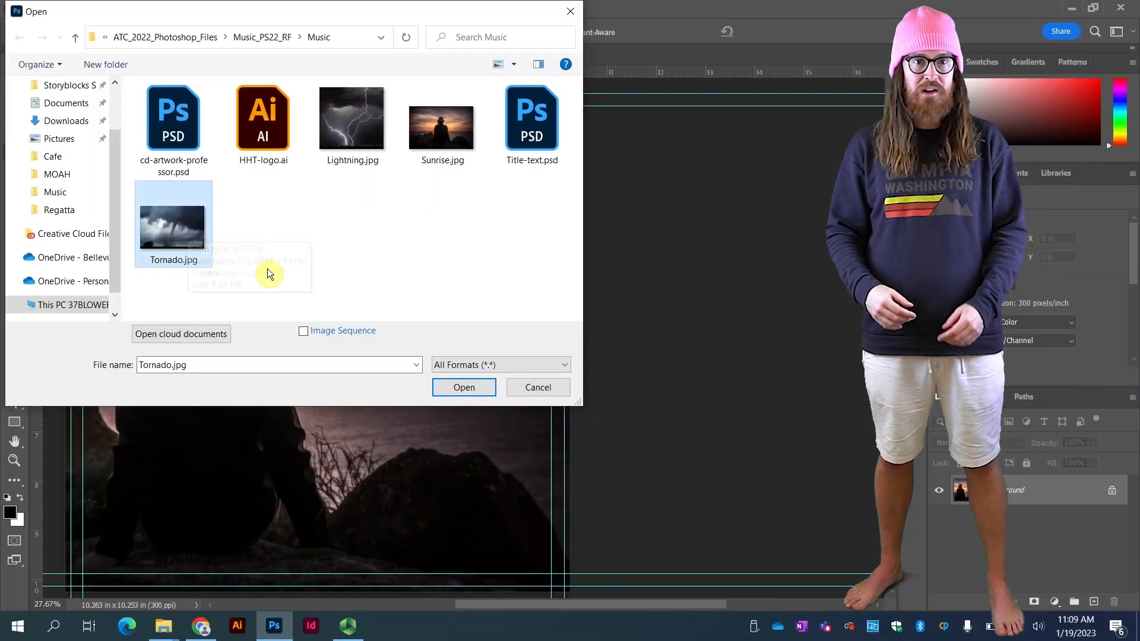
left_click(453, 390)
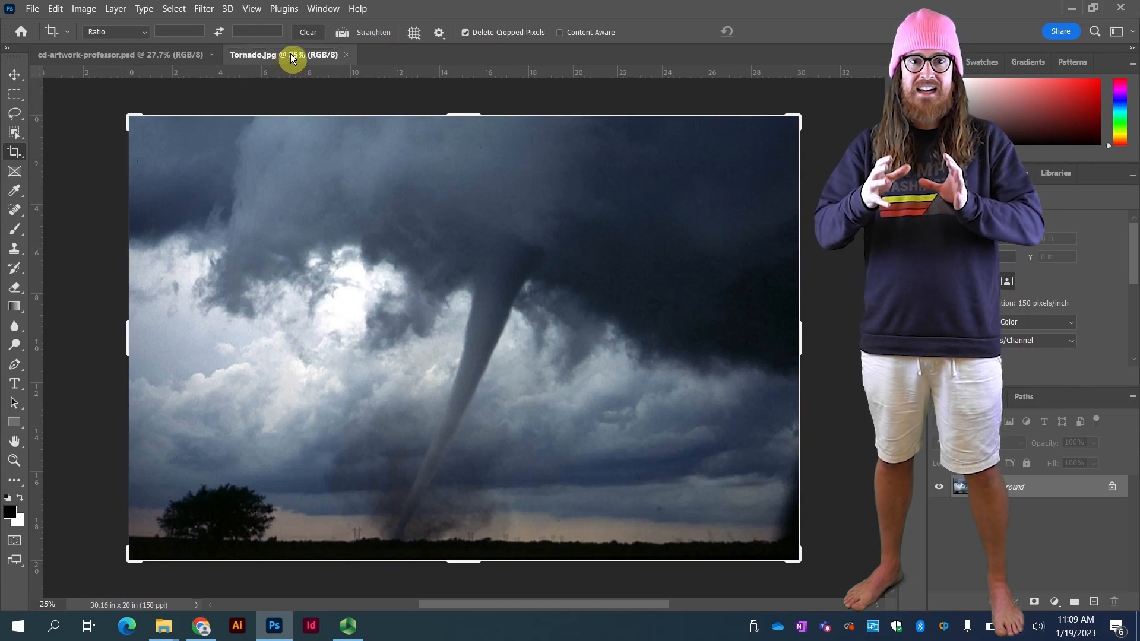
- Float Tornado.jpg as a separate window, dock it back beside cd-artwork-professor.psd, and switch between the two documents
left_click(173, 52)
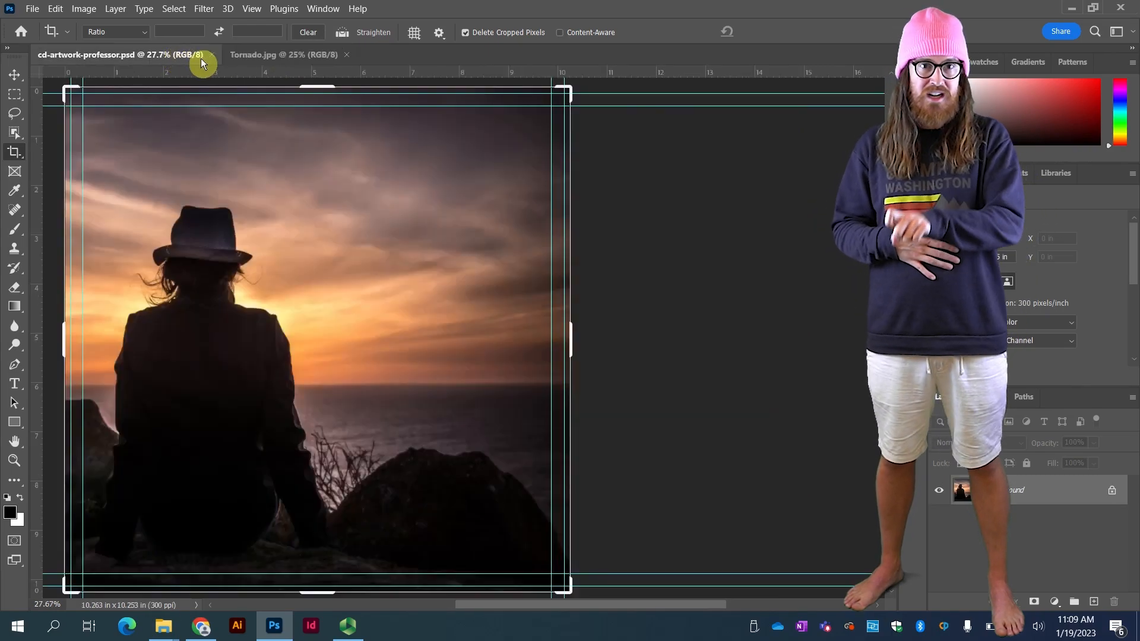
left_click(262, 55)
left_click_drag(290, 55, 348, 158)
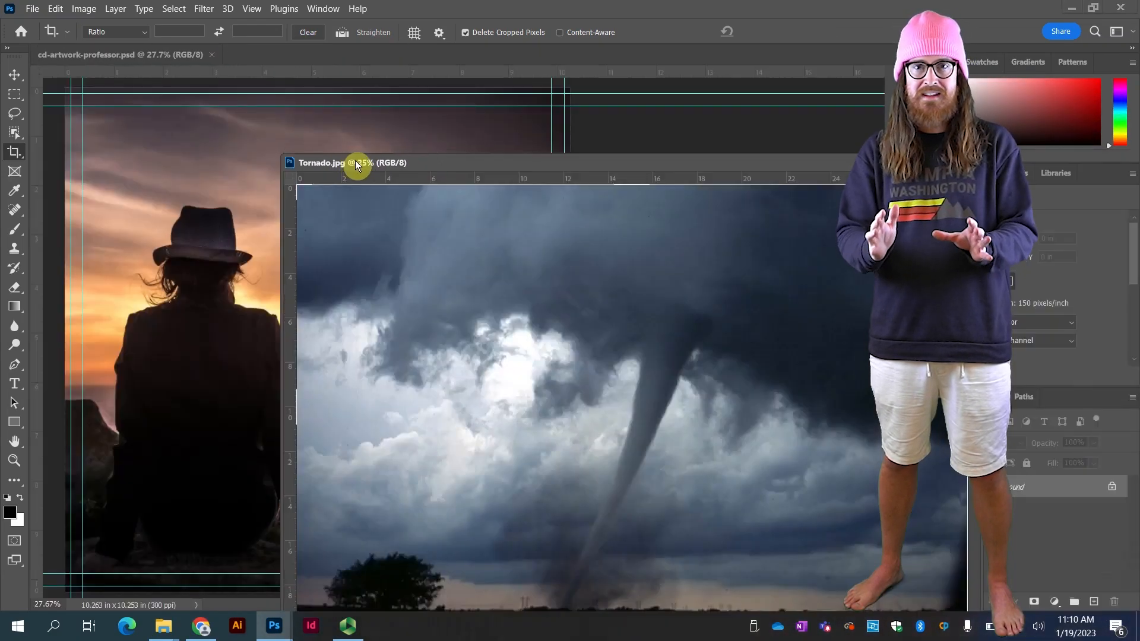
left_click_drag(498, 162, 265, 55)
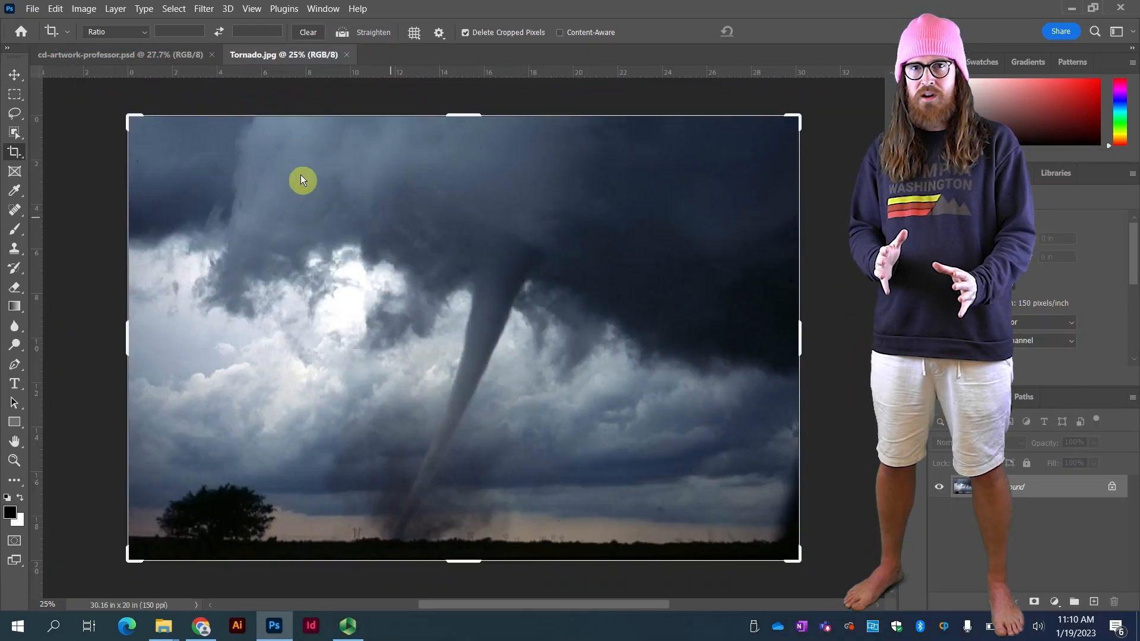
left_click(128, 55)
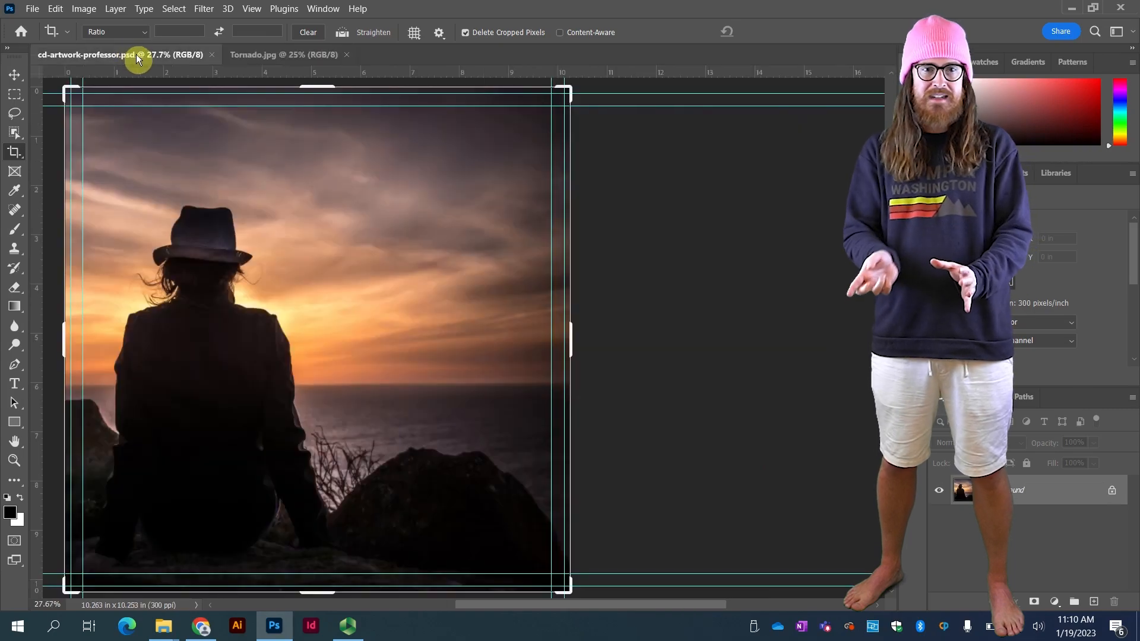
left_click(261, 55)
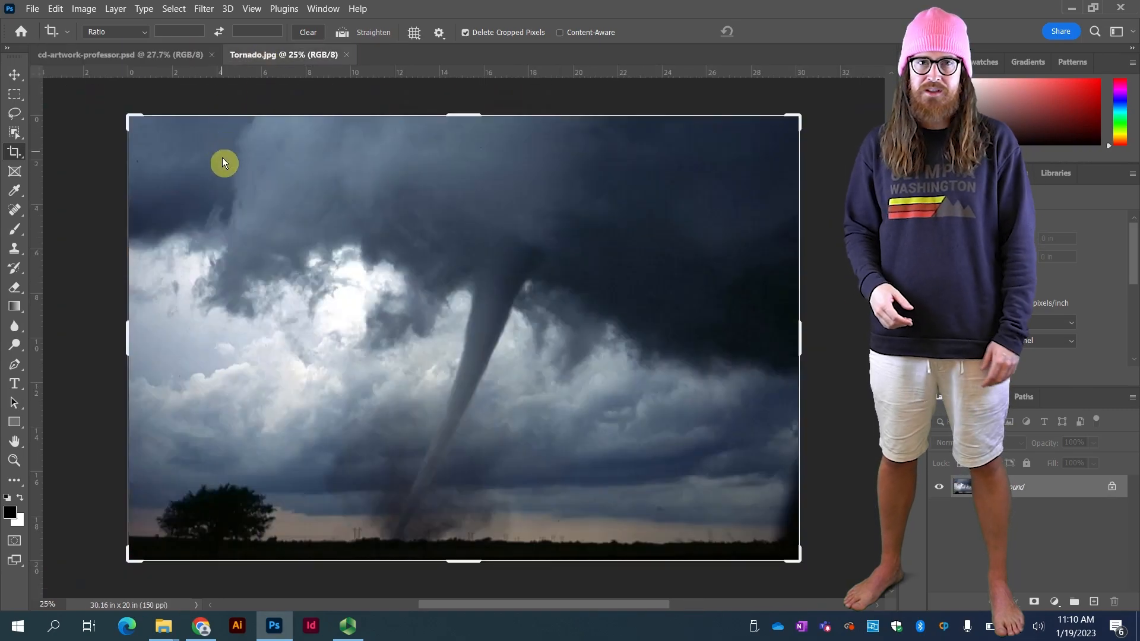
- Review the selection tools available in the Marquee, Lasso and Object Selection tool groups
left_click(13, 94)
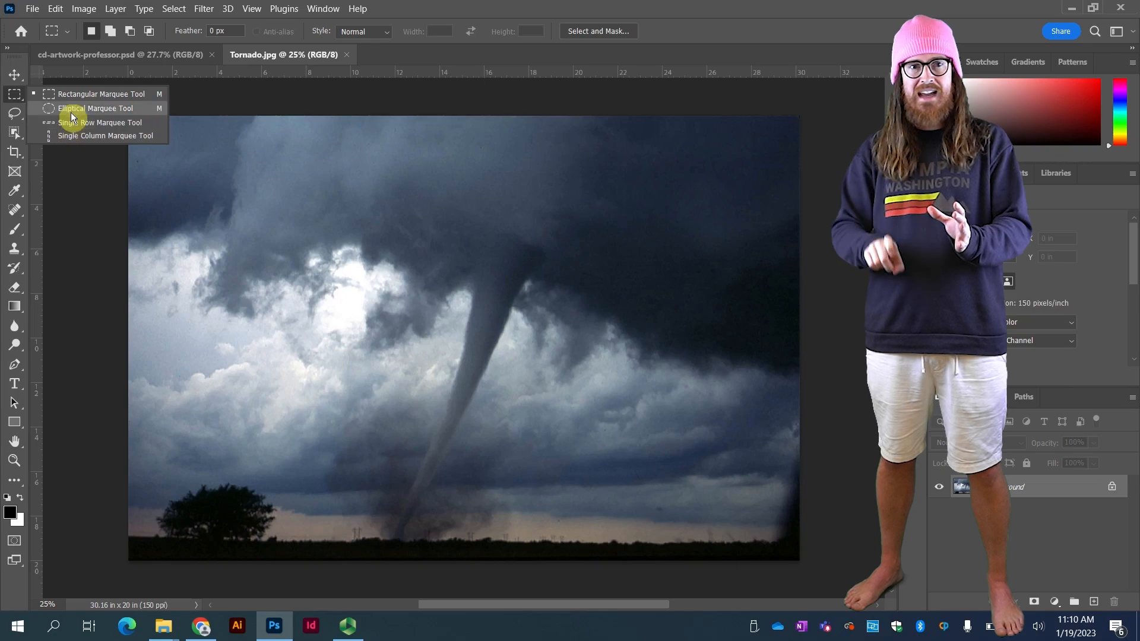
left_click(8, 102)
left_click(13, 113)
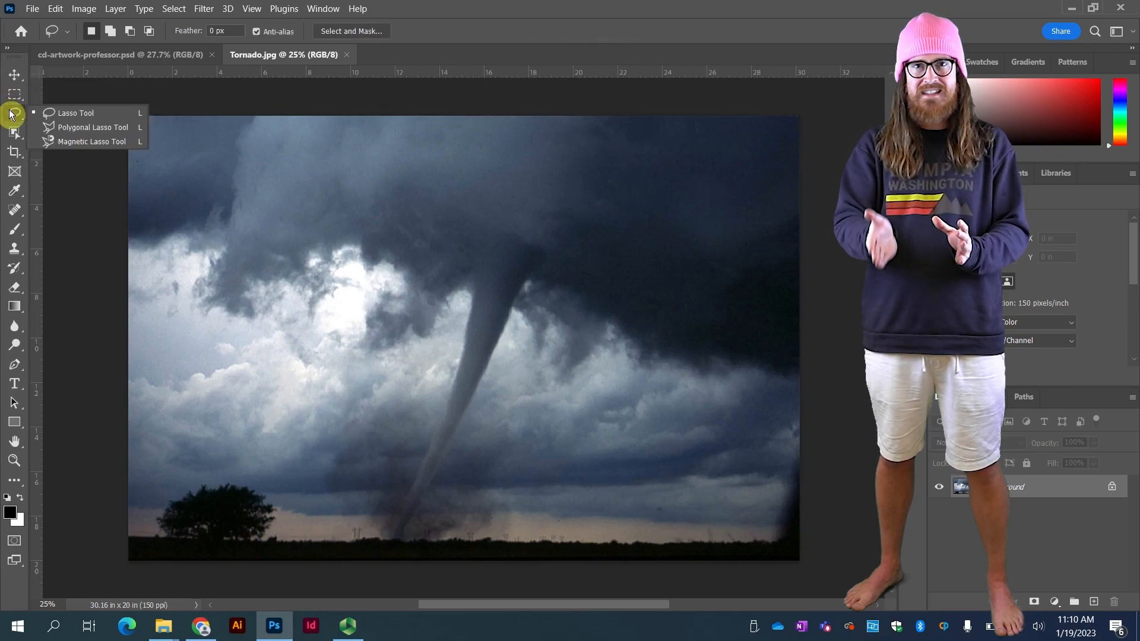
left_click(14, 115)
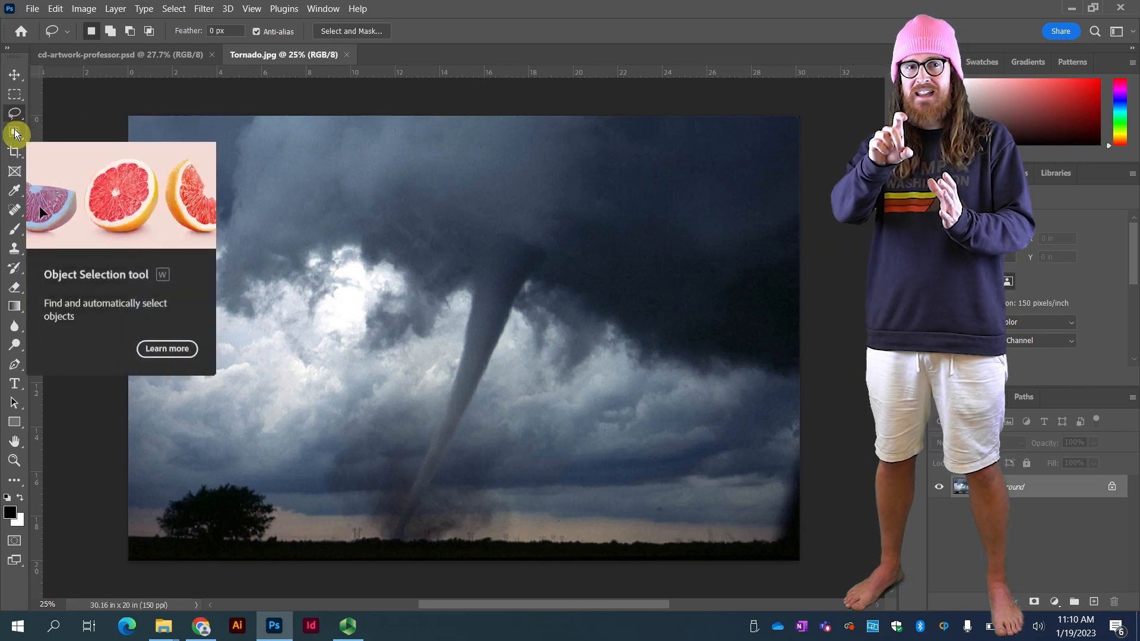
left_click(14, 134)
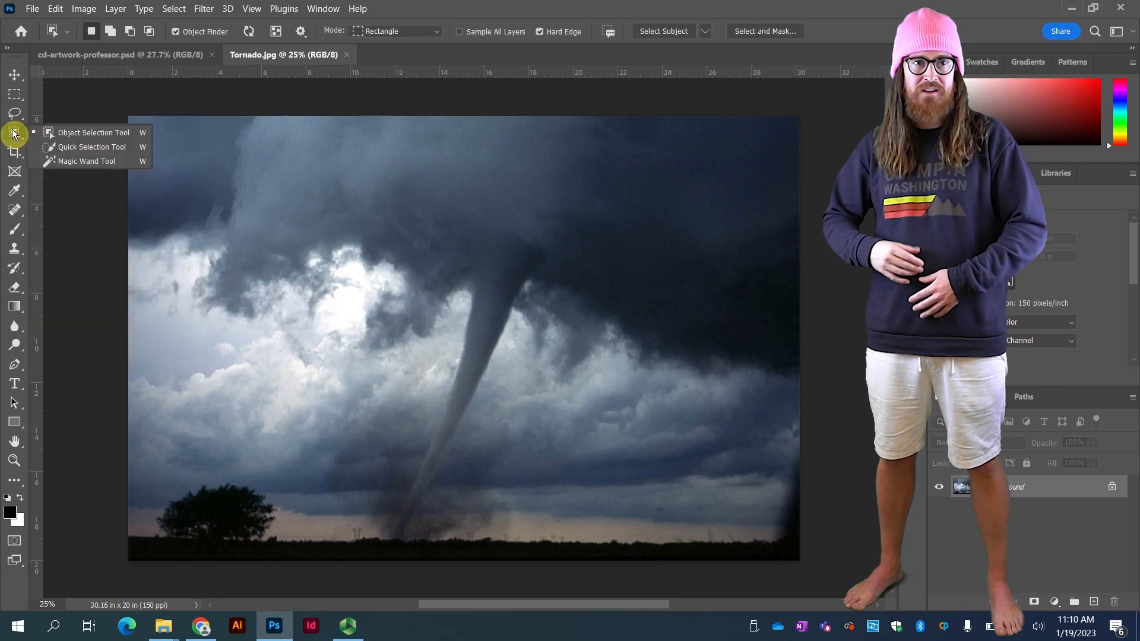
left_click(13, 134)
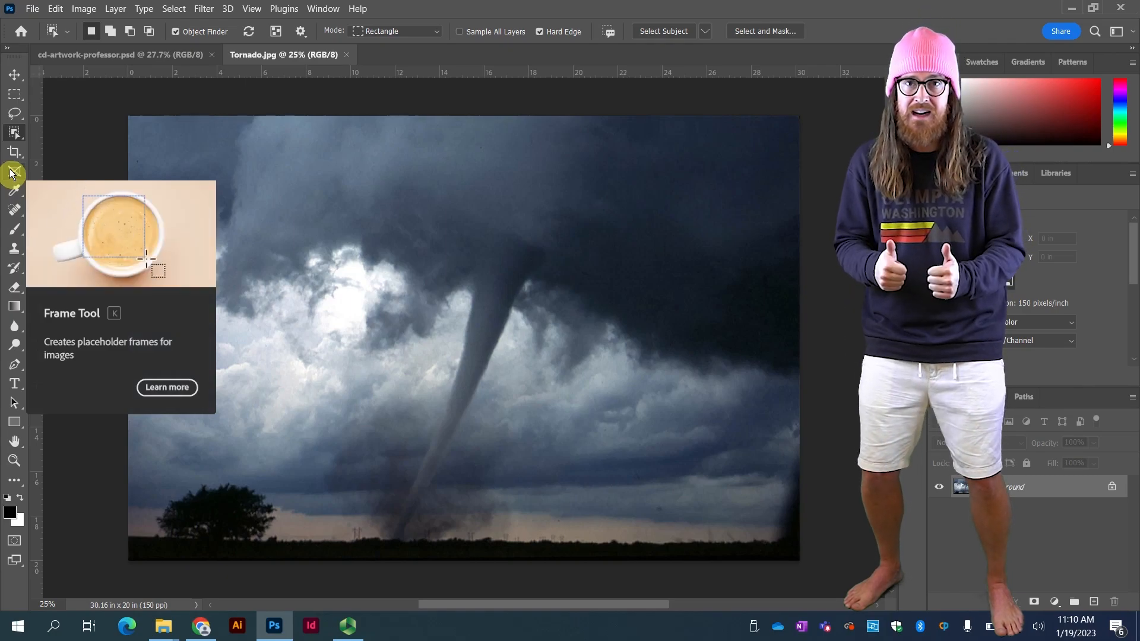
- Try a Rectangular Marquee selection from the tornado photo's top-left corner down to its bottom edge, covering about two thirds of the width
left_click(15, 96)
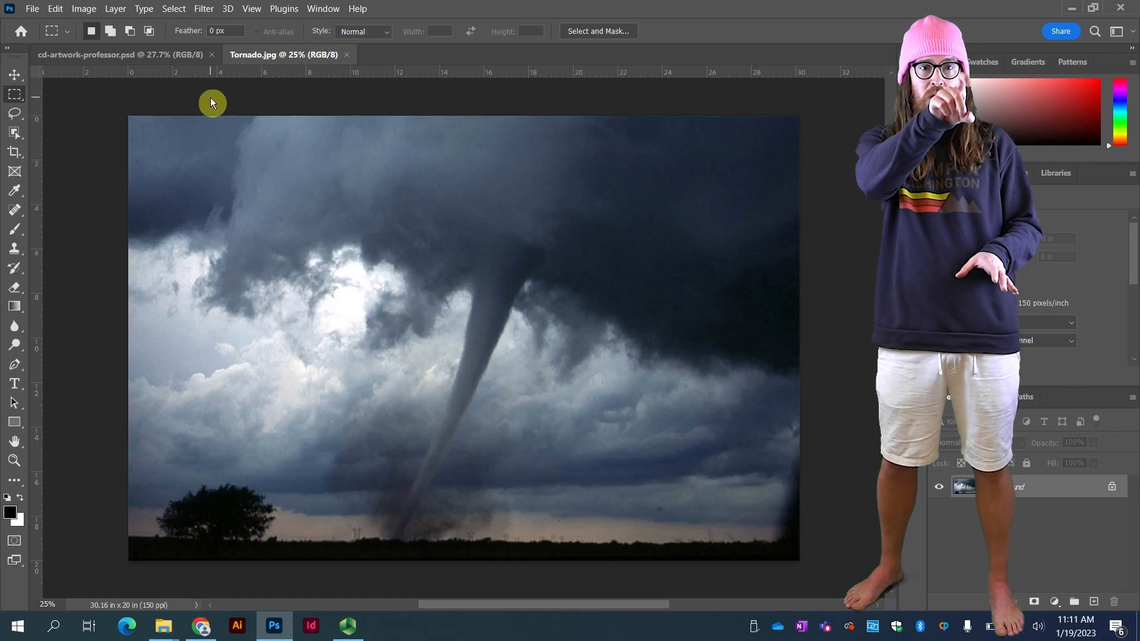
left_click_drag(122, 110, 582, 558)
left_click_drag(582, 570, 586, 566)
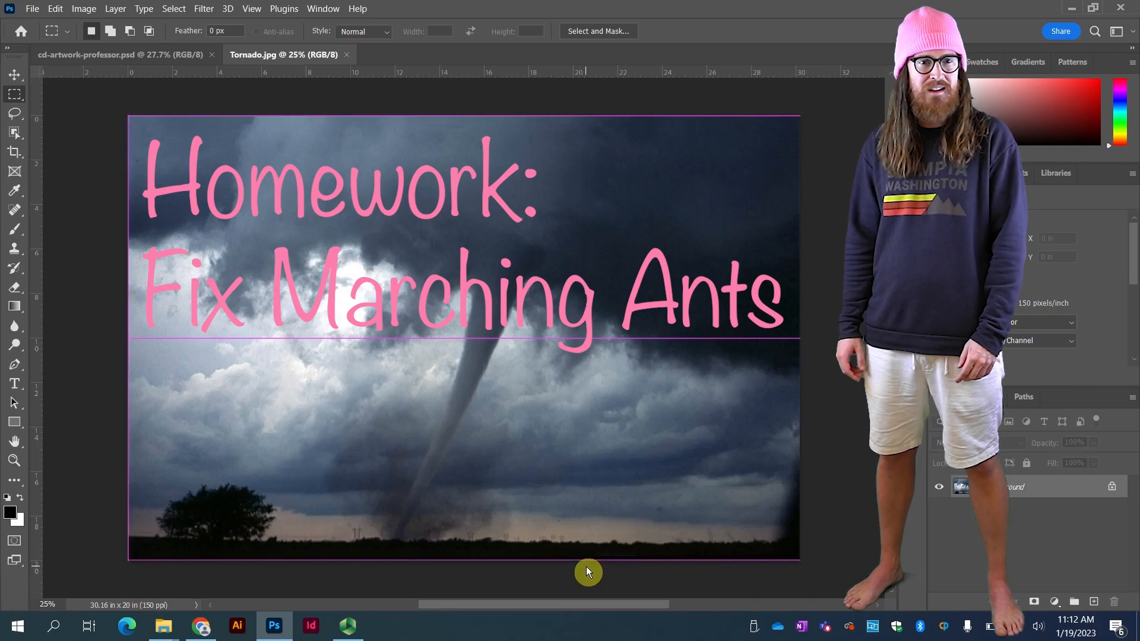
- Switch the ruler units of Tornado.jpg to pixels, centimeters and millimeters in turn
left_click(247, 12)
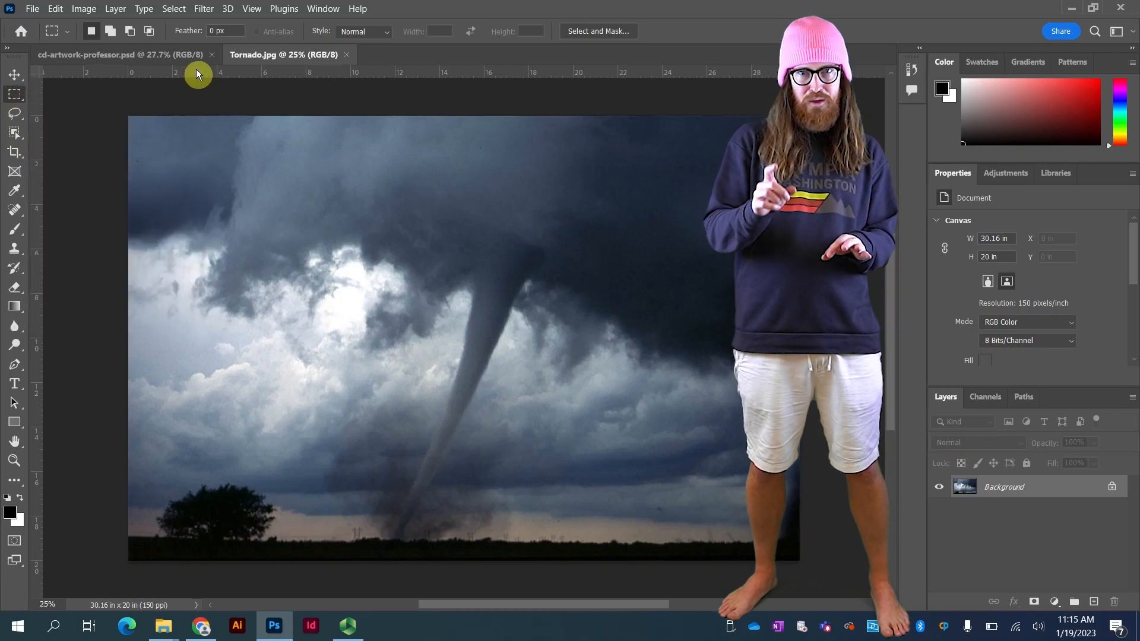
right_click(196, 70)
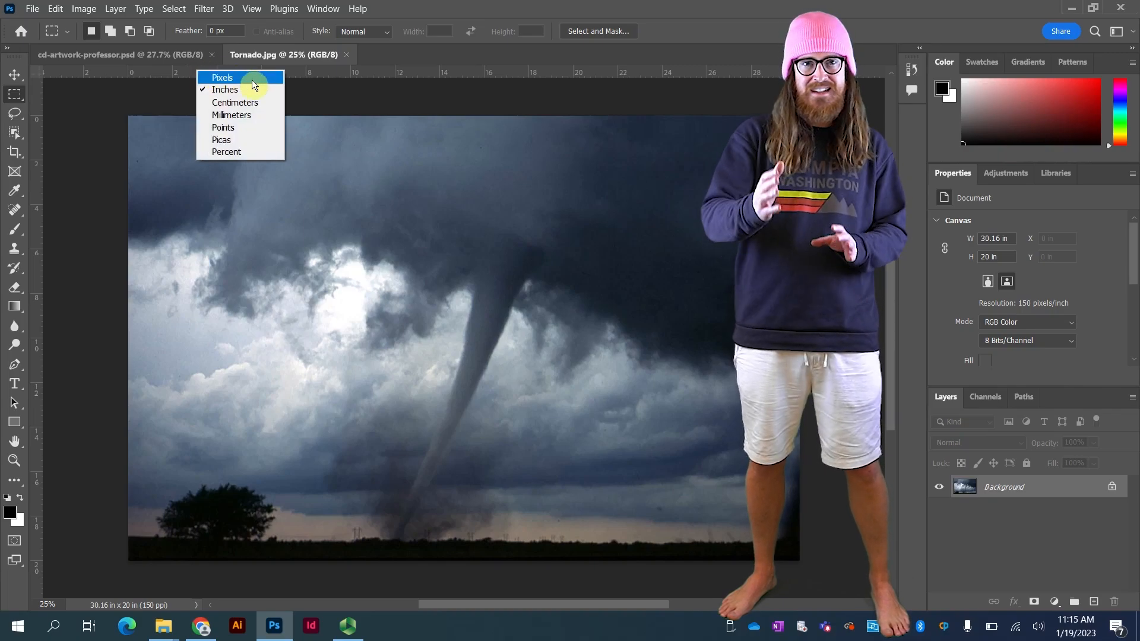
left_click(217, 78)
right_click(242, 73)
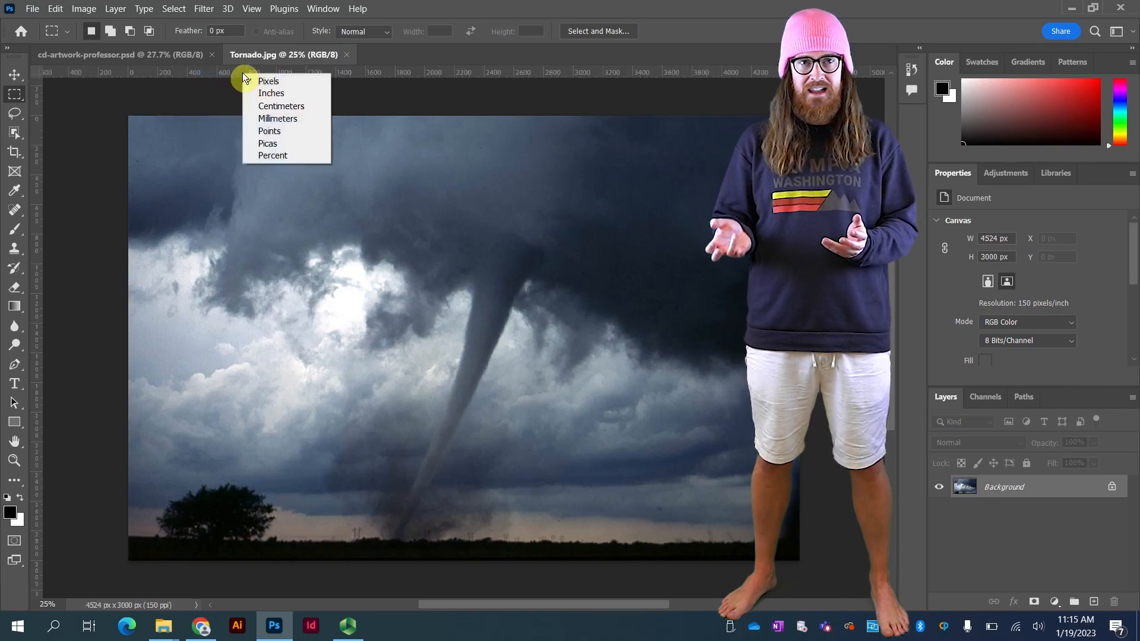
left_click(291, 105)
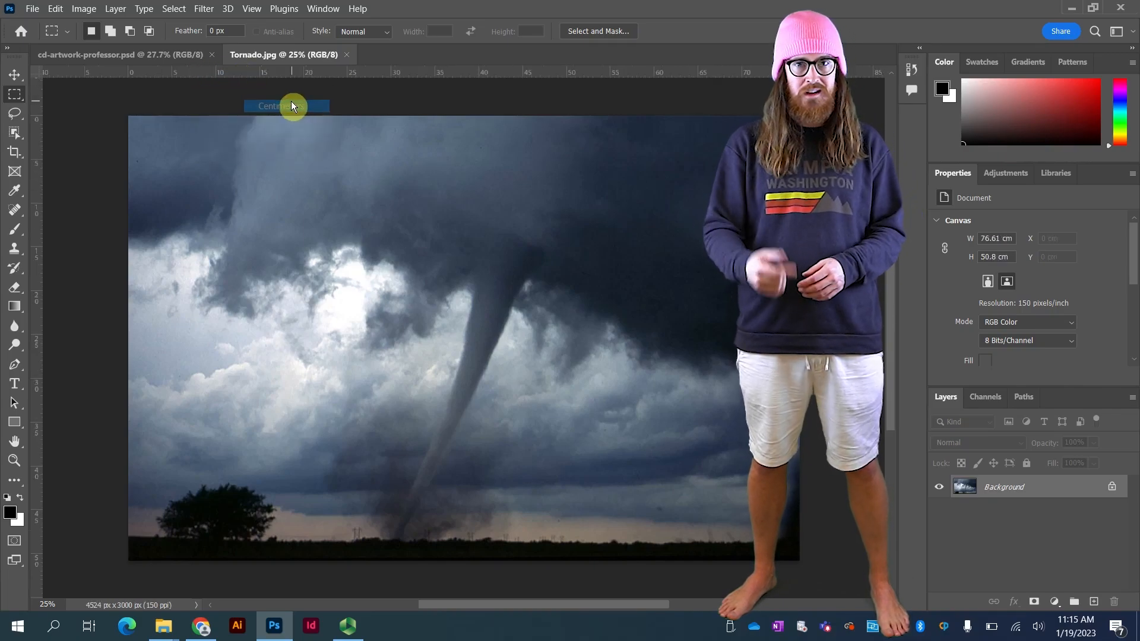
right_click(37, 183)
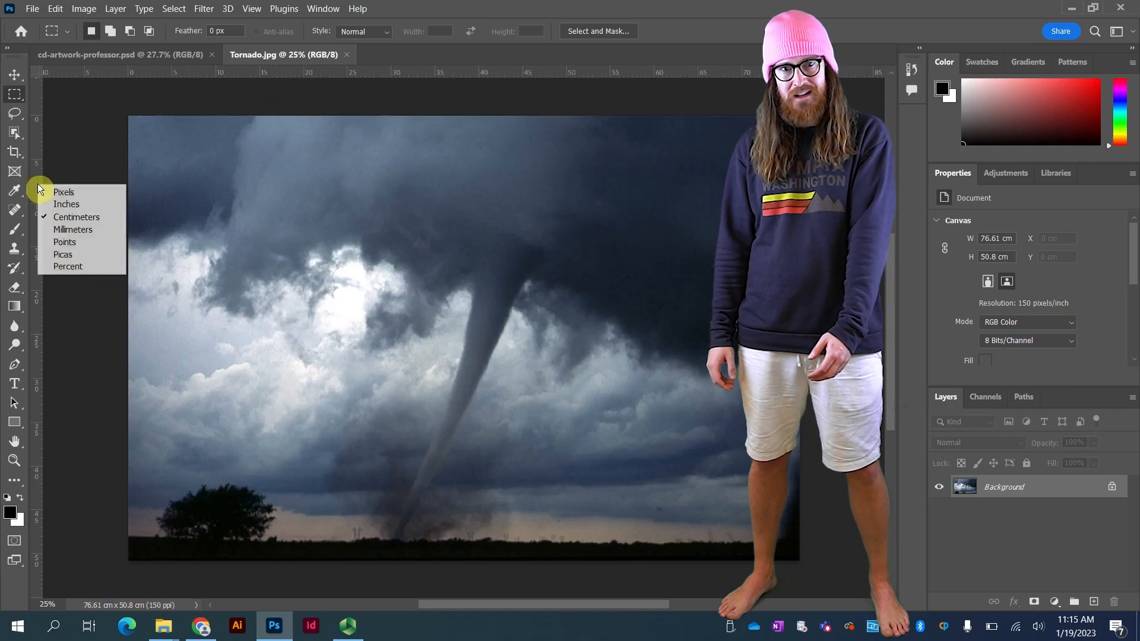
left_click(70, 230)
- Switch the ruler units to points, picas and percent in turn, and set them back to inches
right_click(39, 228)
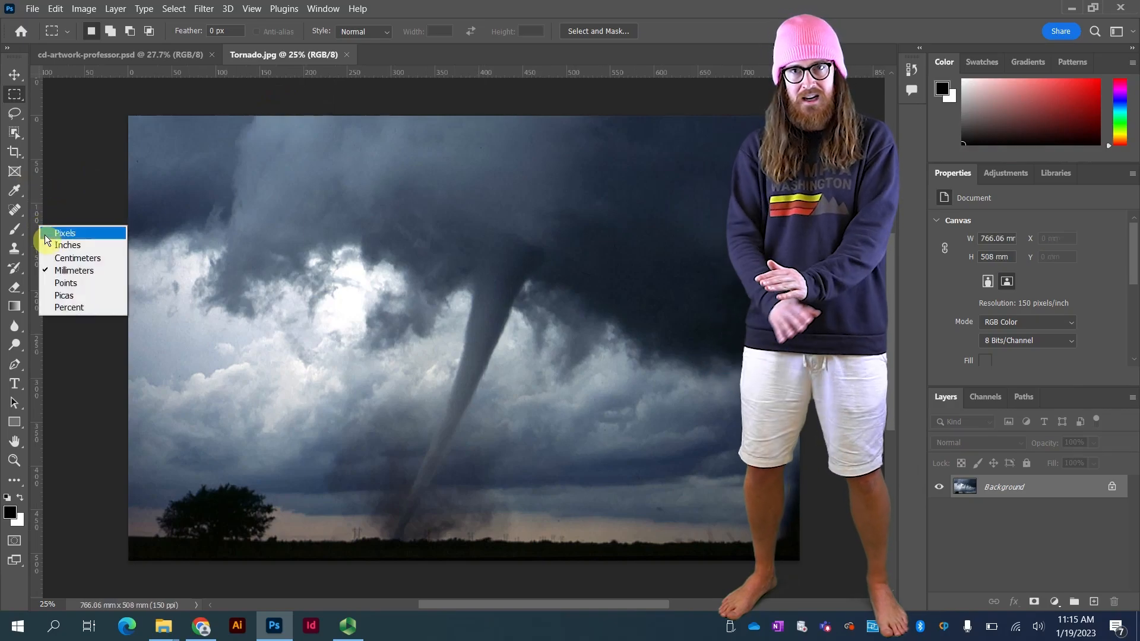
left_click(48, 283)
right_click(43, 281)
left_click(54, 345)
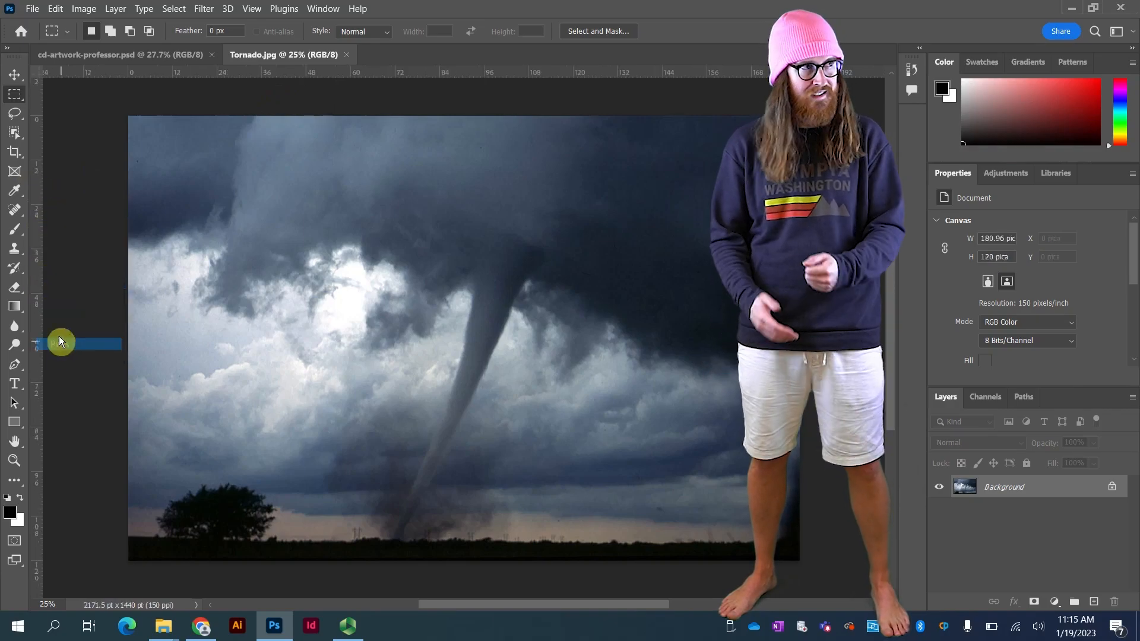
right_click(37, 319)
left_click(64, 395)
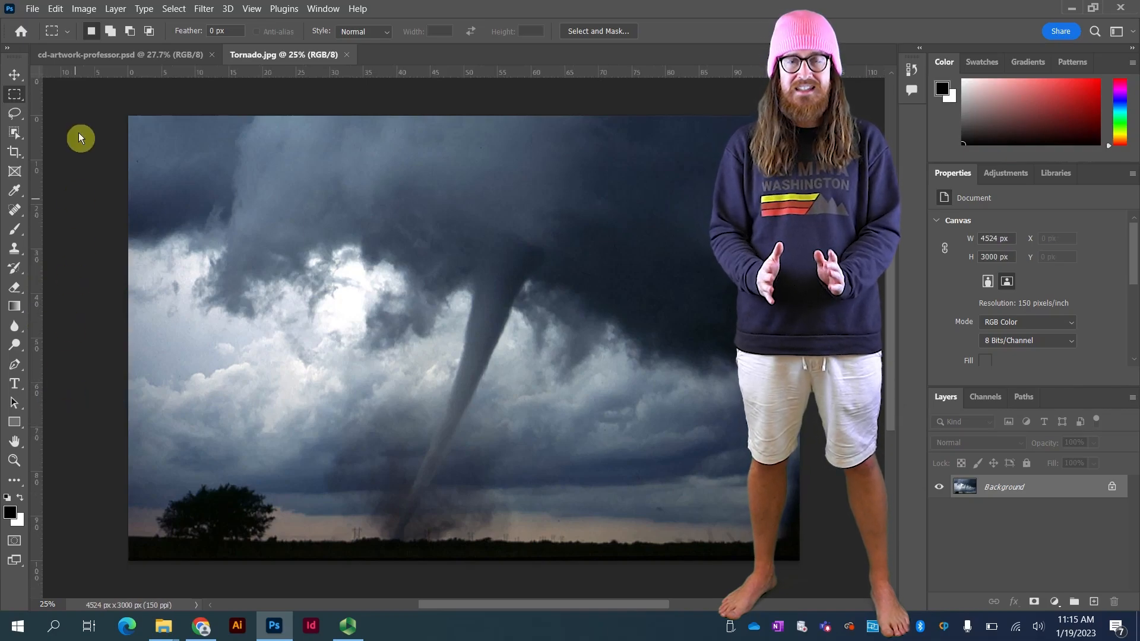
right_click(89, 73)
left_click(97, 93)
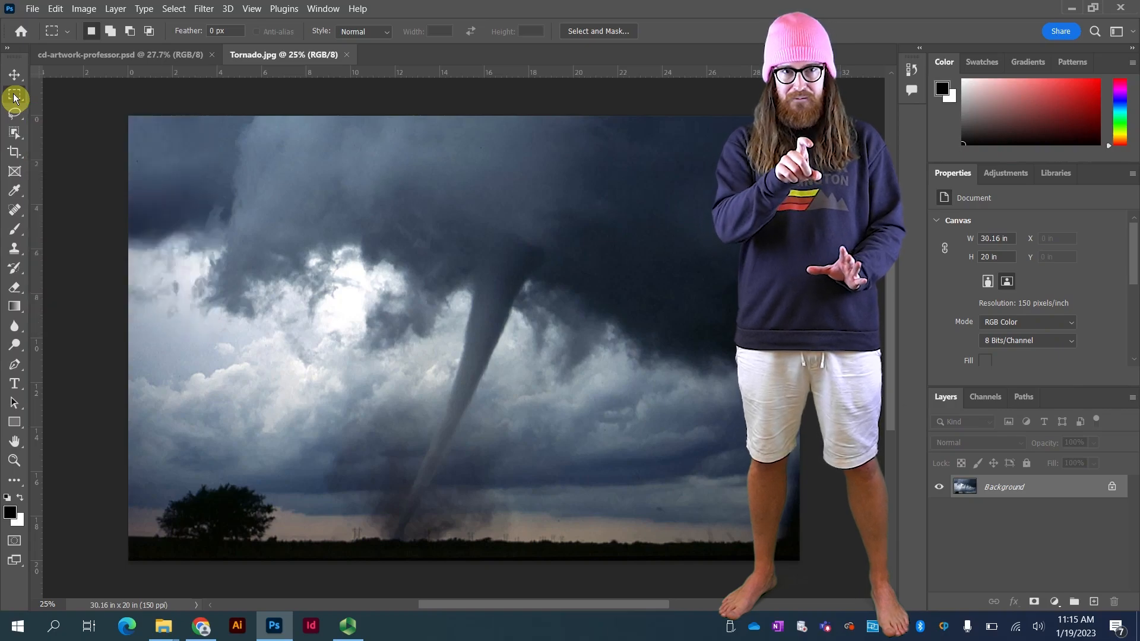
- Make a Rectangular Marquee selection from the tornado photo's top-left corner down to its bottom edge, about 20.5 in wide
left_click_drag(121, 108, 212, 227)
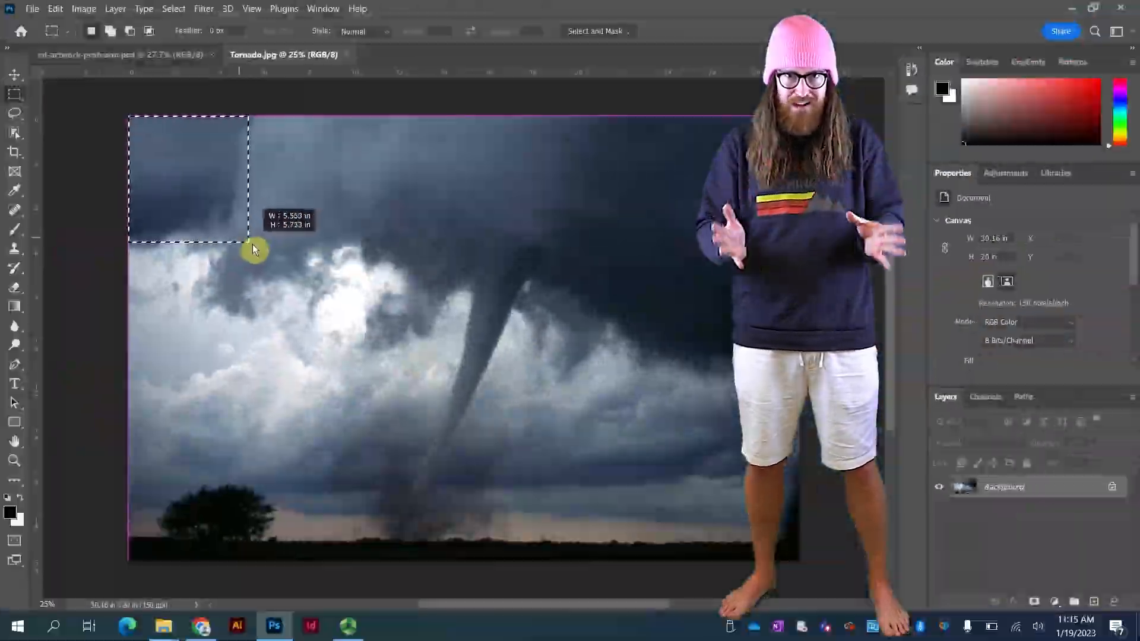
left_click_drag(252, 246, 586, 565)
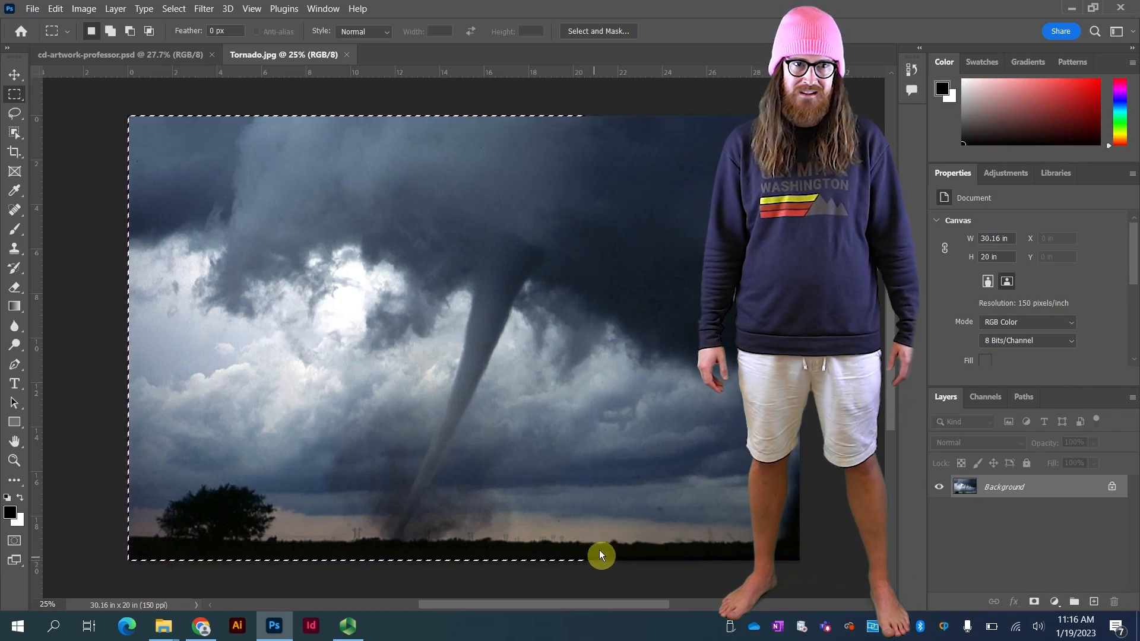
left_click_drag(83, 86, 200, 299)
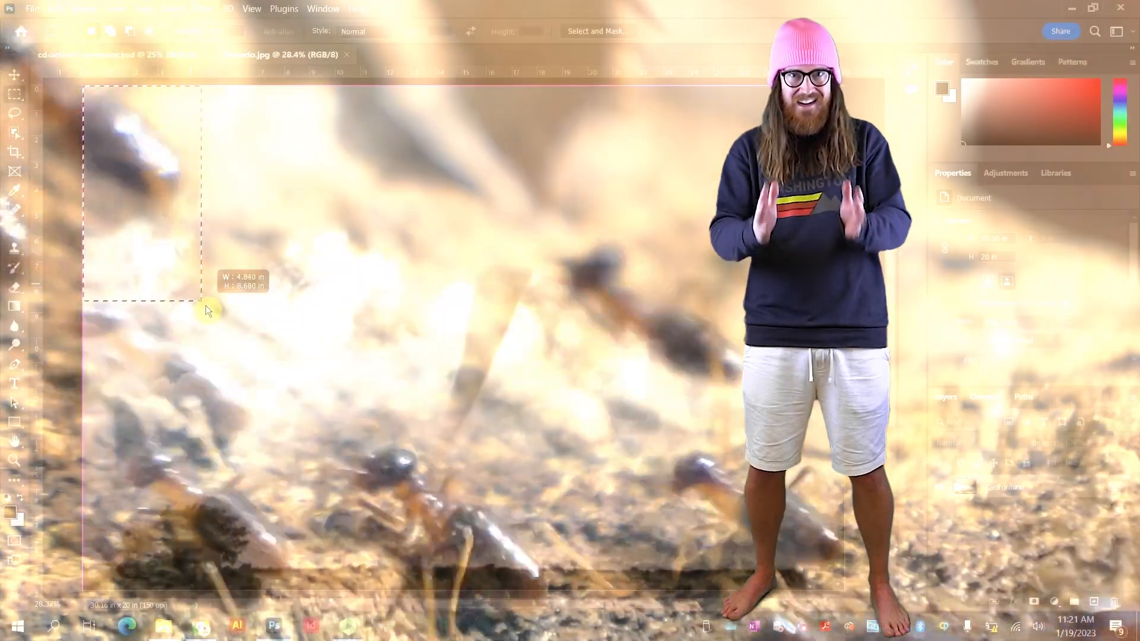
left_click_drag(205, 305, 600, 596)
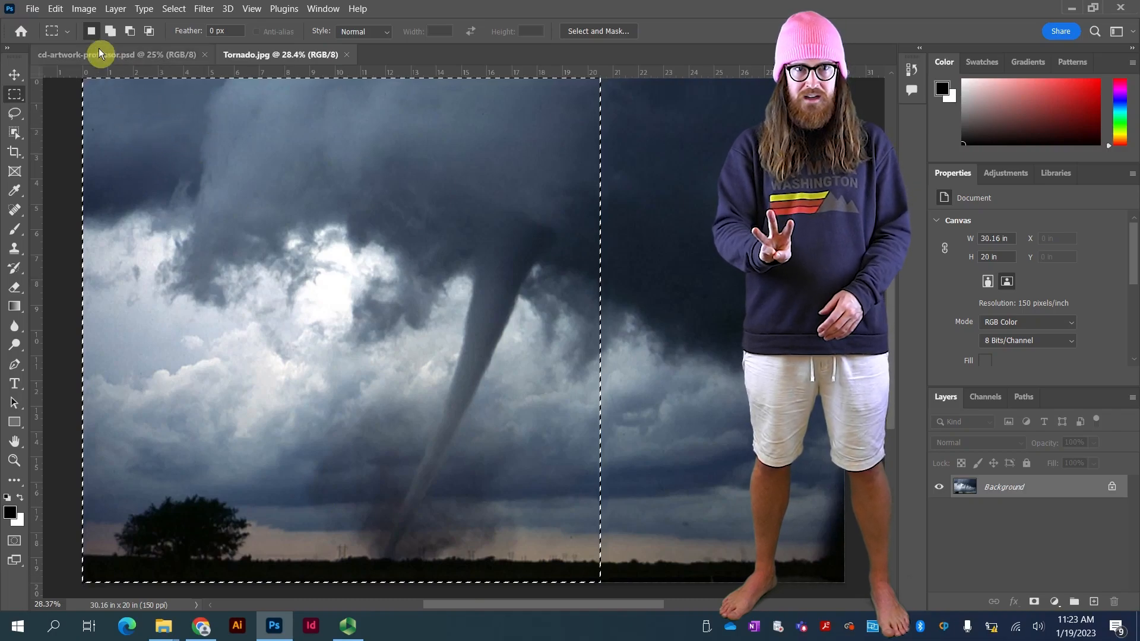
- Subtract a strip about 2 in high across the full width of the tornado selection's upper edge
left_click(127, 33)
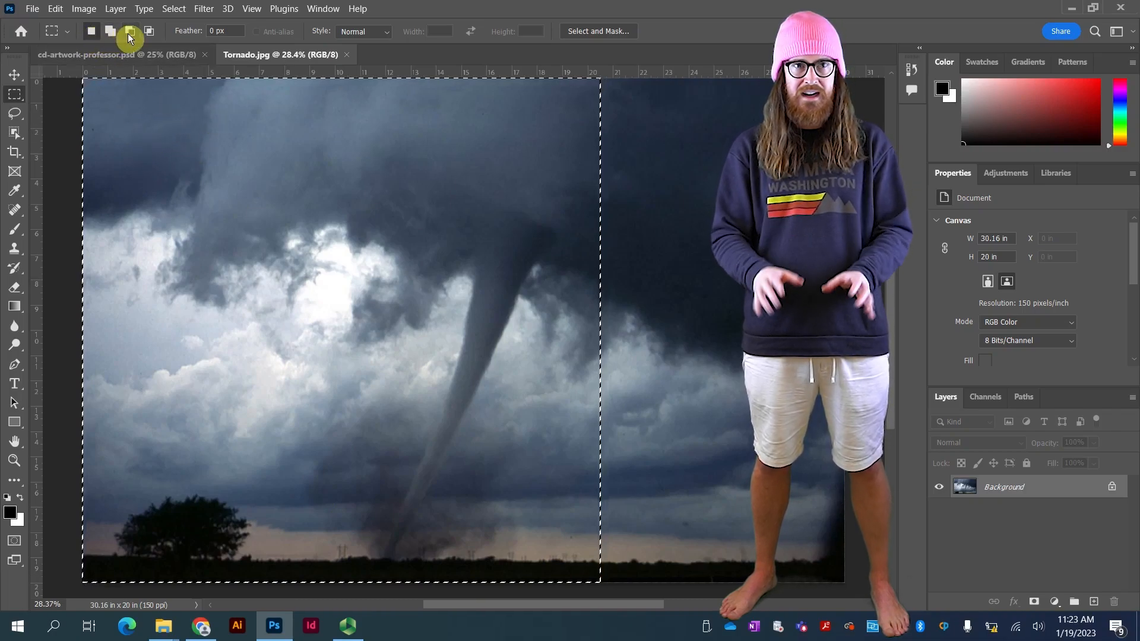
scroll(71, 110, "up", 1)
left_click_drag(69, 84, 607, 141)
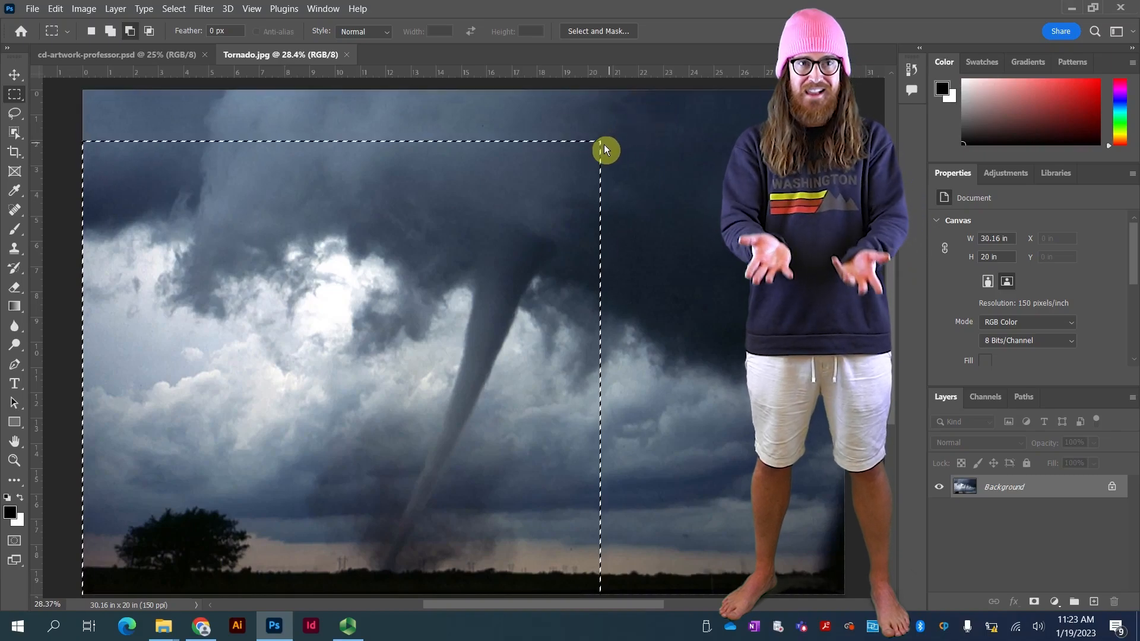
- Copy the selected part of Tornado.jpg and paste it into cd-artwork-professor.psd
key("ctrl+minus")
left_click(58, 9)
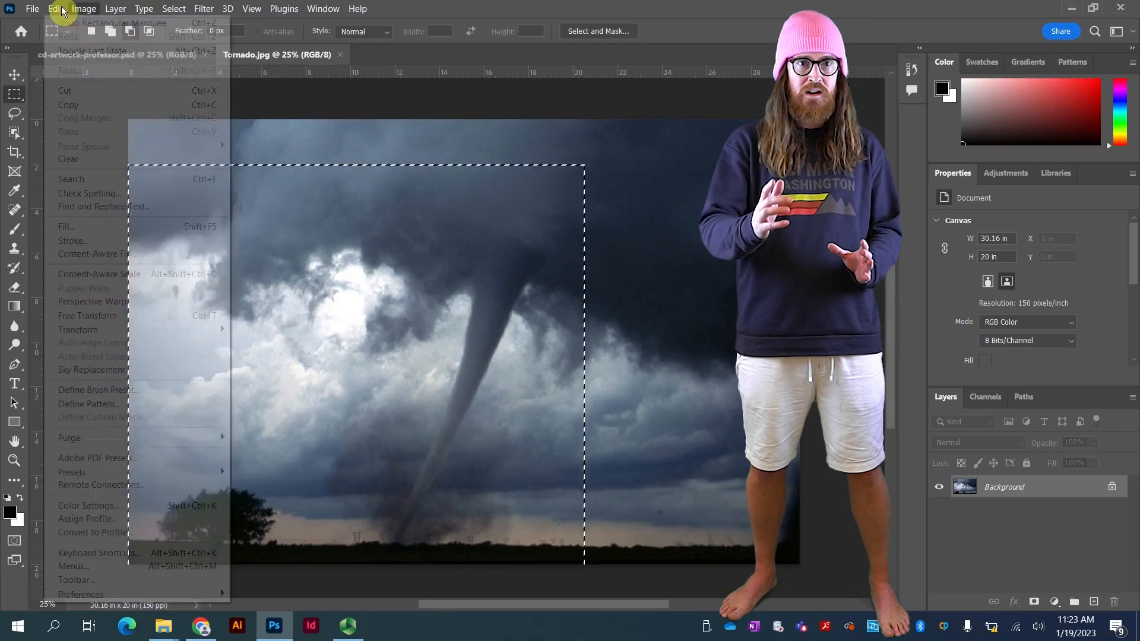
left_click(90, 104)
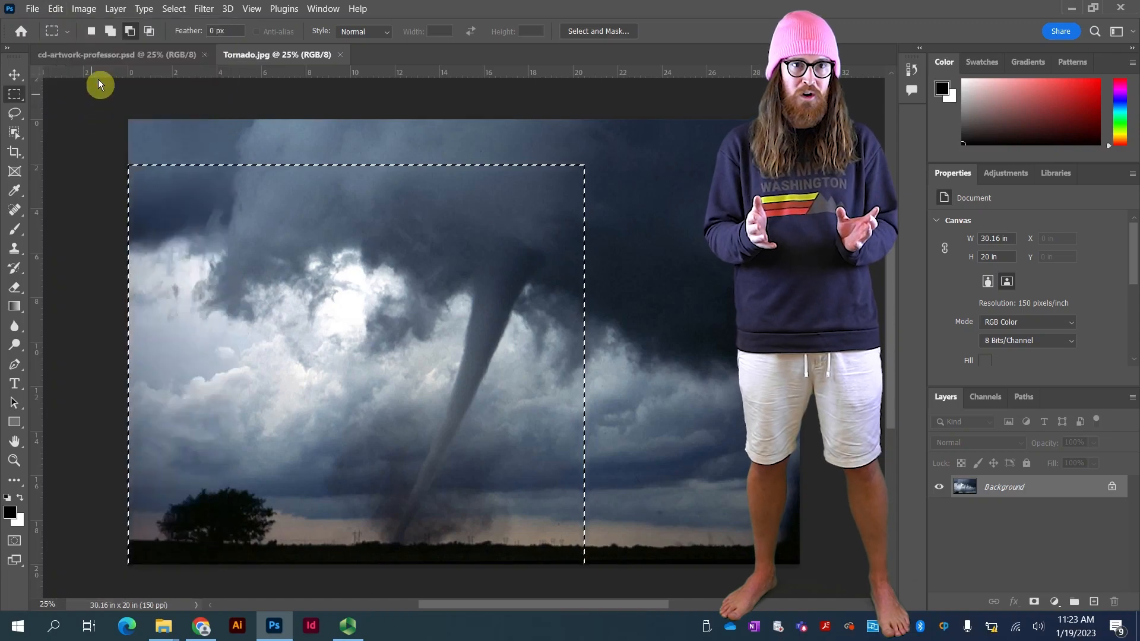
left_click(115, 54)
left_click(56, 9)
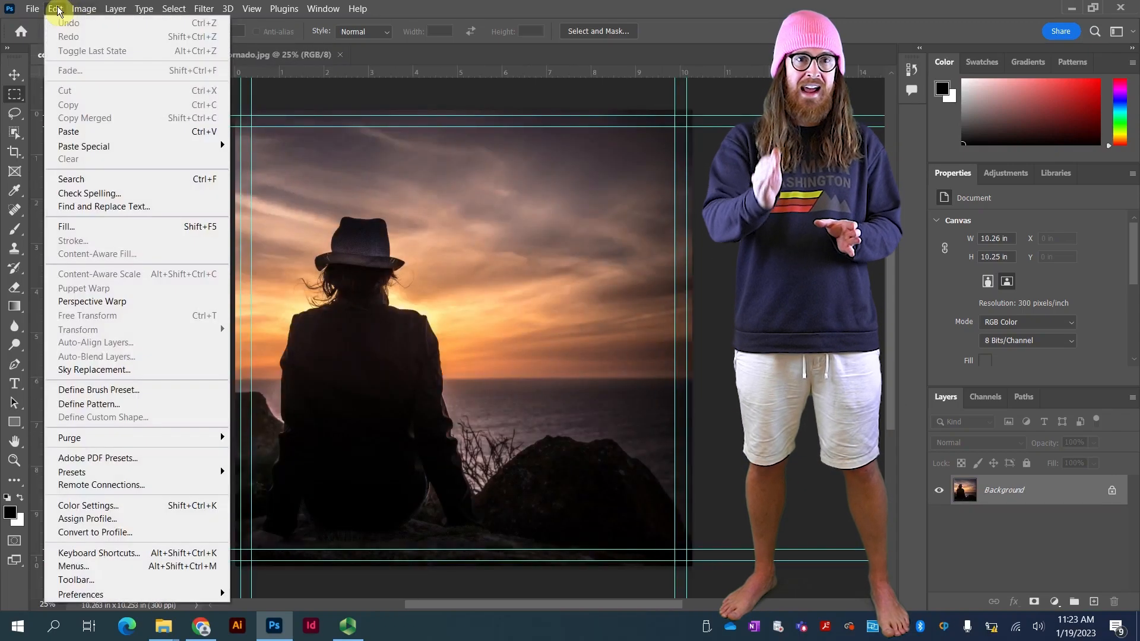
left_click(136, 131)
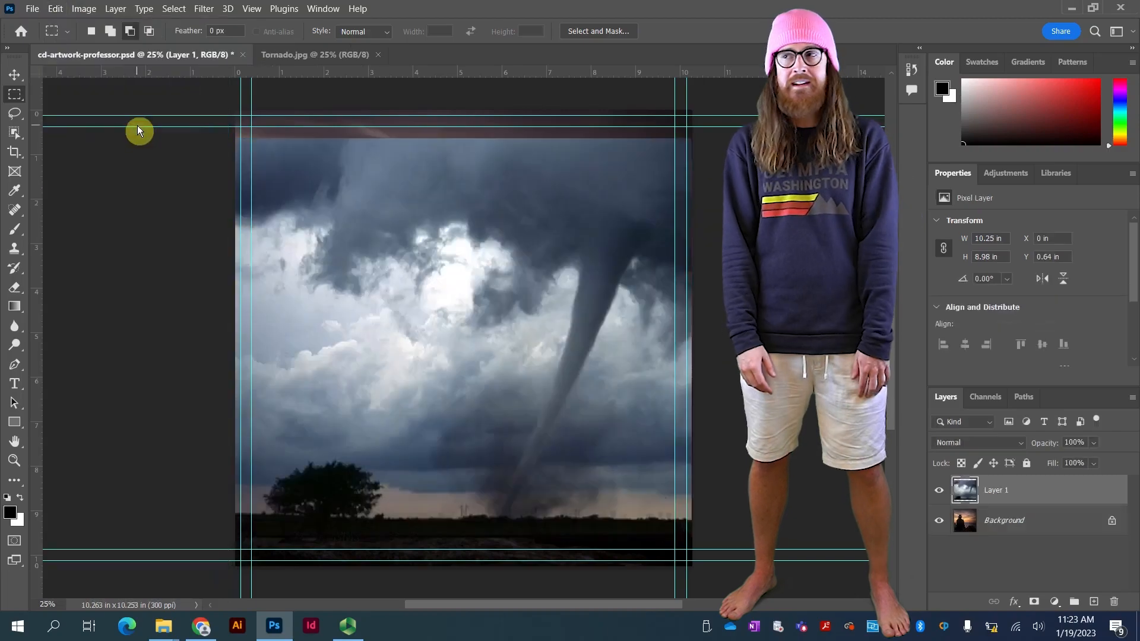
- Examine how the pasted tornado layer covers the sunrise background by hiding the layer and showing it again
scroll(122, 149, "right", 3)
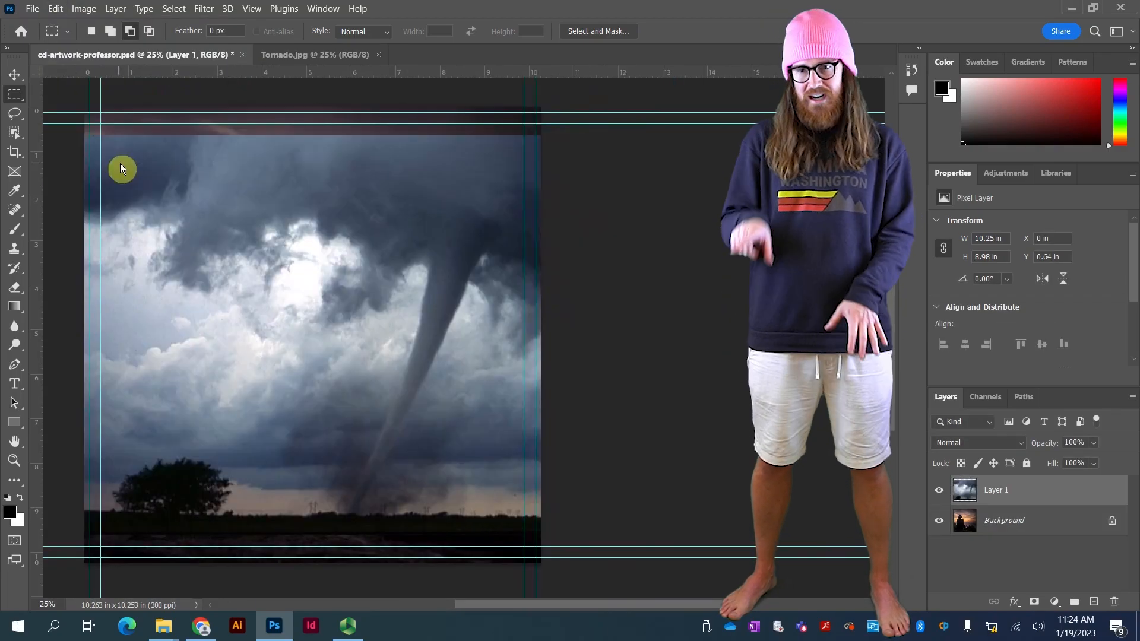
key("ctrl+0")
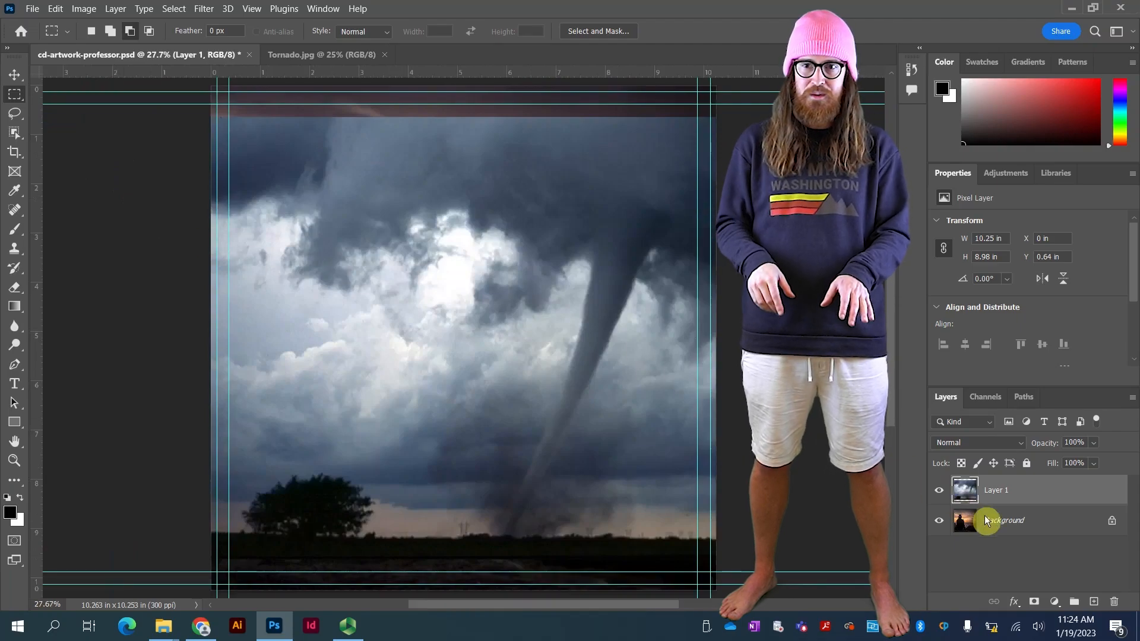
left_click(996, 524)
left_click(1018, 490)
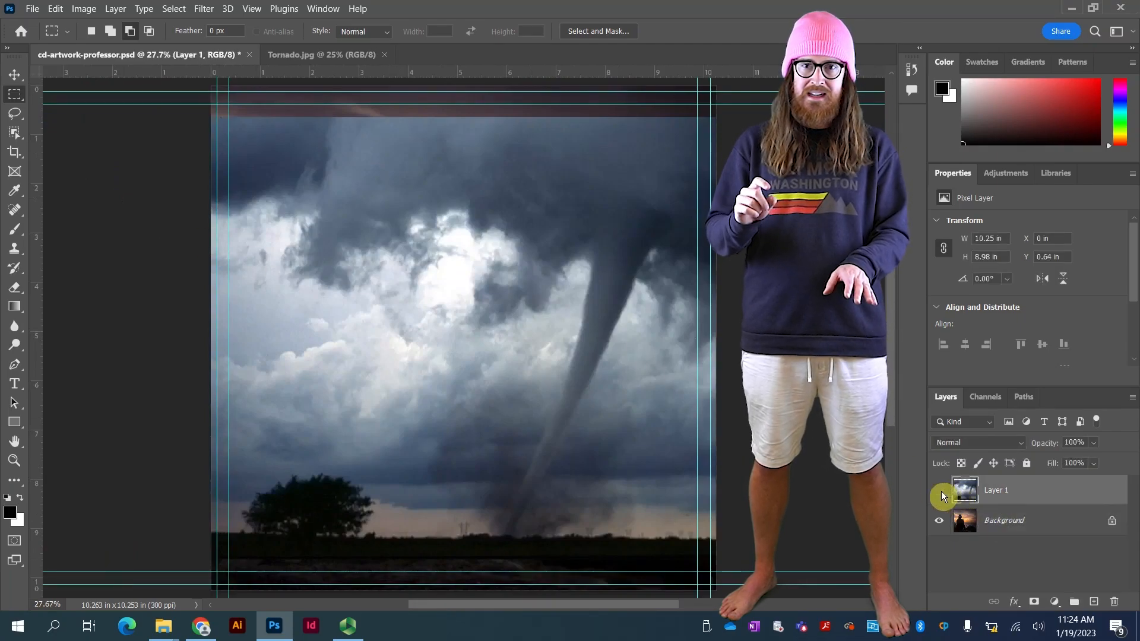
left_click(943, 491)
left_click(943, 489)
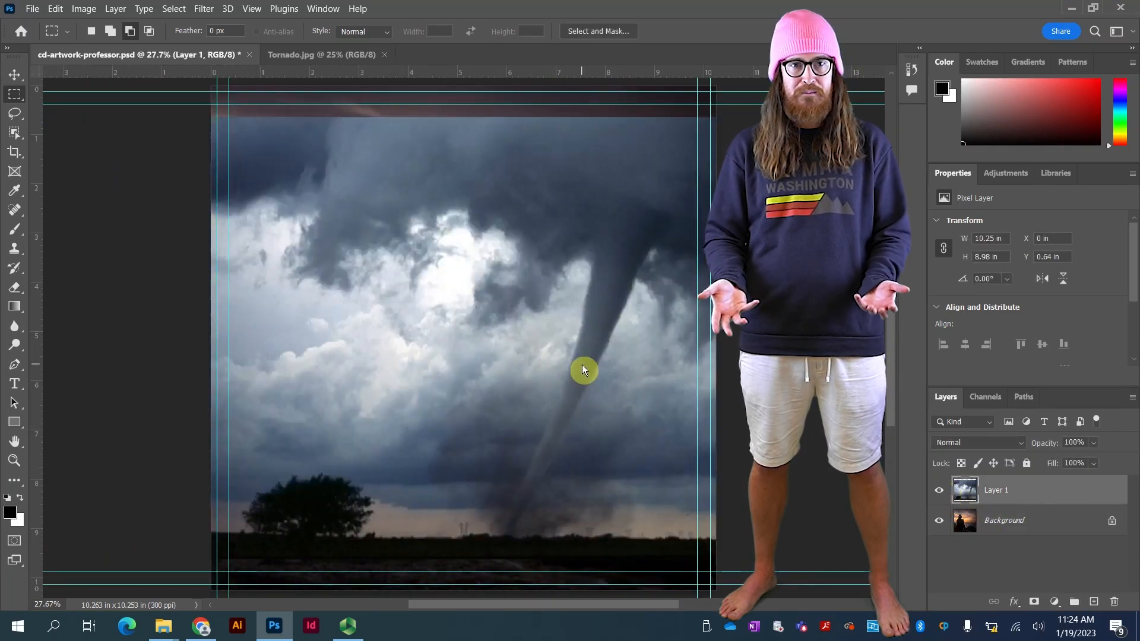
left_click_drag(582, 362, 437, 362)
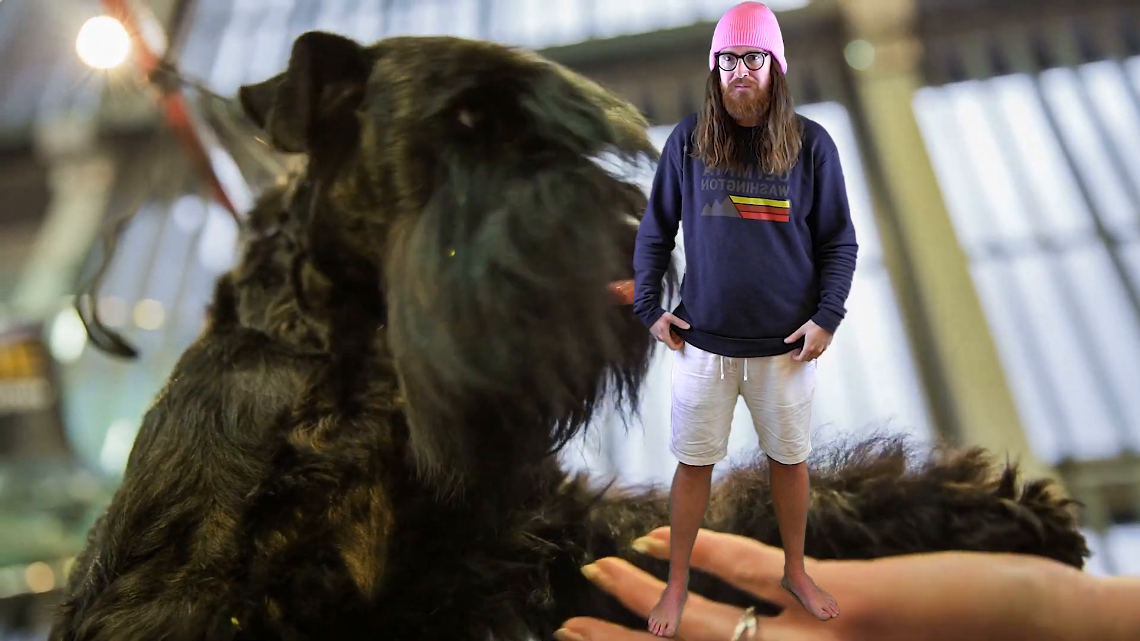
- Save cd-artwork-professor.psd with Maximize Compatibility enabled
left_click(32, 8)
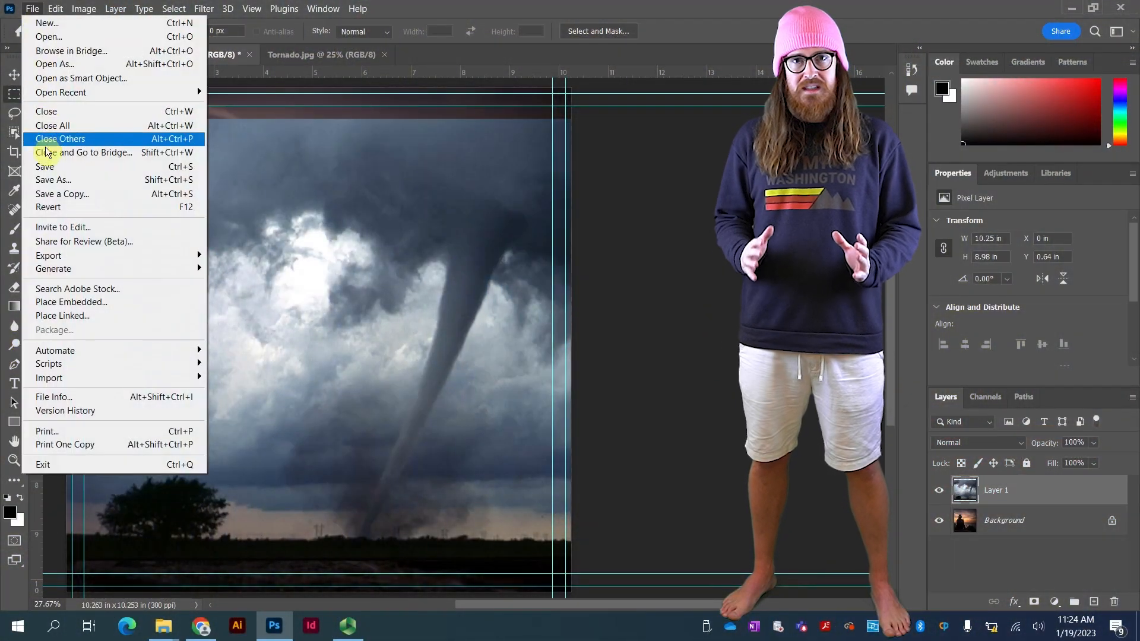
left_click(92, 172)
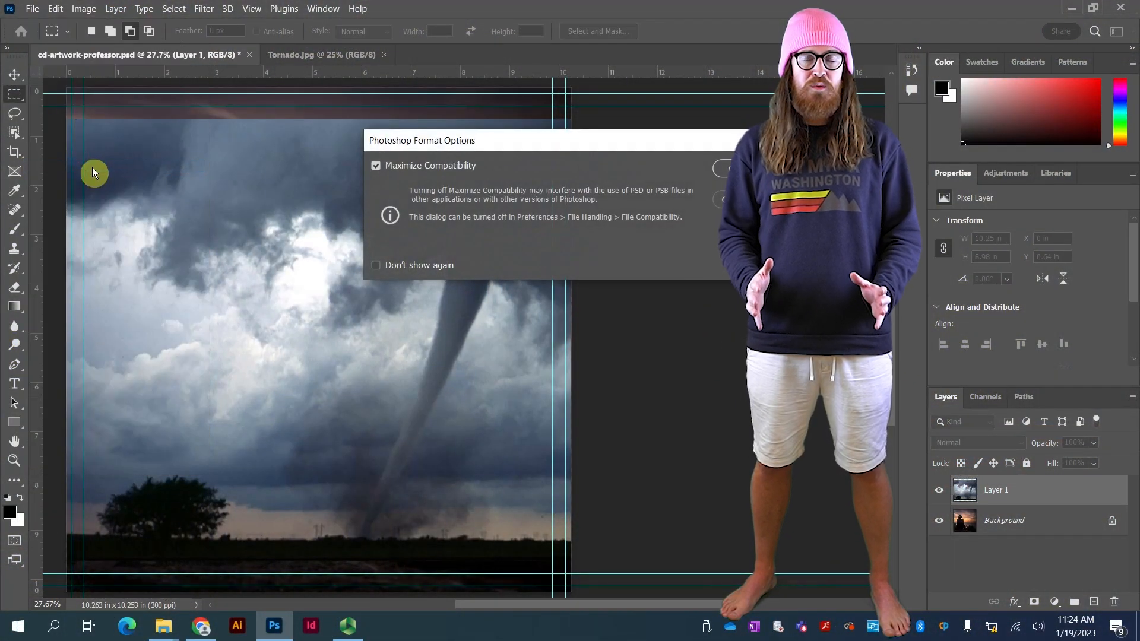
left_click_drag(505, 147, 284, 87)
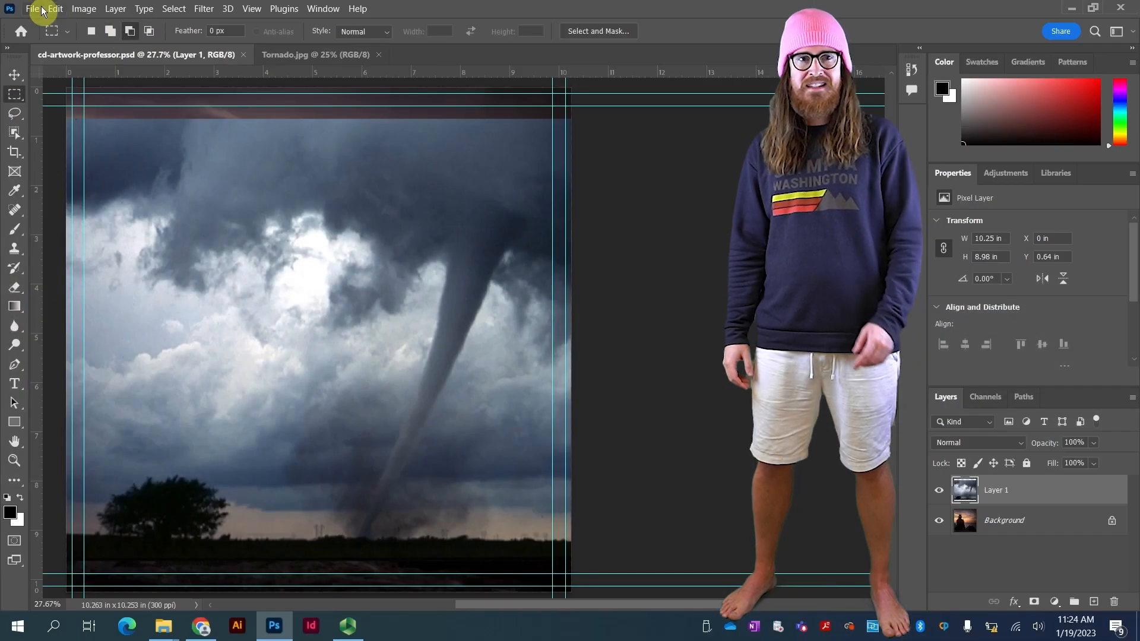
- Open Lightning.jpg from the Music folder, fit it in the window, and close Tornado.jpg
left_click(35, 9)
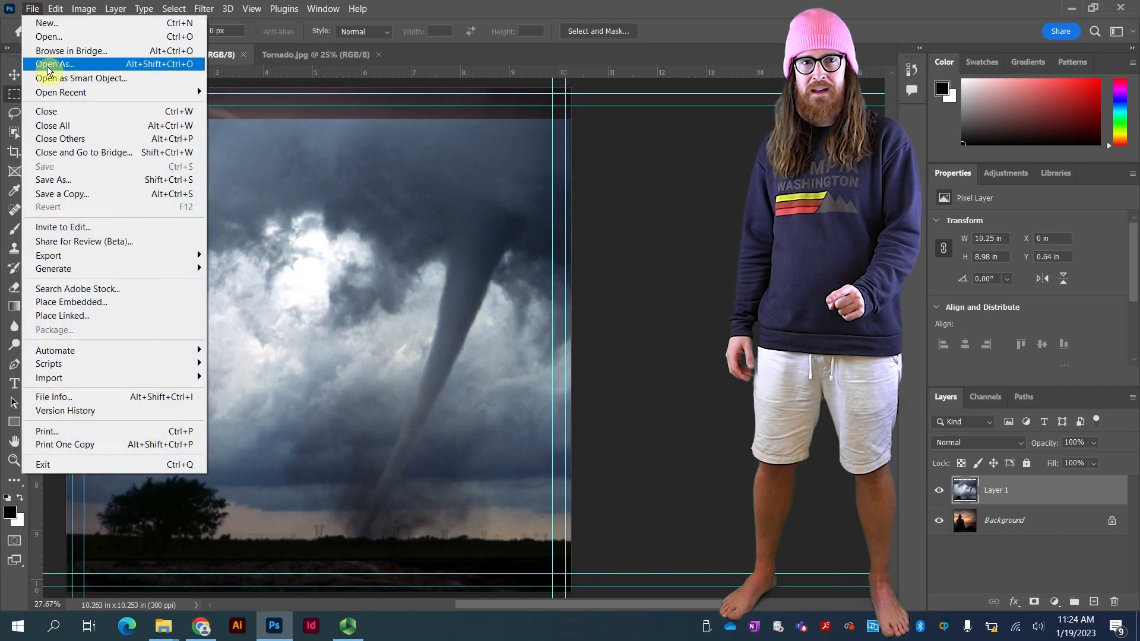
left_click(59, 37)
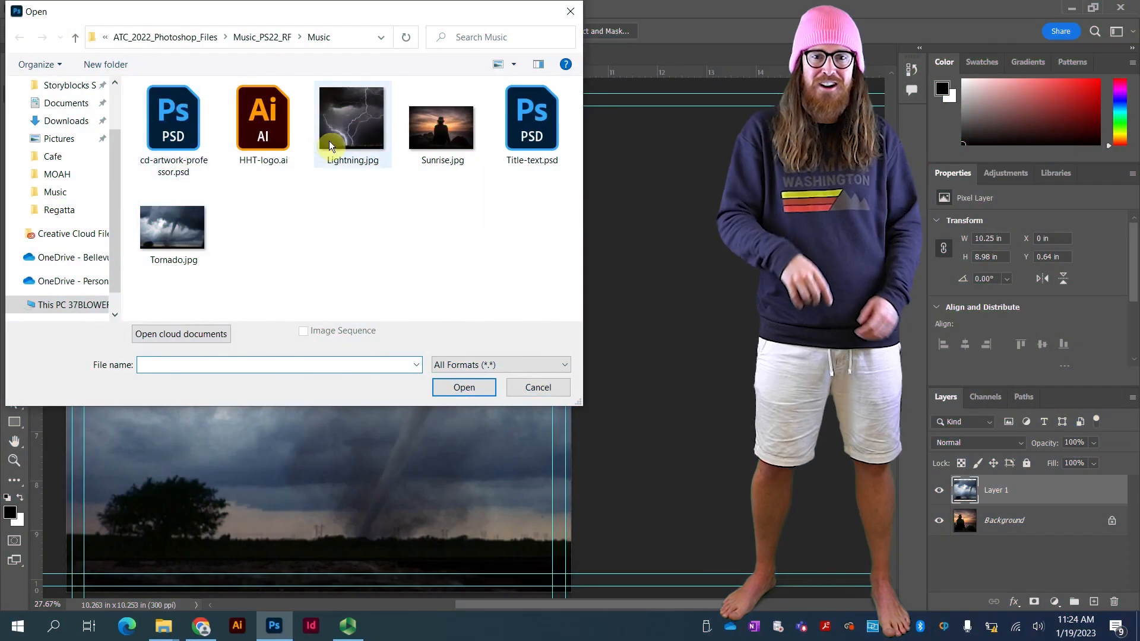
left_click(330, 141)
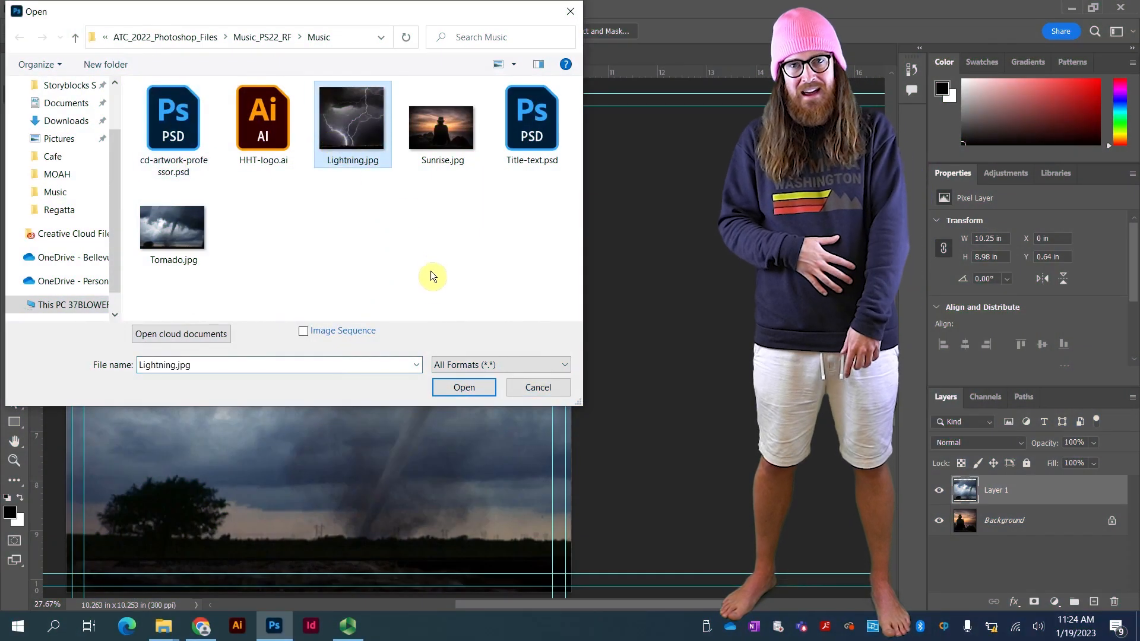
left_click(469, 390)
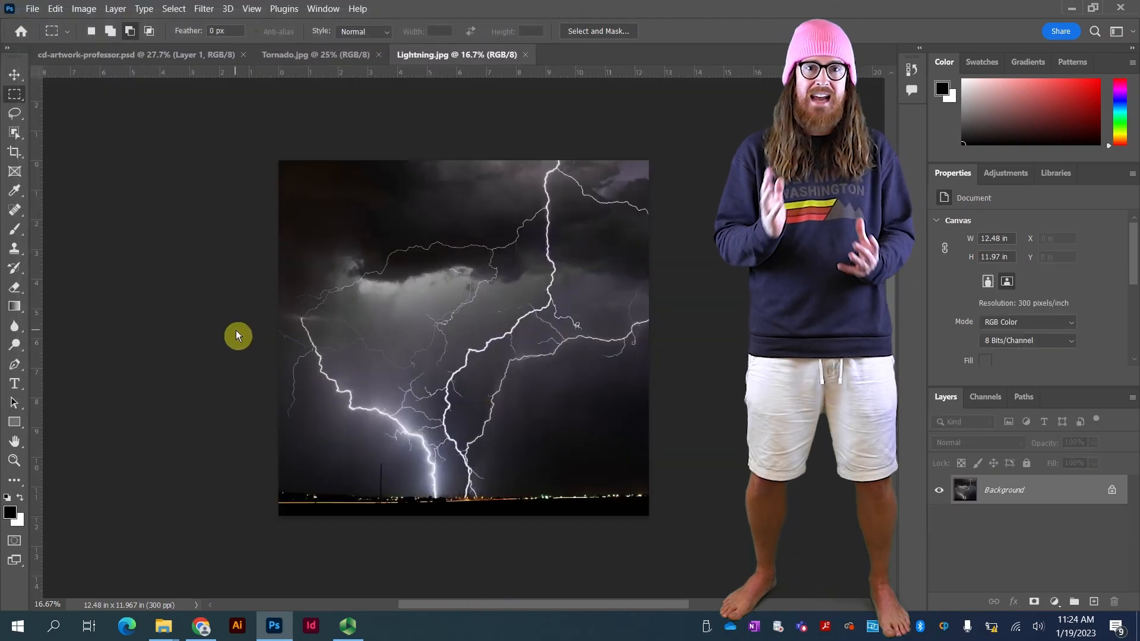
key("ctrl+0")
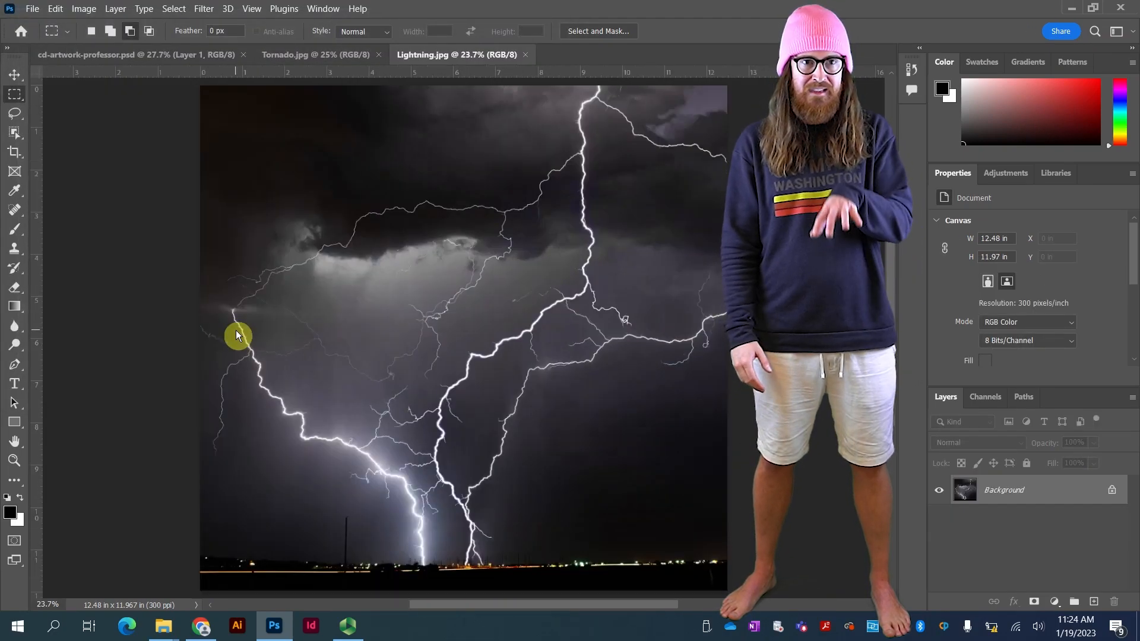
left_click_drag(194, 340, 88, 332)
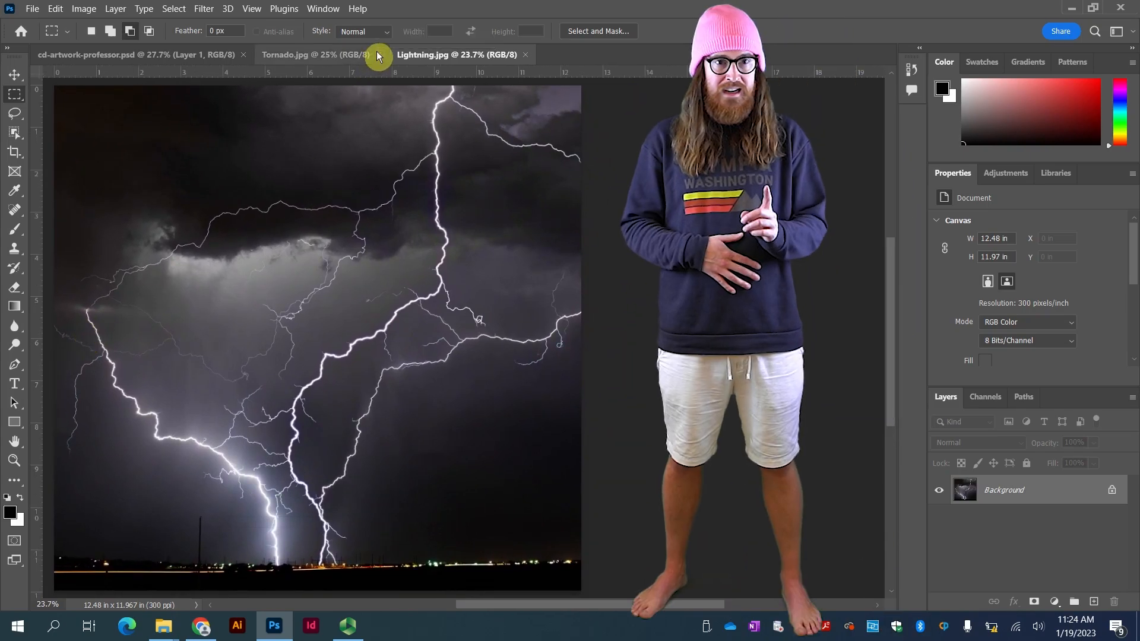
left_click(377, 53)
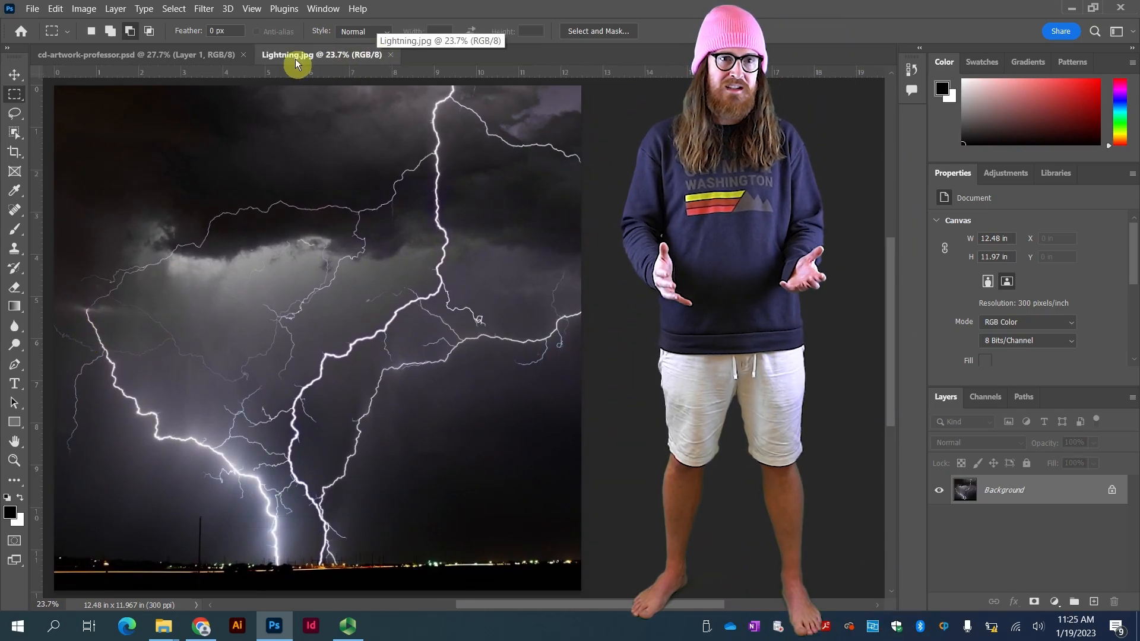
- Draw a freehand Lasso selection loosely around all the lightning bolts, from the photo's upper edge down to the horizon and back
left_click(16, 116)
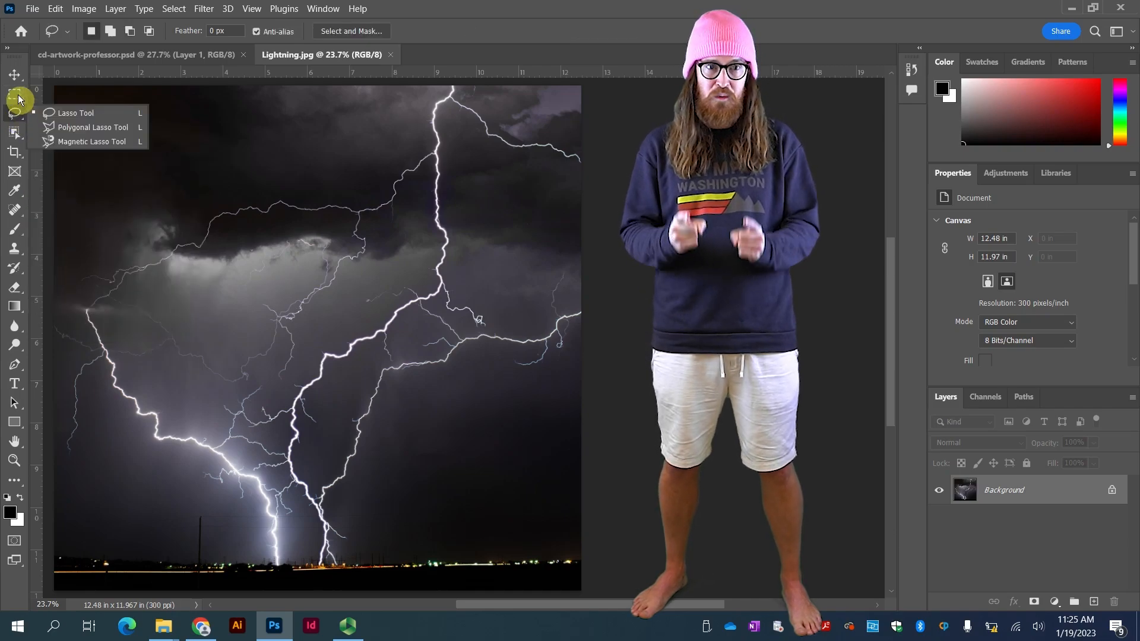
left_click(53, 128)
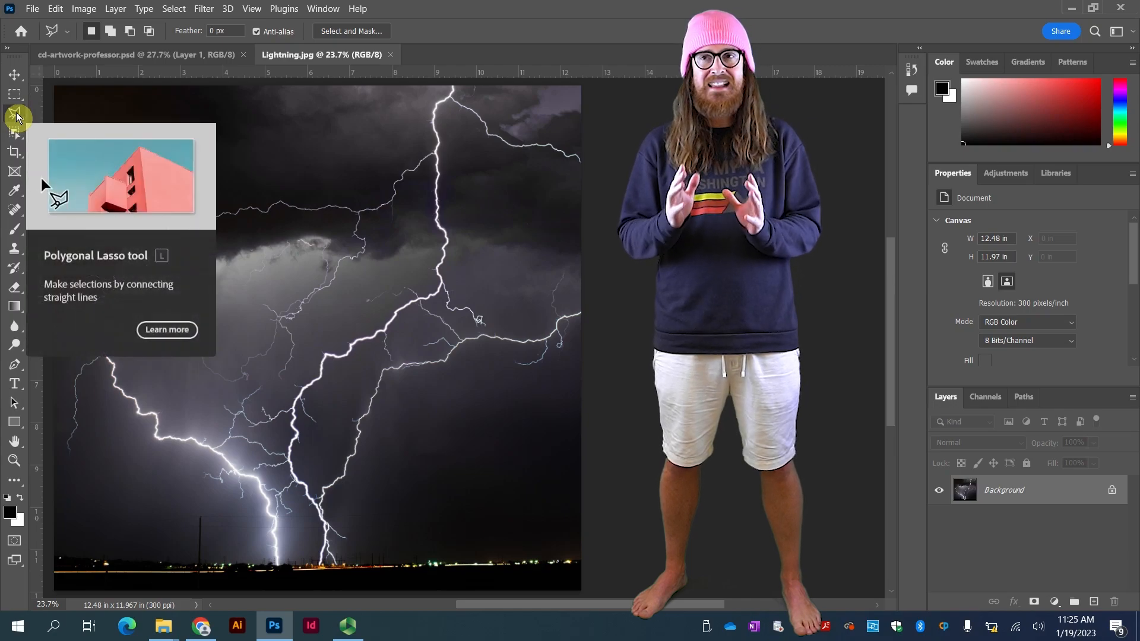
right_click(17, 117)
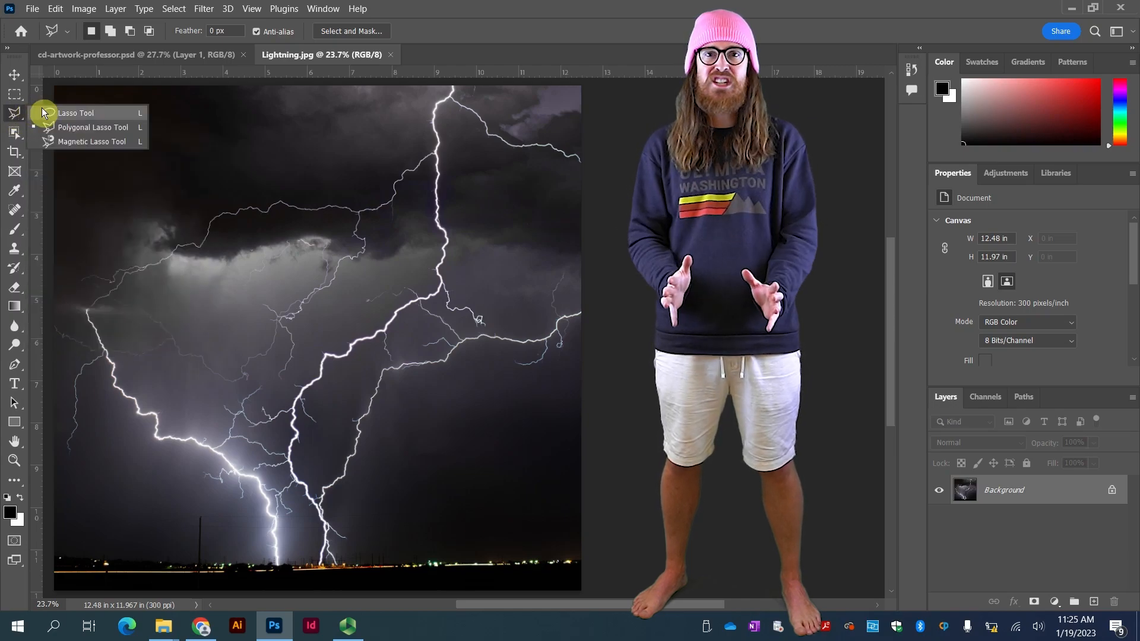
left_click(64, 113)
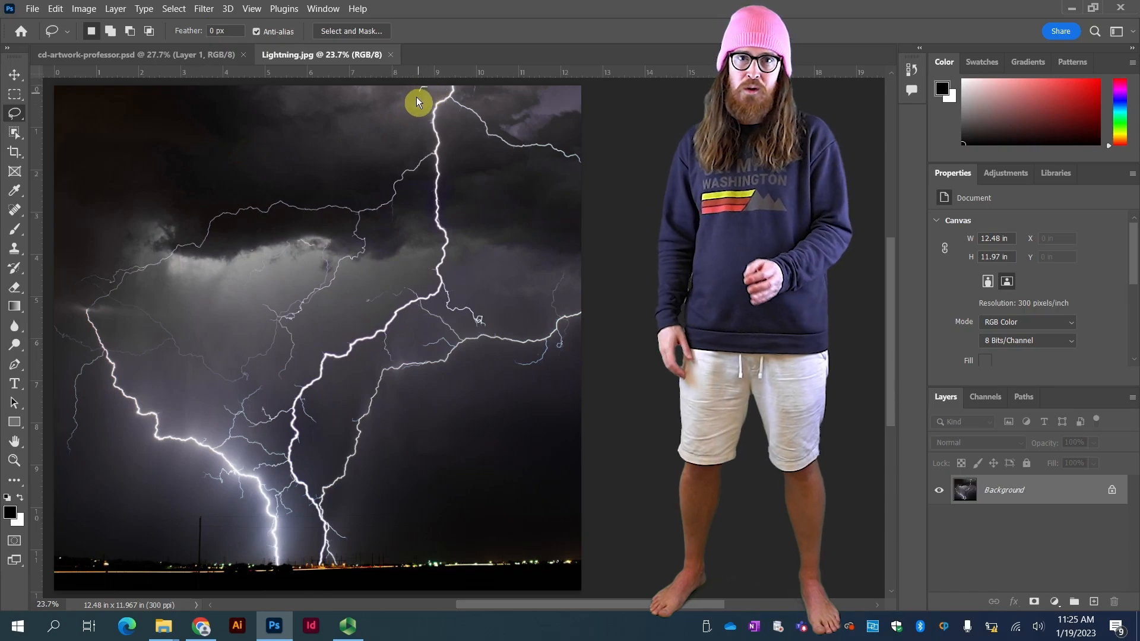
left_click_drag(414, 124, 405, 153)
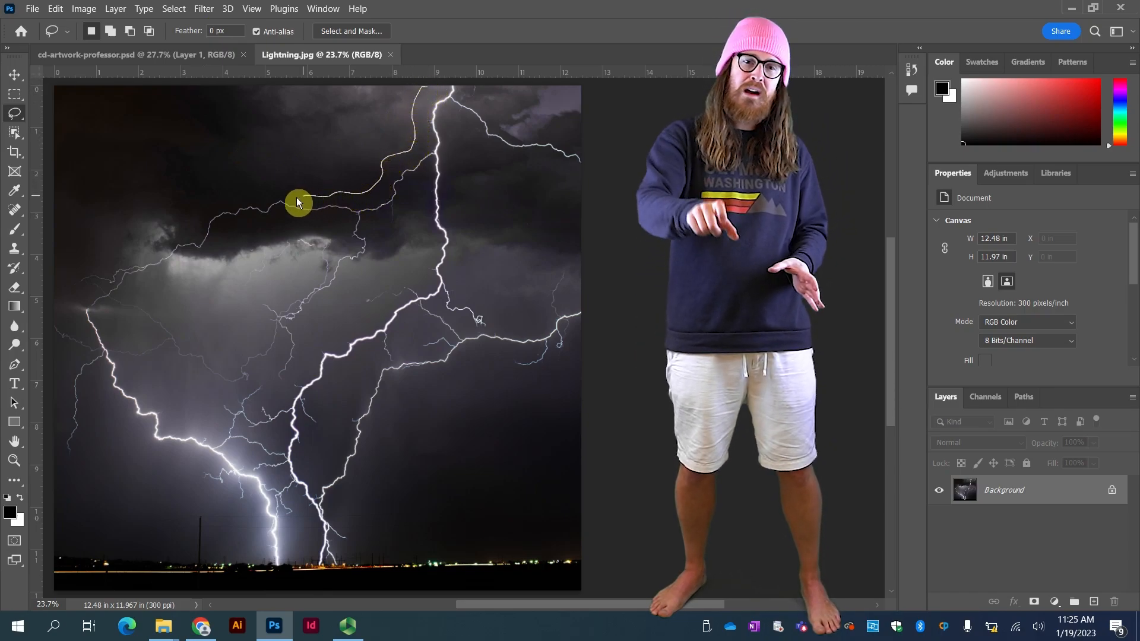
mouse_move(204, 209)
left_mouse_down()
mouse_move(62, 277)
mouse_move(78, 298)
mouse_move(75, 320)
mouse_move(56, 319)
mouse_move(52, 332)
mouse_move(74, 353)
mouse_move(67, 404)
left_mouse_up()
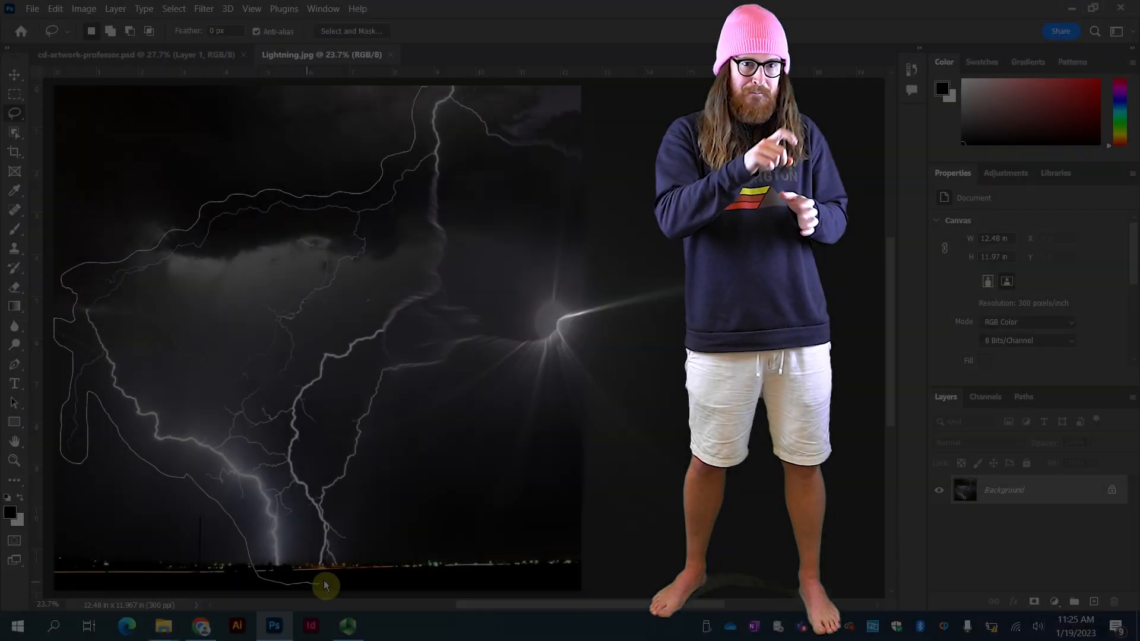
mouse_move(323, 580)
left_mouse_down()
mouse_move(362, 554)
mouse_move(351, 524)
mouse_move(383, 430)
mouse_move(412, 392)
mouse_move(446, 388)
mouse_move(494, 354)
mouse_move(510, 374)
mouse_move(560, 372)
mouse_move(605, 347)
mouse_move(617, 302)
mouse_move(634, 68)
mouse_move(453, 44)
mouse_move(425, 48)
mouse_move(425, 87)
left_mouse_up()
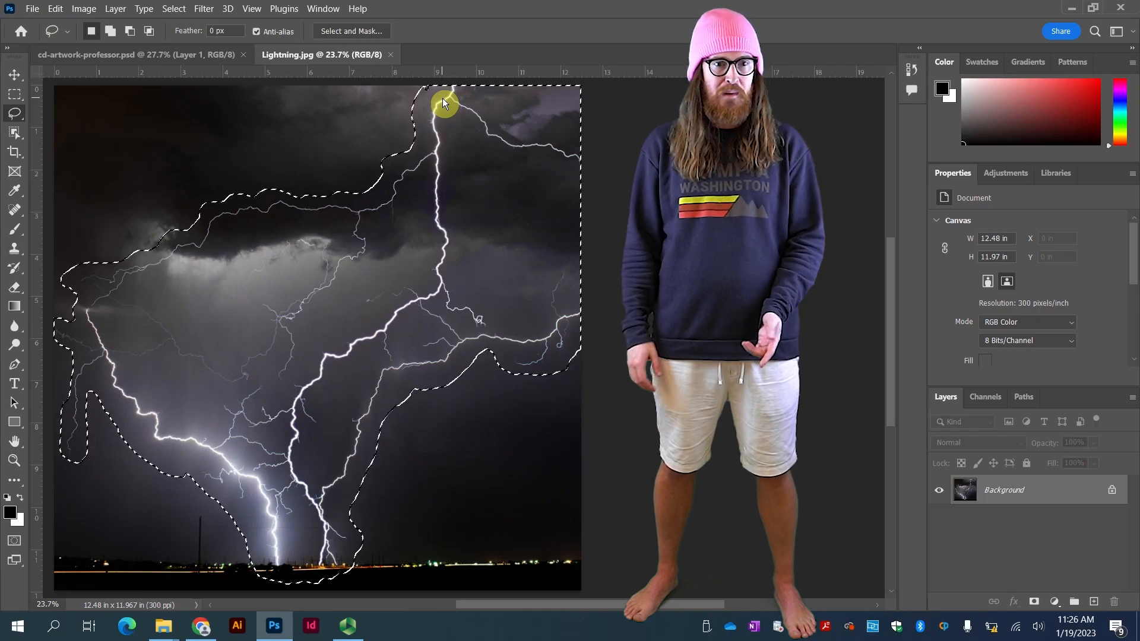
- Check the lightning selection as a Quick Mask overlay and return to the standard selection outline
left_click(15, 544)
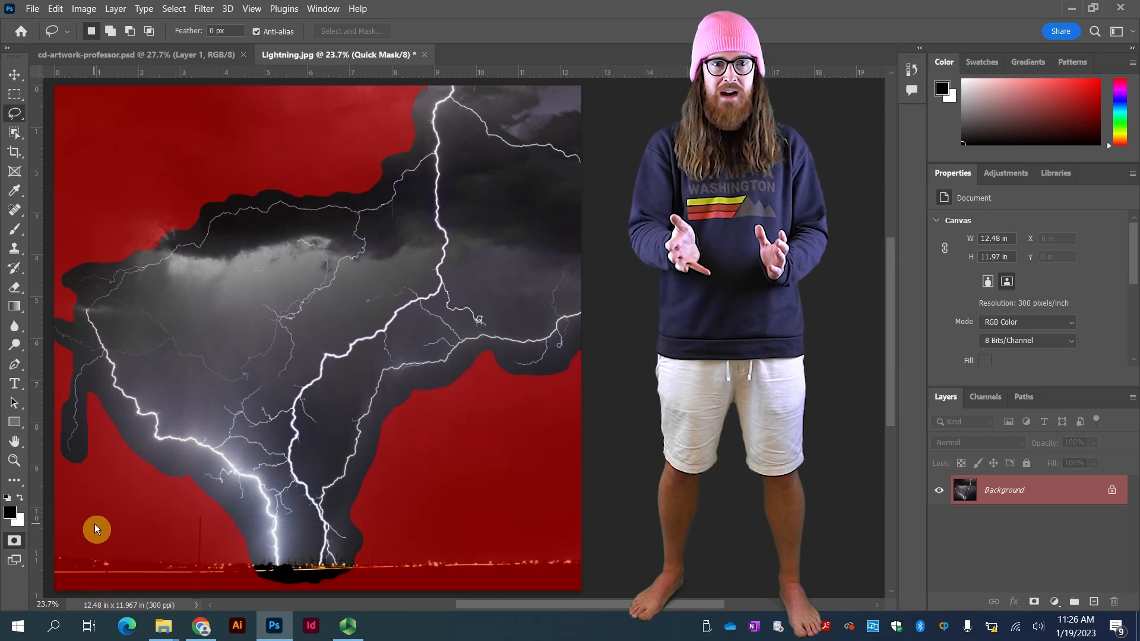
left_click(15, 540)
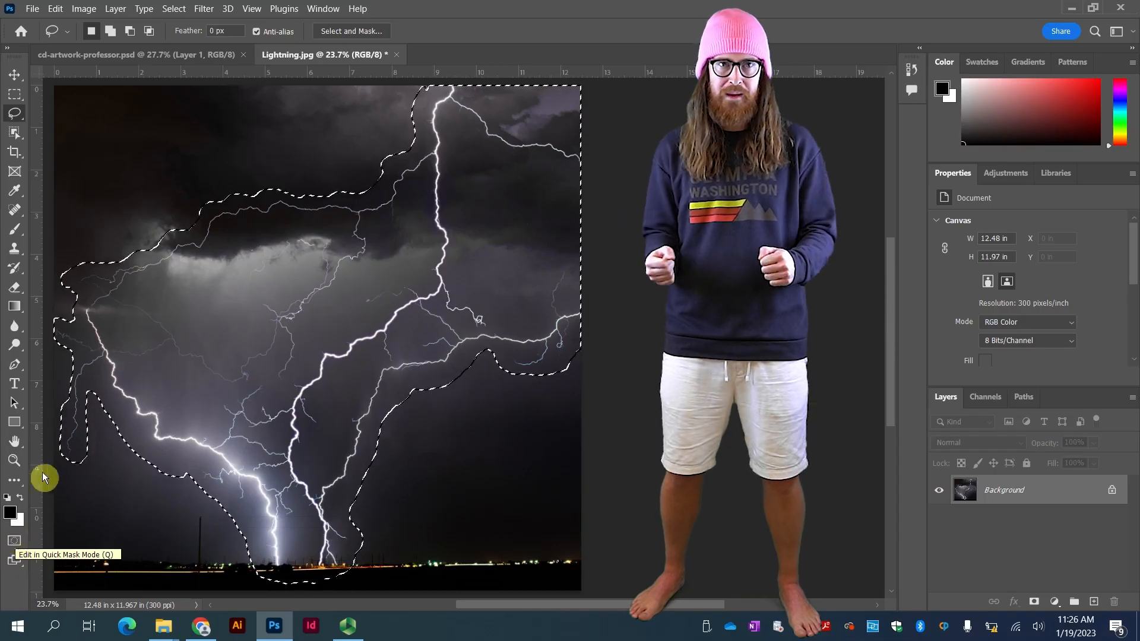
- Feather the lightning selection with a radius of 100 pixels
left_click(174, 8)
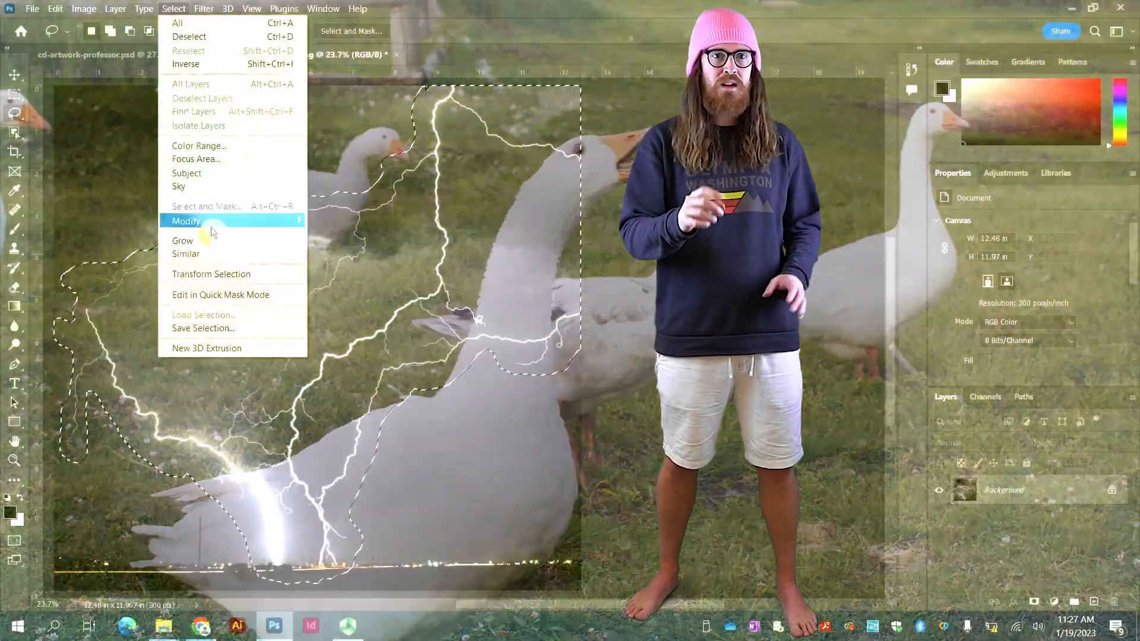
mouse_move(290, 221)
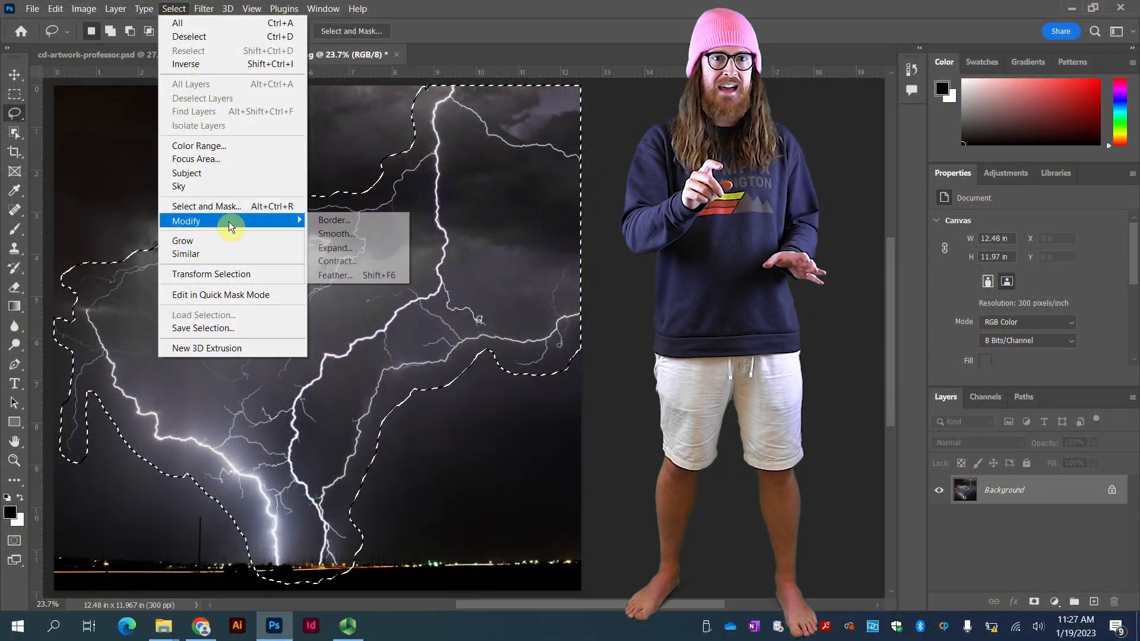
left_click(354, 274)
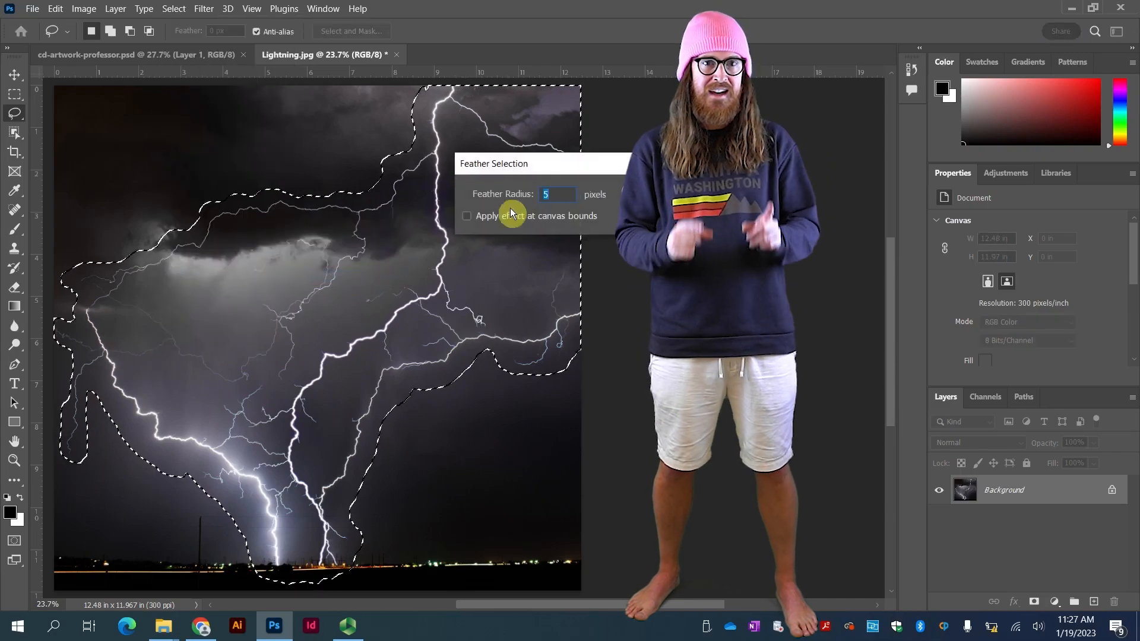
left_click_drag(569, 169, 231, 112)
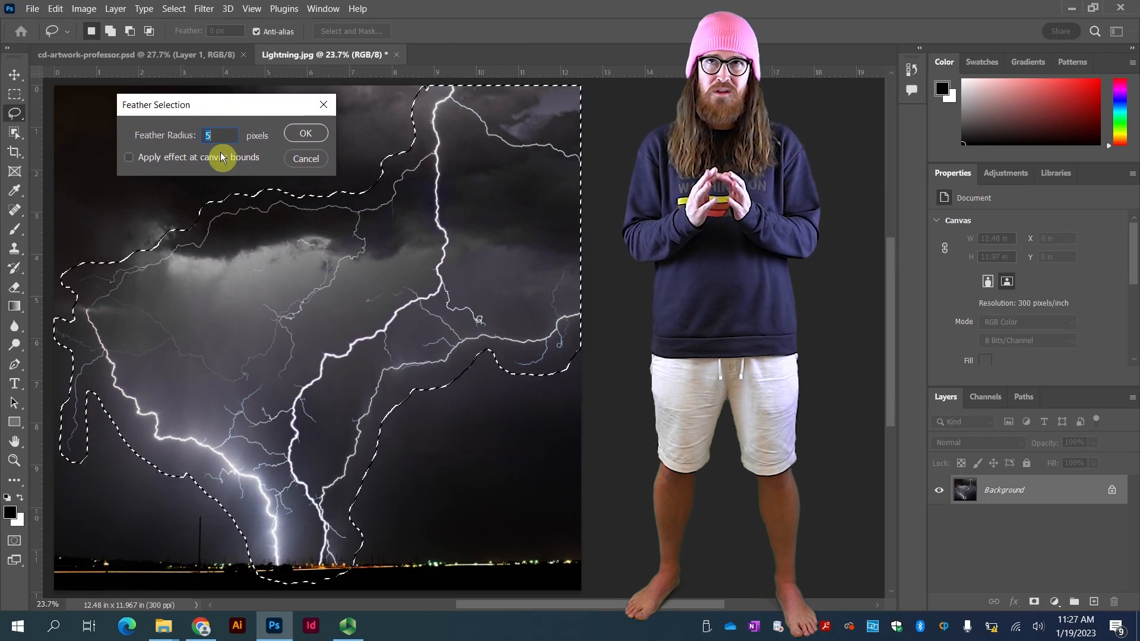
type("100")
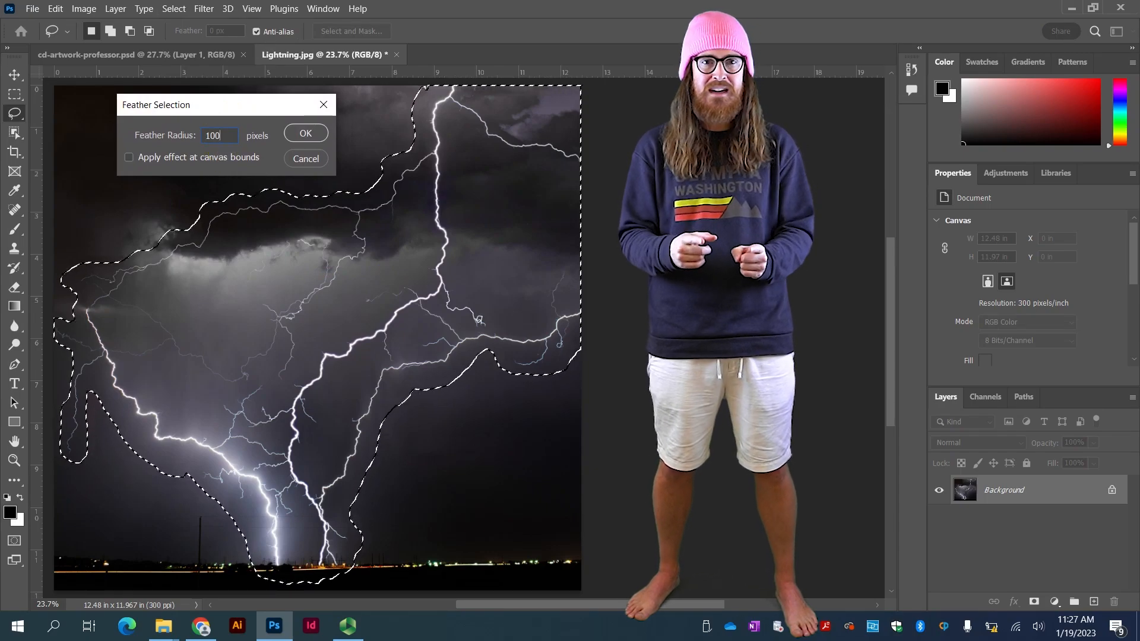
left_click(300, 136)
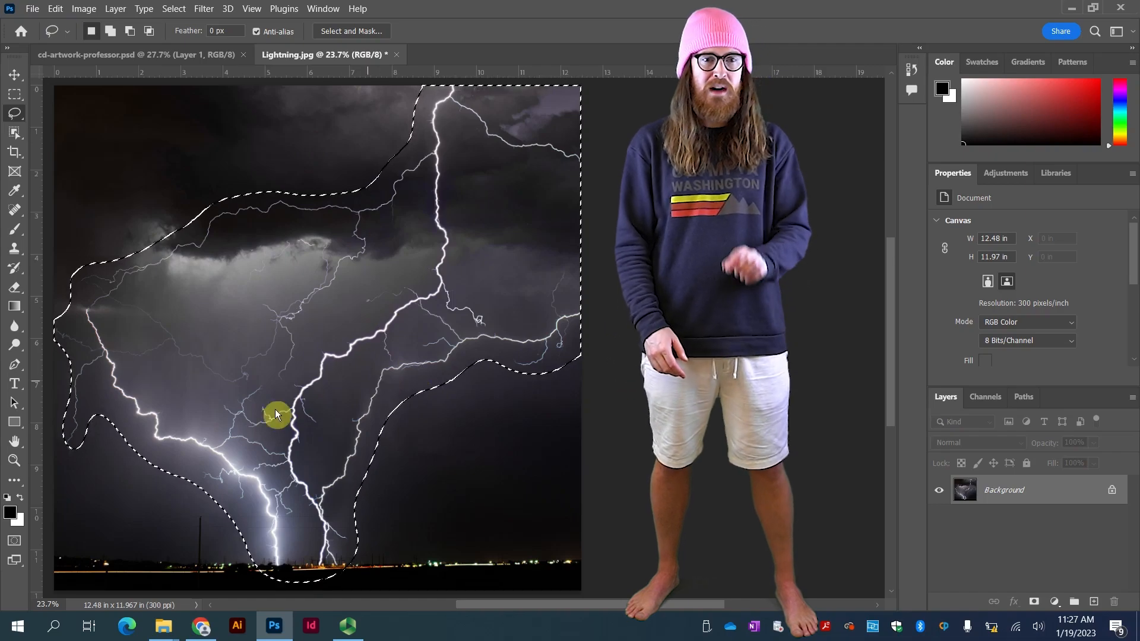
- Examine the feathered selection edge around the lightning as a Quick Mask overlay and return to the standard selection outline
left_click(13, 544)
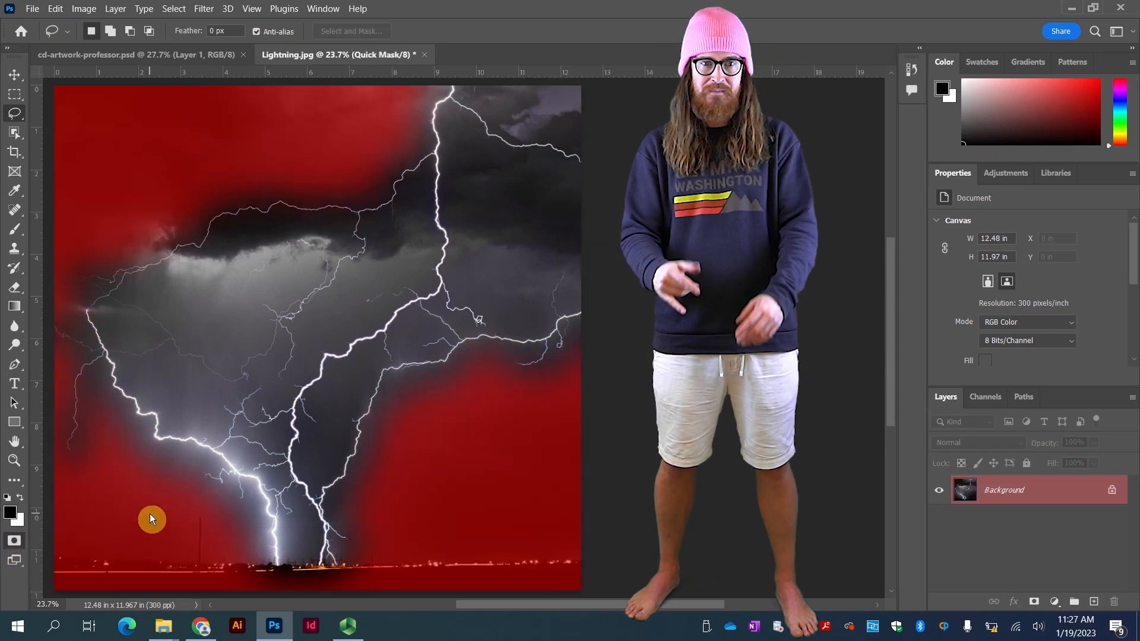
key("ctrl+plus")
key("ctrl+plus")
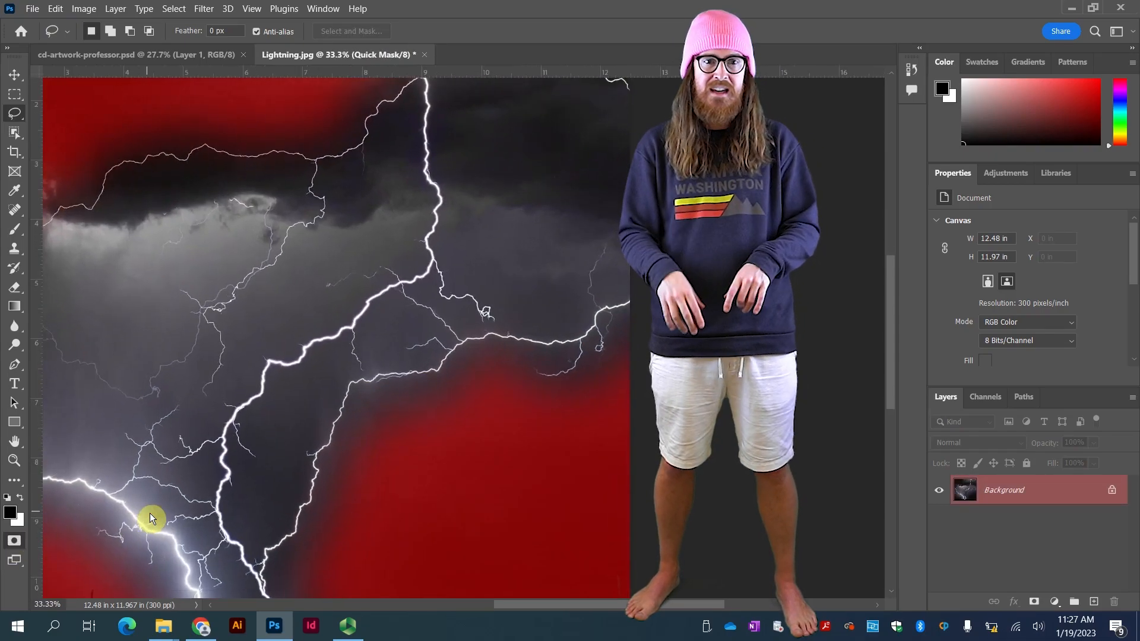
key("ctrl+plus")
key("ctrl+plus")
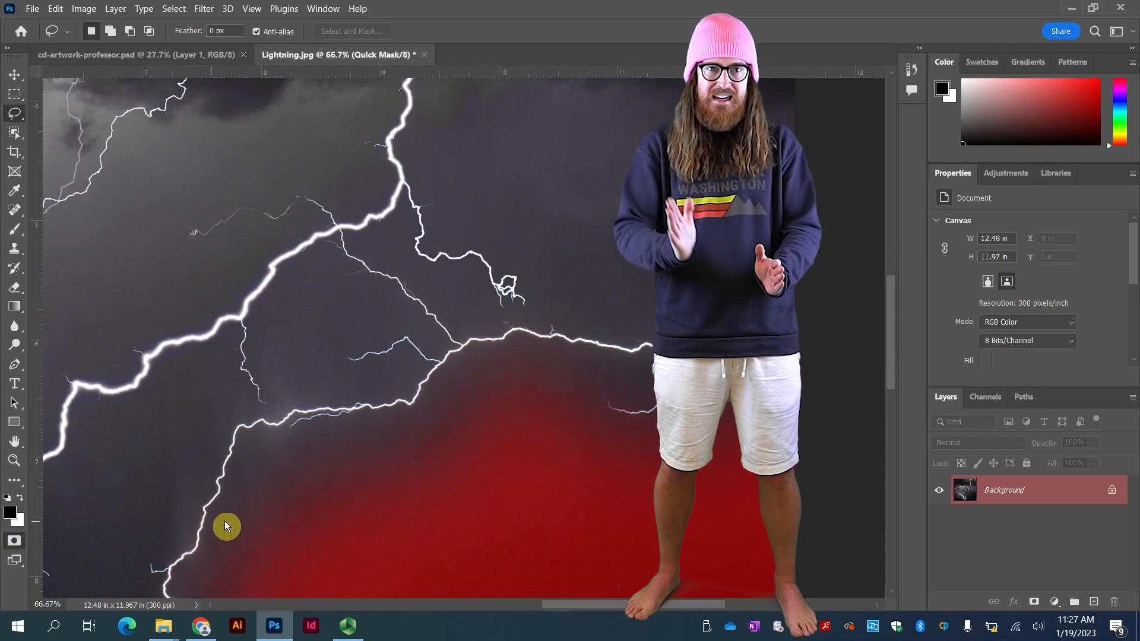
mouse_move(238, 523)
left_mouse_down()
mouse_move(397, 313)
mouse_move(390, 235)
mouse_move(408, 178)
left_mouse_up()
mouse_move(283, 321)
left_mouse_down()
mouse_move(344, 263)
mouse_move(393, 283)
mouse_move(517, 410)
left_mouse_up()
left_click_drag(340, 314, 400, 376)
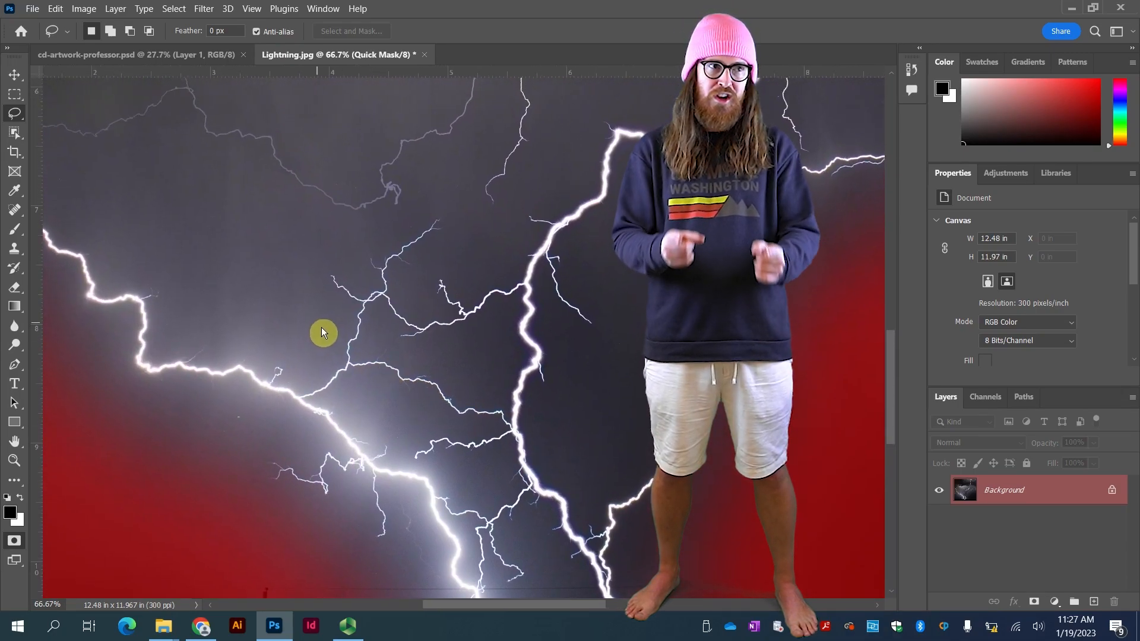
left_click_drag(322, 331, 344, 351)
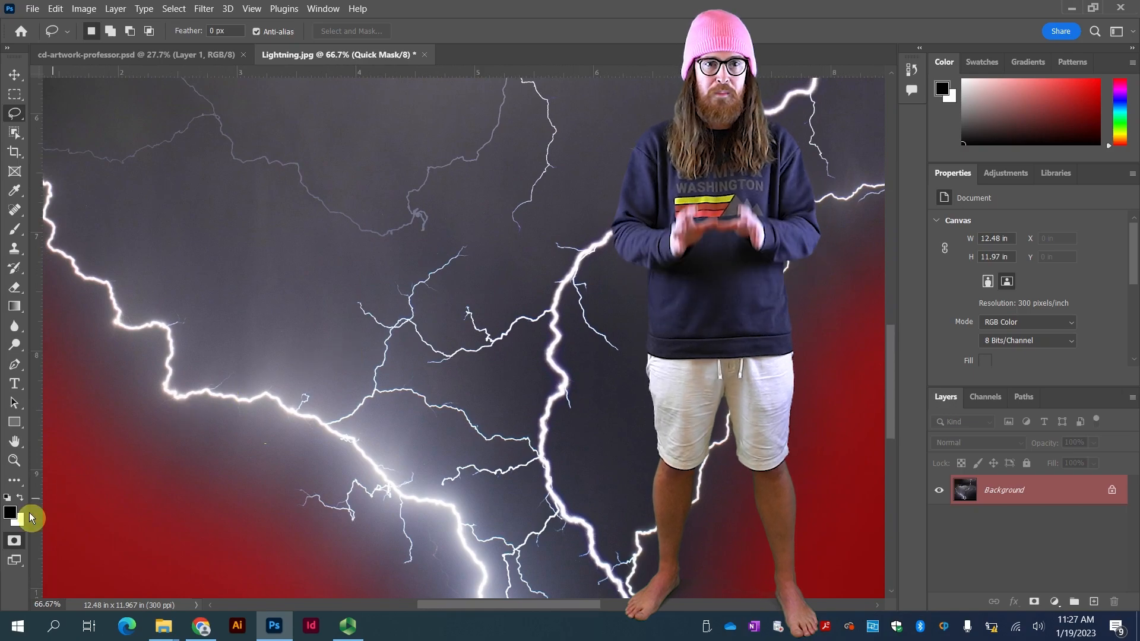
left_click(15, 542)
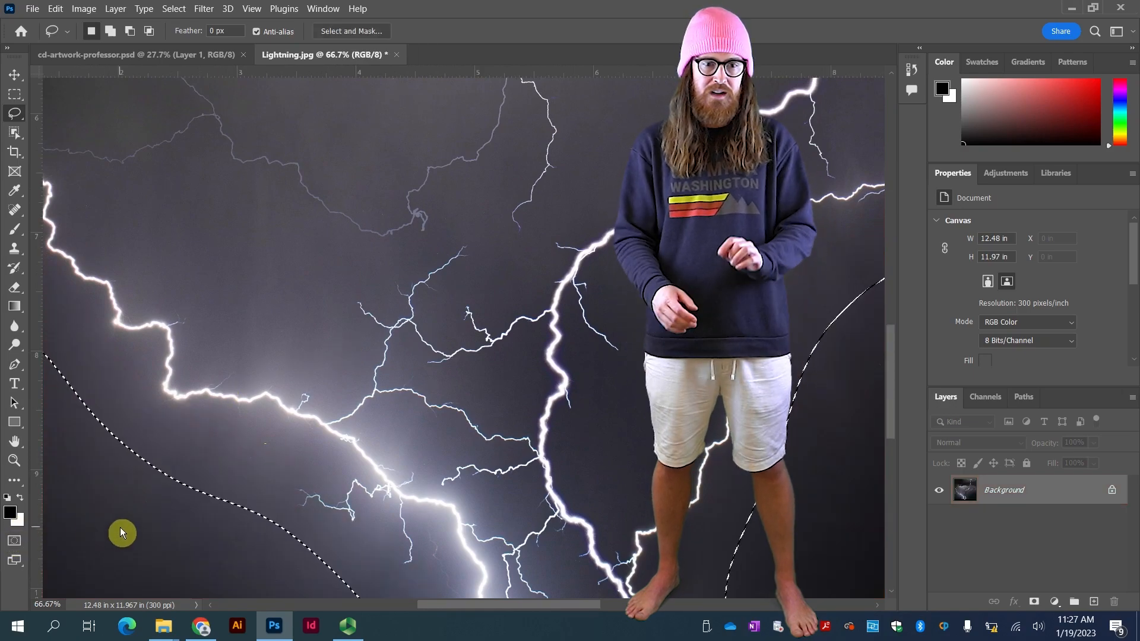
- Copy the feathered lightning selection and paste it into cd-artwork-professor.psd as a new layer above the tornado
key("ctrl+0")
left_click_drag(202, 496, 70, 494)
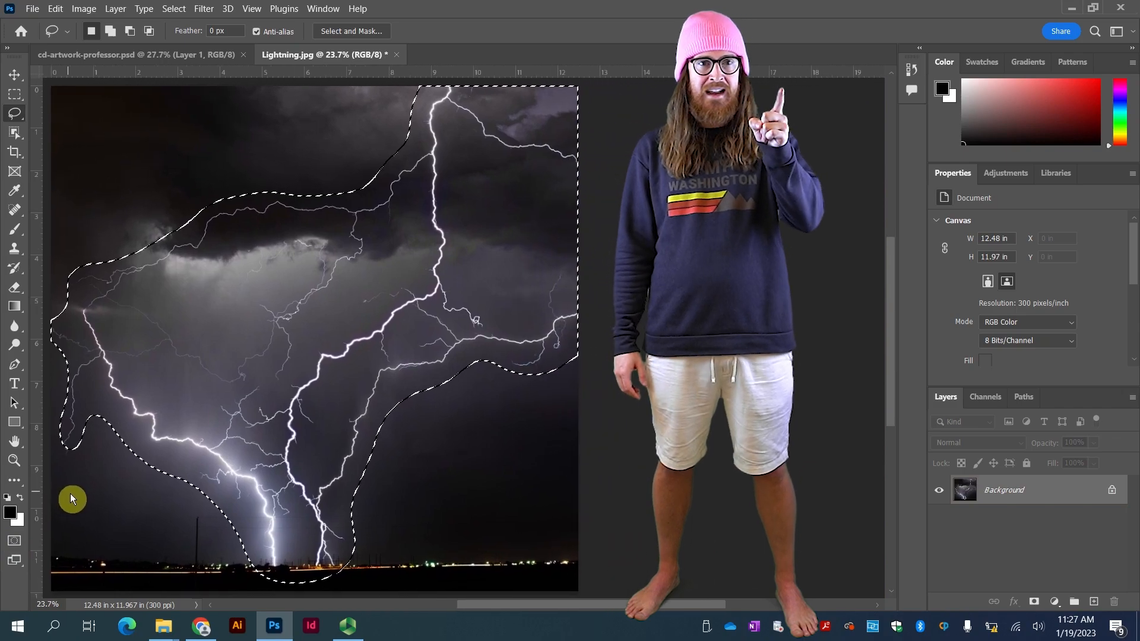
left_click(55, 8)
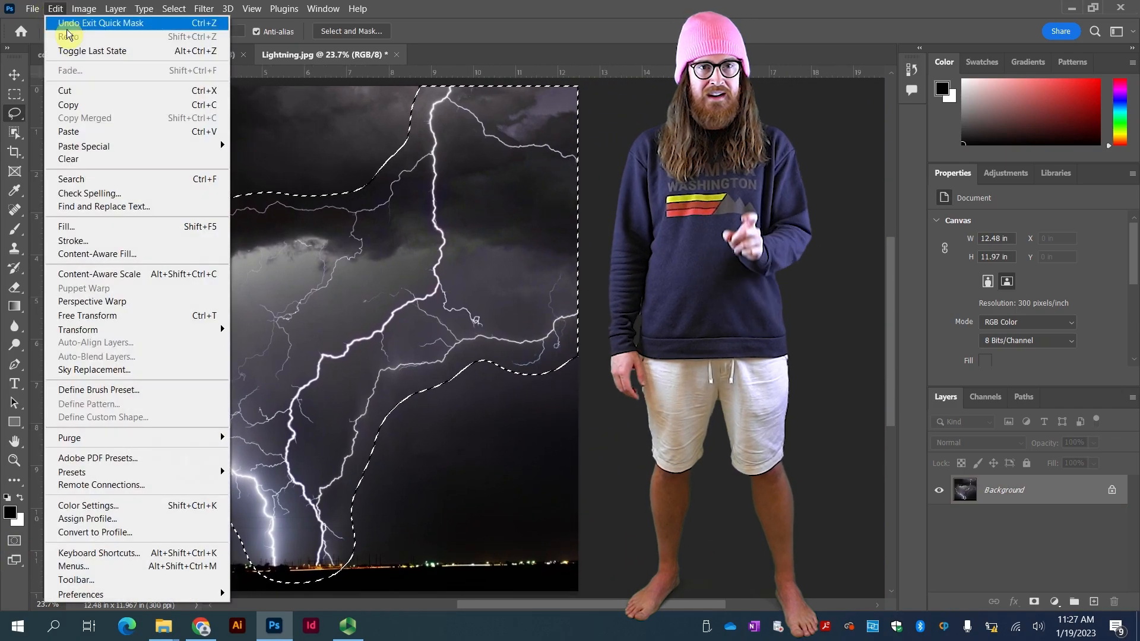
left_click(76, 105)
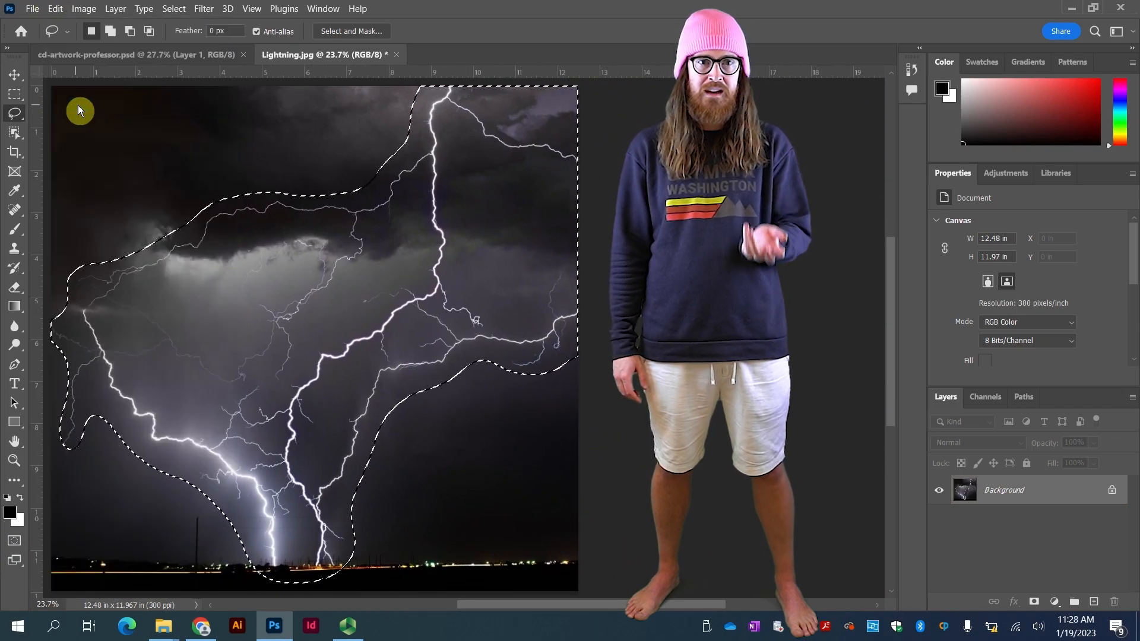
left_click(119, 55)
left_click(55, 8)
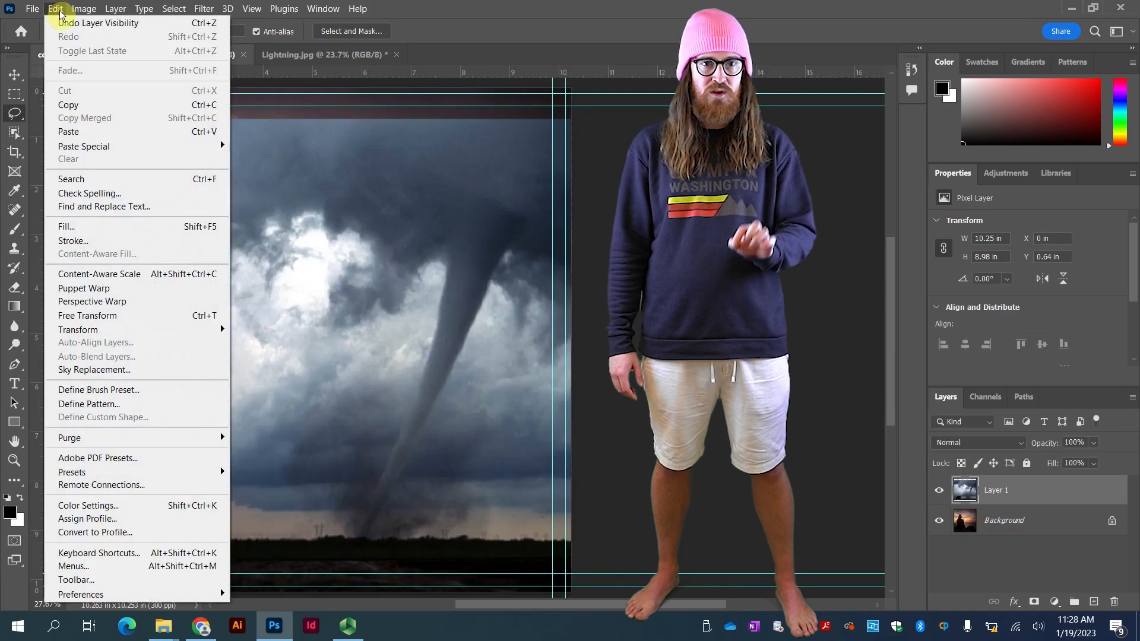
left_click(148, 133)
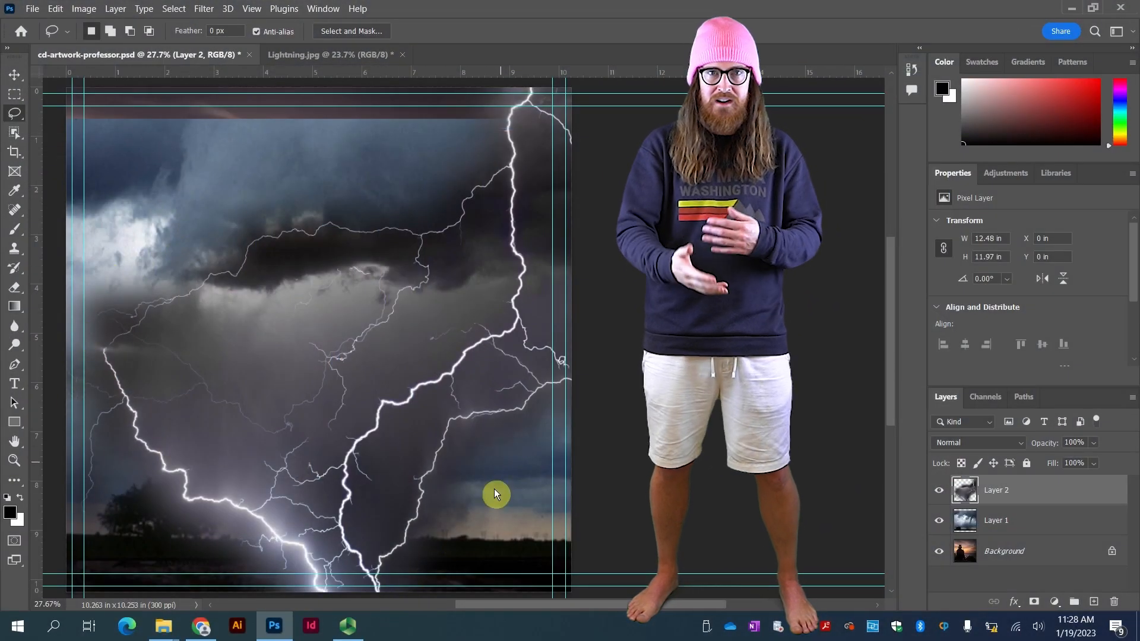
- Review the layer stack by selecting each layer and toggling the visibility of the lightning and tornado layers off and on
left_click(974, 519)
left_click(995, 549)
left_click(984, 520)
left_click(985, 490)
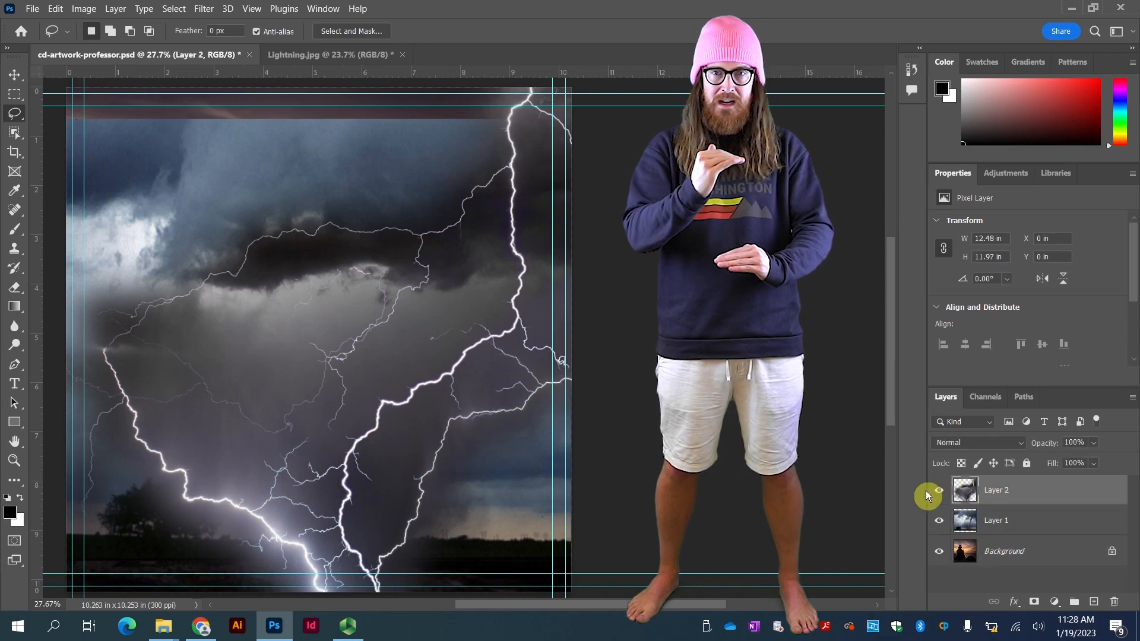
left_click(942, 499)
left_click(938, 498)
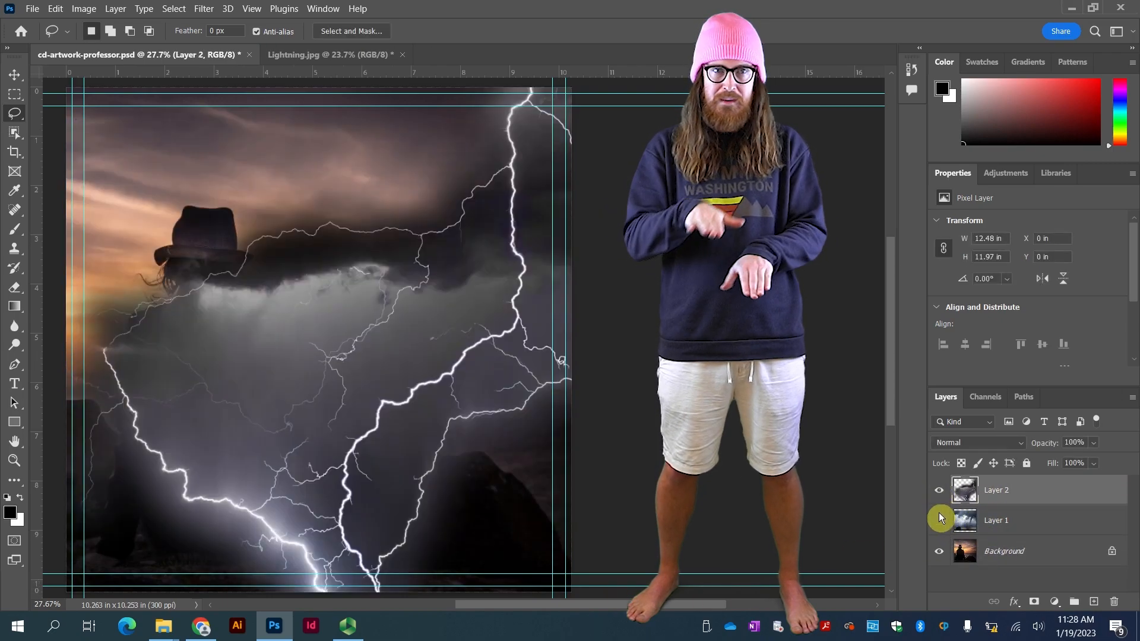
left_click(939, 520)
- Close Lightning.jpg without saving its changes and save cd-artwork-professor.psd
left_click(400, 55)
left_click(402, 55)
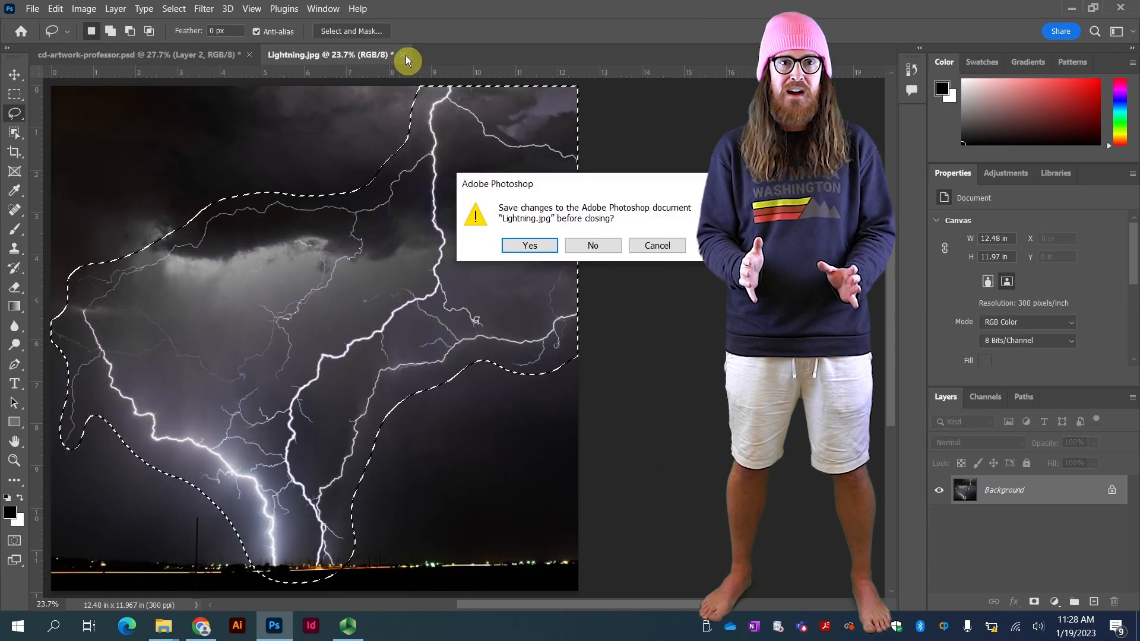
left_click(587, 246)
key("ctrl+s")
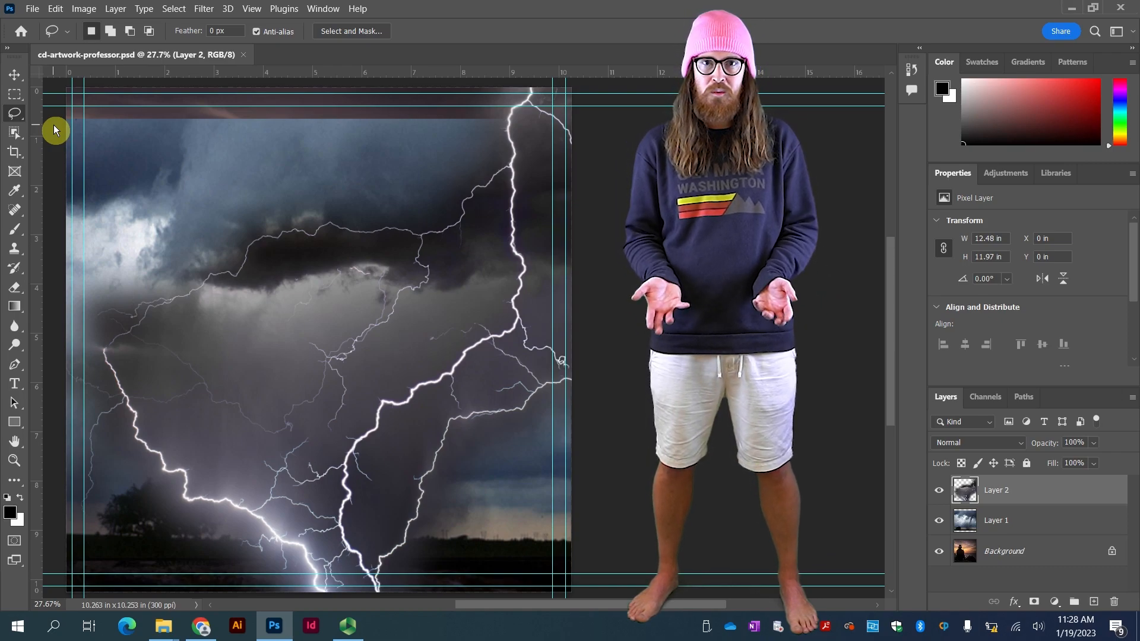
- Open HHT-logo.ai from the Music folder at 300 pixels/inch, cropped to the bounding box and using the embedded color profile, and fit it in the window
left_click(38, 9)
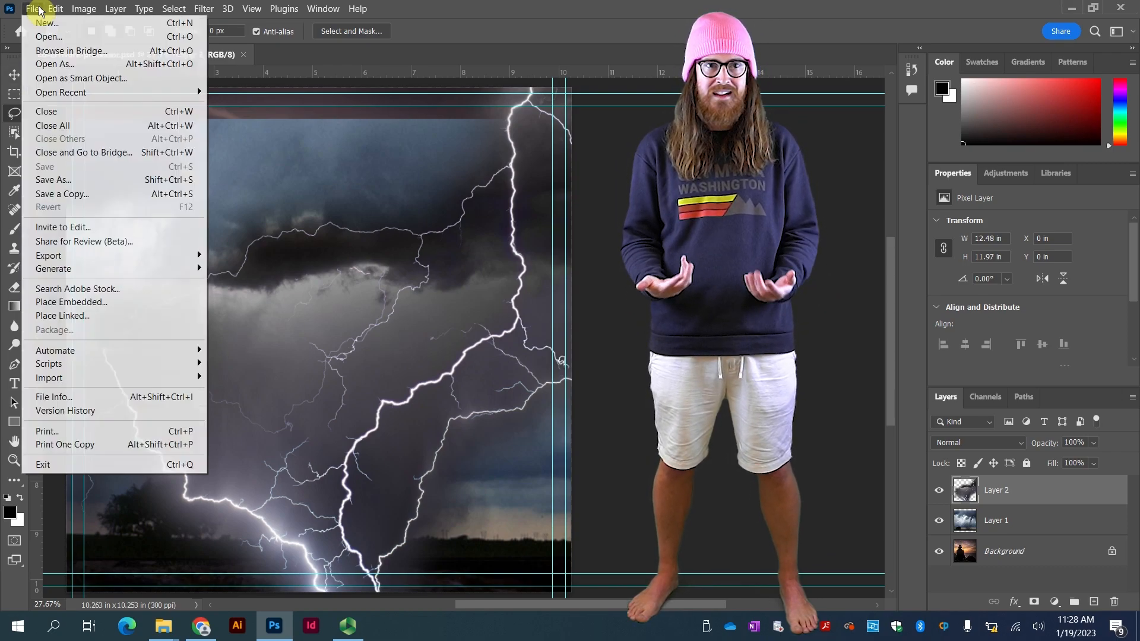
left_click(111, 37)
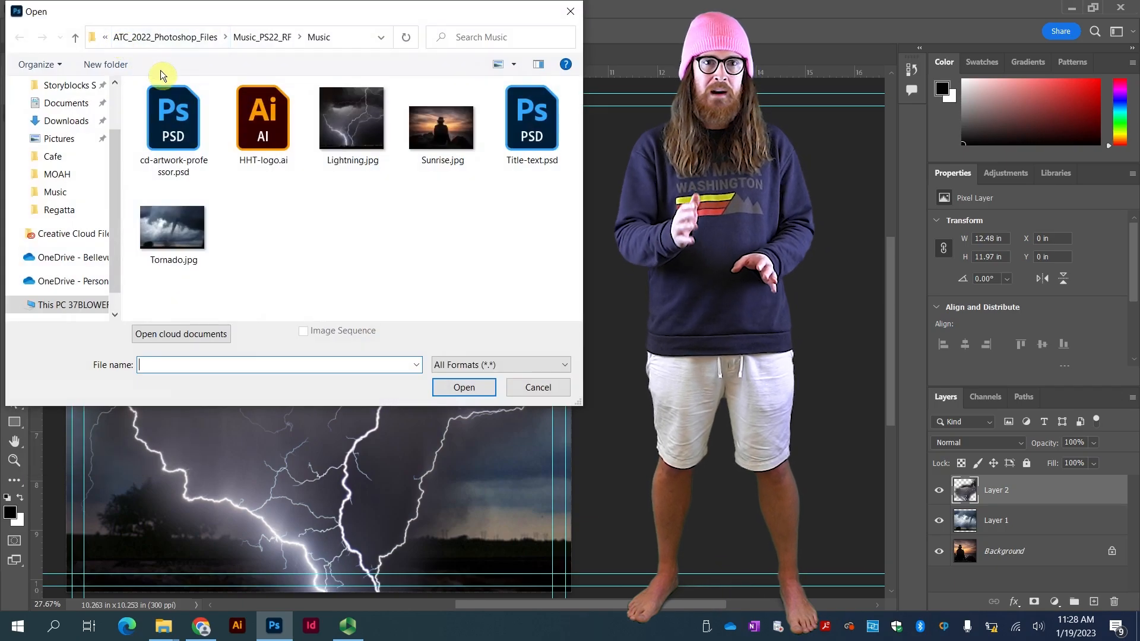
left_click(257, 119)
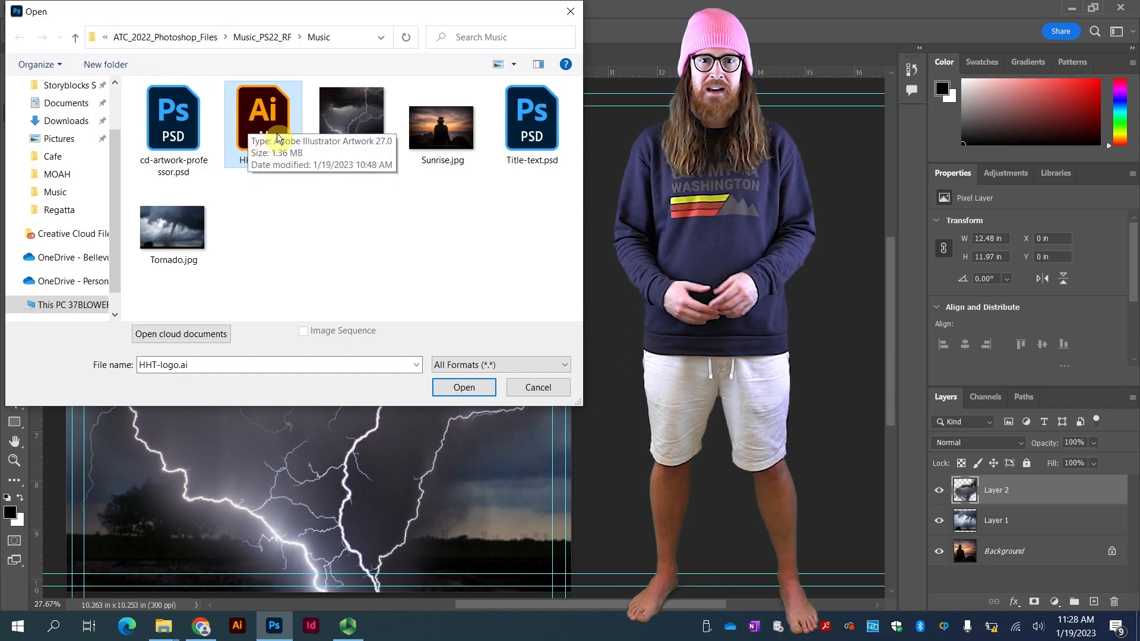
left_click(447, 389)
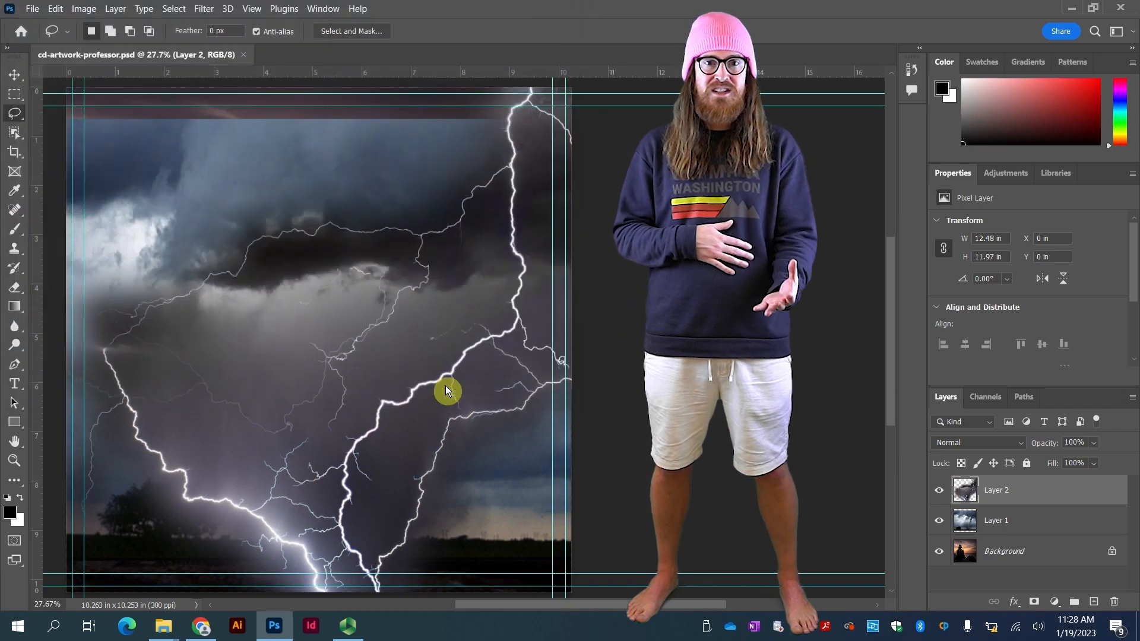
left_click_drag(474, 84, 229, 108)
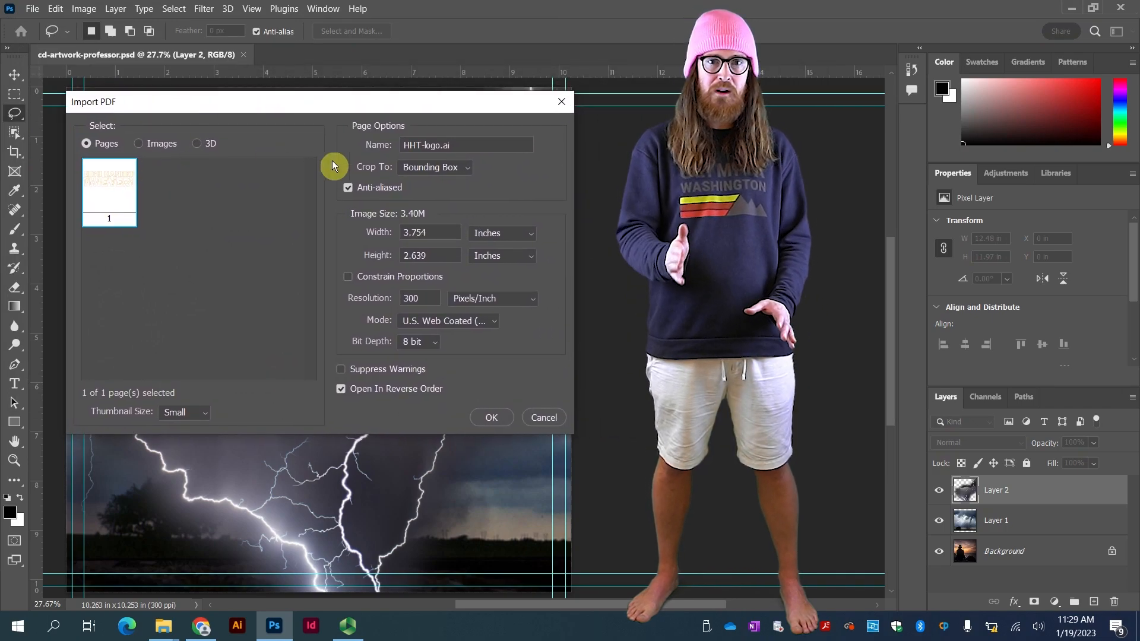
left_click(407, 172)
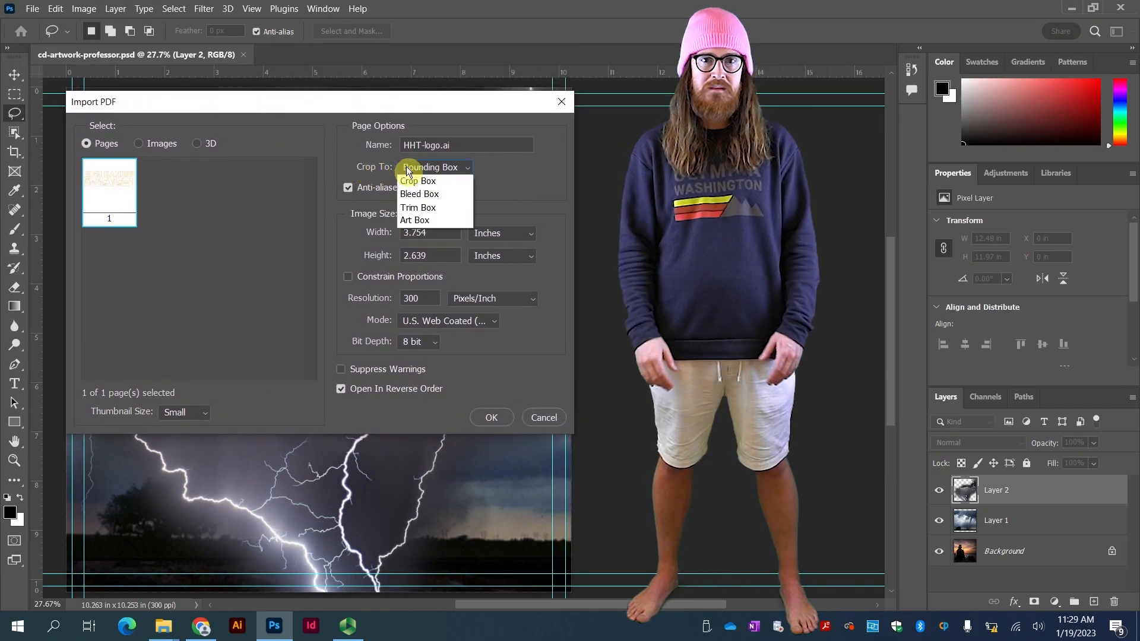
left_click(454, 169)
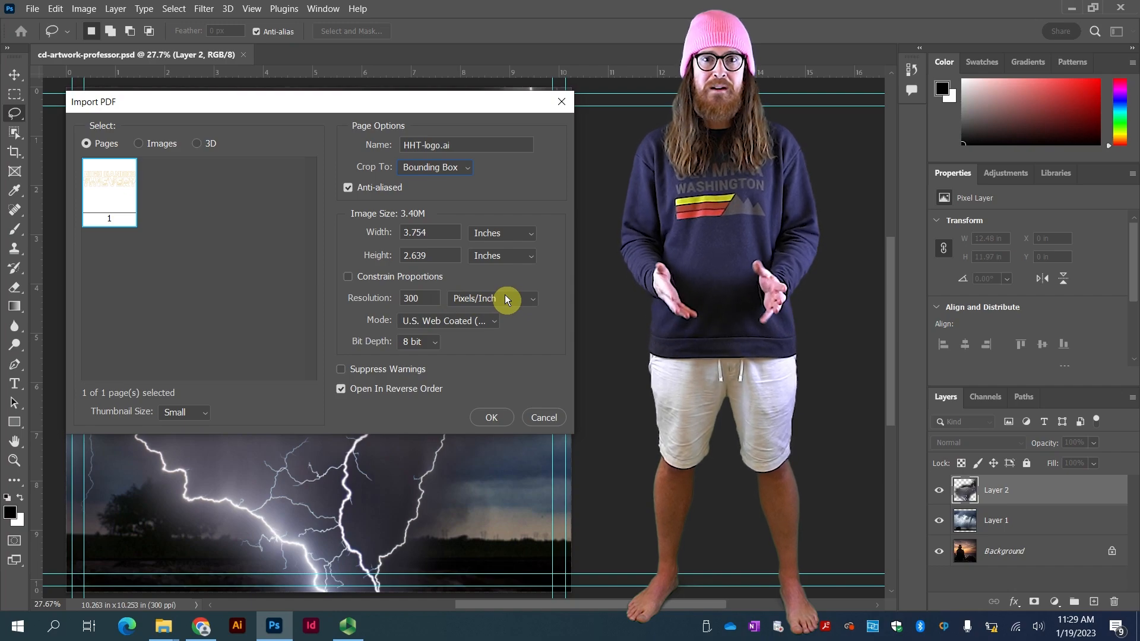
left_click(488, 417)
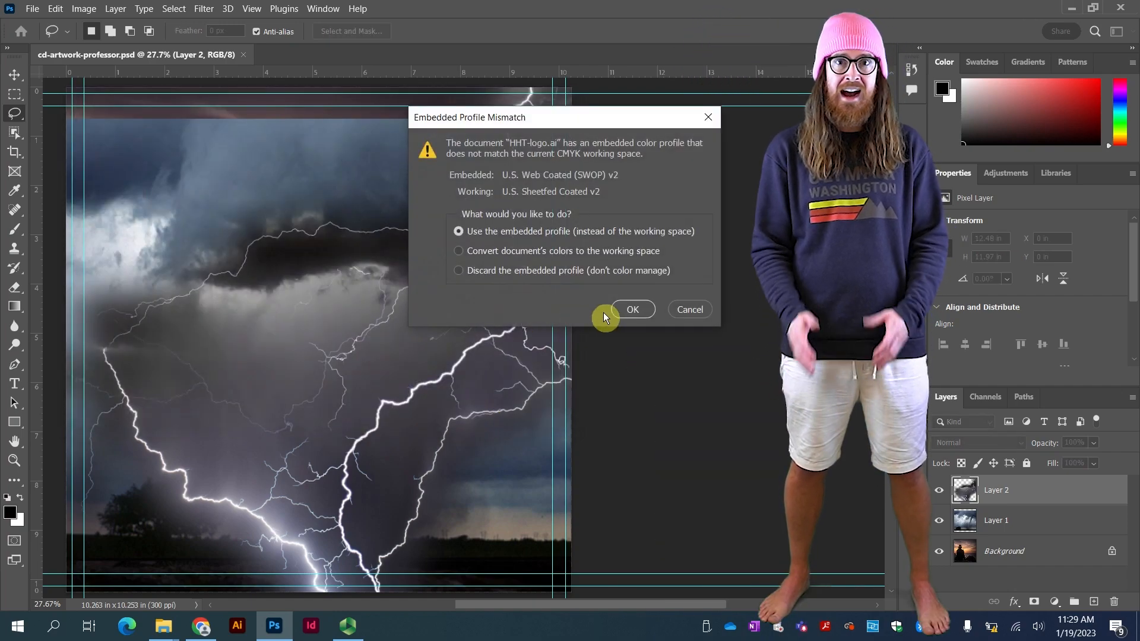
left_click(630, 310)
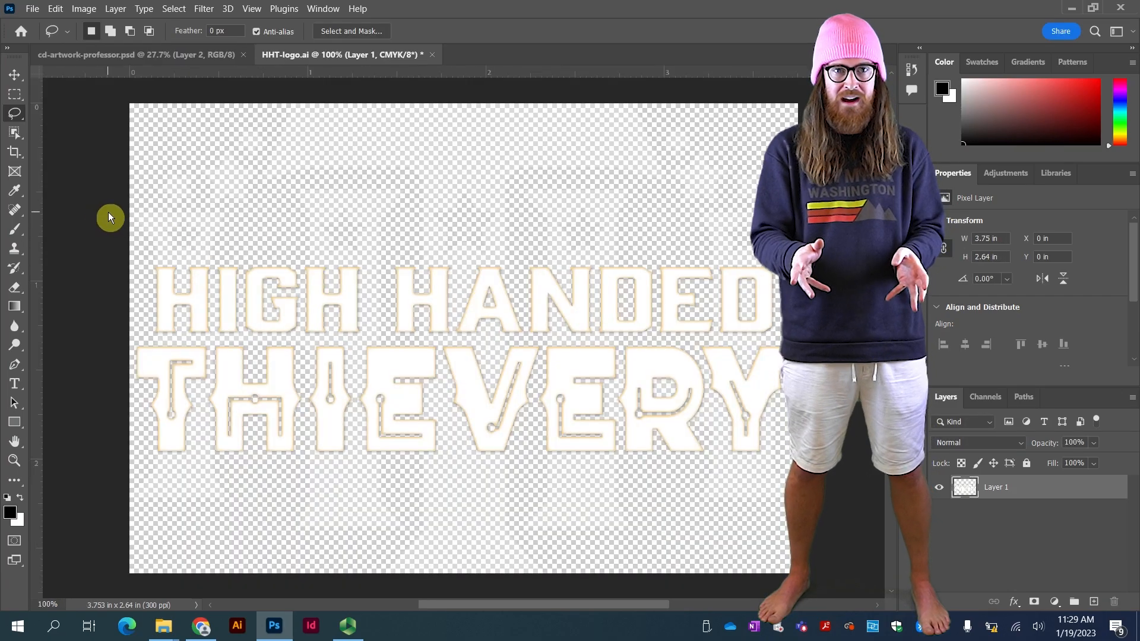
key("ctrl+0")
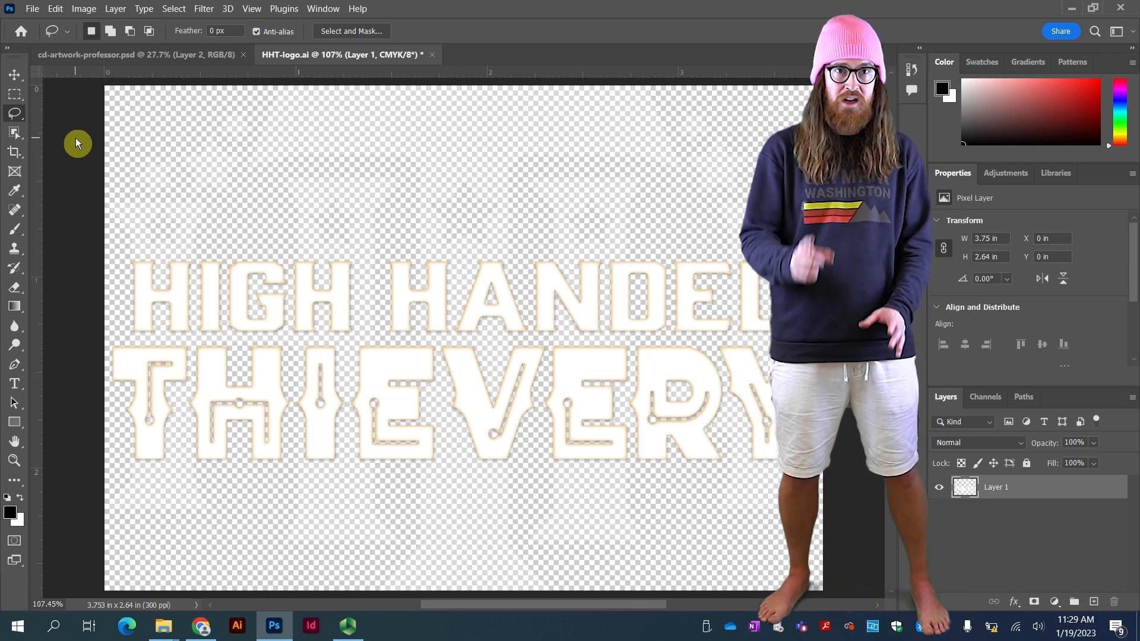
- Arrange HHT-logo.ai and cd-artwork-professor.psd side by side in a 2-up Vertical layout and fit the logo in its window
left_click(313, 11)
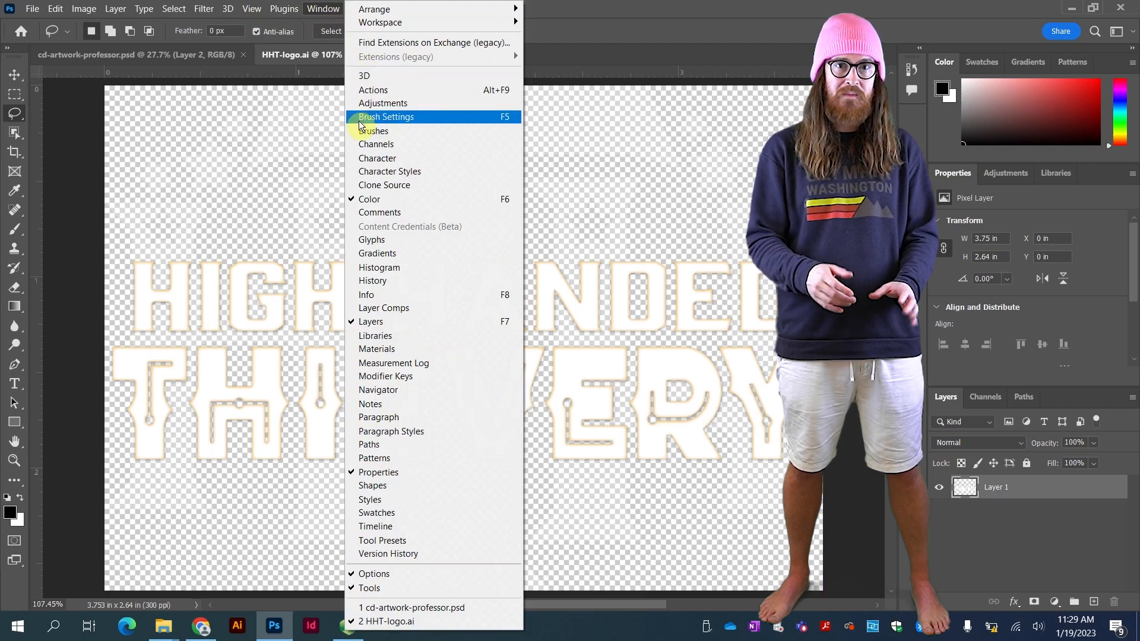
mouse_move(398, 16)
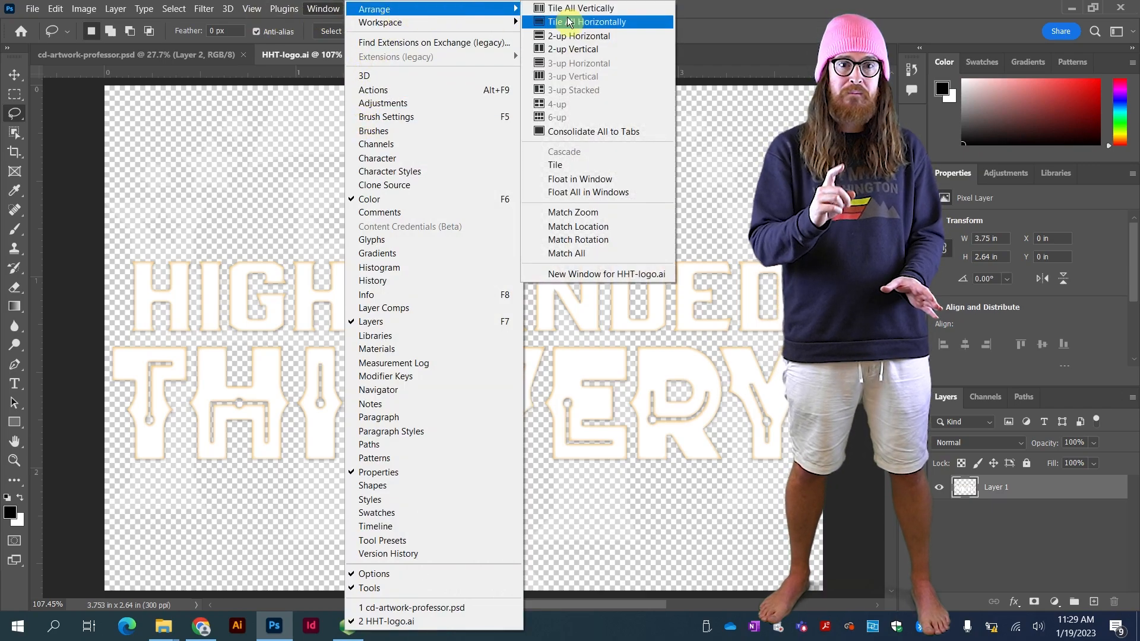
left_click(626, 49)
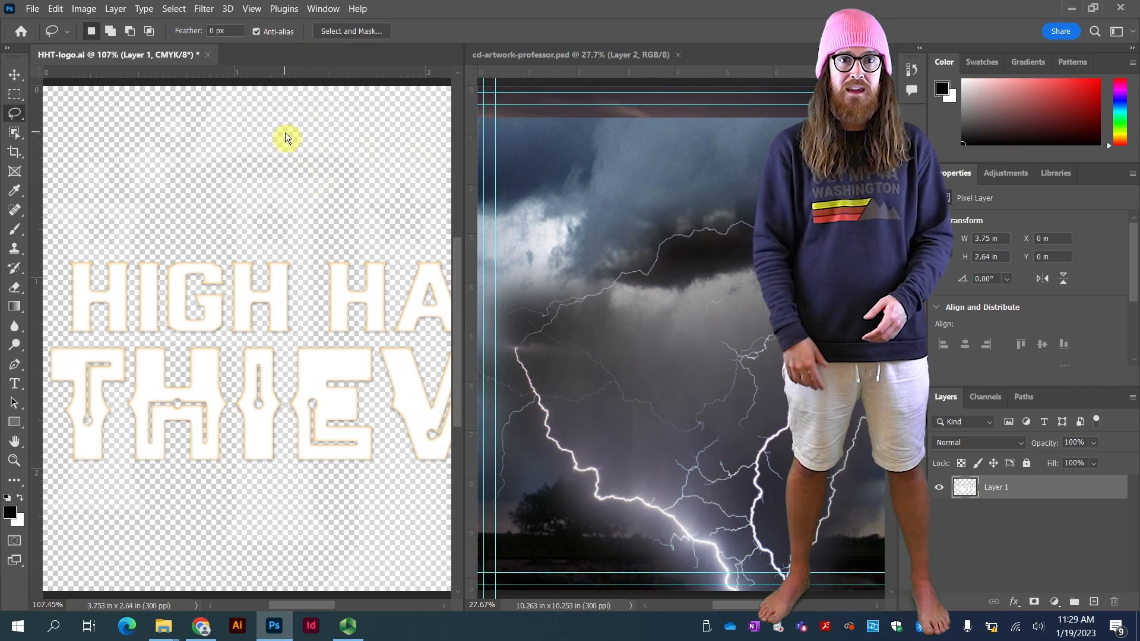
key("ctrl+0")
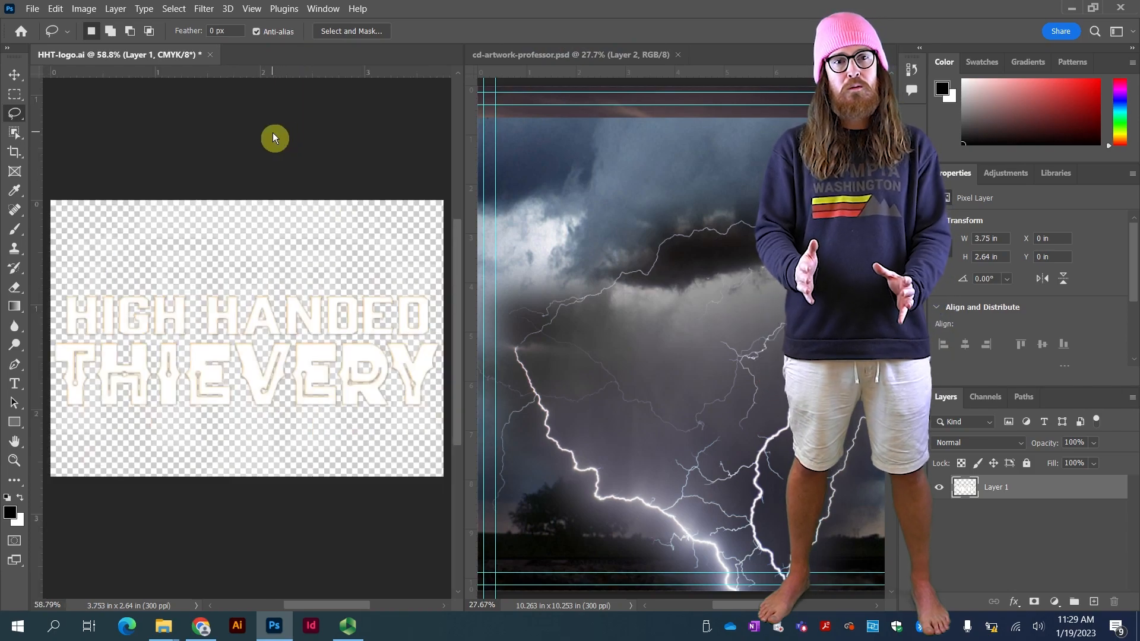
- Copy the High Handed Thievery logo with the Move tool into cd-artwork-professor.psd, at about X 3.82 in, Y 3.04 in
left_click(17, 72)
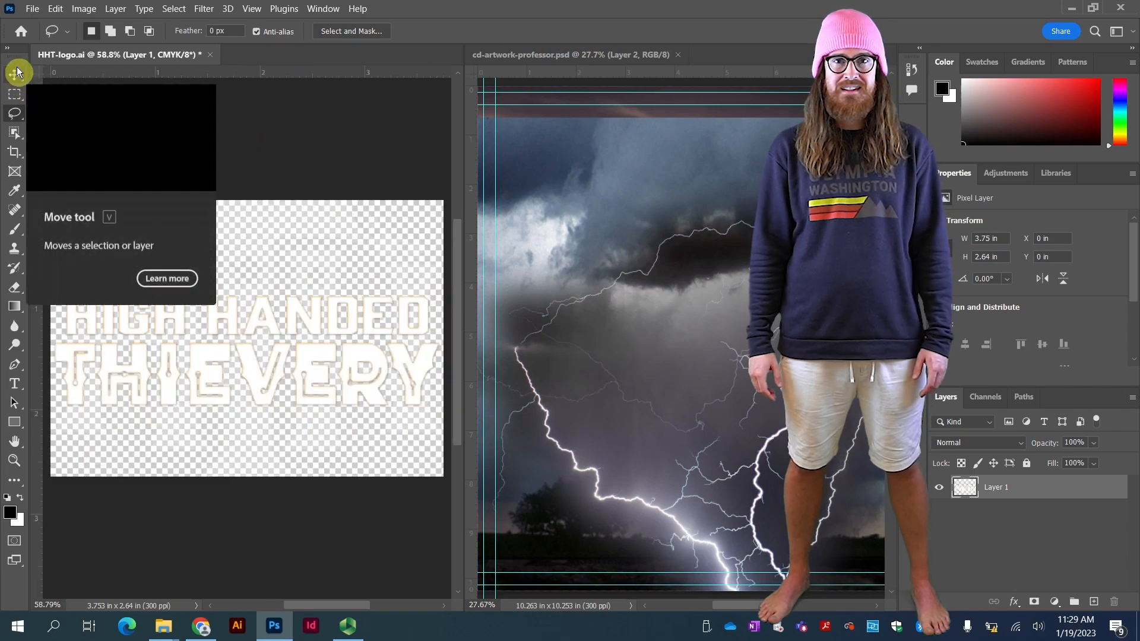
left_click_drag(208, 322, 734, 295)
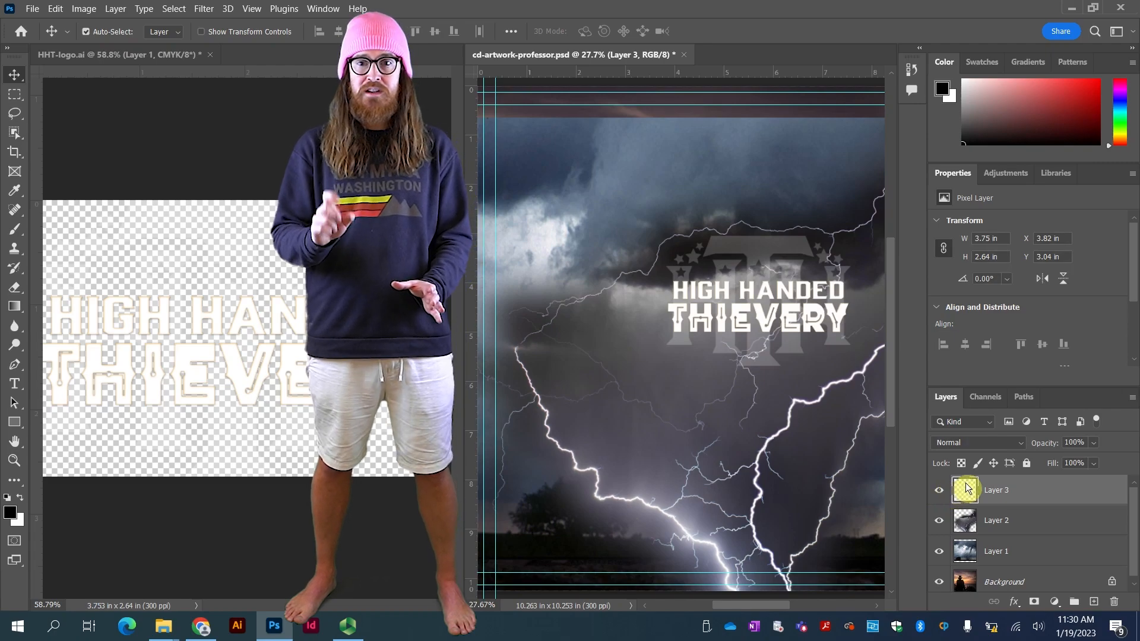
- Close HHT-logo.ai without saving its changes and save cd-artwork-professor.psd
left_click(210, 54)
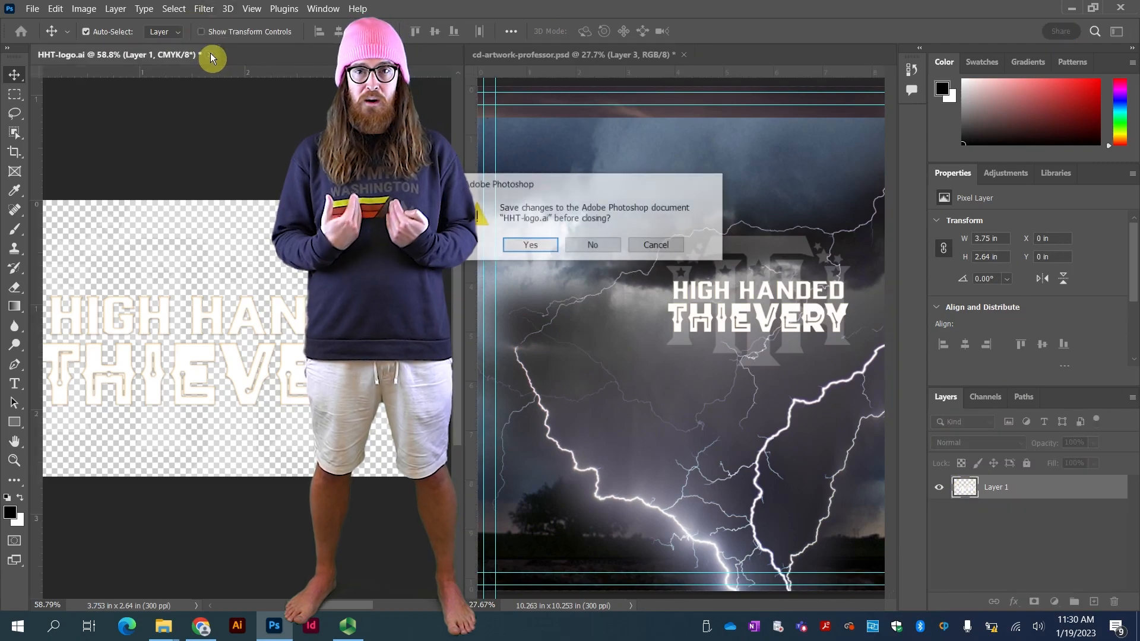
left_click(577, 245)
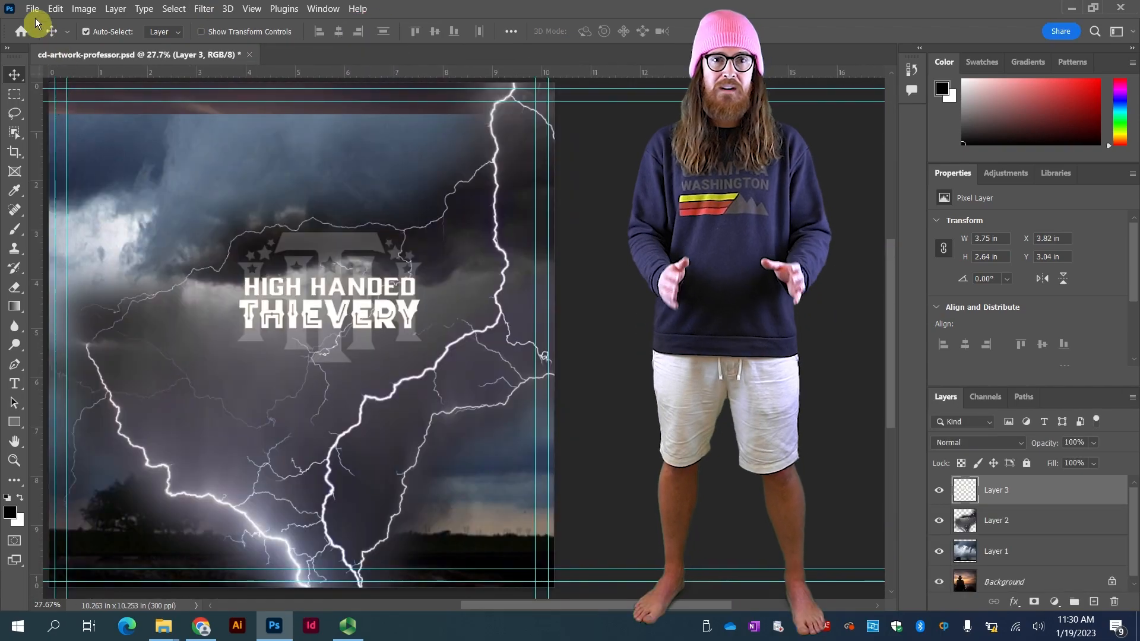
left_click(32, 8)
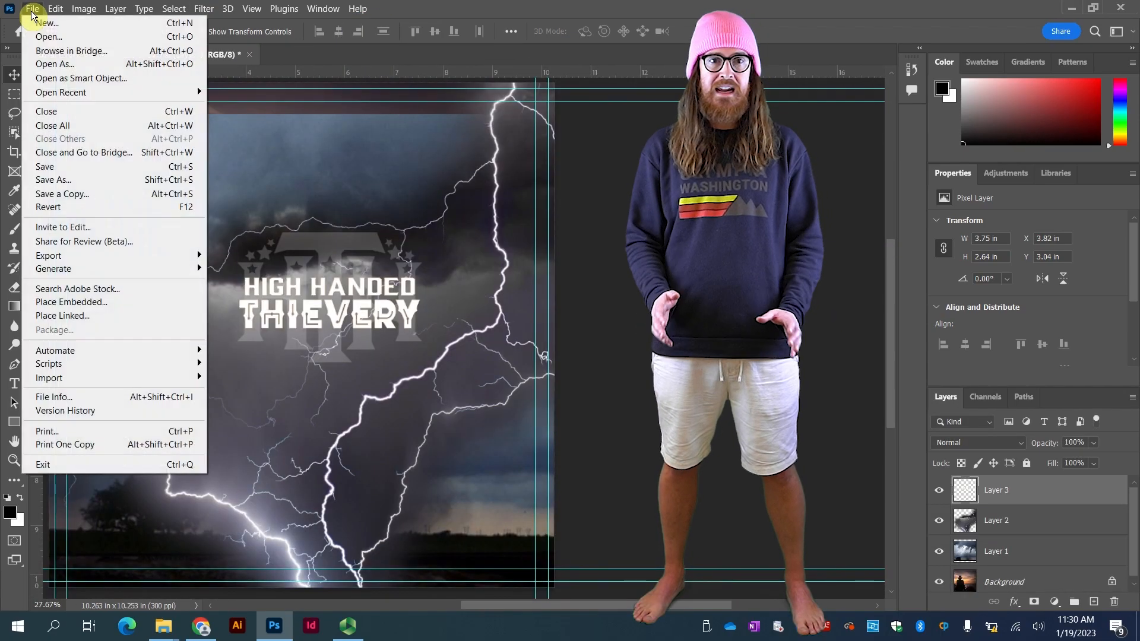
left_click(94, 166)
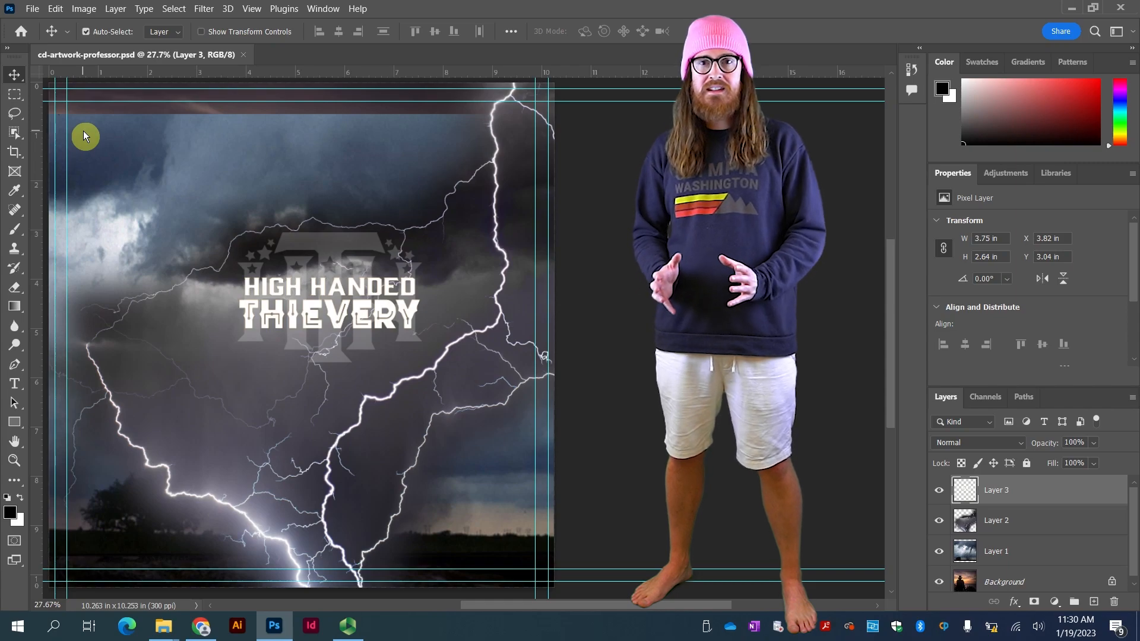
- Place Title-text.psd from the Music folder as an embedded file at its default size and position, and save the artwork
left_click(33, 8)
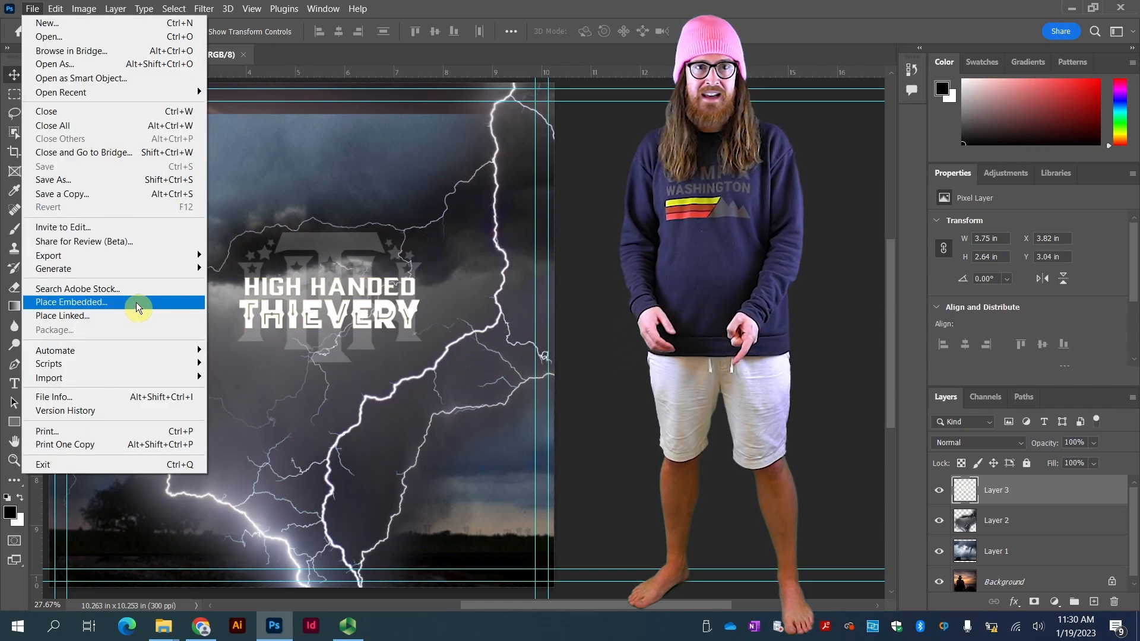
left_click(136, 302)
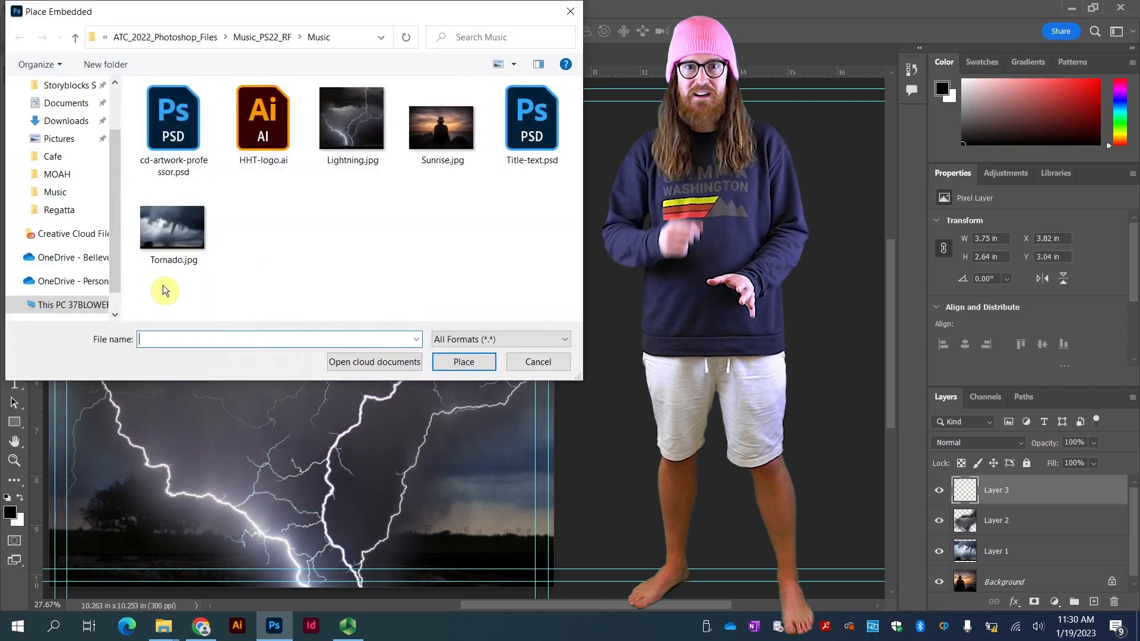
left_click(510, 121)
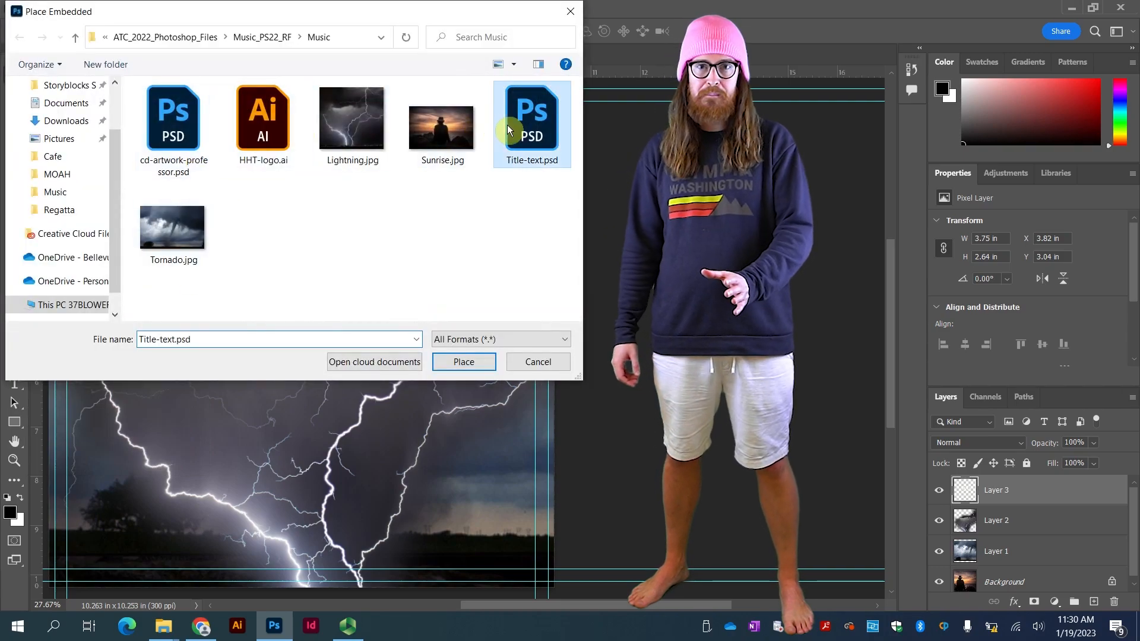
left_click(456, 361)
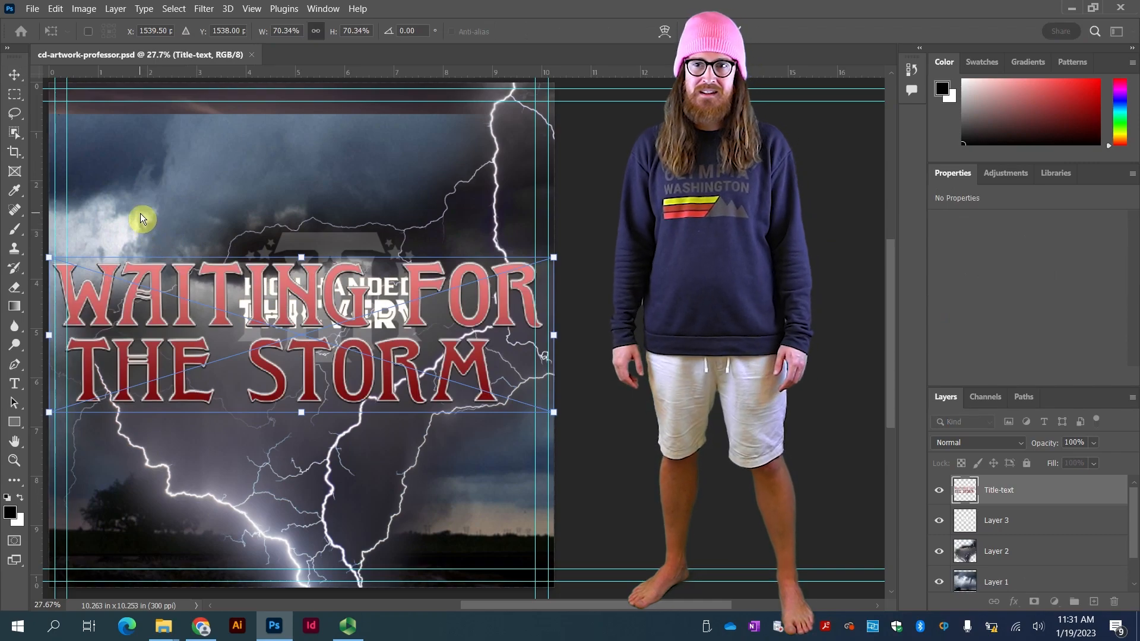
key("Return")
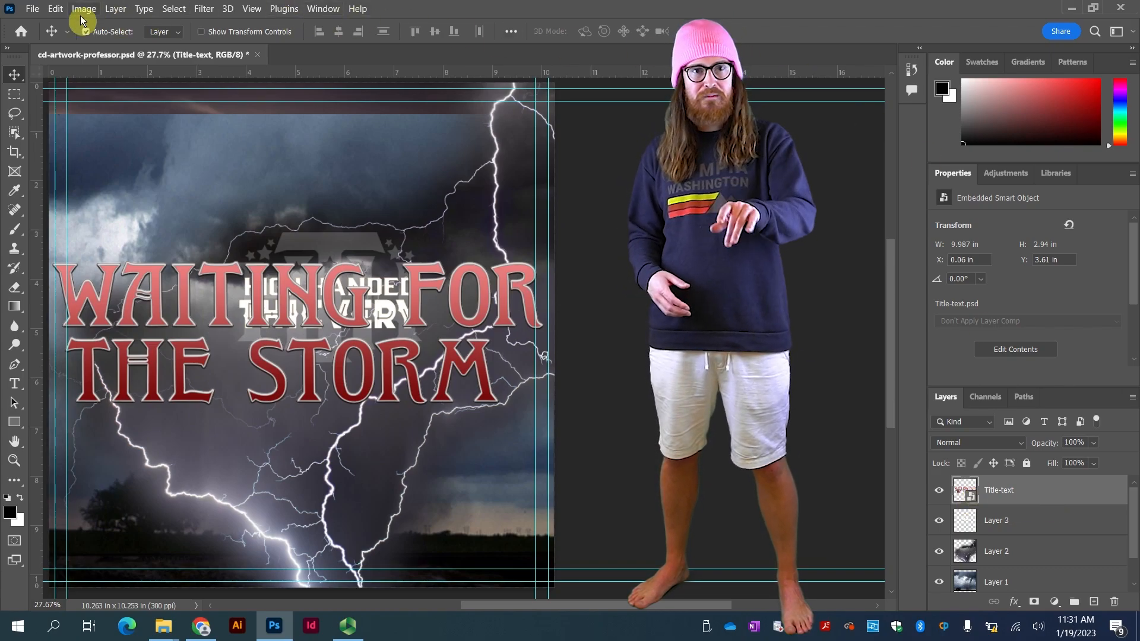
left_click(31, 10)
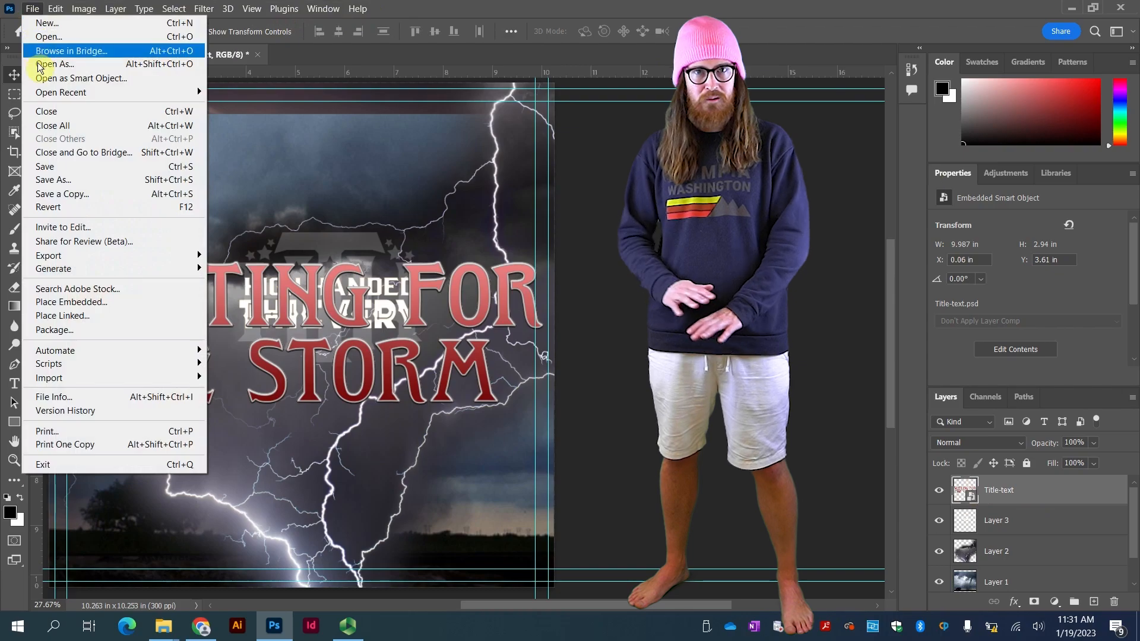
left_click(65, 166)
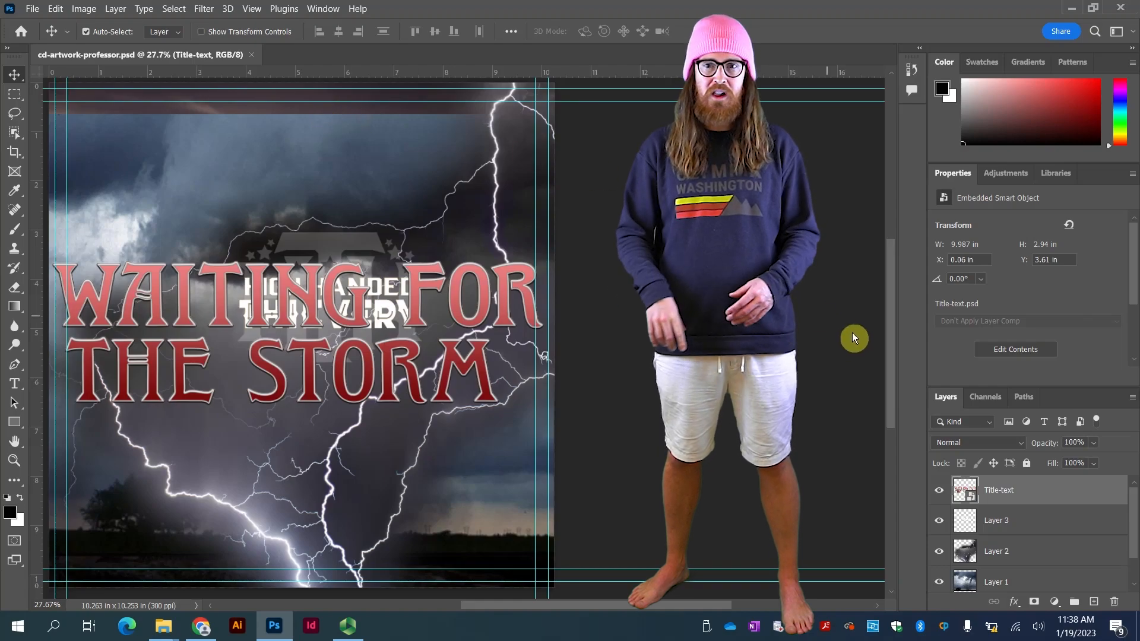
- Float the Layers panel beside the artwork and show the tornado, lightning, logo and title layers on their own in turn
left_click_drag(939, 398, 574, 61)
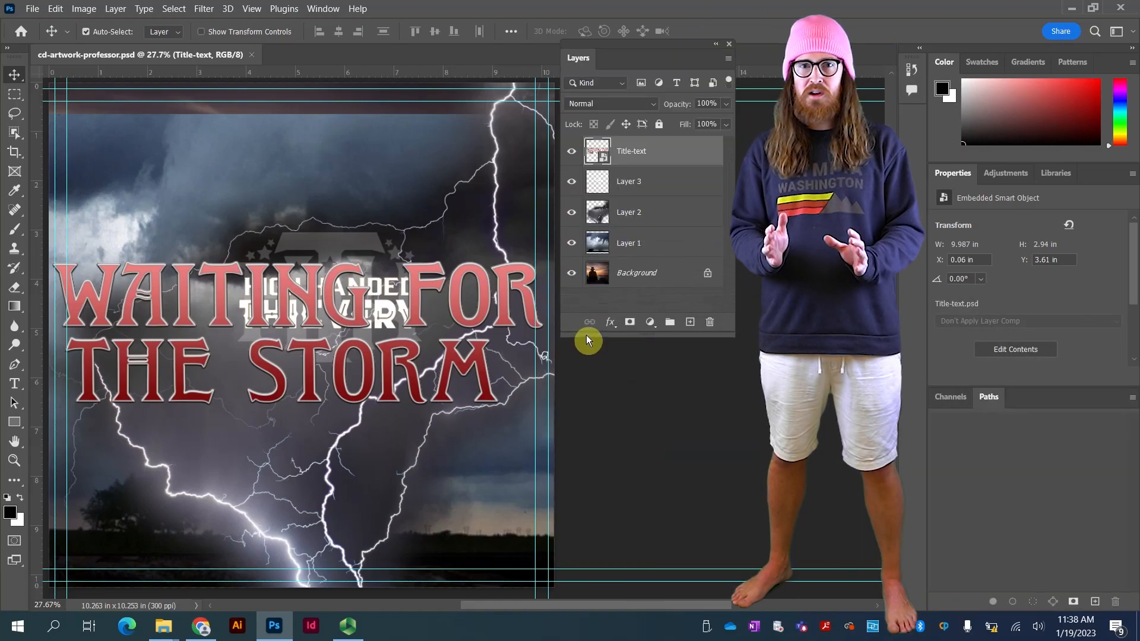
left_click(573, 243, "alt")
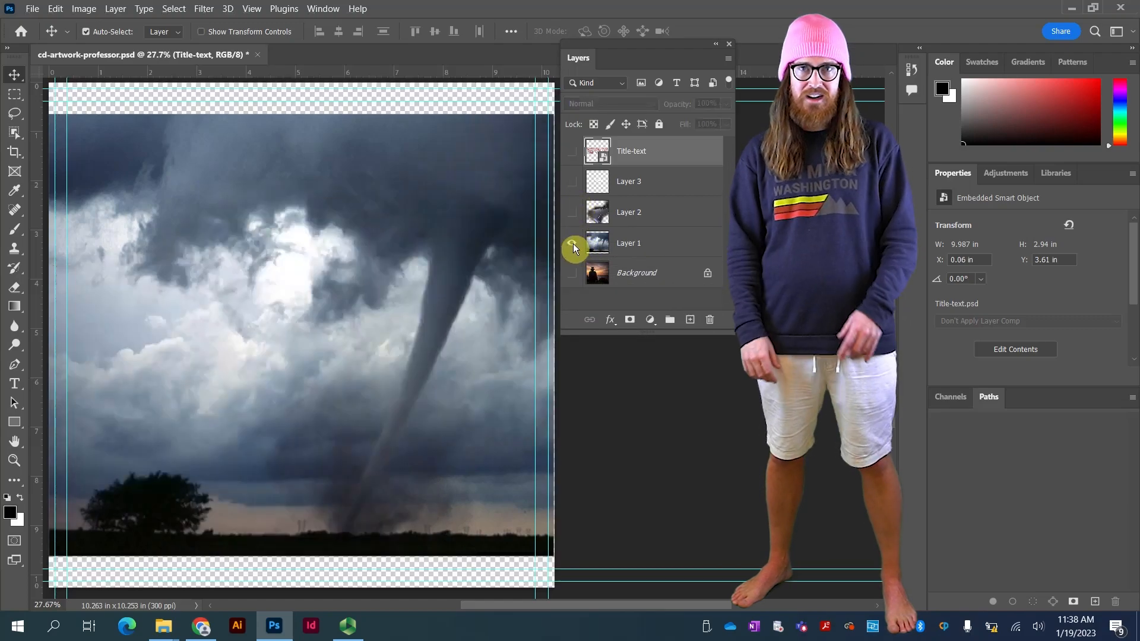
left_click(572, 213, "alt")
left_click(571, 184, "alt")
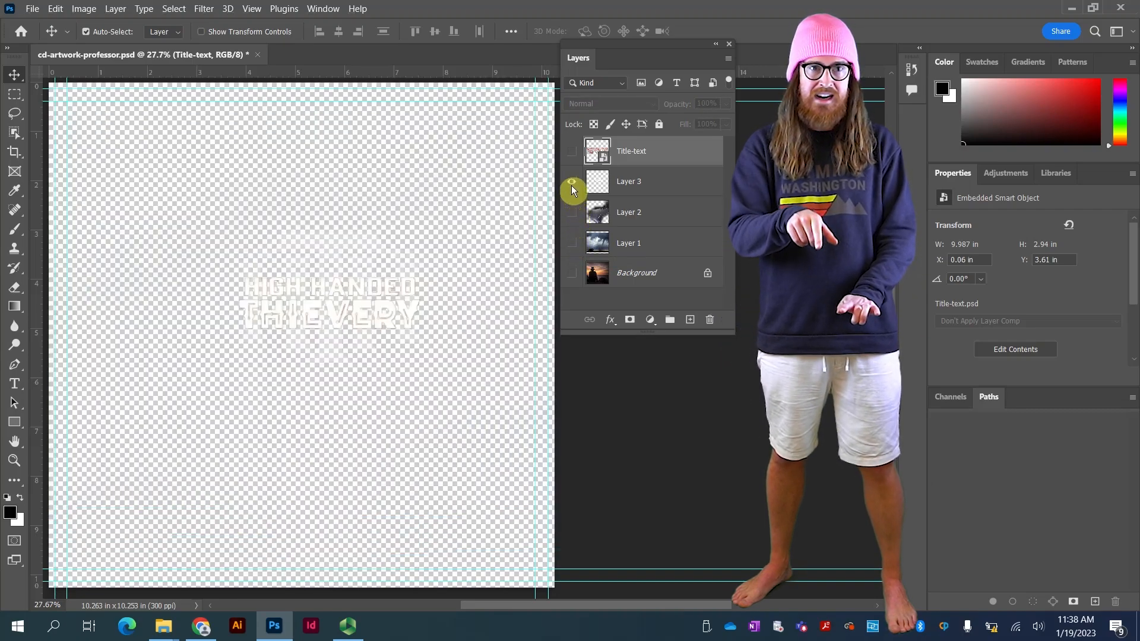
left_click(571, 152, "alt")
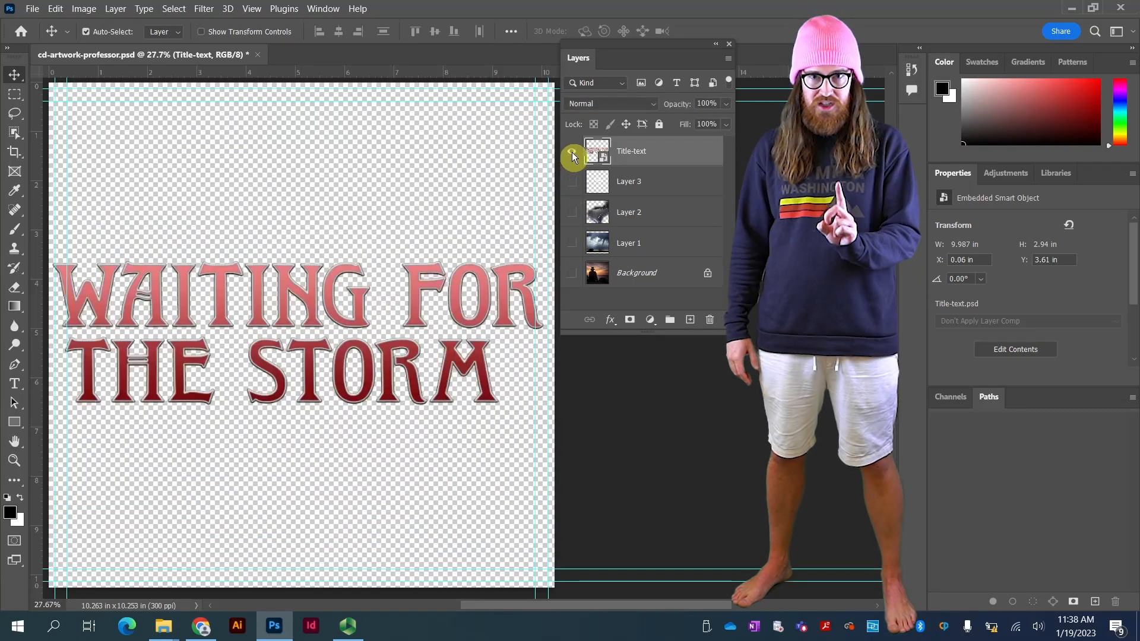
- Show only Layer 1 with the tornado image and rename it Tornado
left_click(571, 242, "alt")
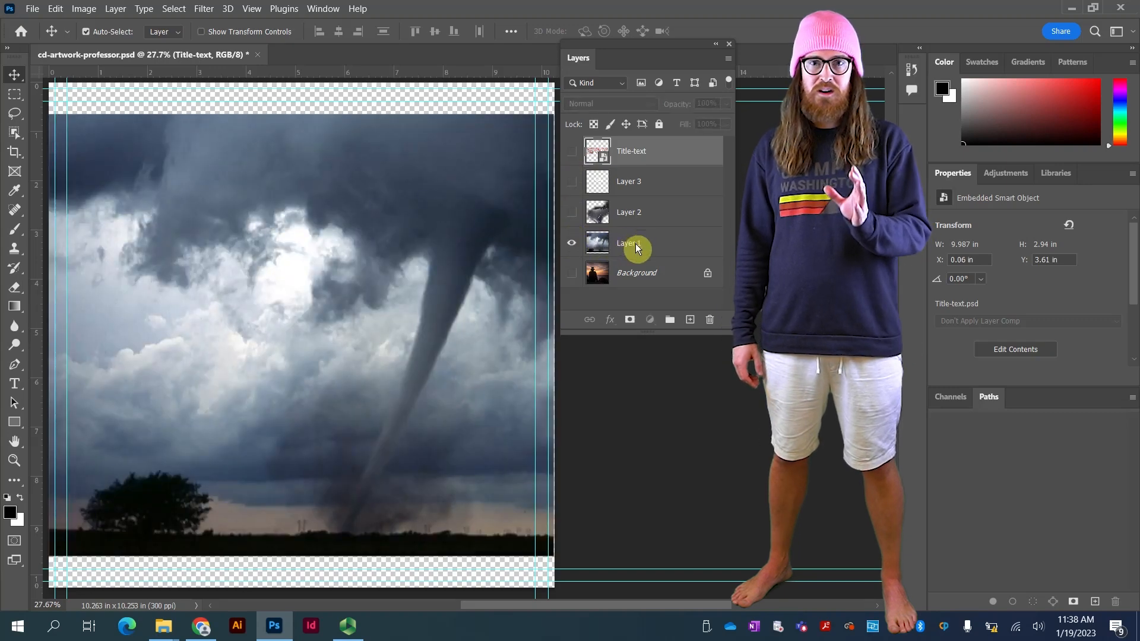
double_click(634, 243)
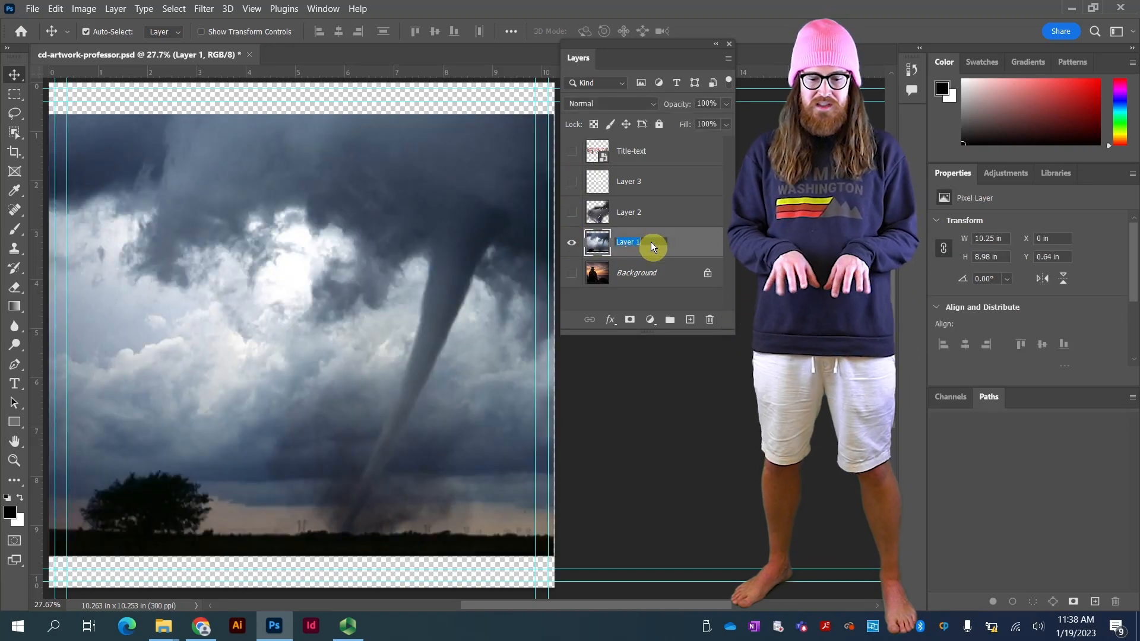
type("Tornado")
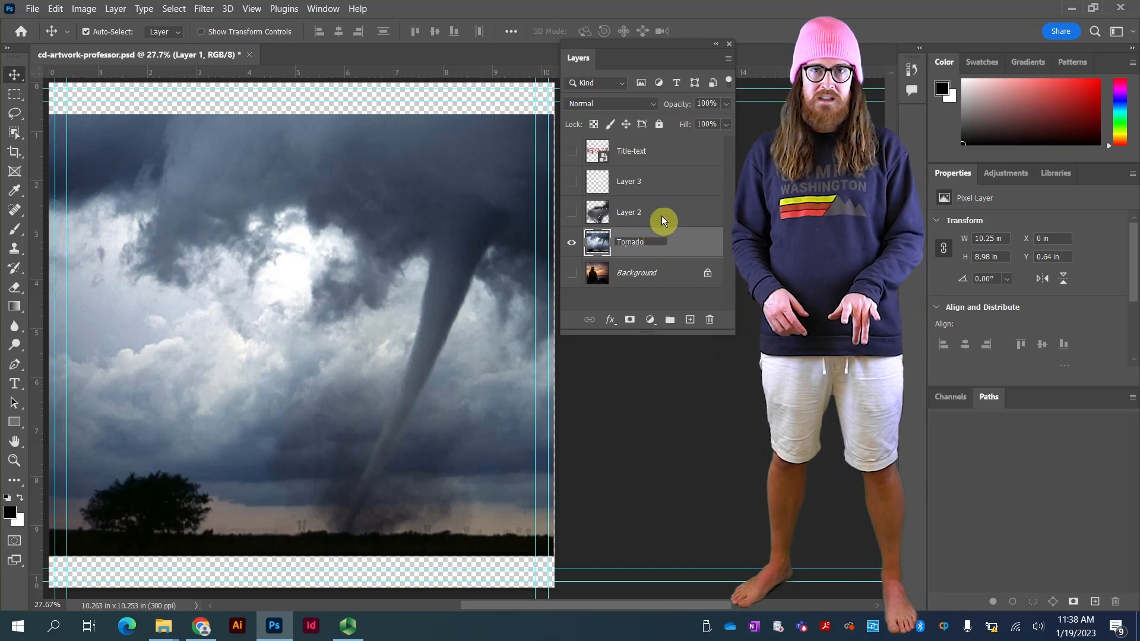
- Show only Layer 2 with the lightning image and rename it Lightening
left_click(572, 212, "alt")
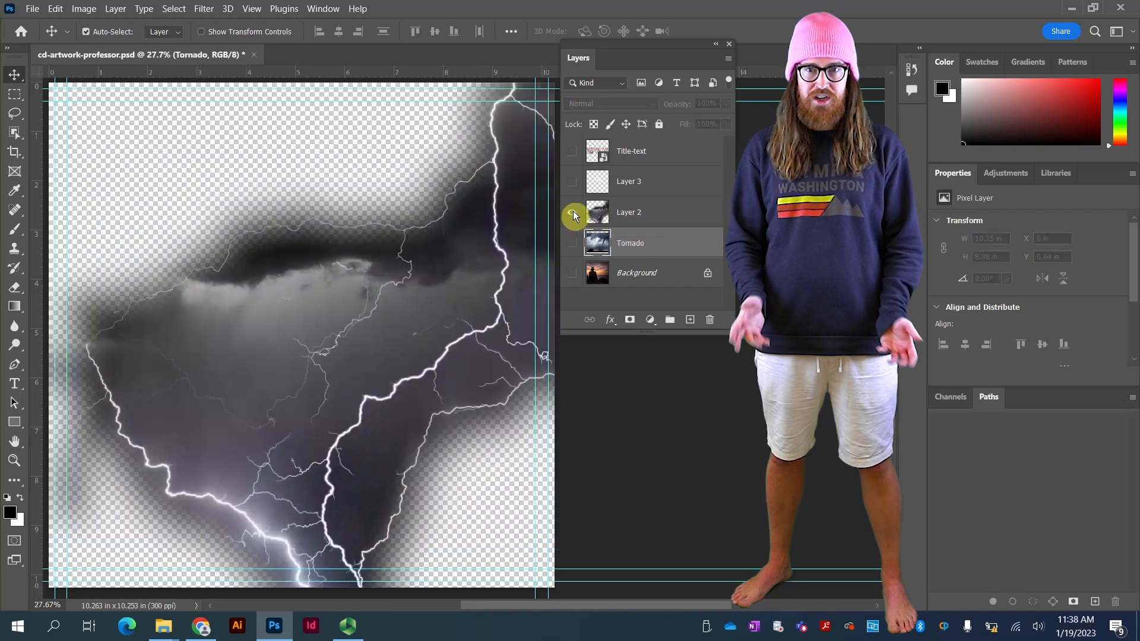
double_click(624, 212)
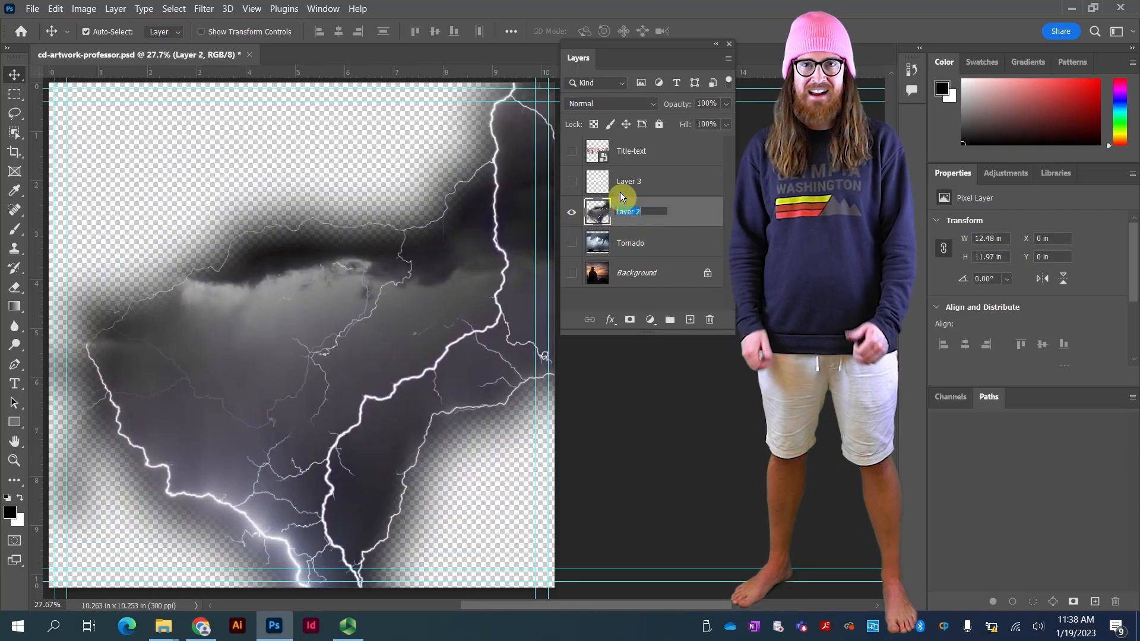
type("Lightening")
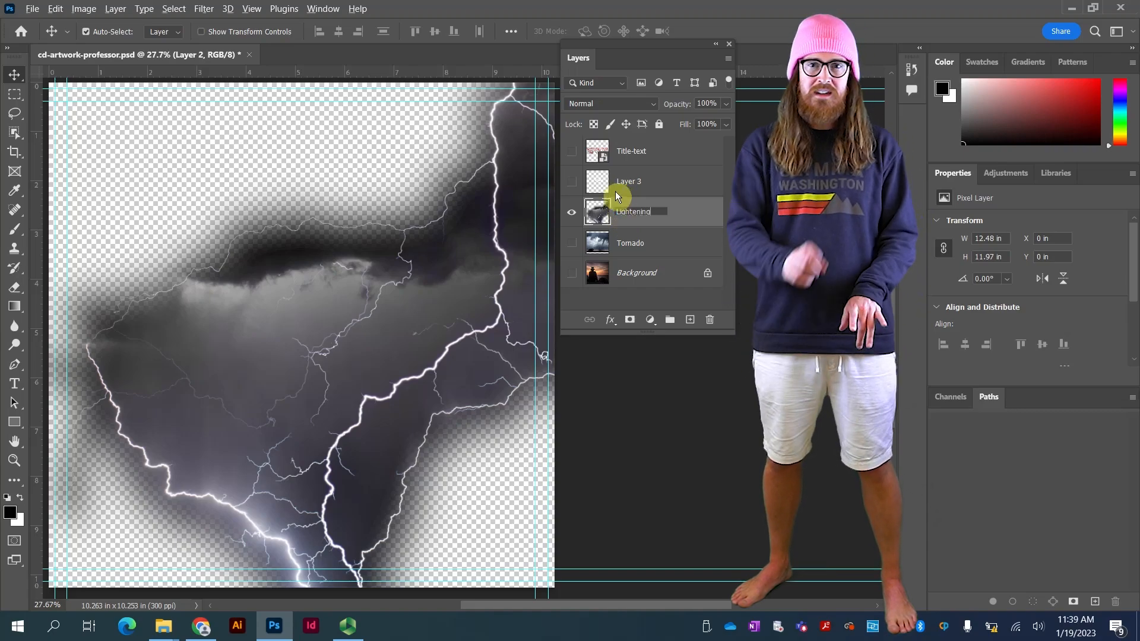
- Isolate Layer 3 with the band logo, rename it Logo, and make all layers visible again
left_click(574, 182)
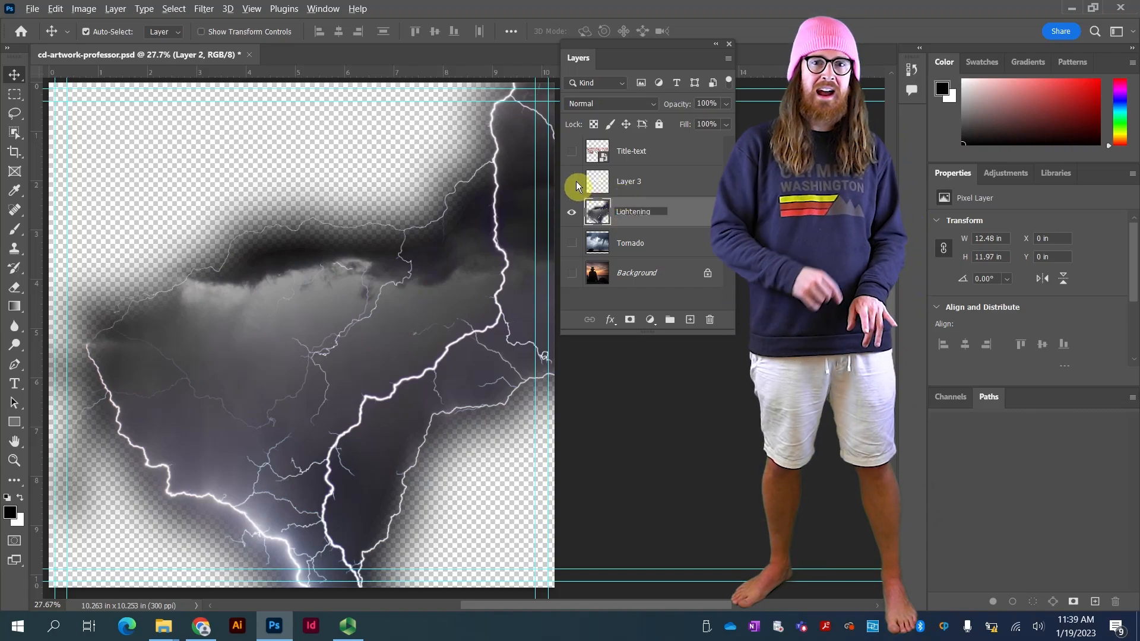
double_click(633, 184)
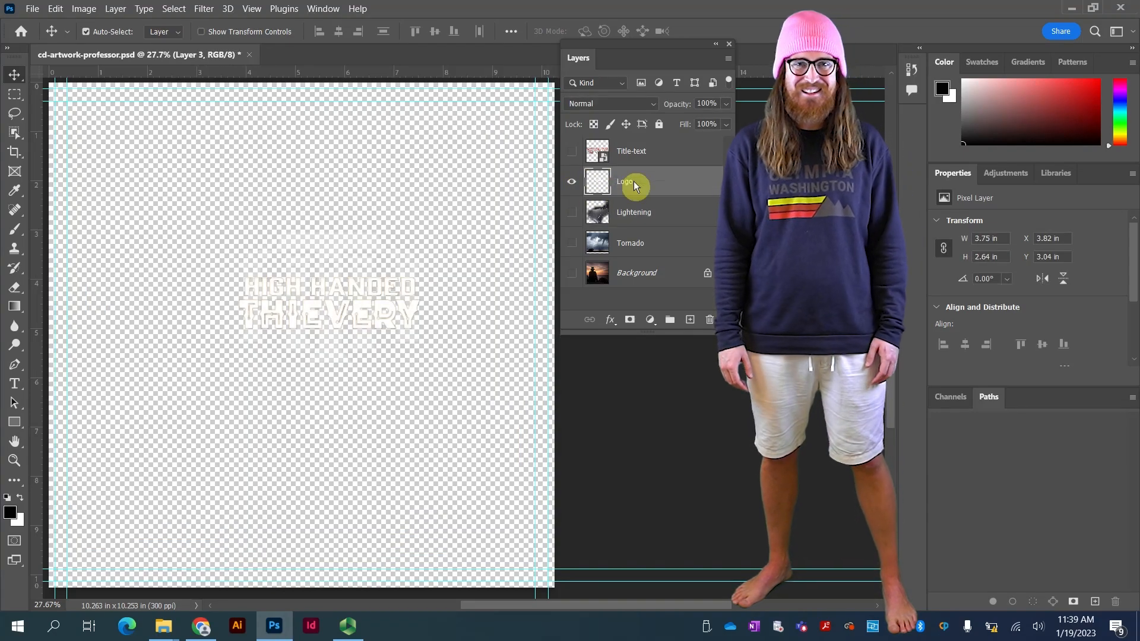
key("Return")
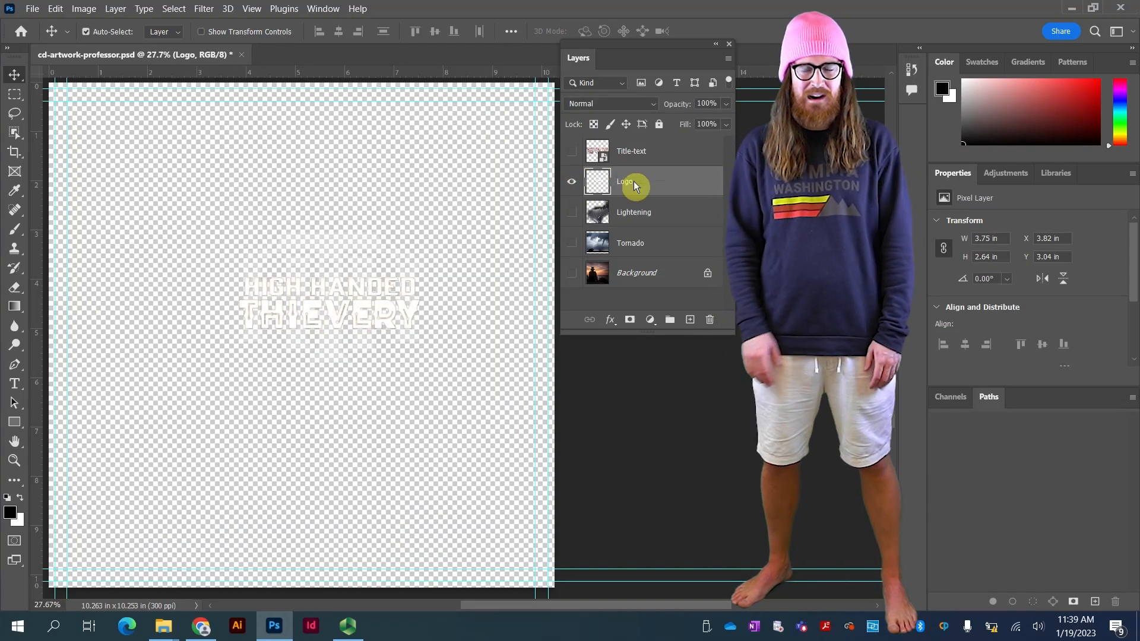
left_click(571, 181, "alt")
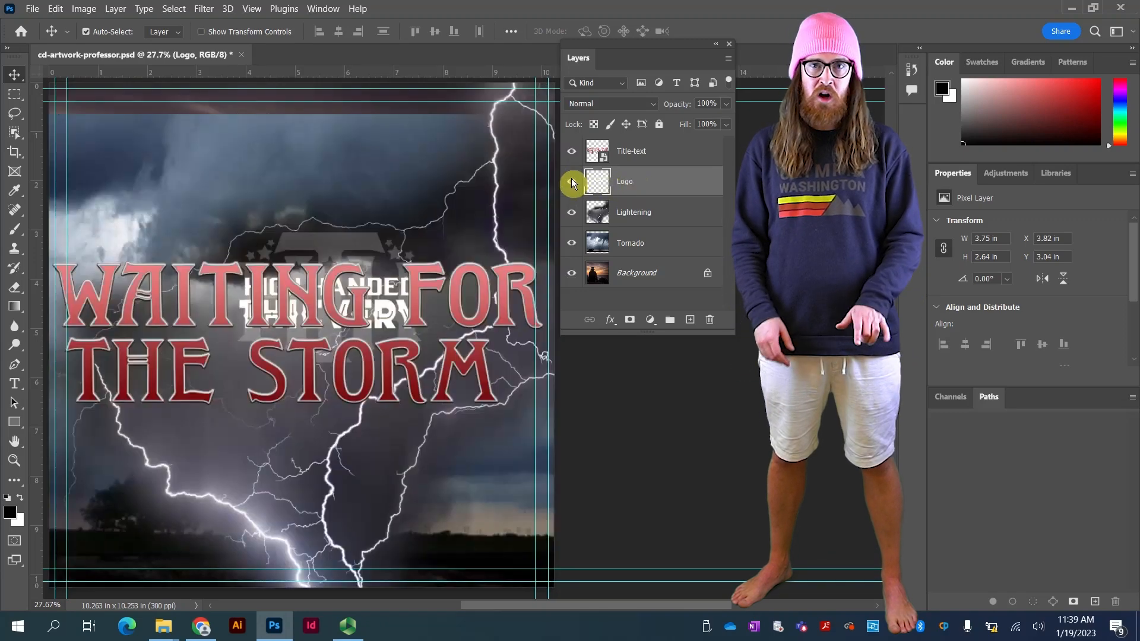
- Group the Title-text and Logo layers and name the group Logotypes
left_click(661, 154, "shift")
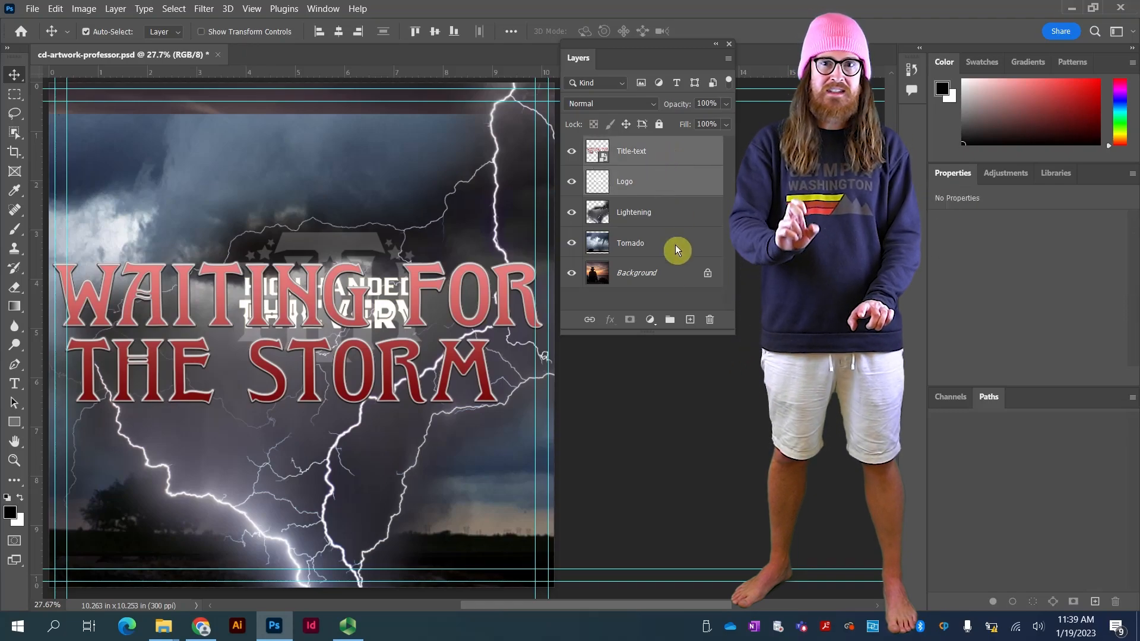
left_click(667, 319)
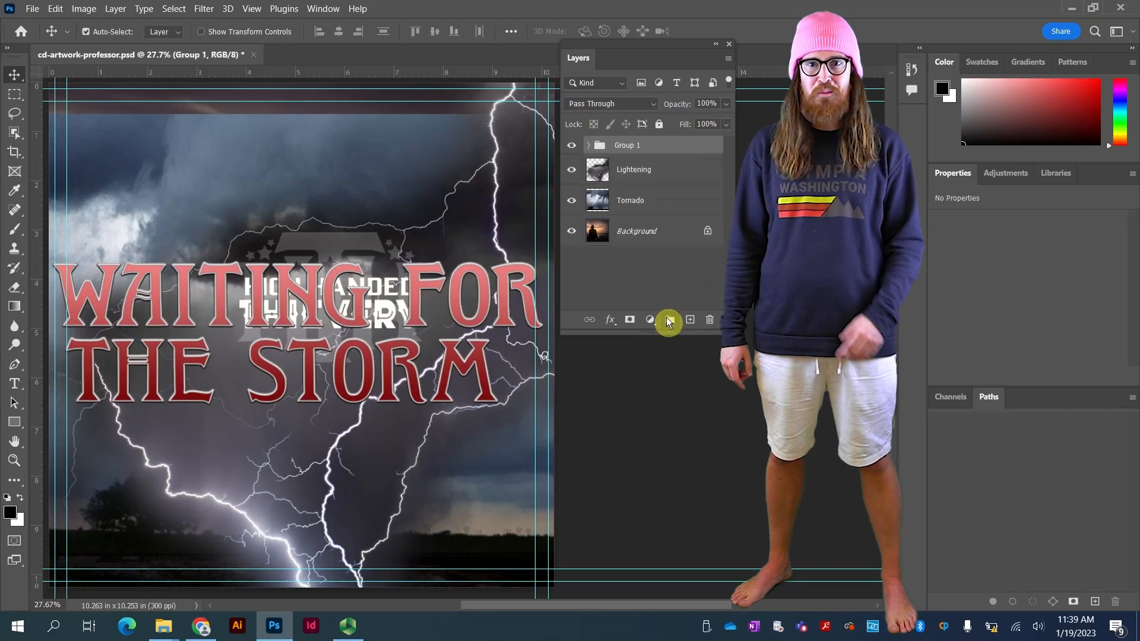
double_click(627, 145)
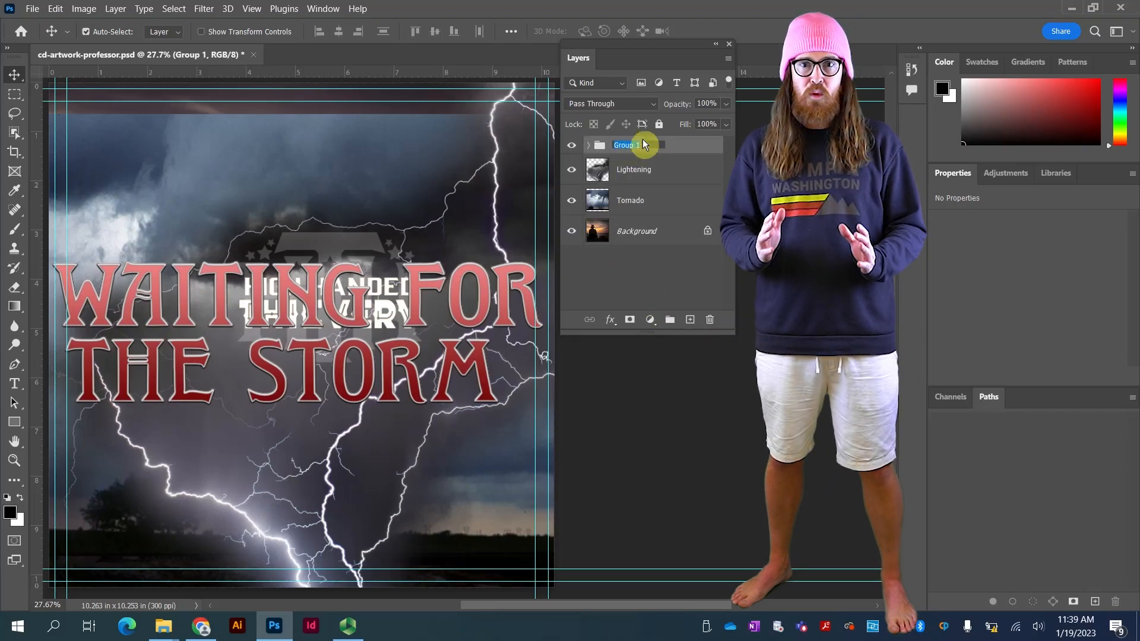
type("Logotypes")
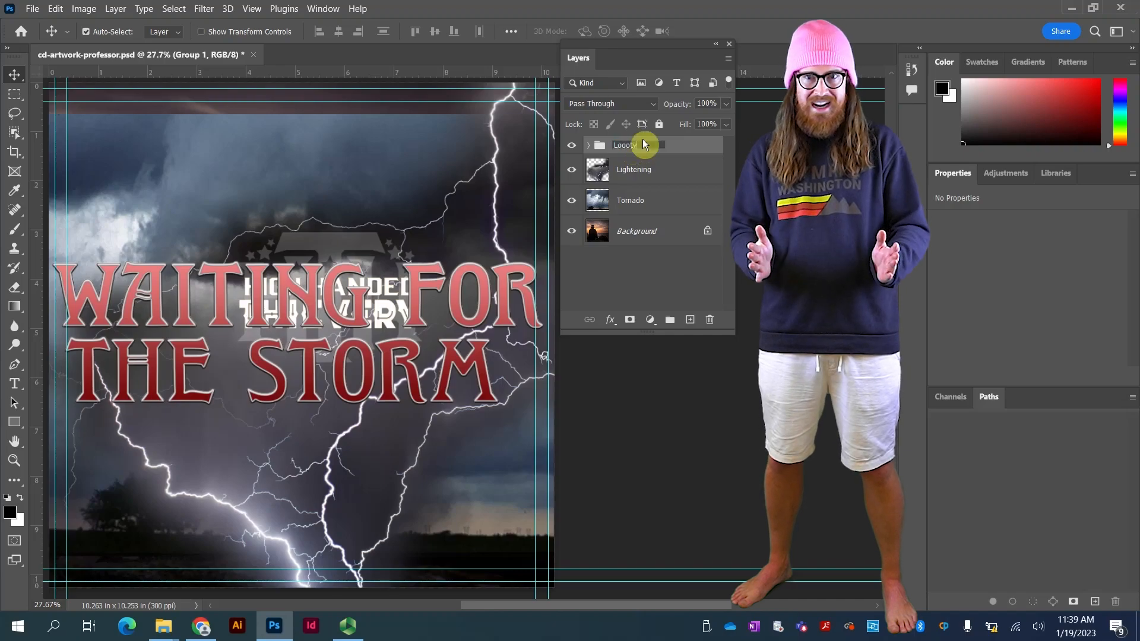
key("Return")
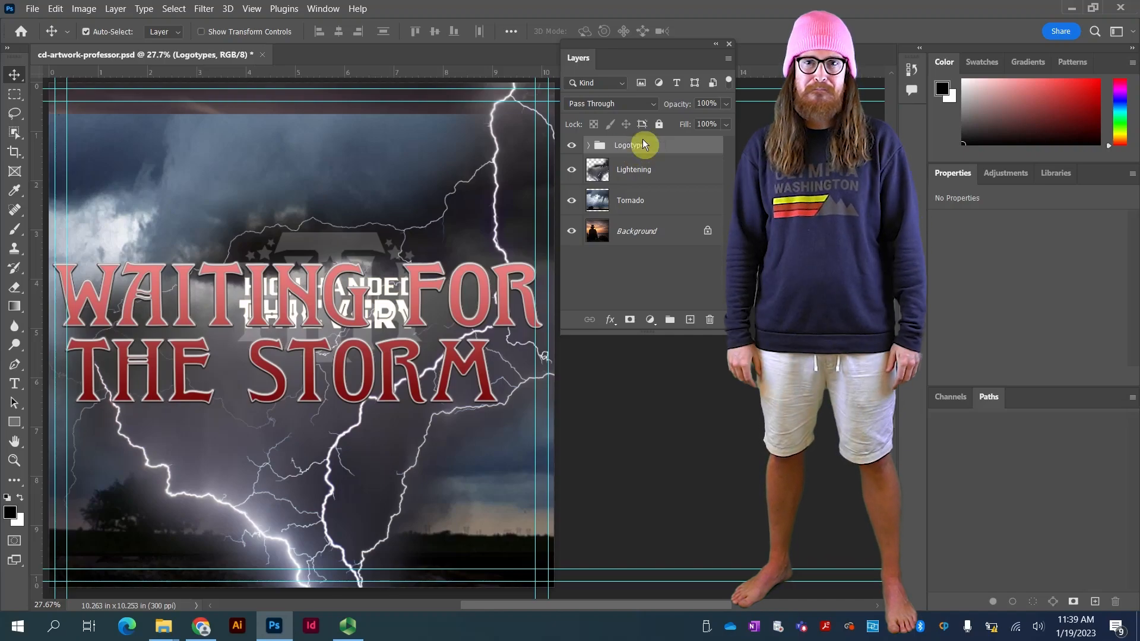
- Expand the Logotypes group, select each of its layers to check the contents, and collapse it again
left_click(589, 145)
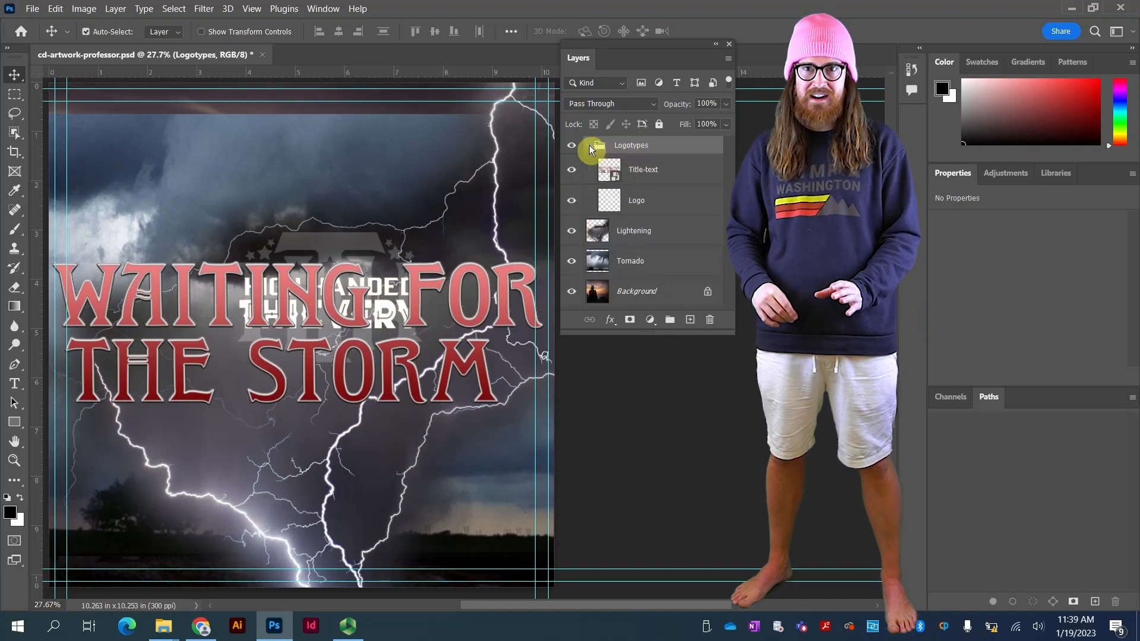
left_click(663, 168)
left_click(658, 201)
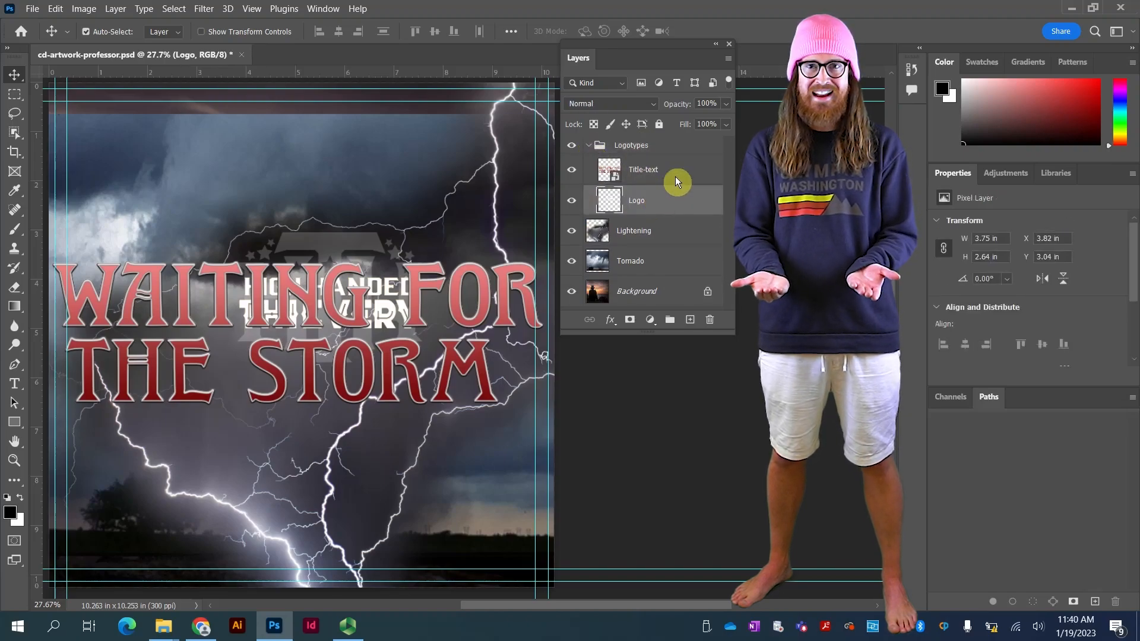
left_click(675, 175)
left_click(589, 146)
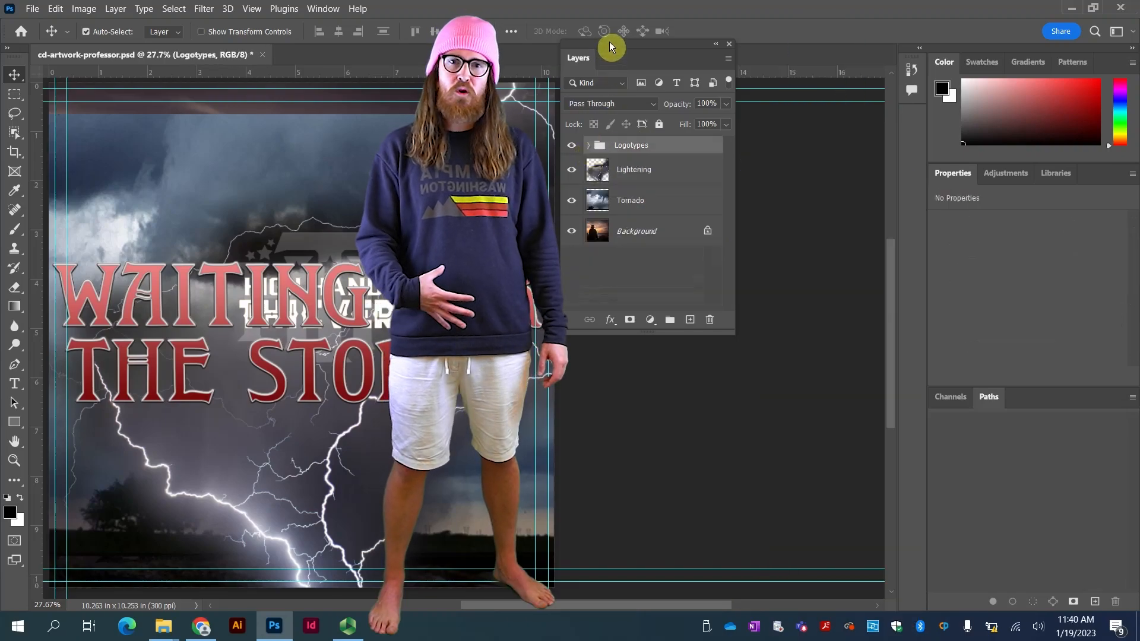
- Dock the Layers panel alongside Channels and Paths, and turn off the Move tool's Auto-Select option
left_click_drag(611, 44, 1020, 403)
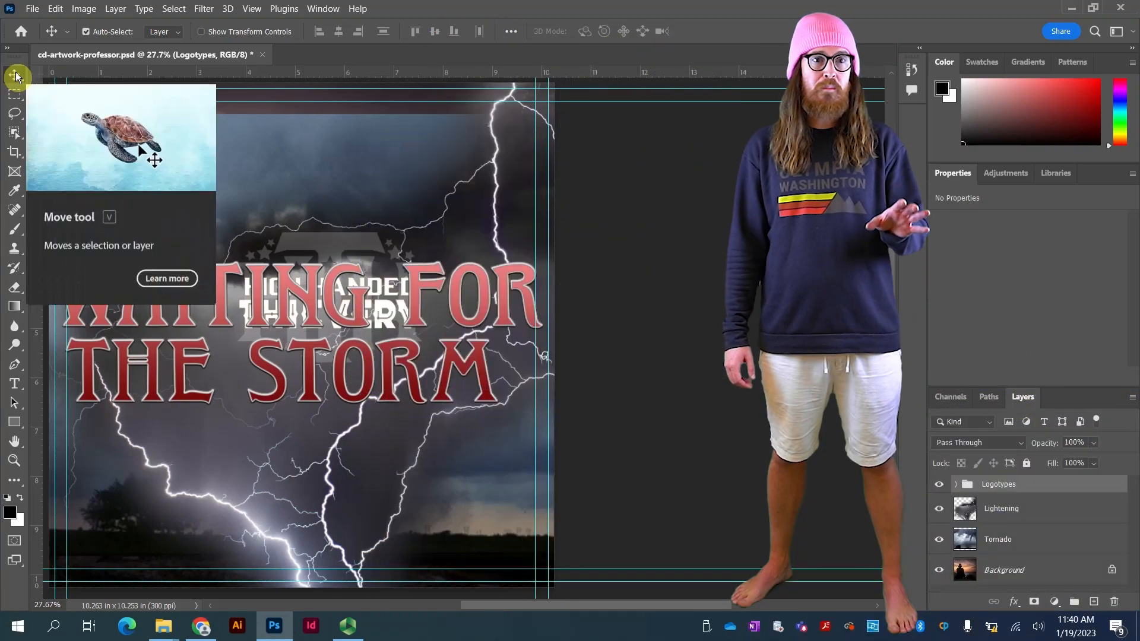
left_click(86, 32)
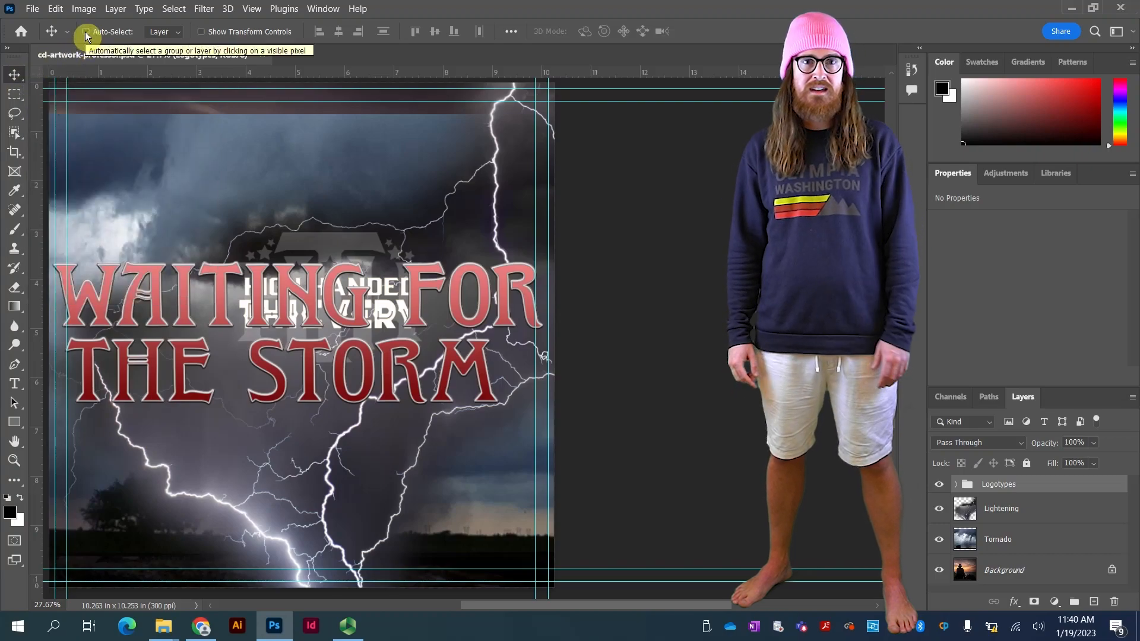
- Move the Title-text layer to the top of the artwork and scale it down to about 66% to fit between the side guides
left_click(1035, 320)
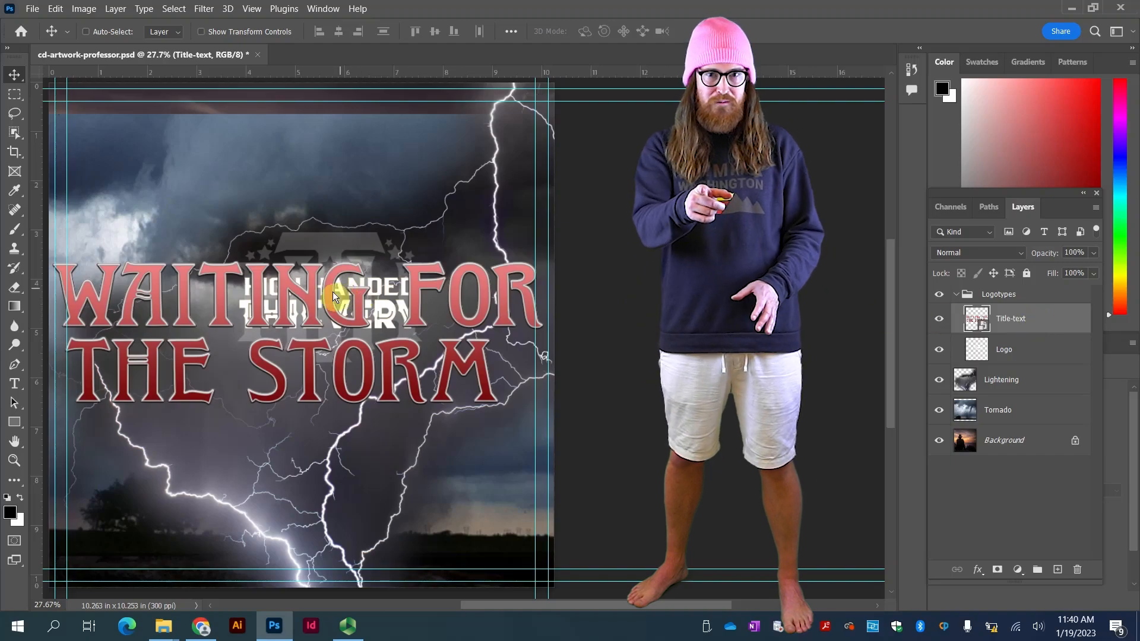
left_click_drag(327, 292, 347, 136)
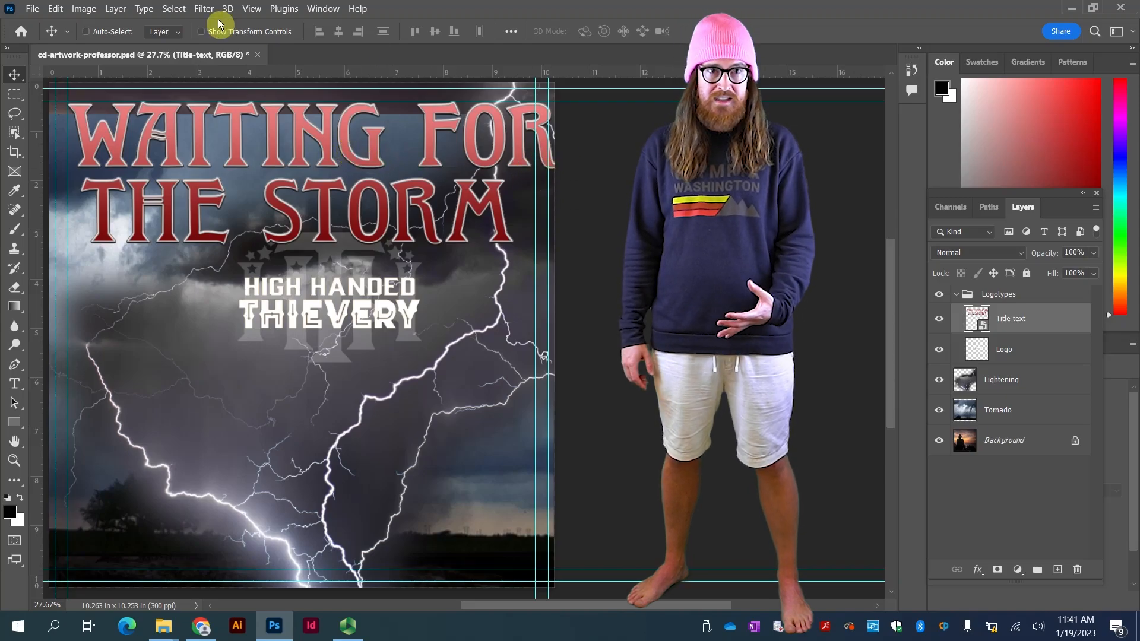
left_click(55, 9)
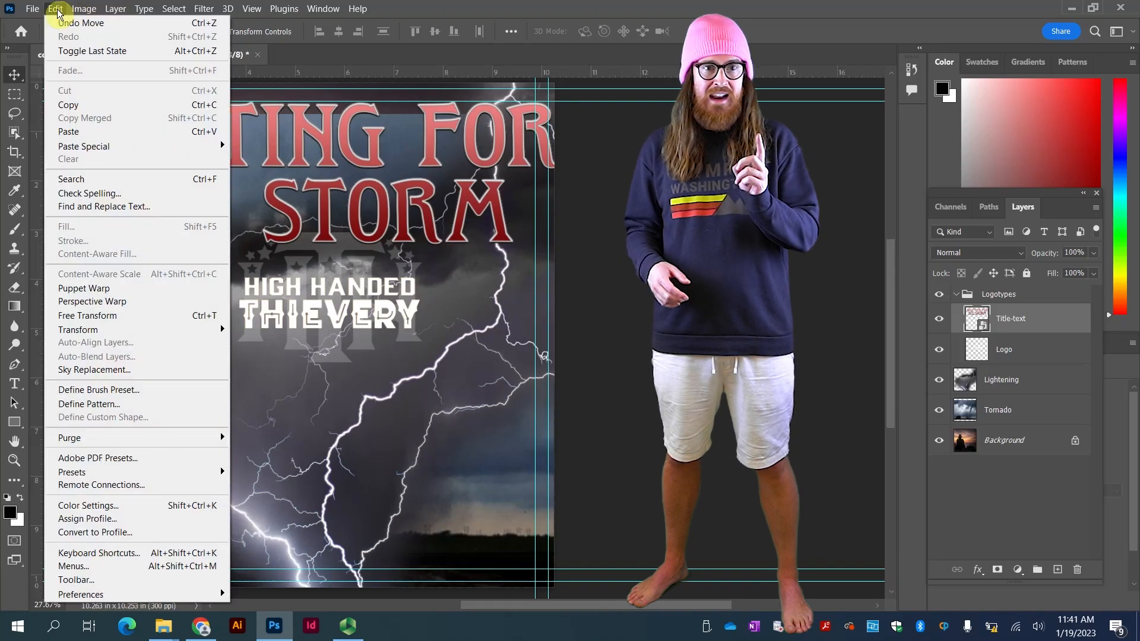
left_click(150, 312)
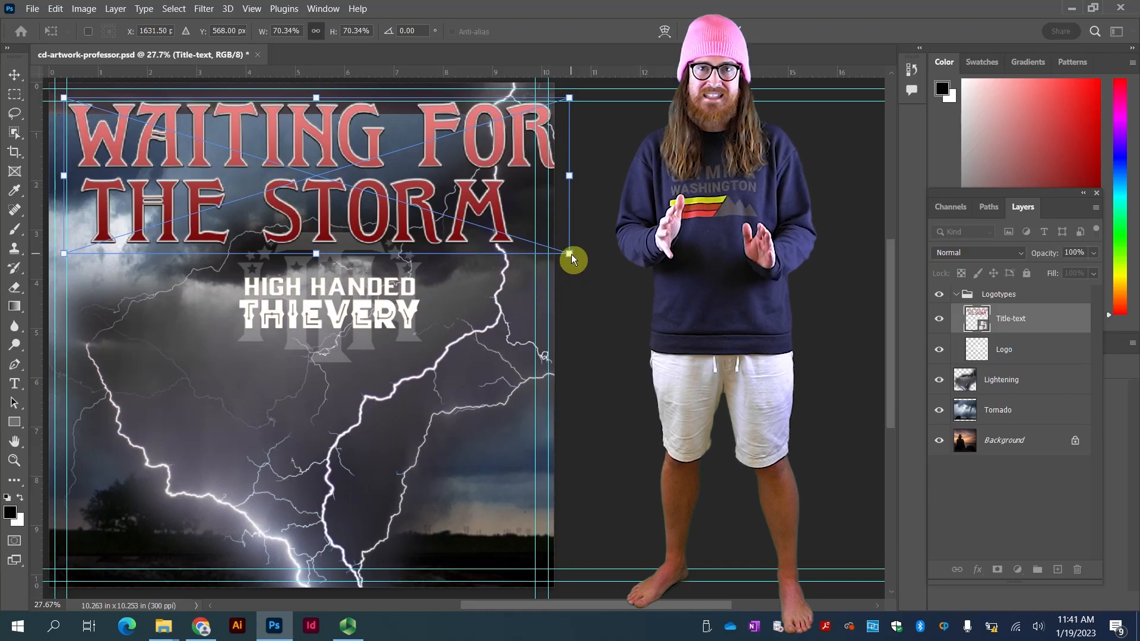
left_click_drag(571, 254, 543, 244)
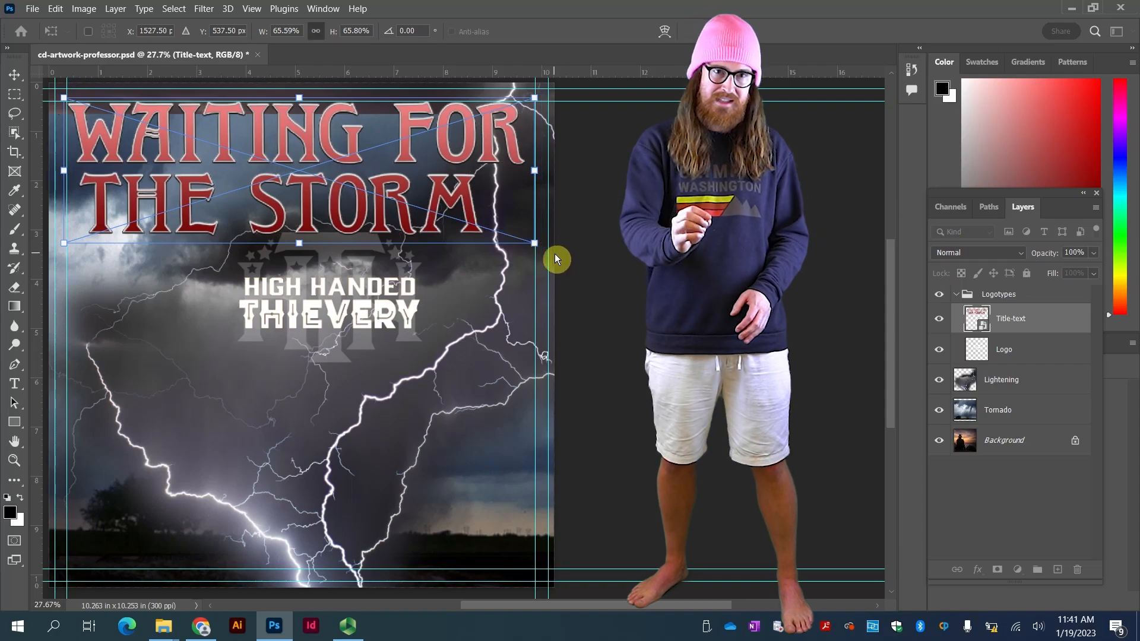
key("Return")
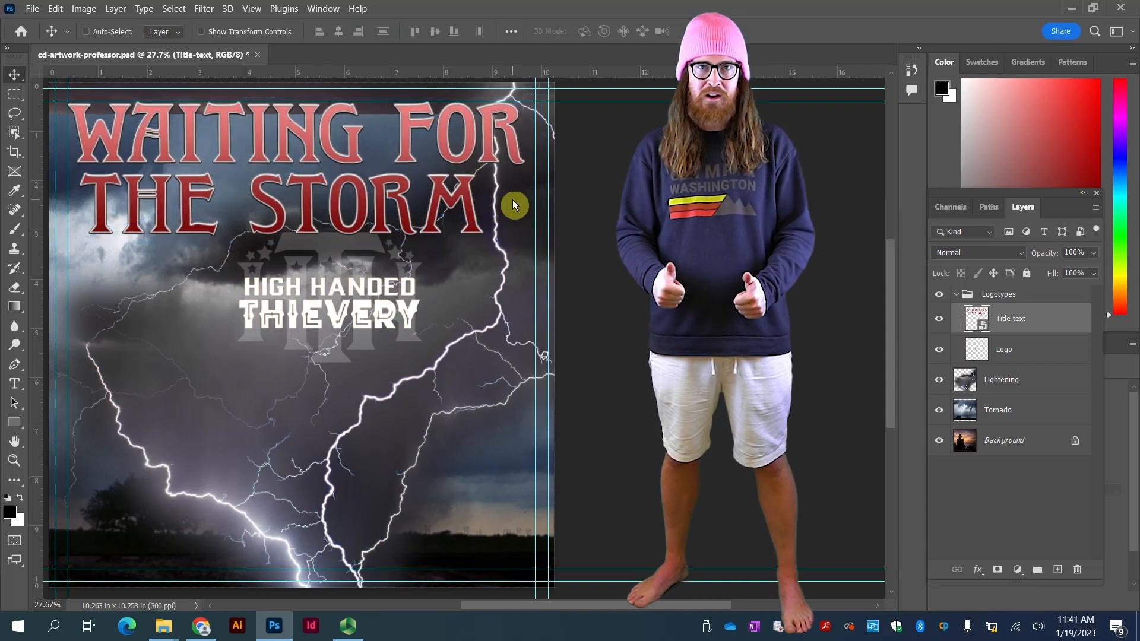
- Set the Title-text layer's width and height scale to 65% with a free transform, and save the document
key("ctrl+t")
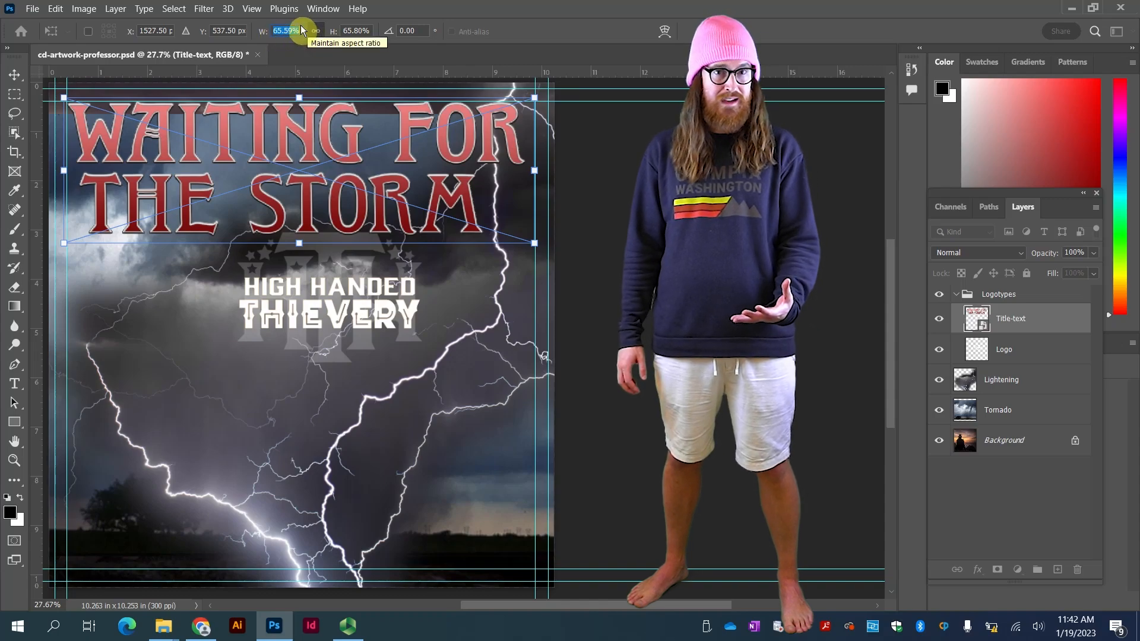
type("65")
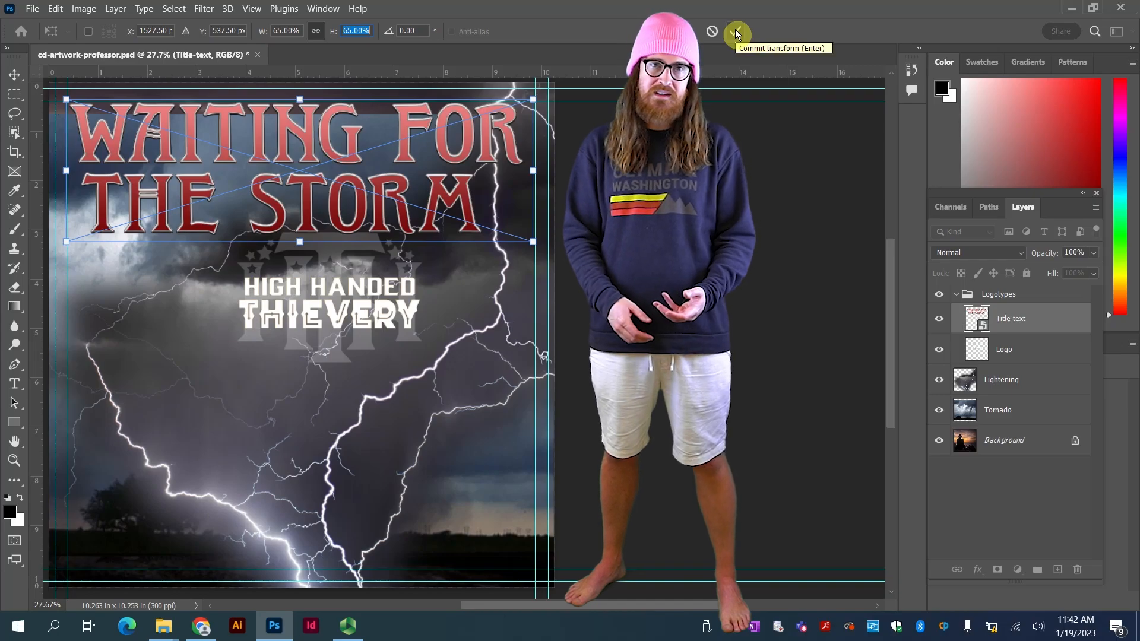
left_click(736, 33)
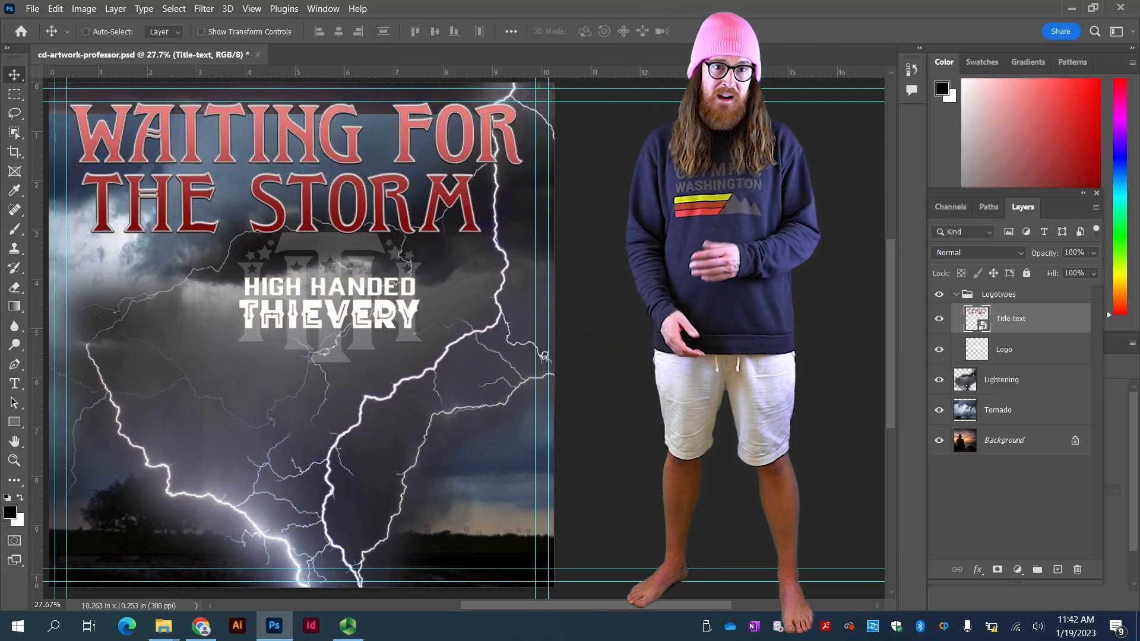
left_click(36, 10)
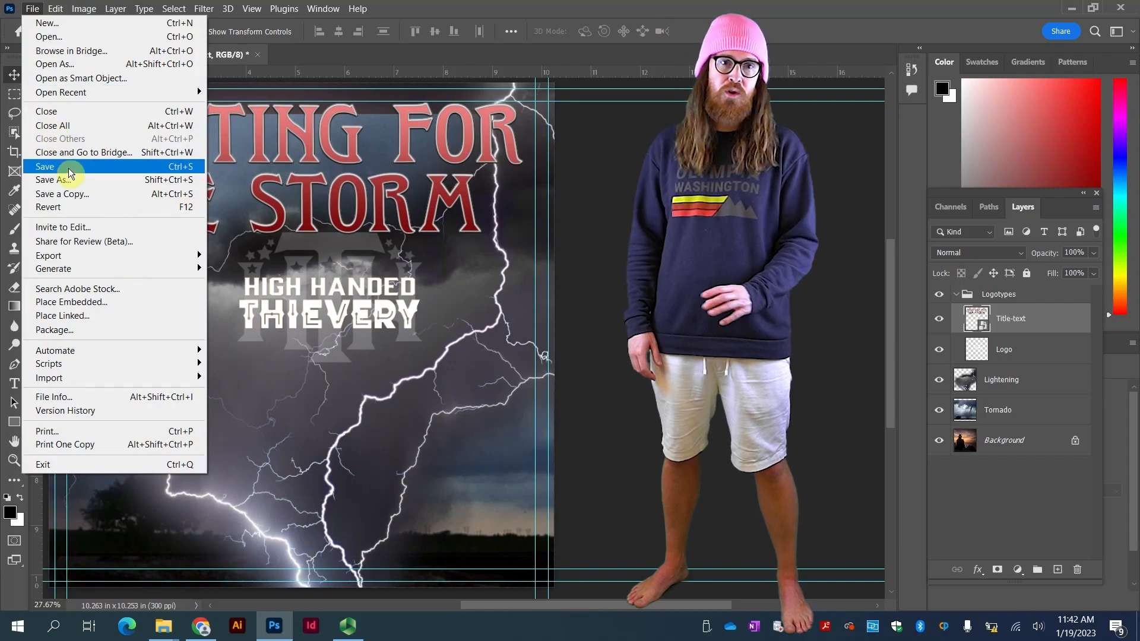
left_click(106, 166)
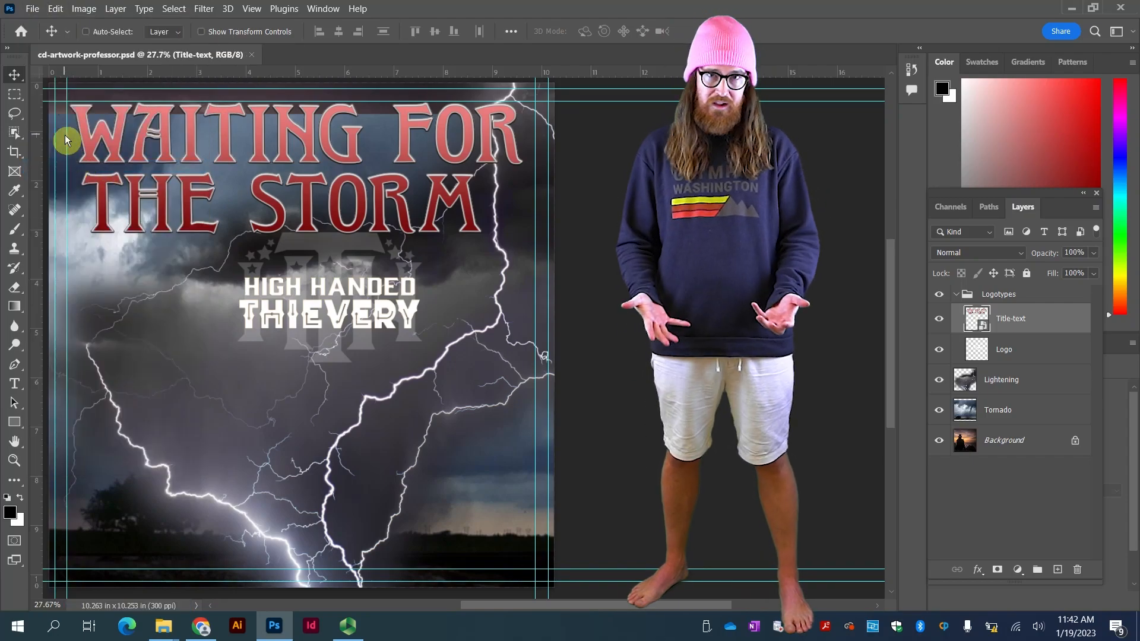
- Show only the Tornado layer, hiding all the others
left_click(939, 410, "alt")
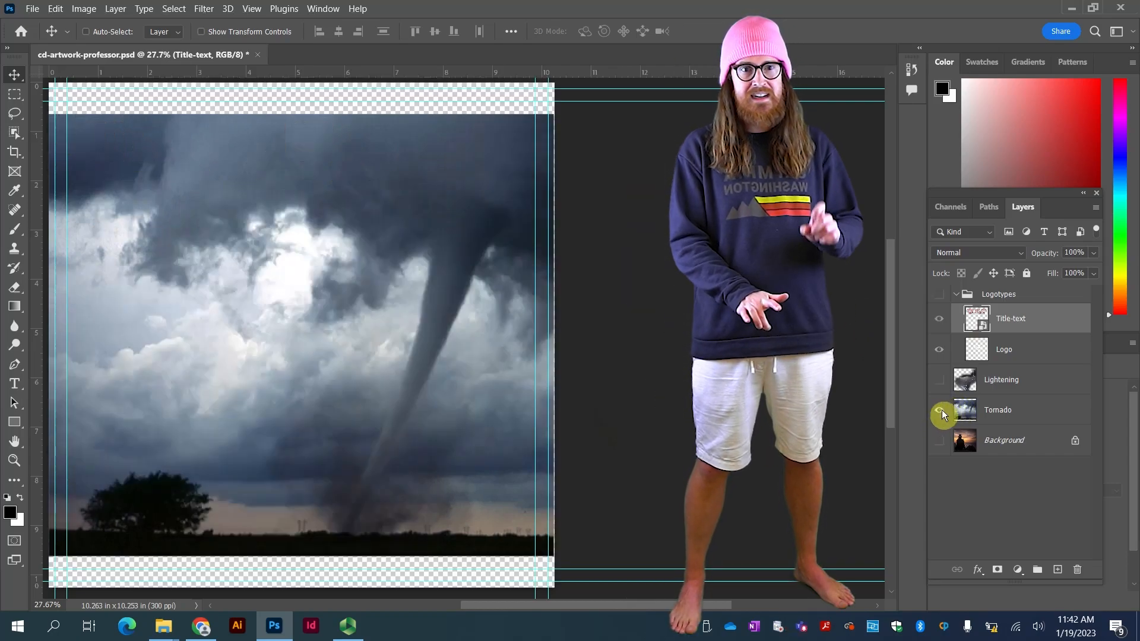
- Move the Tornado layer up to the canvas's top edge and flip it horizontally
left_click(1025, 410)
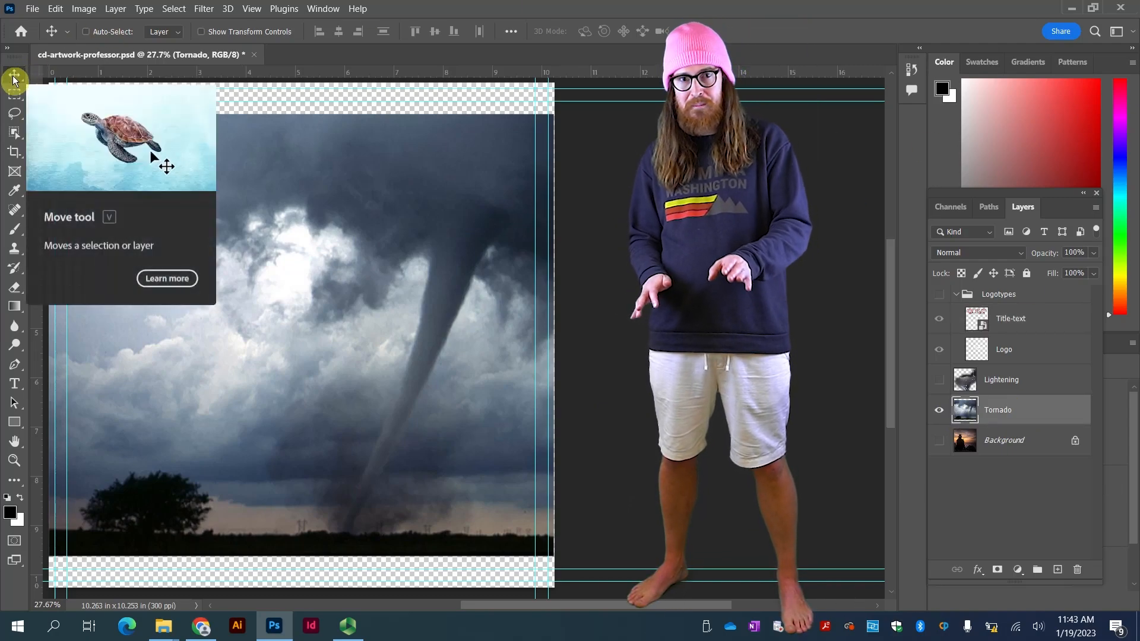
left_click_drag(236, 229, 235, 207)
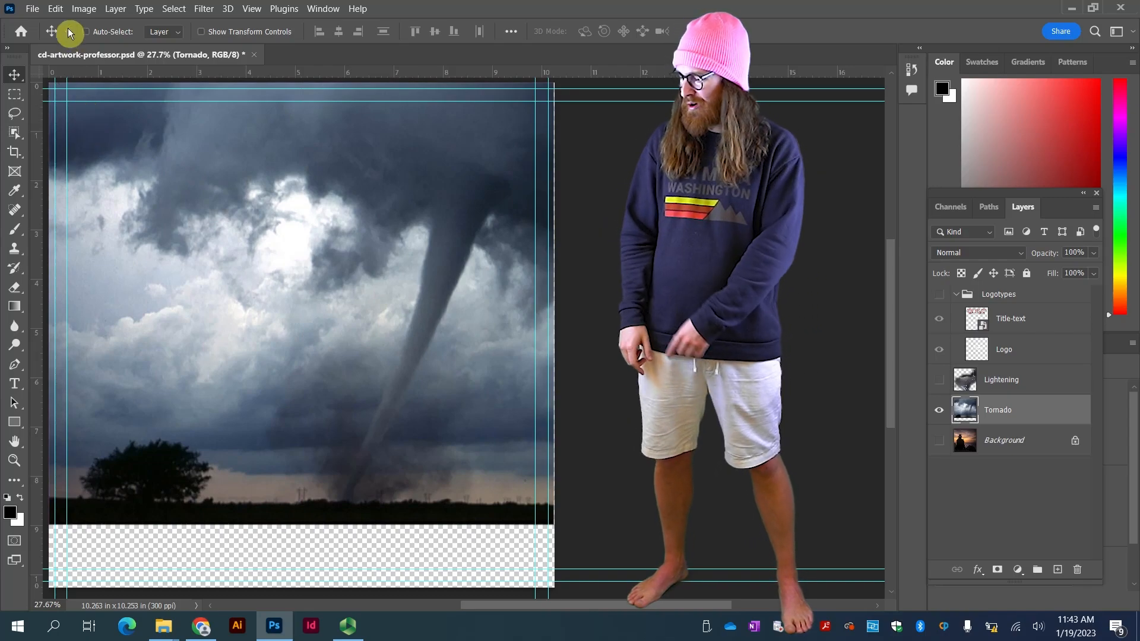
left_click(55, 9)
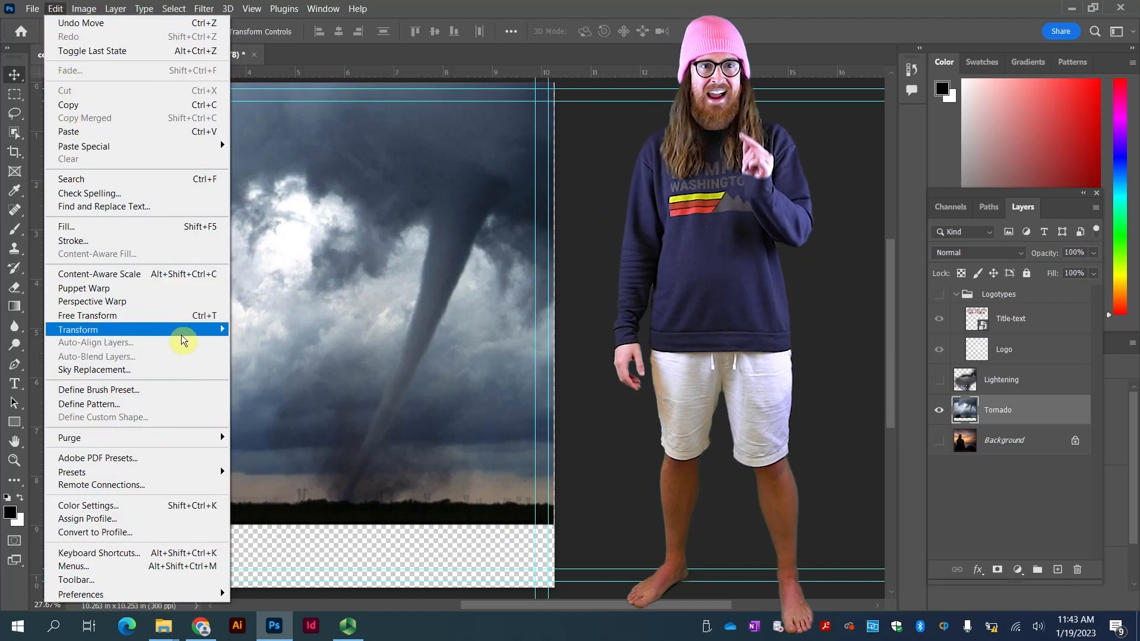
mouse_move(183, 333)
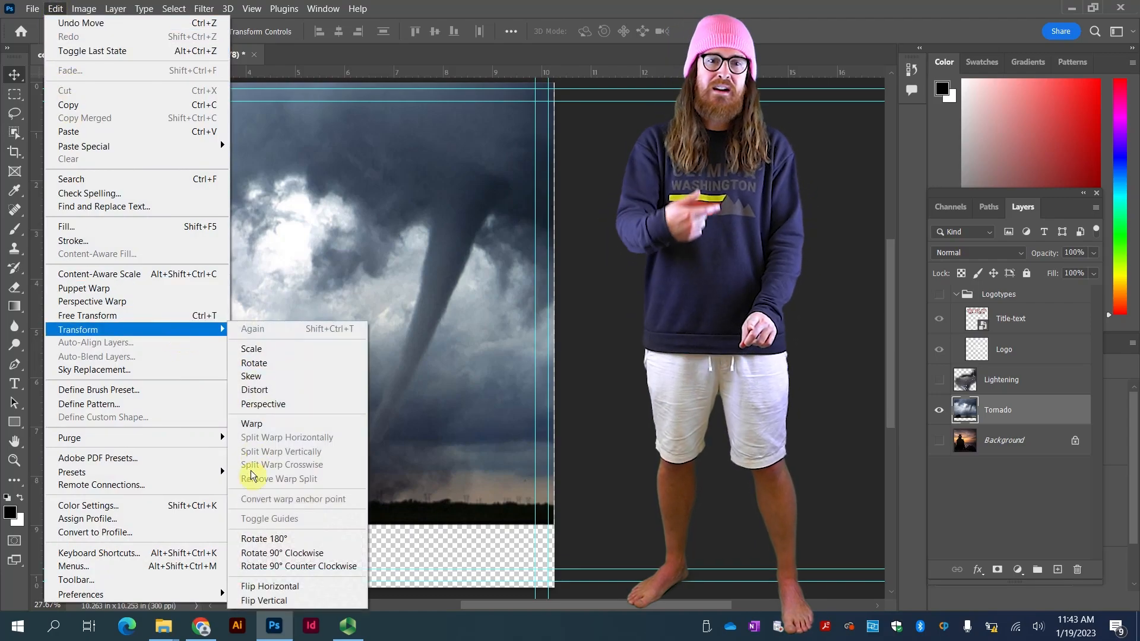
left_click(320, 587)
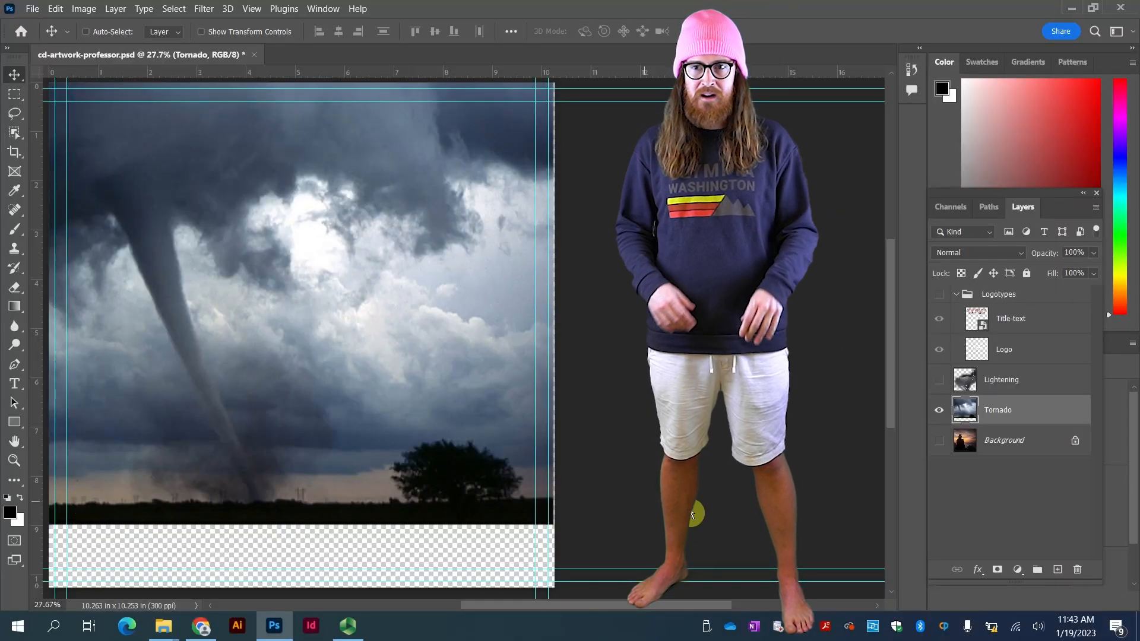
- Show the Lightening layer and move it left about 2.2 in to align with the canvas's right edge
left_click(939, 380)
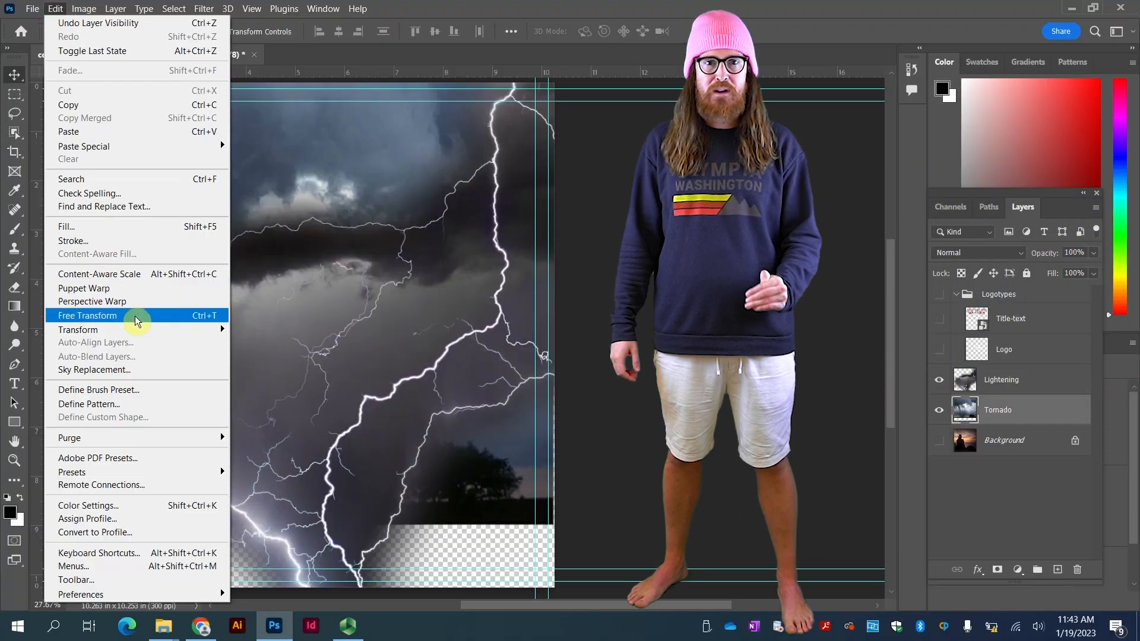
left_click(136, 320)
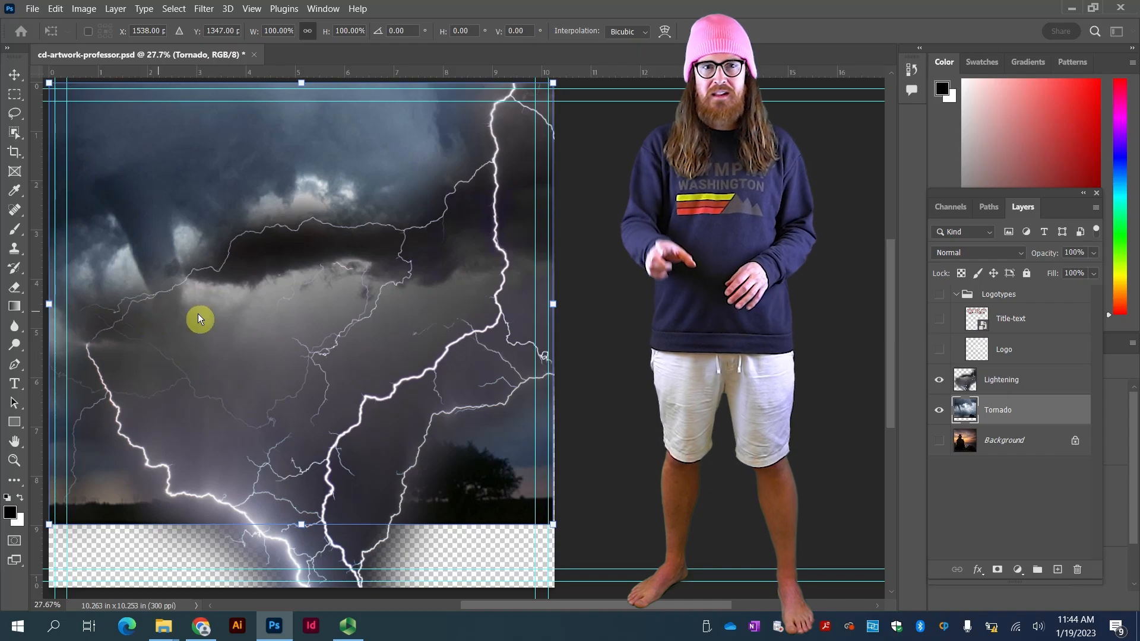
left_click_drag(198, 312, 201, 313)
left_click(996, 383)
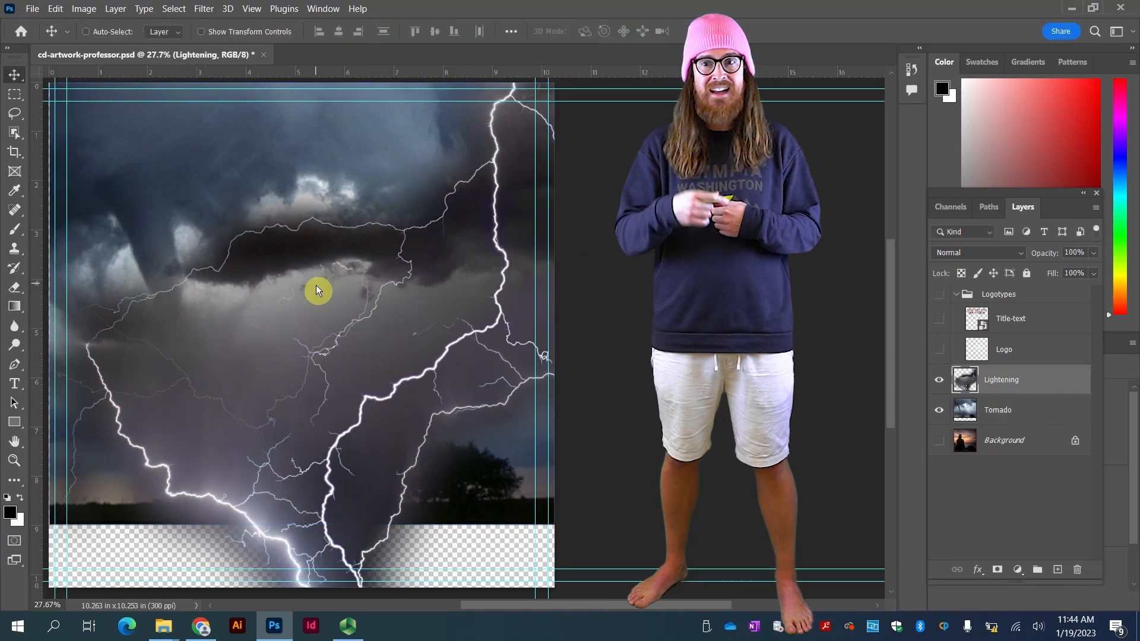
left_click_drag(316, 290, 207, 293)
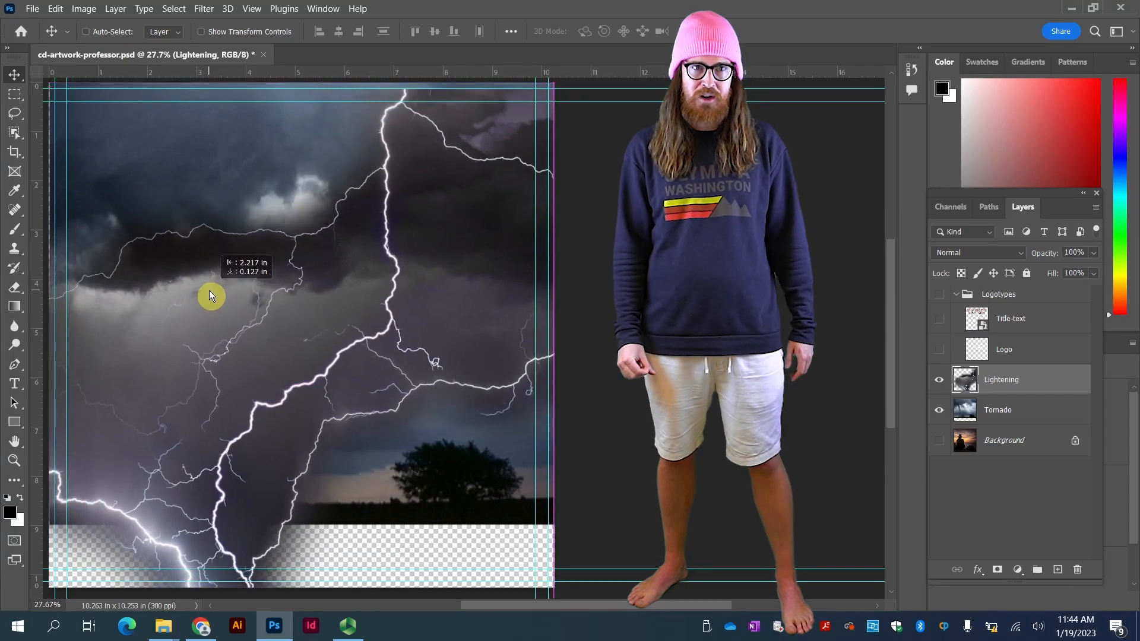
left_click_drag(209, 290, 210, 290)
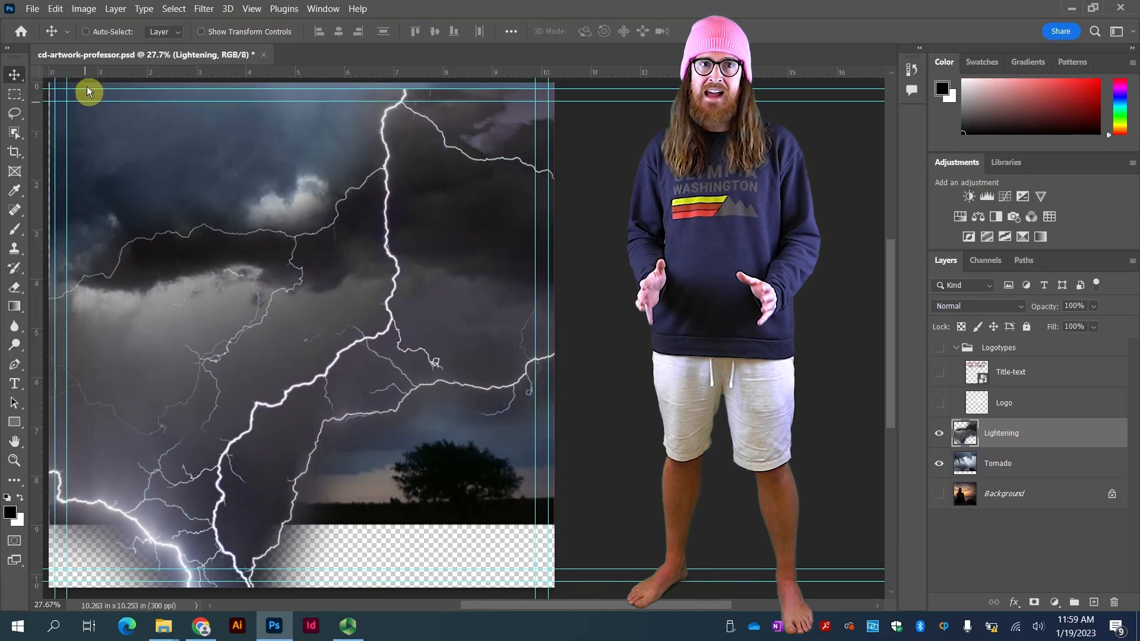
- Free-transform the Lightening layer and move it up to align with the canvas's top edge
left_click(61, 9)
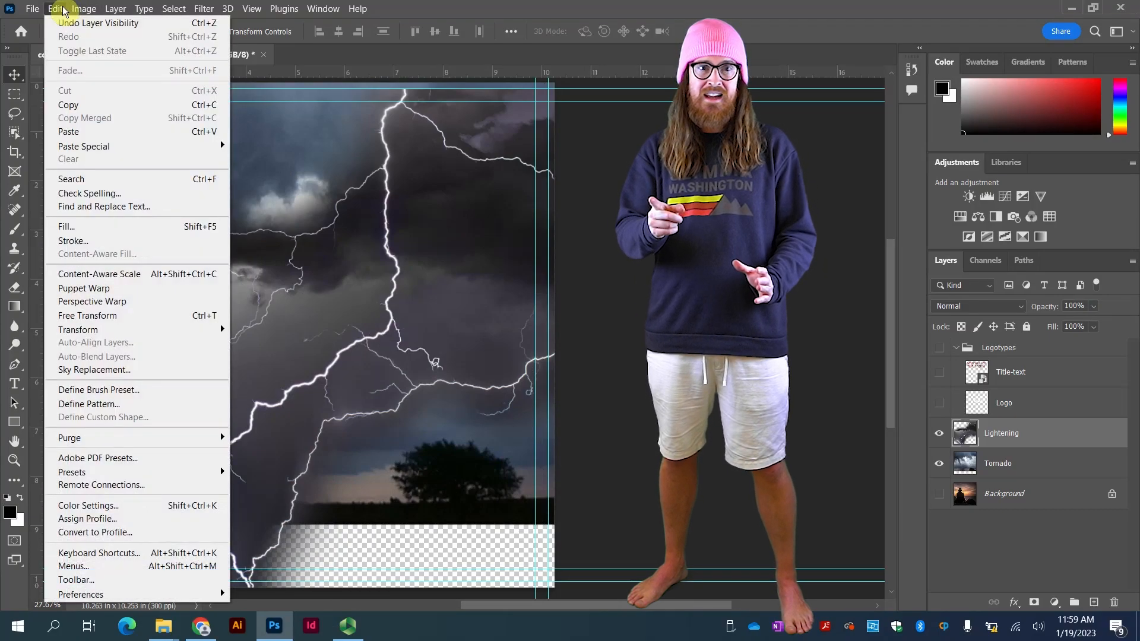
left_click(137, 319)
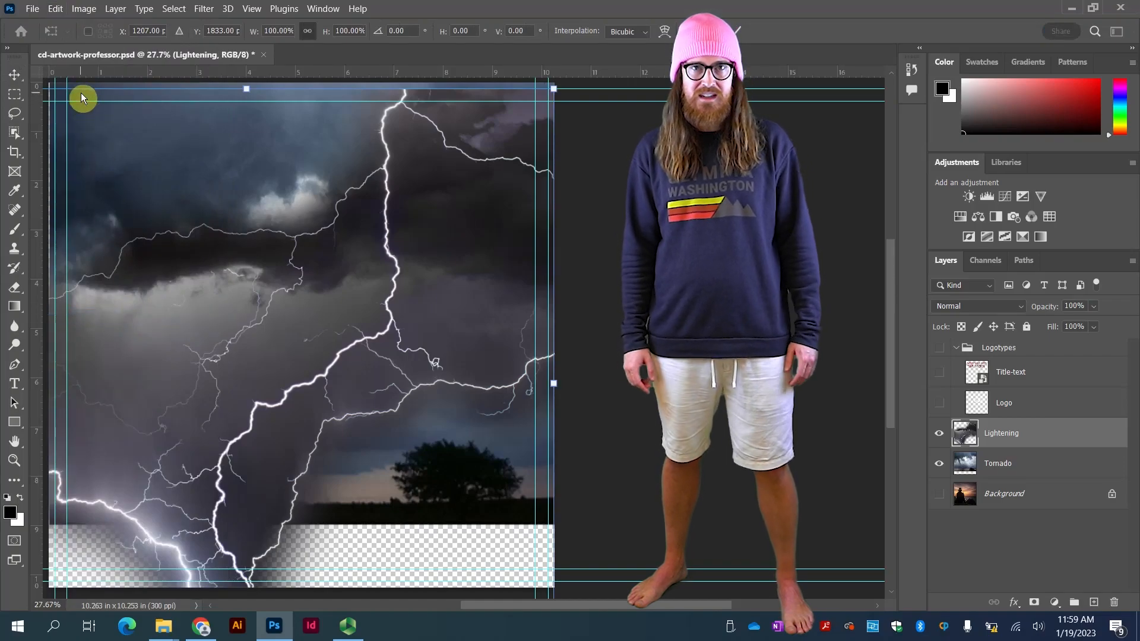
left_click_drag(399, 187, 406, 180)
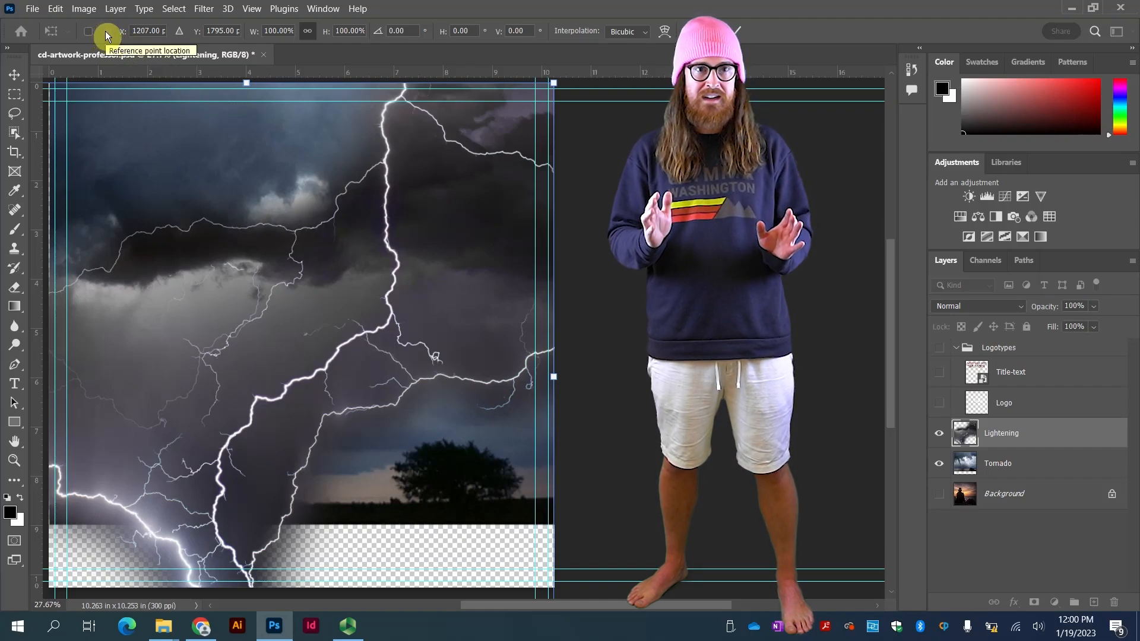
- Scale the Lightening layer to 75% about its top-right reference point and save the document
left_click(89, 31)
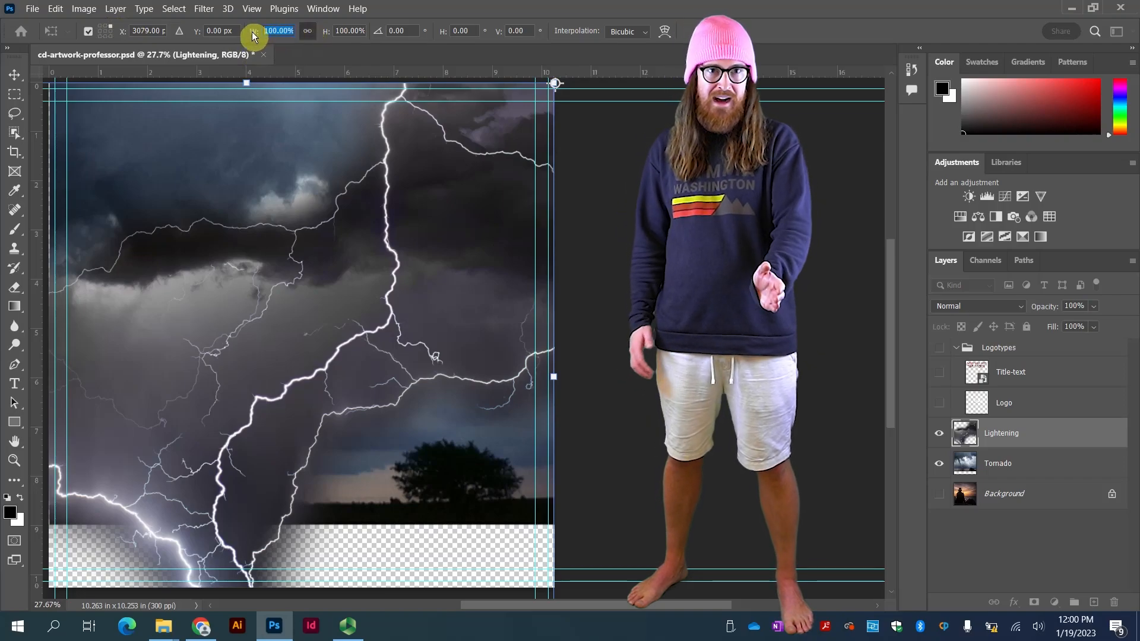
type("75")
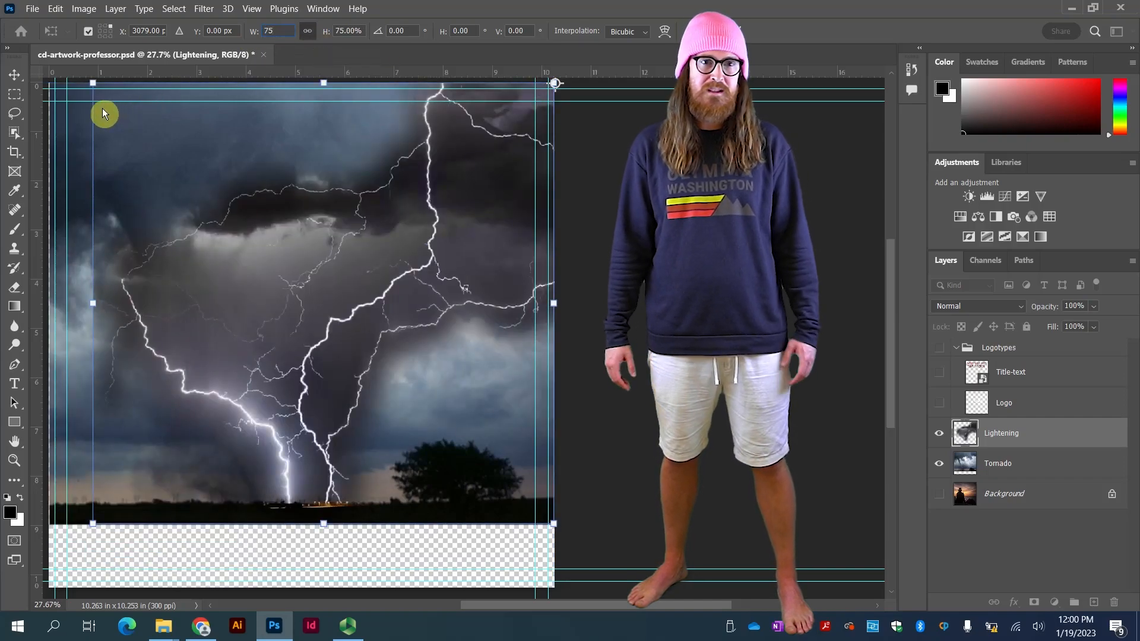
key("Return")
left_click(32, 9)
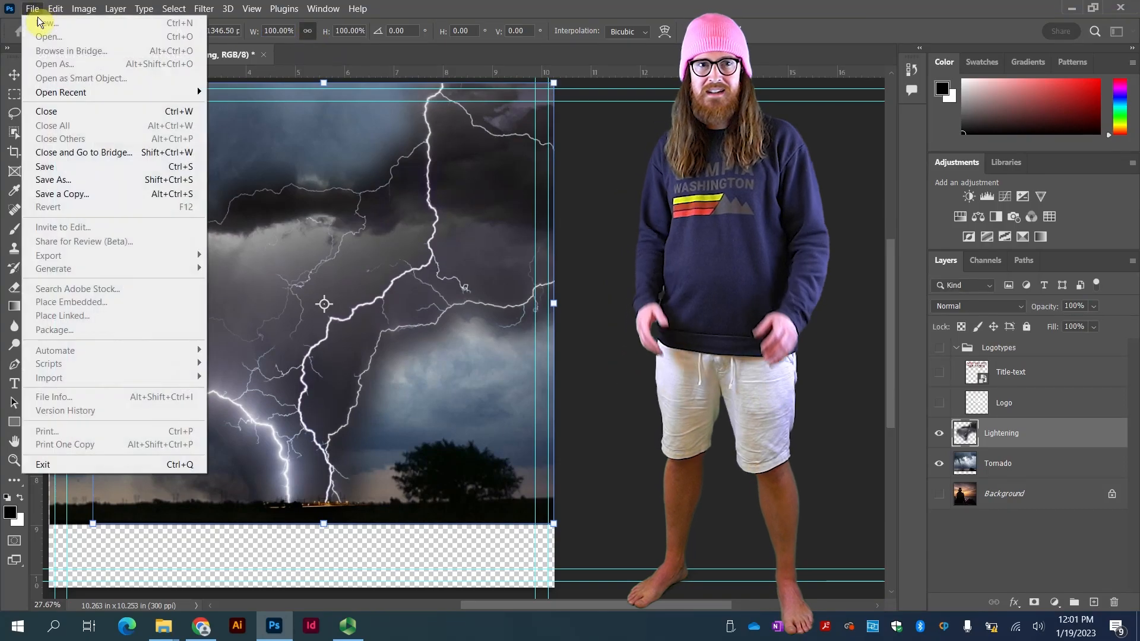
left_click(112, 167)
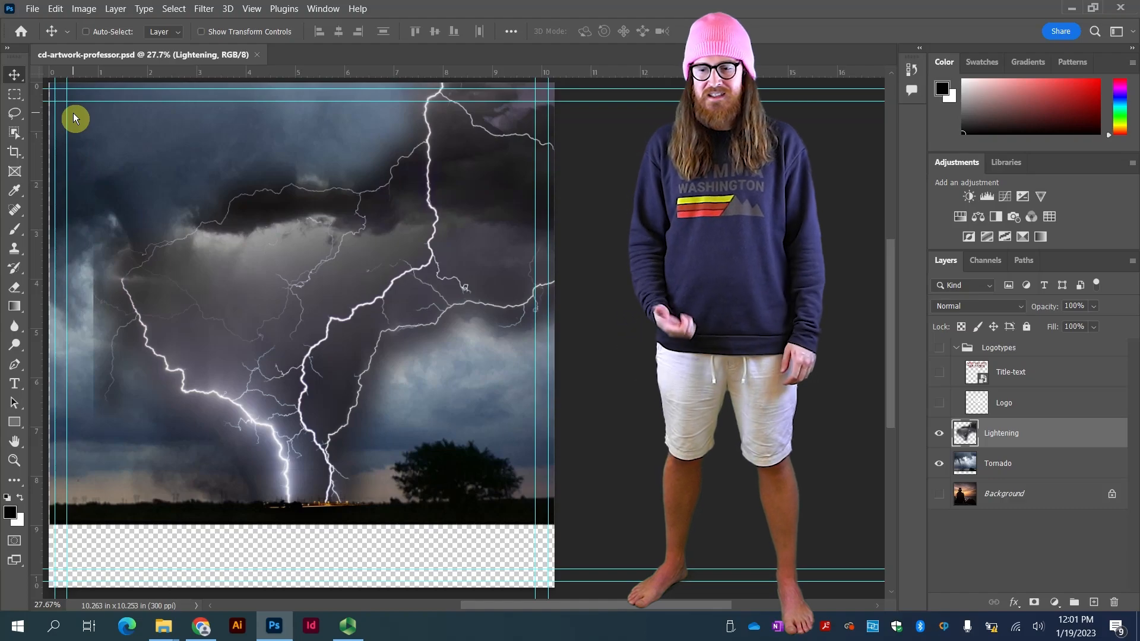
- Show only the Background layer and check which transform commands are available for the locked image
left_click(939, 494, "alt")
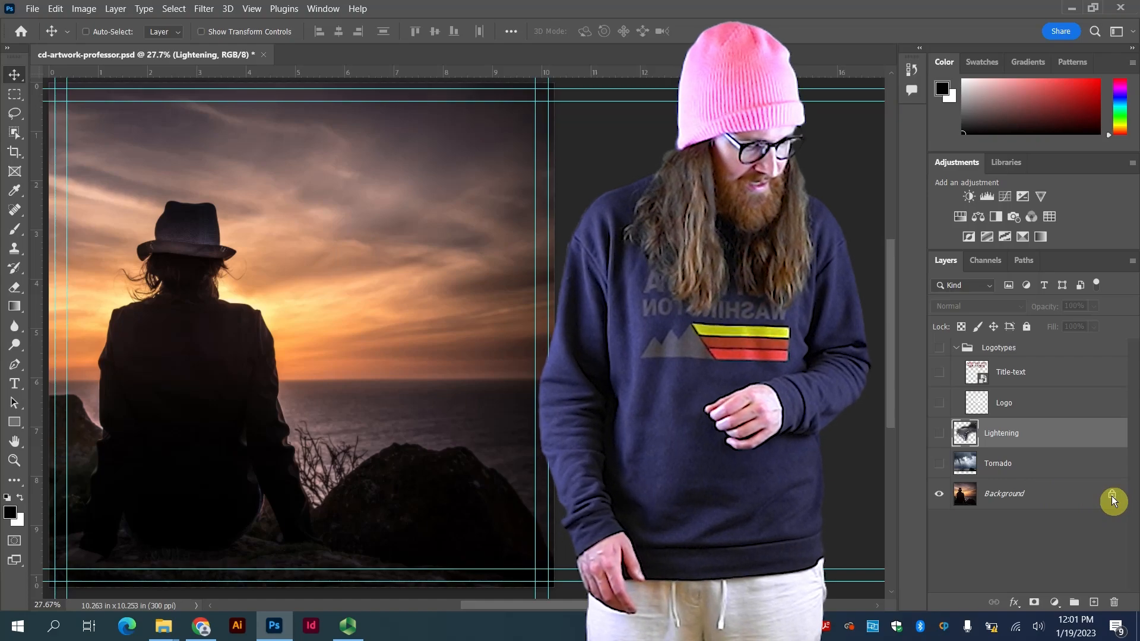
mouse_move(1112, 501)
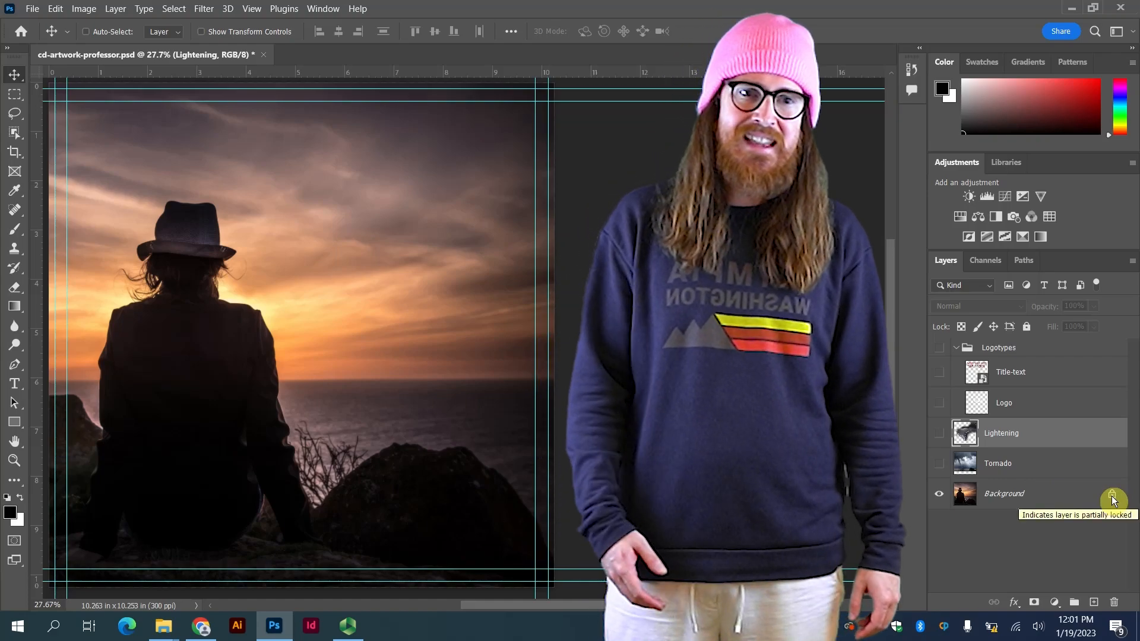
left_click(55, 8)
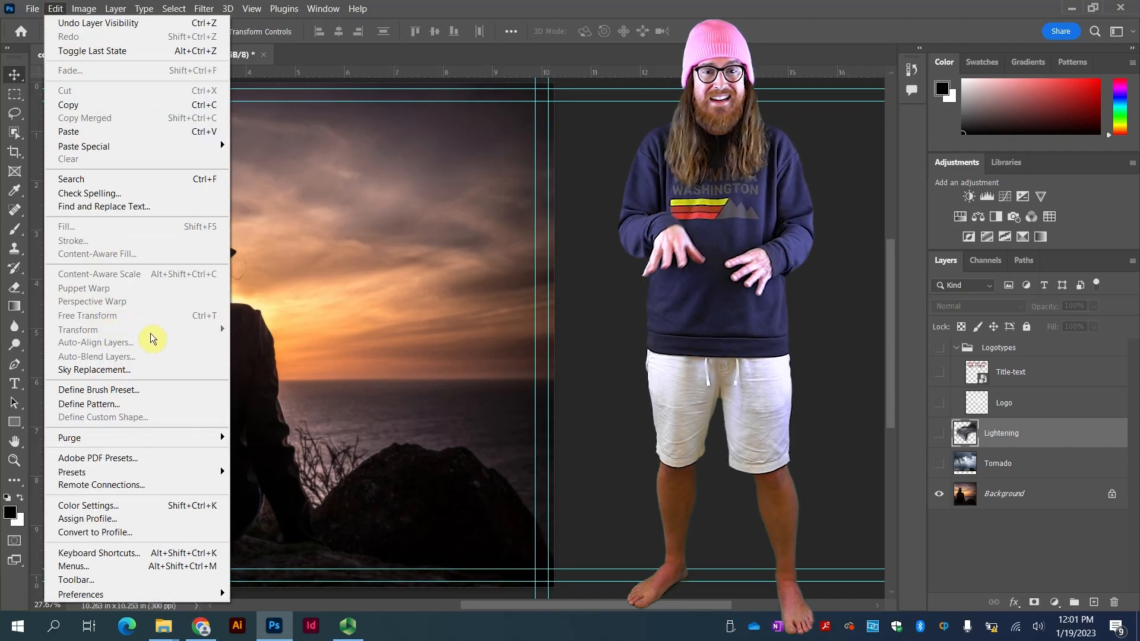
left_click(54, 10)
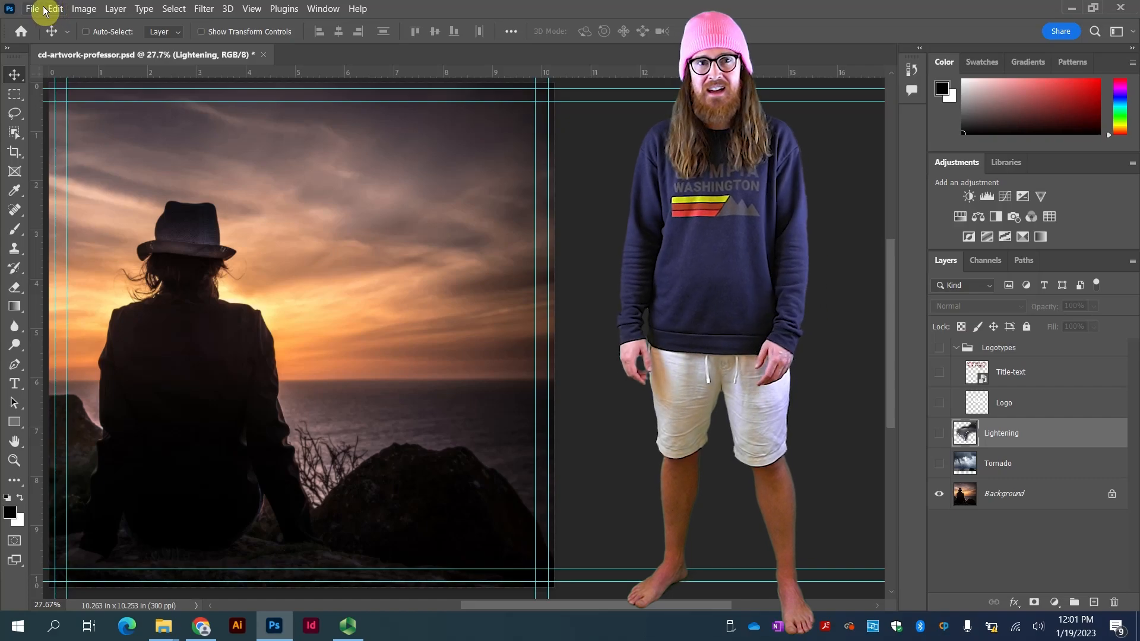
- Flip the entire canvas horizontally
left_click(83, 8)
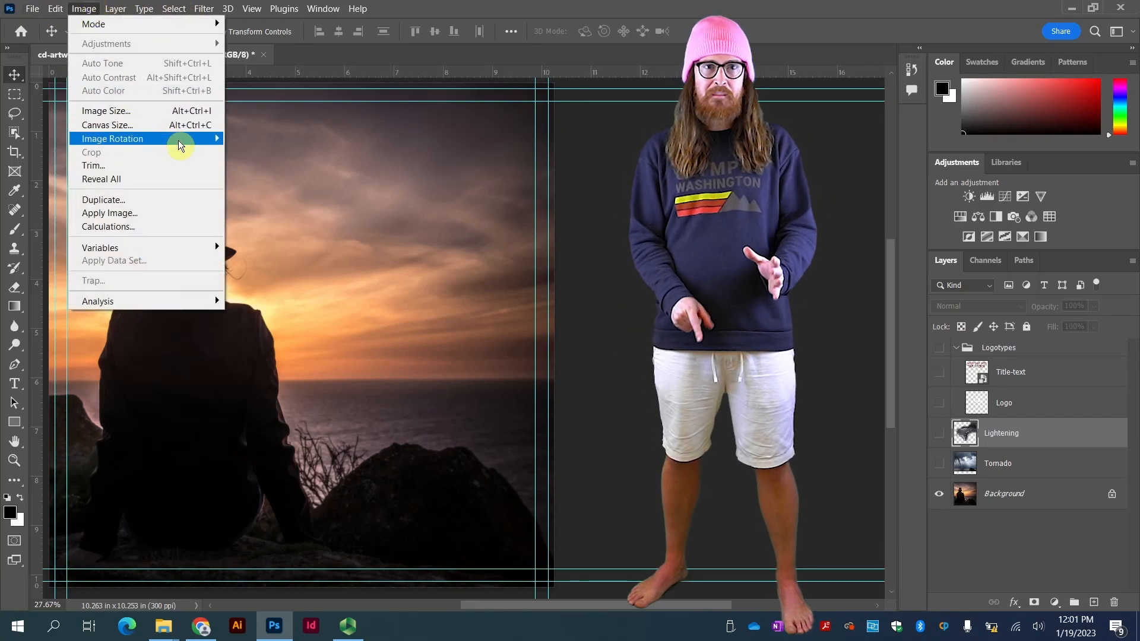
mouse_move(180, 144)
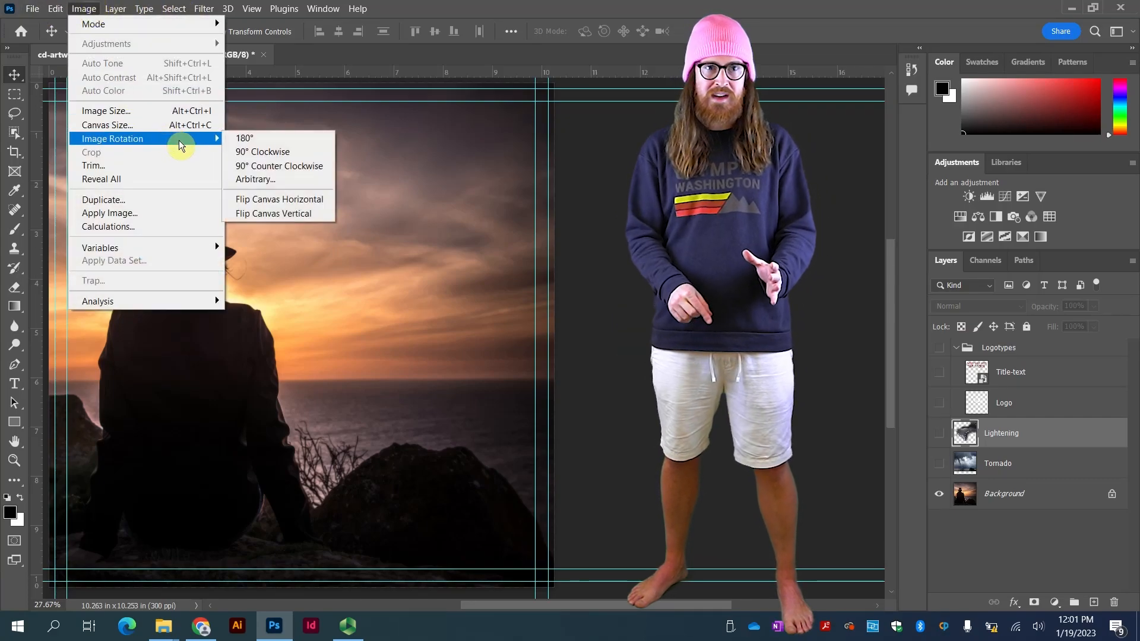
left_click(280, 200)
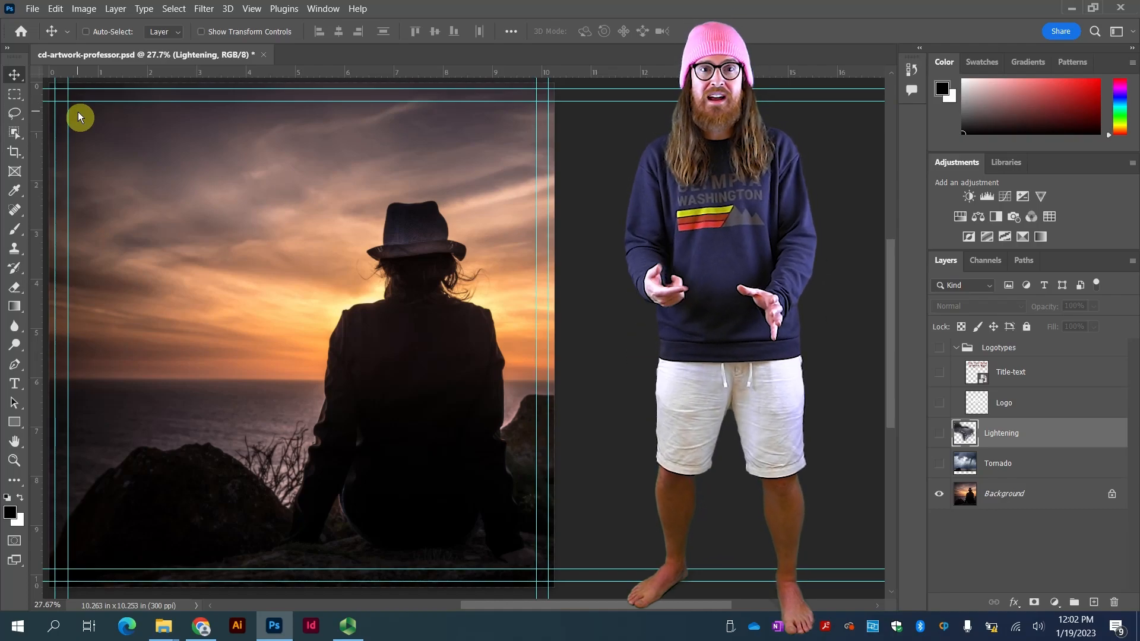
- Show the Title-text and Logo layers to inspect the flip's effect, and hide them and the Logotypes group again
left_click(940, 347)
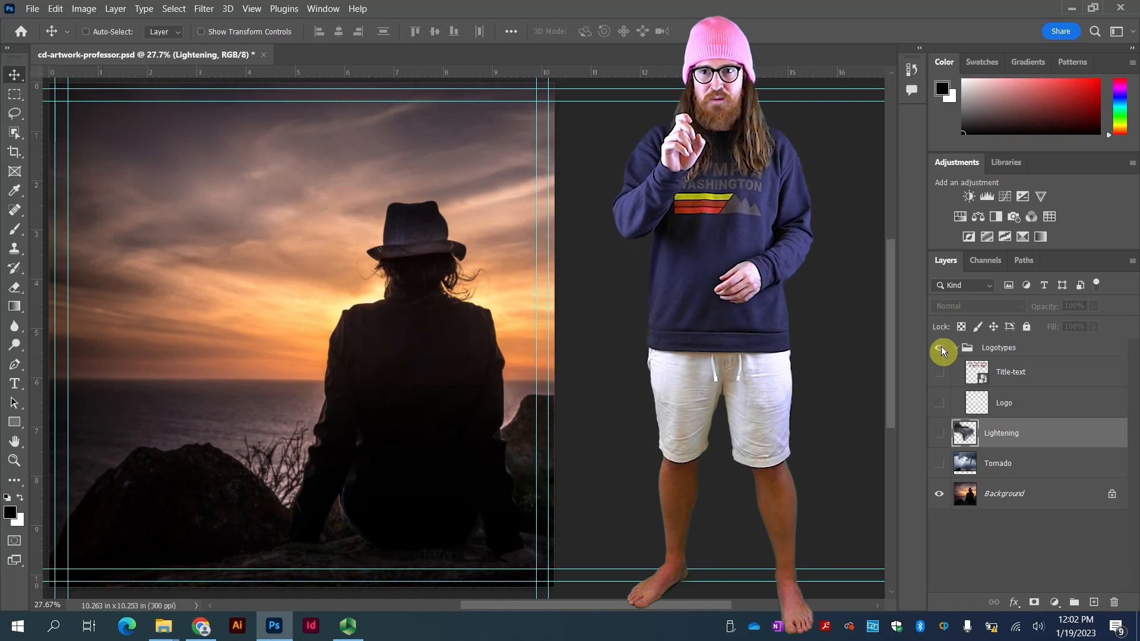
left_click(941, 348)
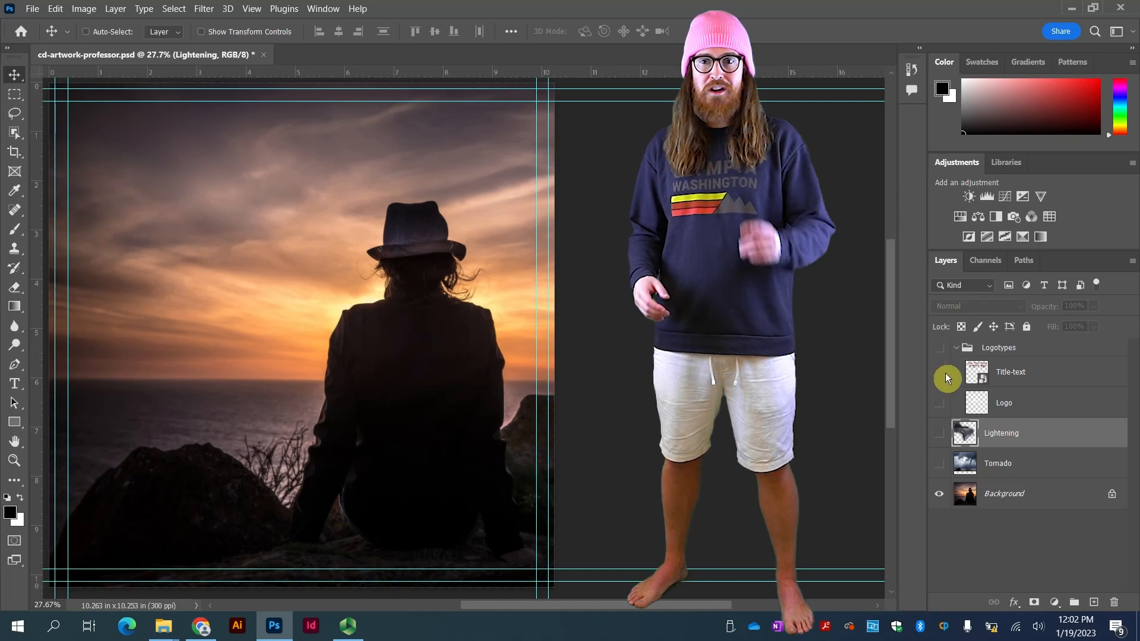
left_click(940, 372)
left_click(940, 403)
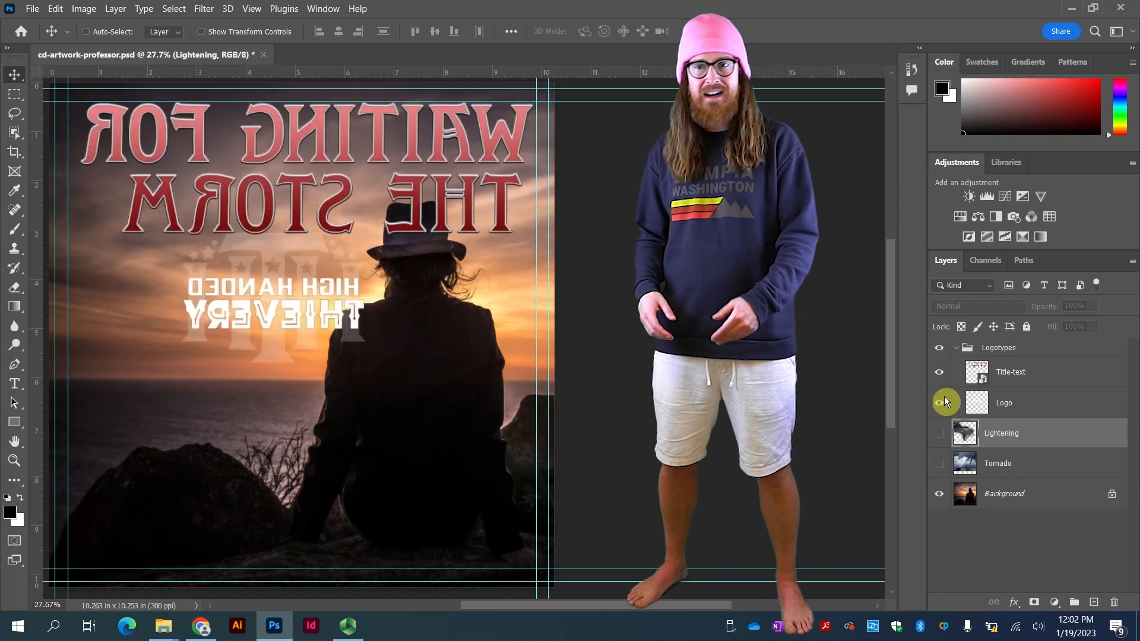
left_click(944, 396)
left_click(939, 374)
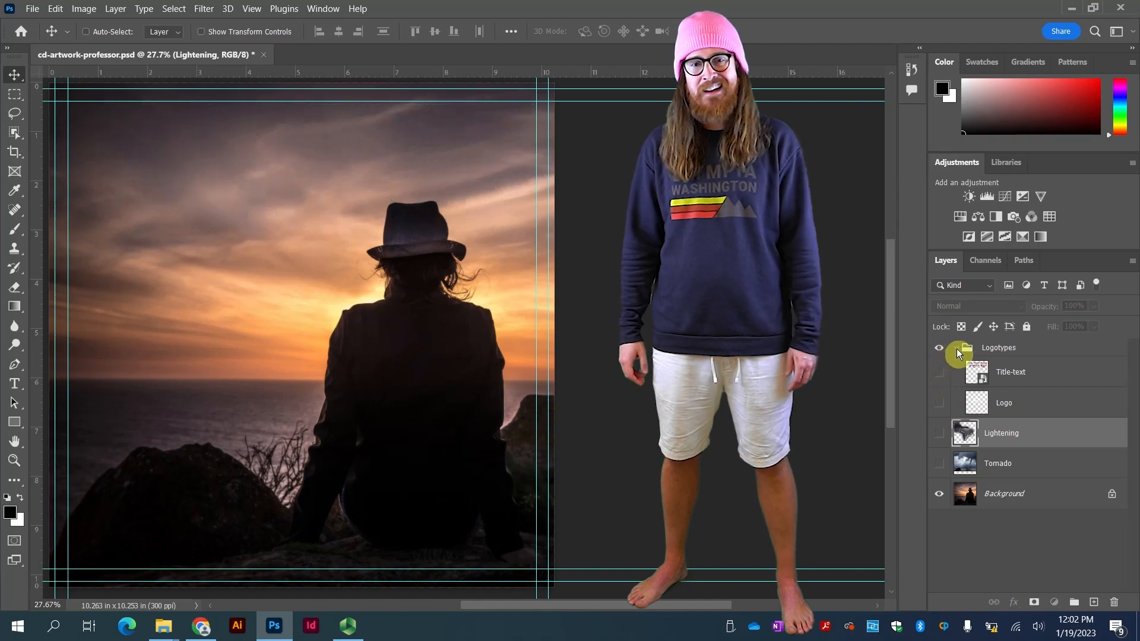
left_click(957, 348)
left_click(939, 348)
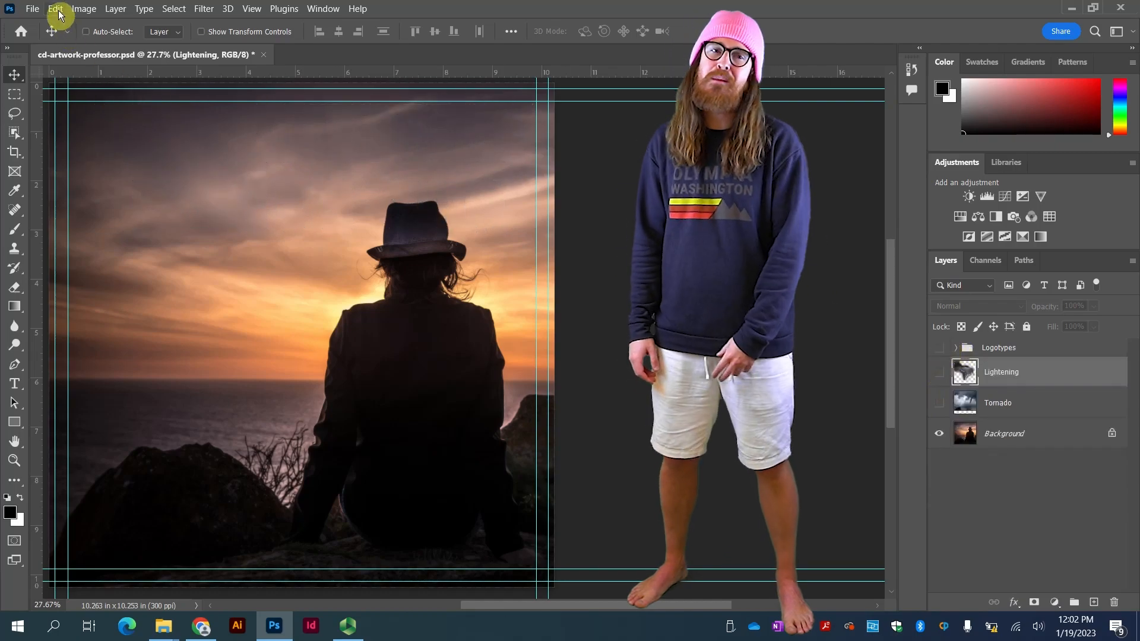
- Undo the layer visibility changes and the horizontal canvas flip
left_click(59, 16)
left_click(60, 22)
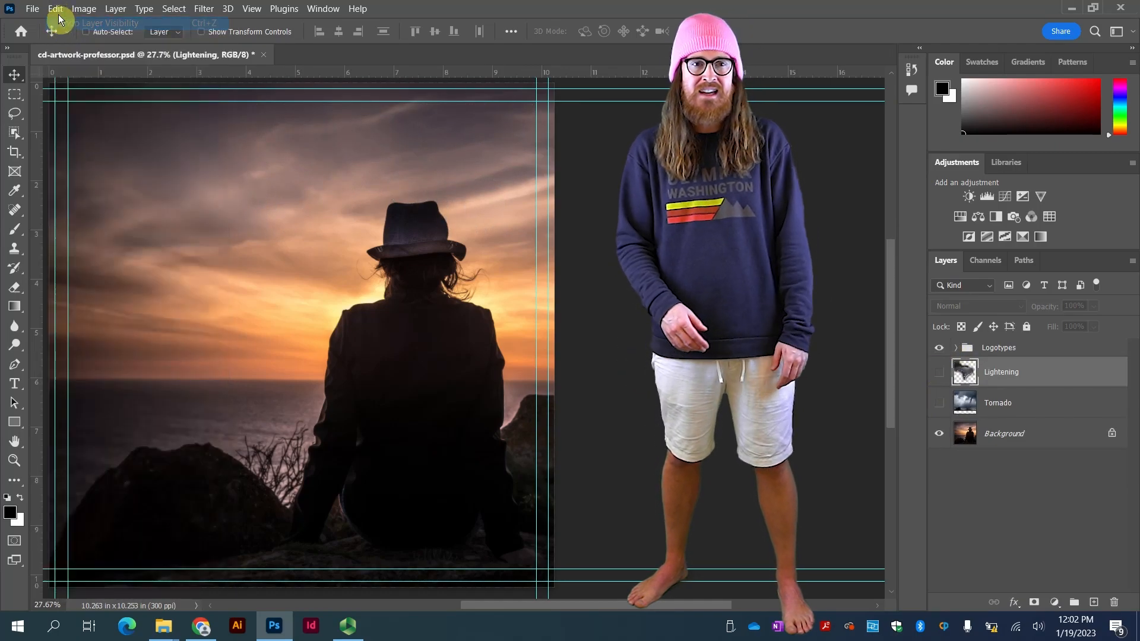
left_click(57, 12)
left_click(60, 22)
left_click(55, 12)
left_click(60, 23)
left_click(55, 11)
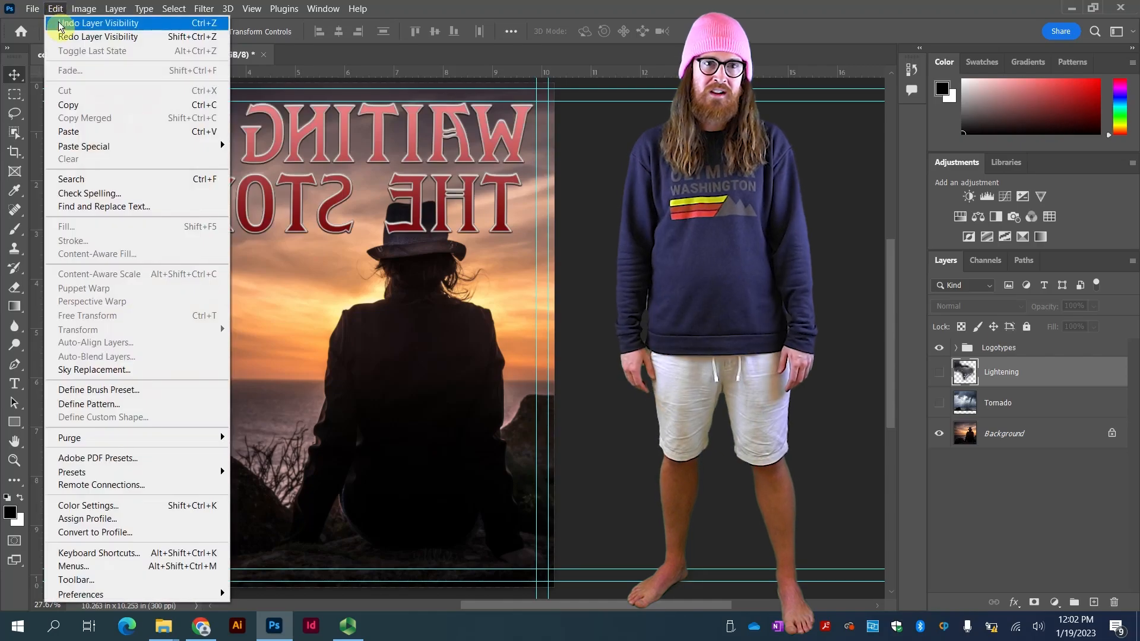
left_click(60, 23)
left_click(56, 12)
left_click(60, 22)
left_click(55, 12)
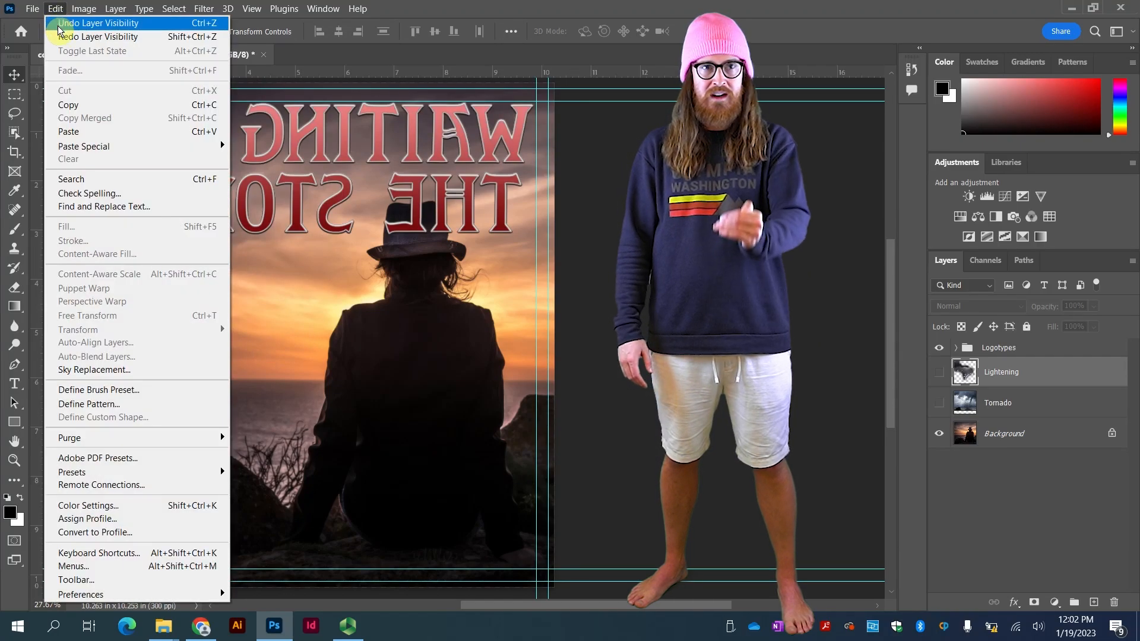
left_click(59, 25)
left_click(55, 12)
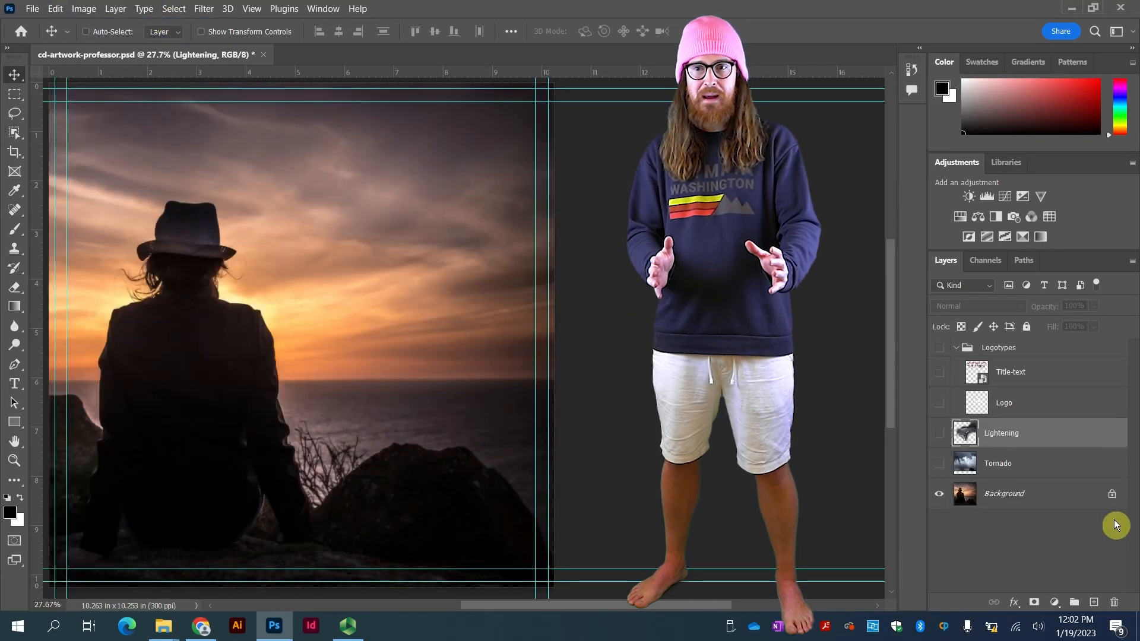
- Unlock the Background layer to convert it into a regular layer
left_click(1112, 496)
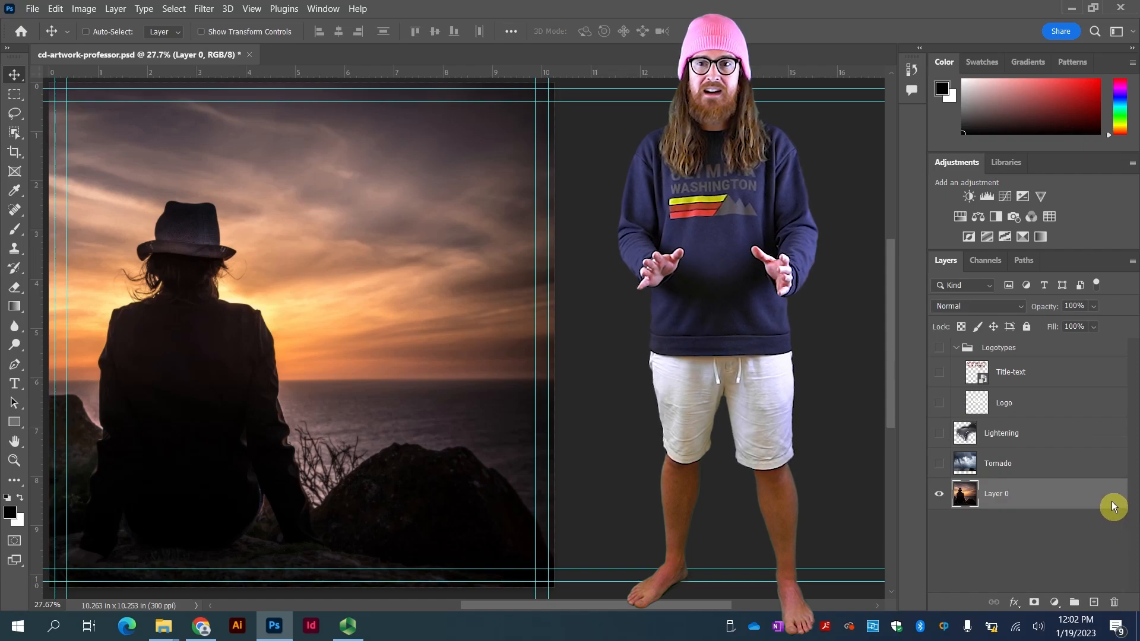
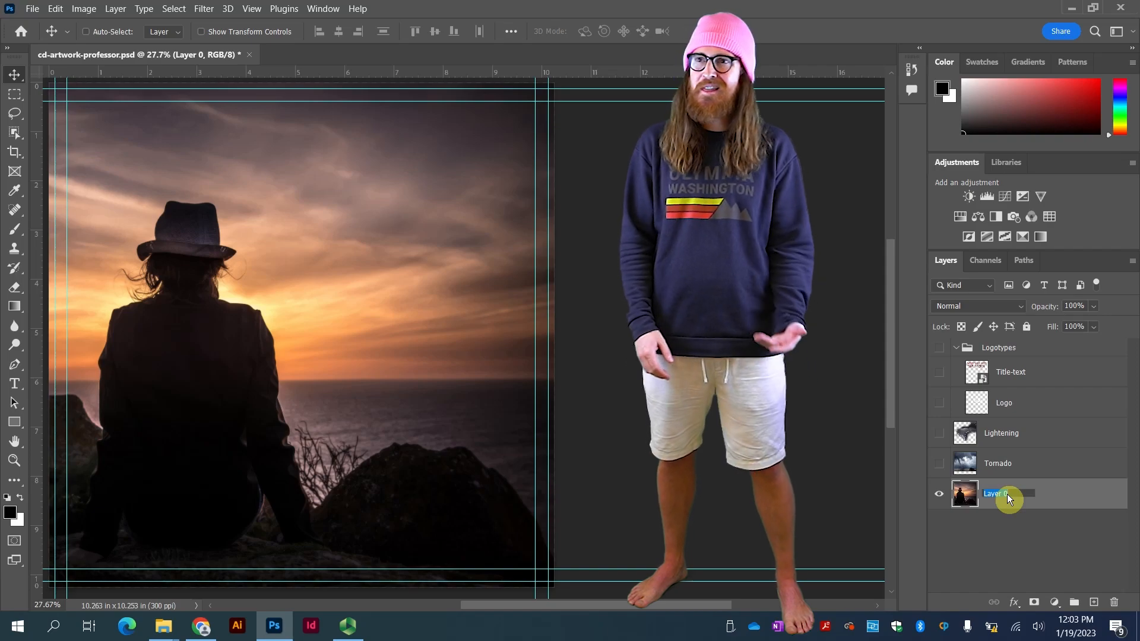
- Rename the unlocked background layer Sunrise and flip that layer horizontally
type("Sunrise")
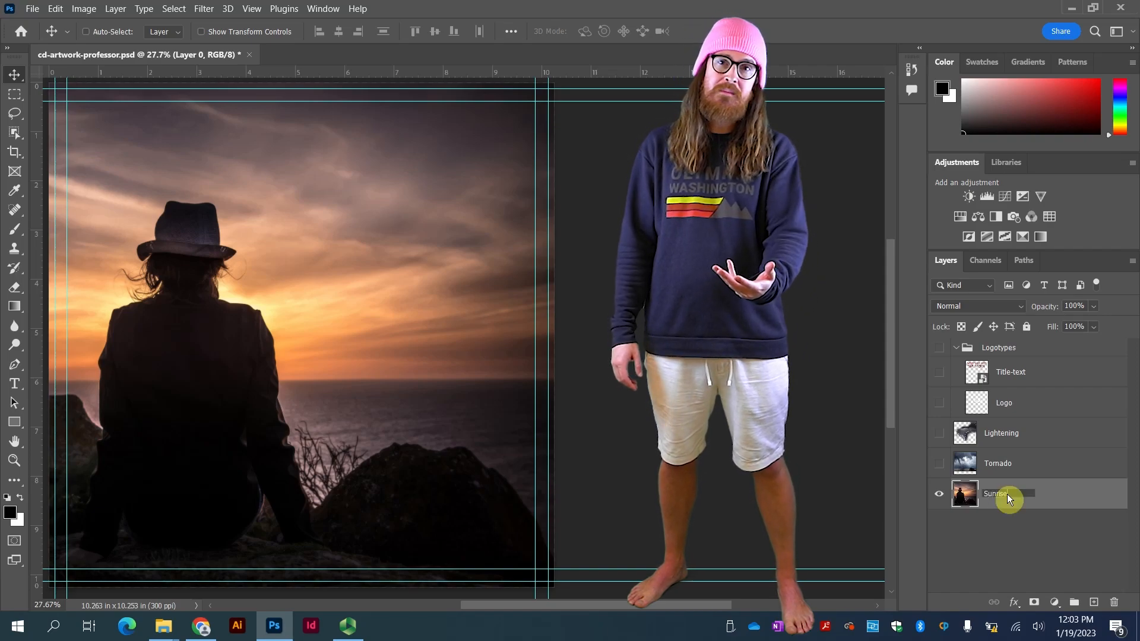
key("Return")
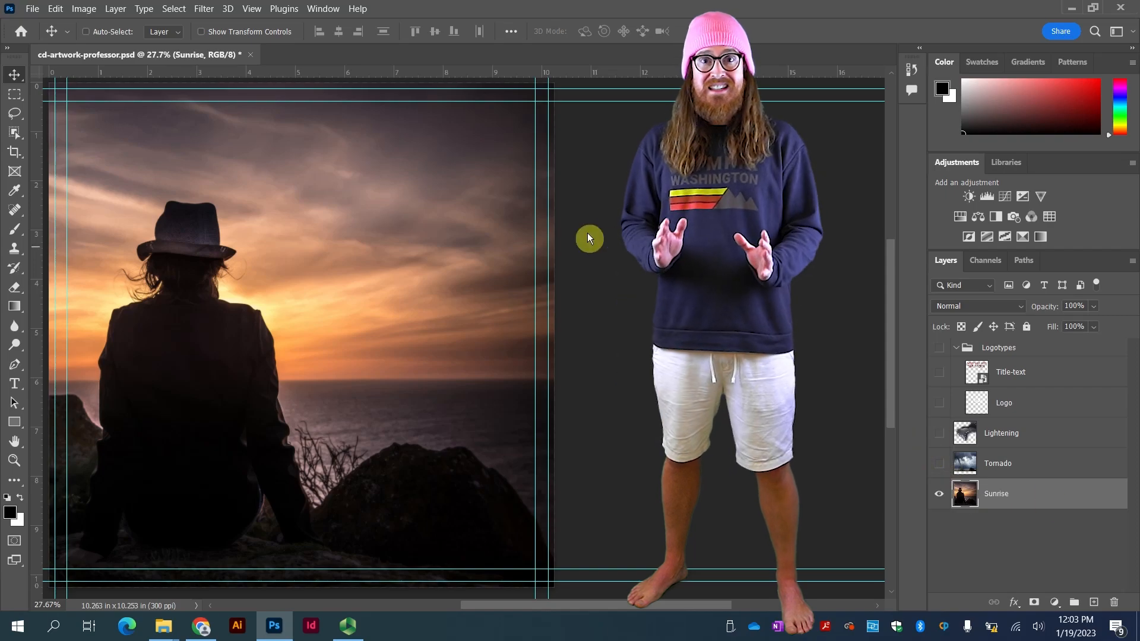
left_click(59, 11)
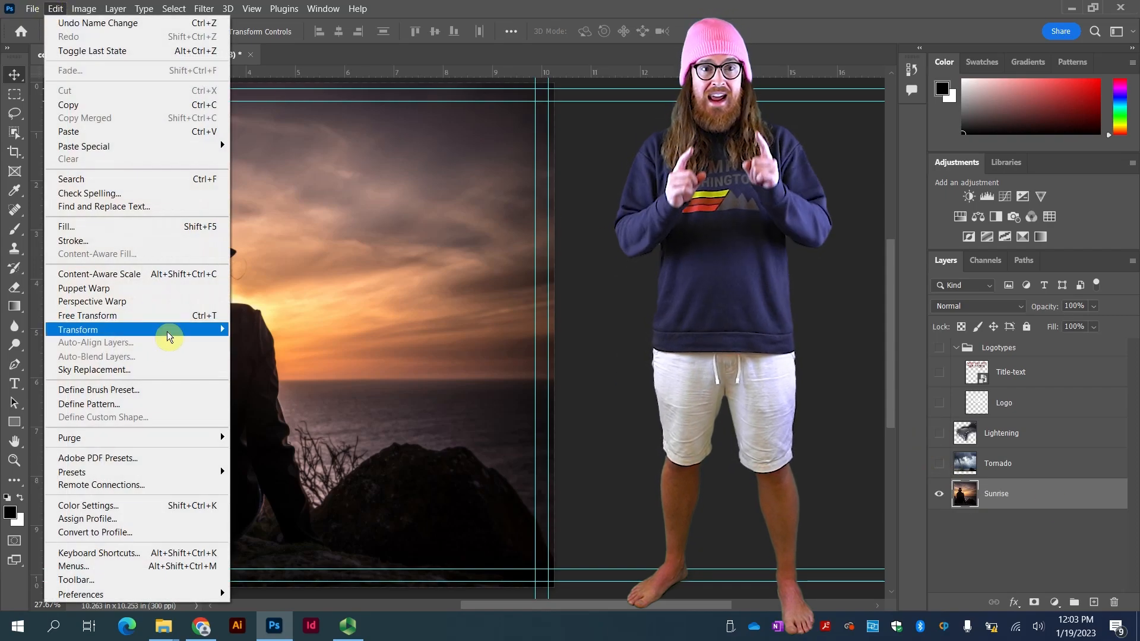
mouse_move(169, 331)
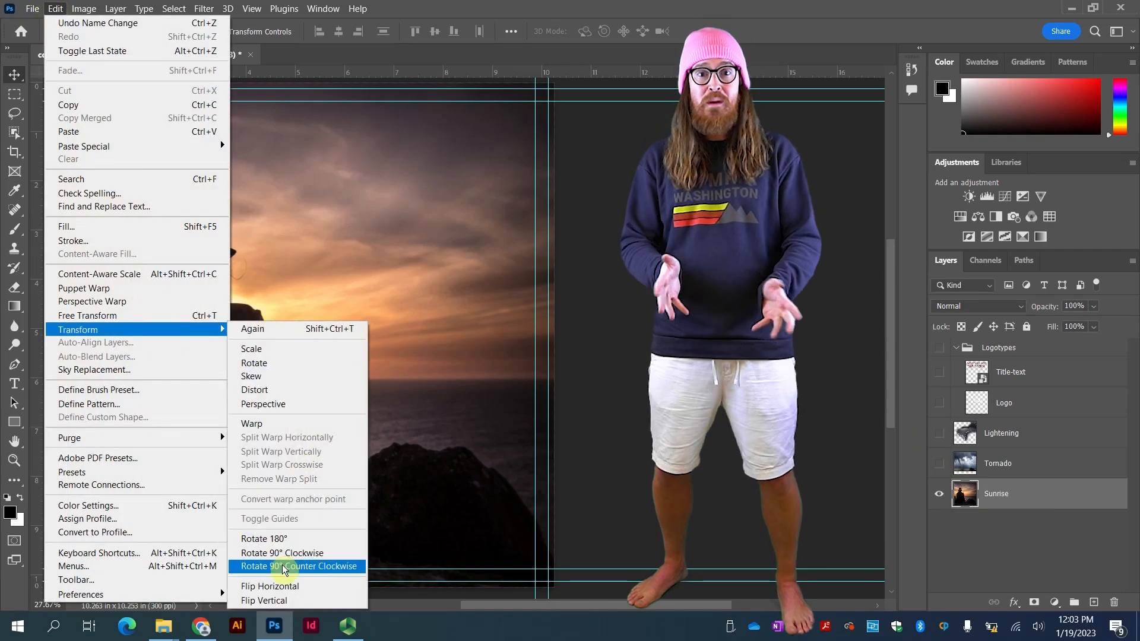
left_click(315, 584)
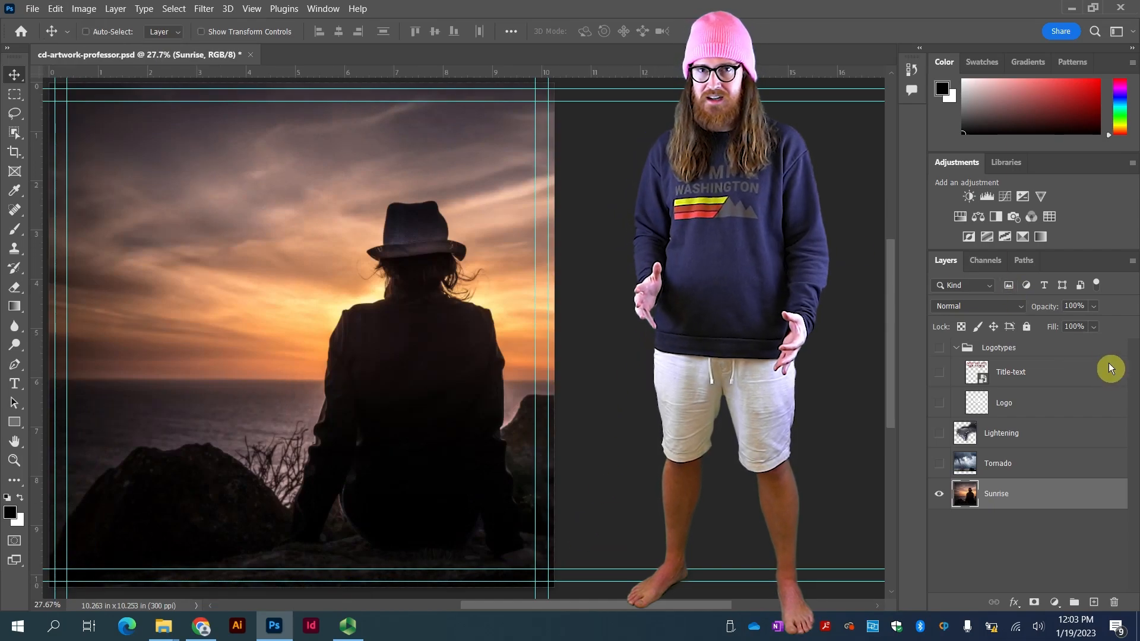
- Show the Title-text and Logo layers and move the logo to the lower-right corner of the cover, inside the guides
left_click(940, 372)
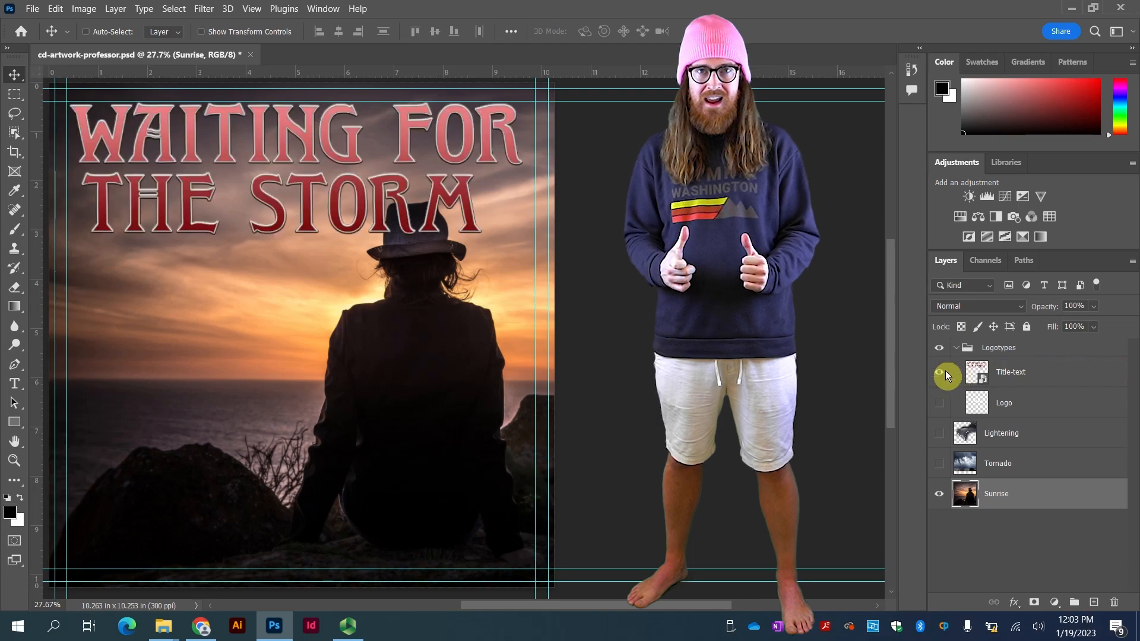
left_click(939, 403)
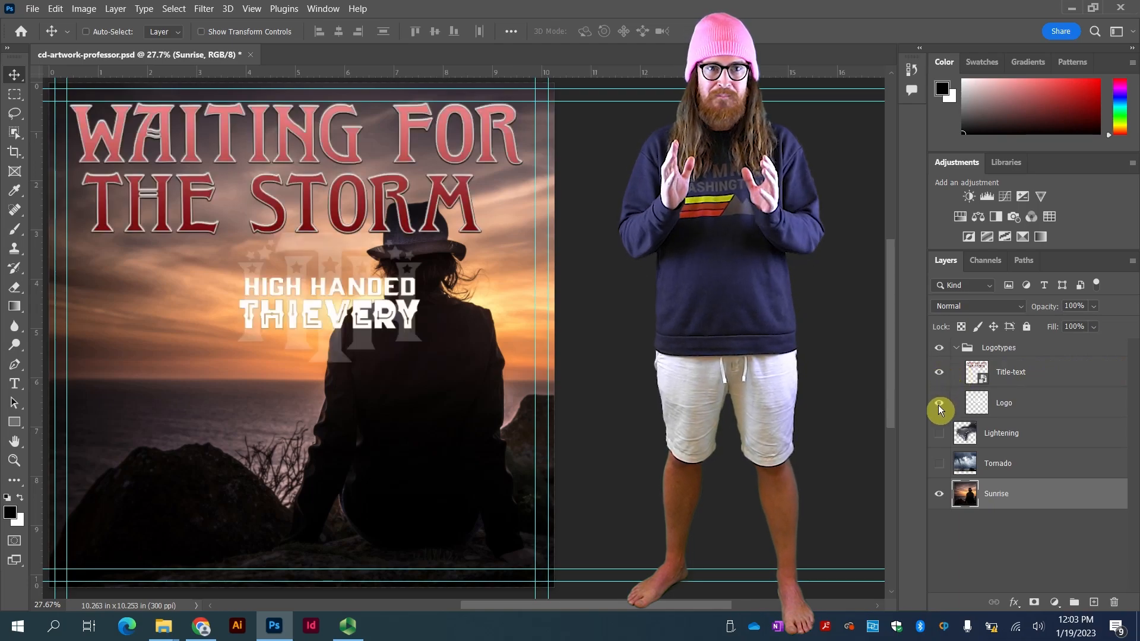
left_click(1031, 410)
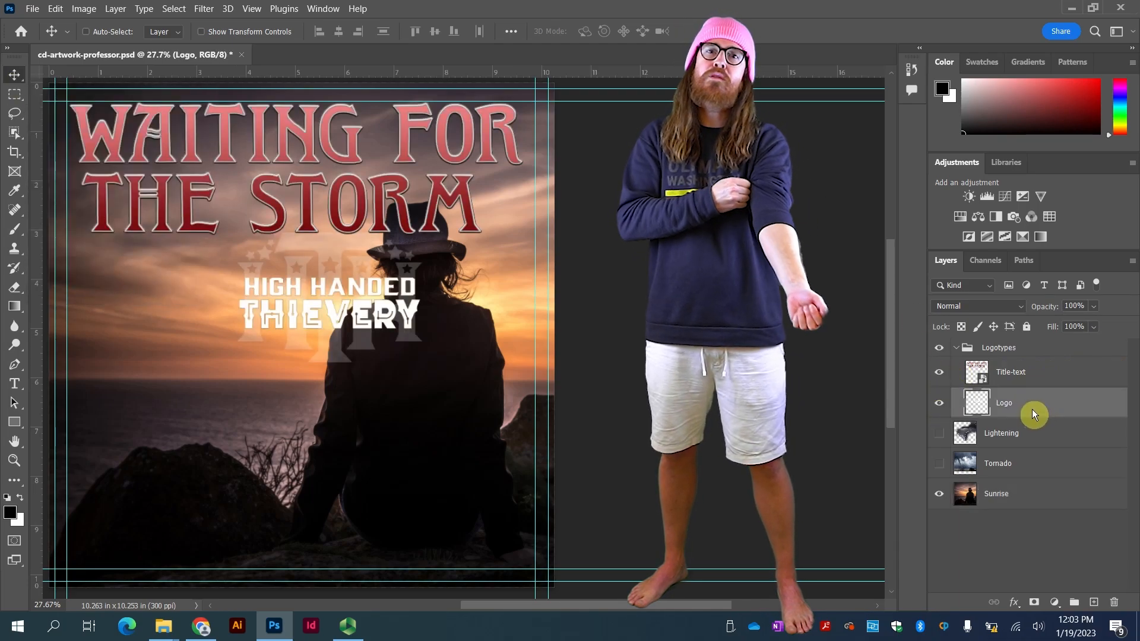
left_click_drag(340, 298, 458, 504)
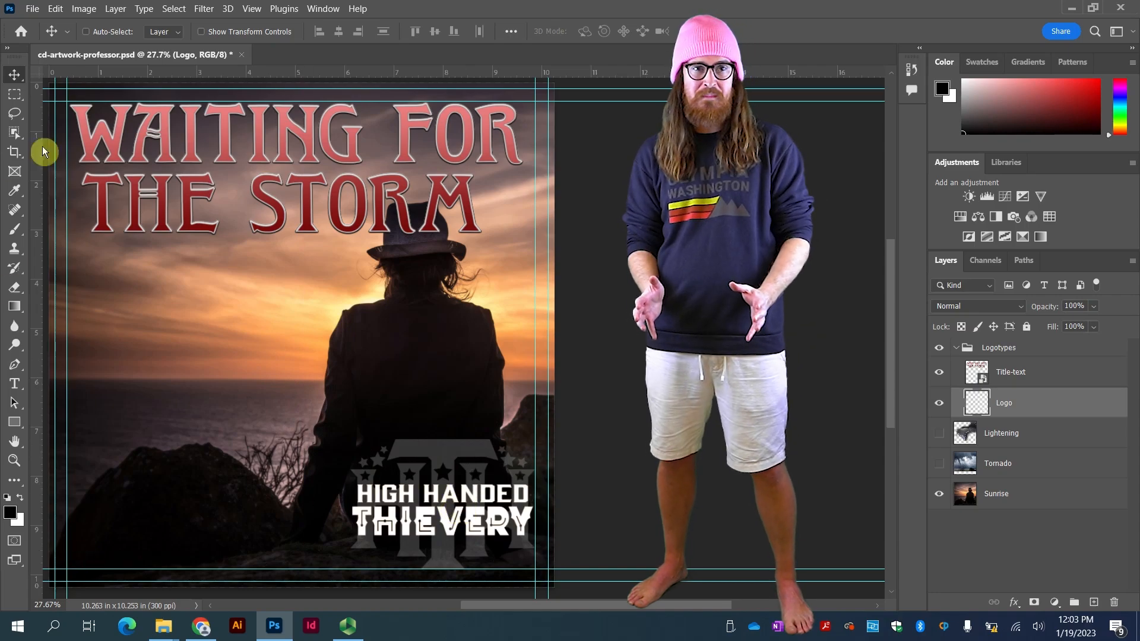
- Save the document and hide the Logotypes group
left_click(32, 8)
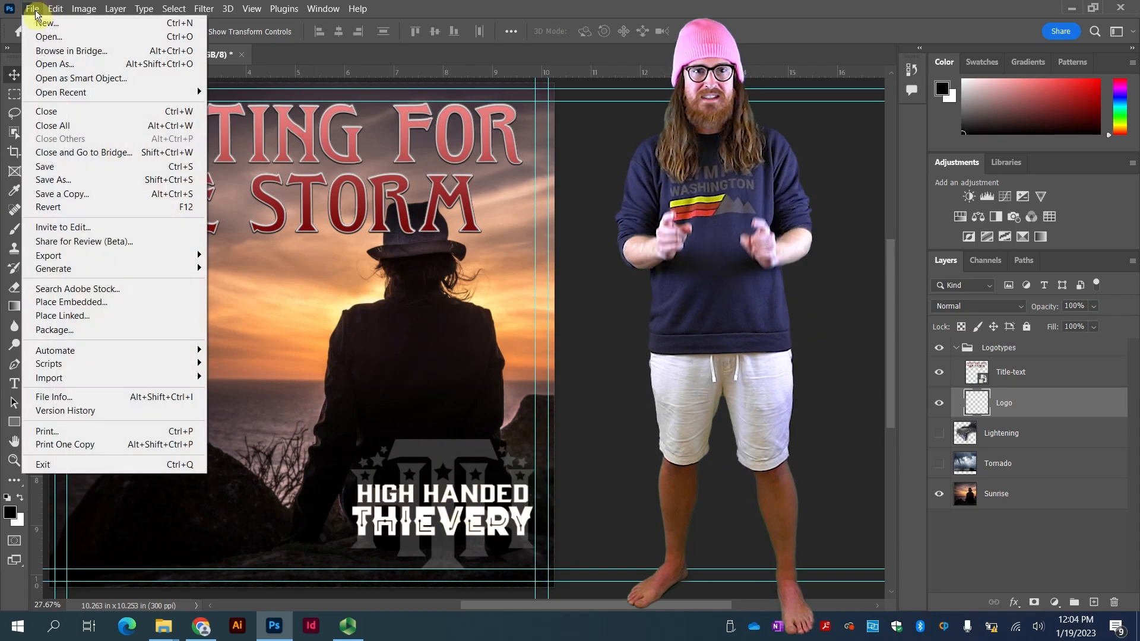
left_click(45, 167)
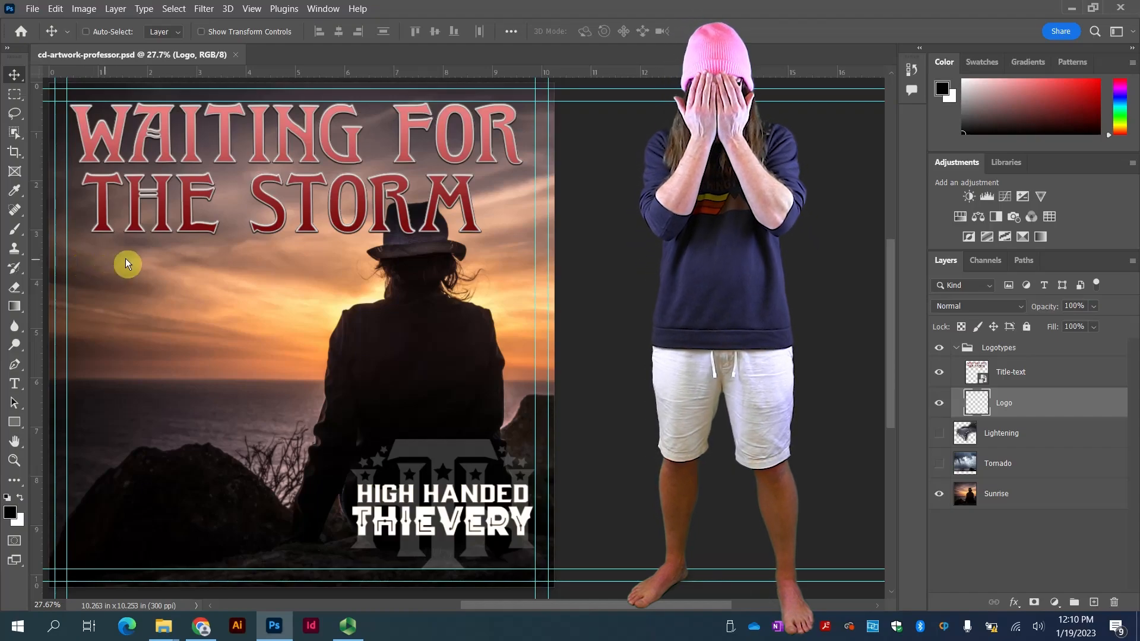
left_click(938, 347)
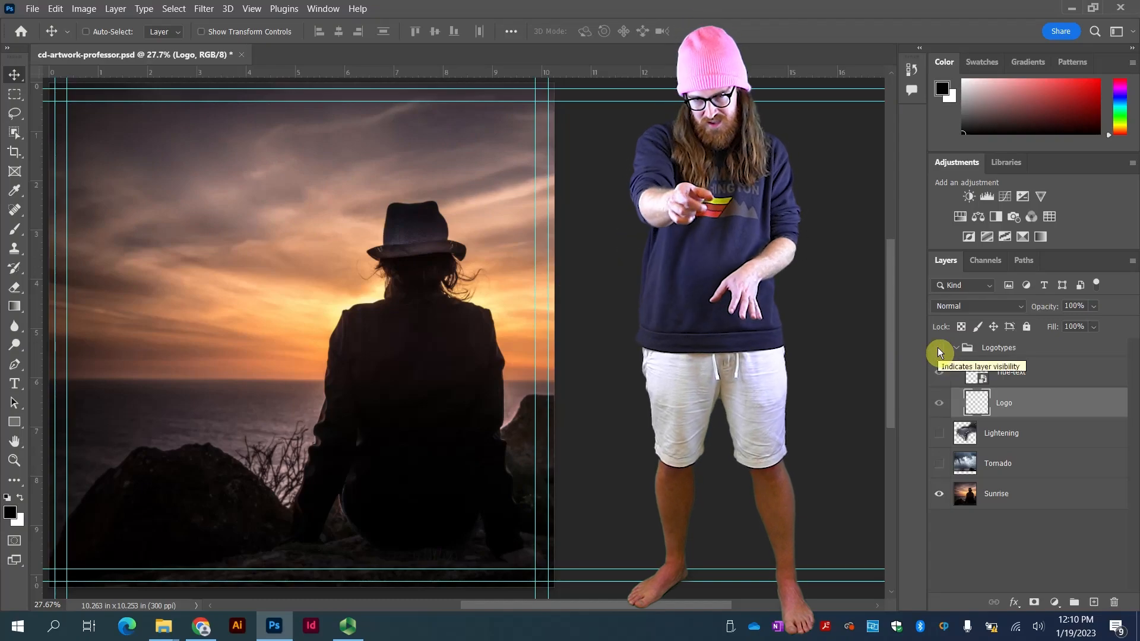
- On the Sunrise layer, select the seated figure and the foreground rocks with the Quick Selection tool
left_click(1017, 489)
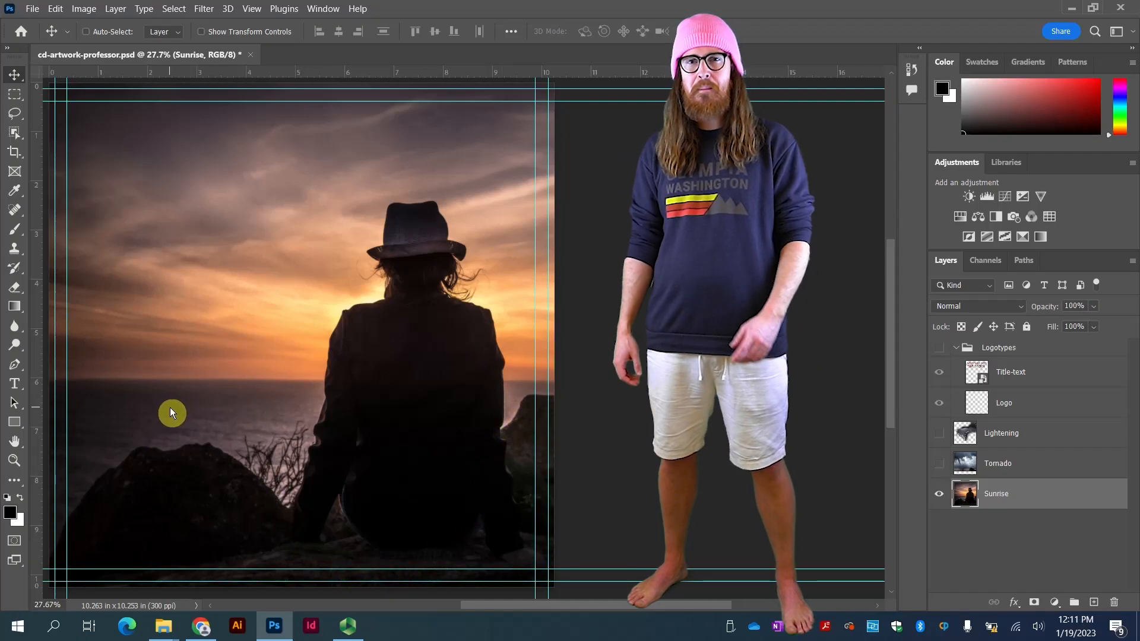
left_click(15, 134)
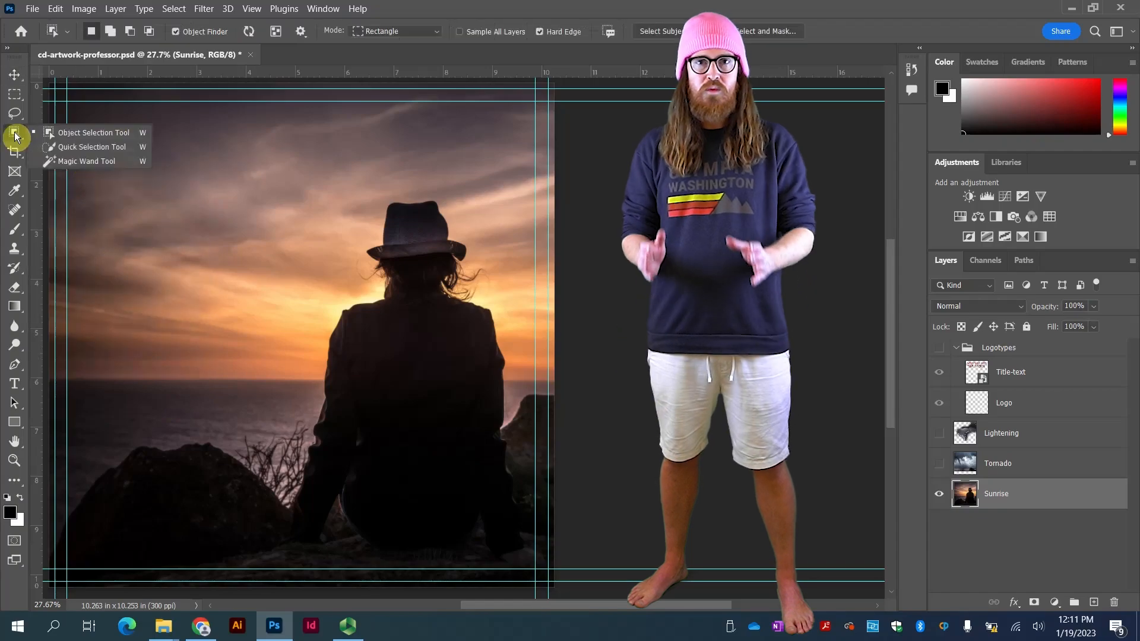
left_click(89, 148)
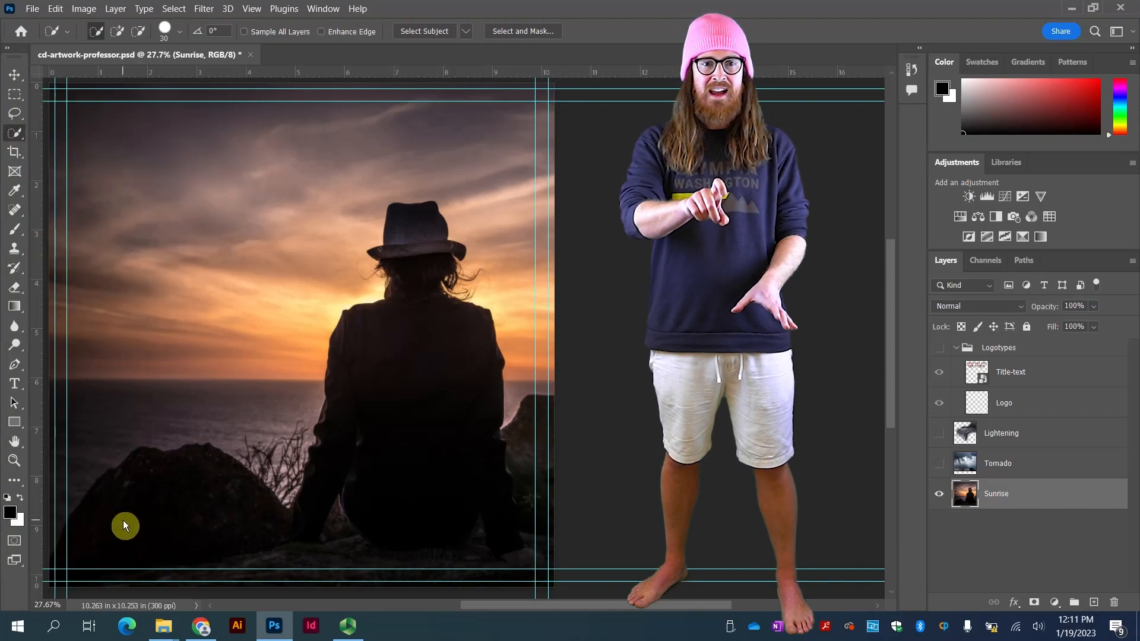
mouse_move(114, 538)
left_mouse_down()
mouse_move(145, 517)
mouse_move(186, 538)
mouse_move(258, 528)
mouse_move(295, 546)
mouse_move(323, 542)
mouse_move(355, 491)
mouse_move(397, 484)
left_mouse_up()
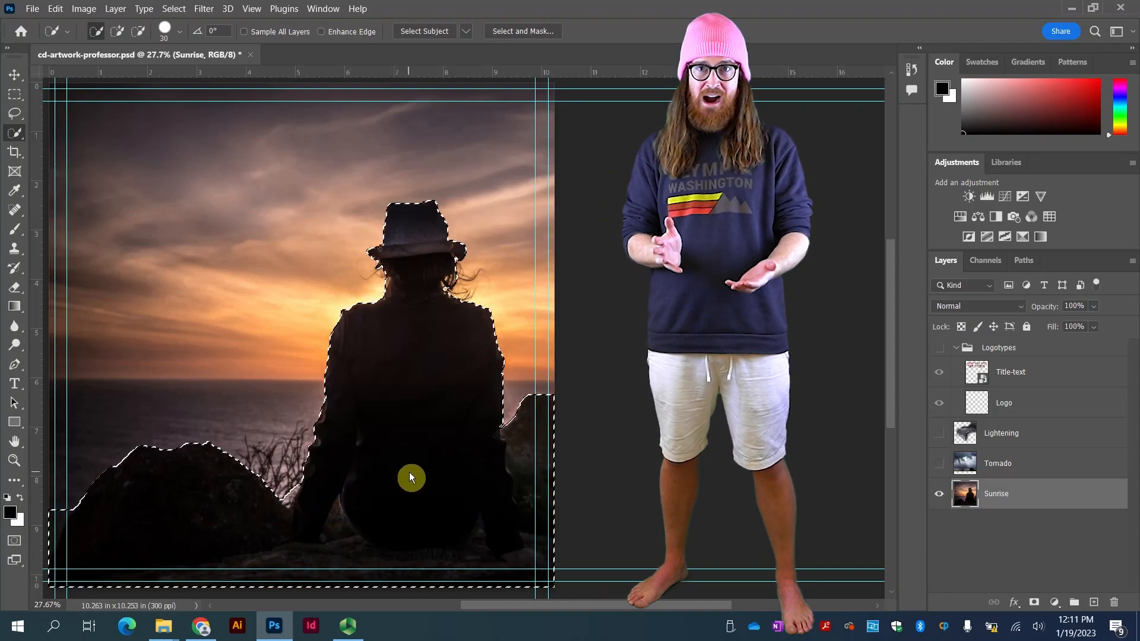
left_click_drag(412, 477, 410, 473)
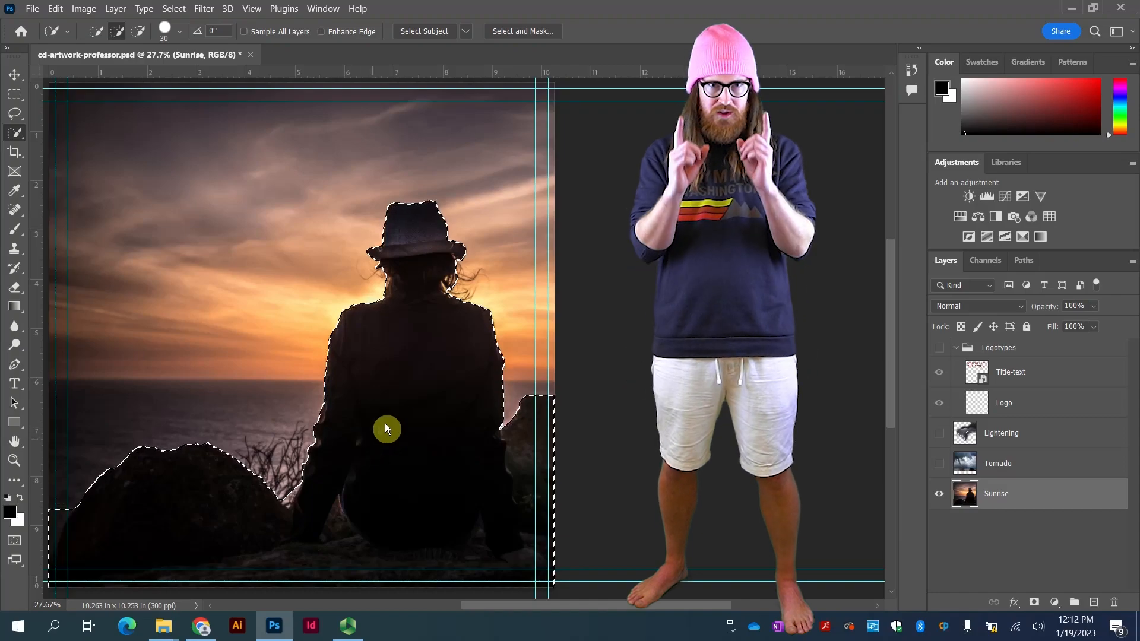
- Open the selection in Select and Mask, keep the Onion Skin view and set its transparency to 50%
left_click(514, 36)
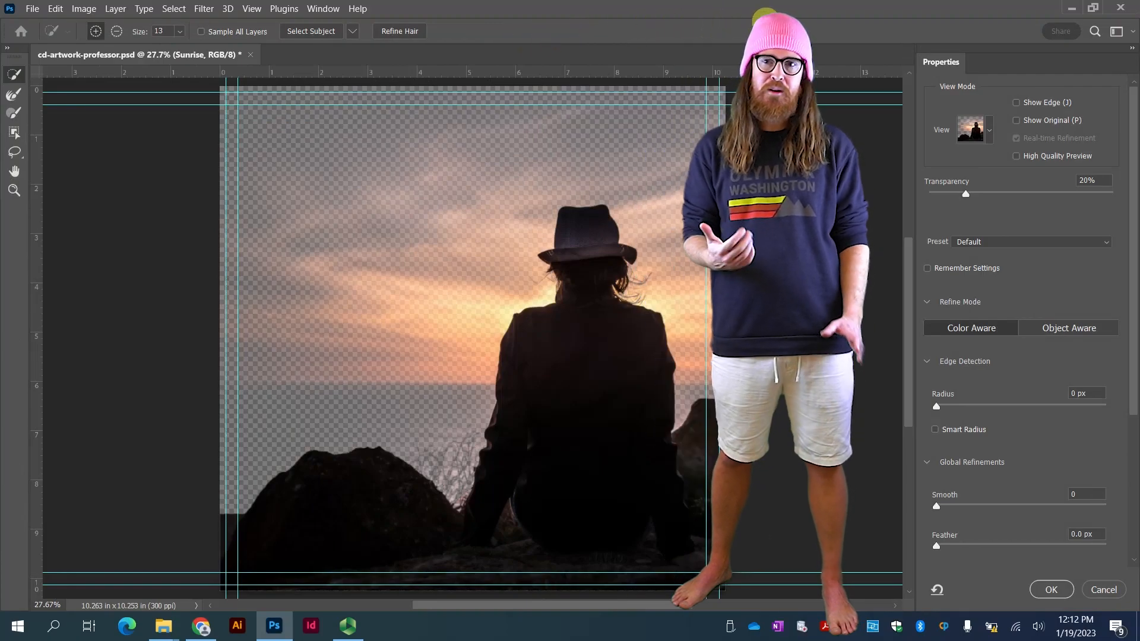
left_click(990, 137)
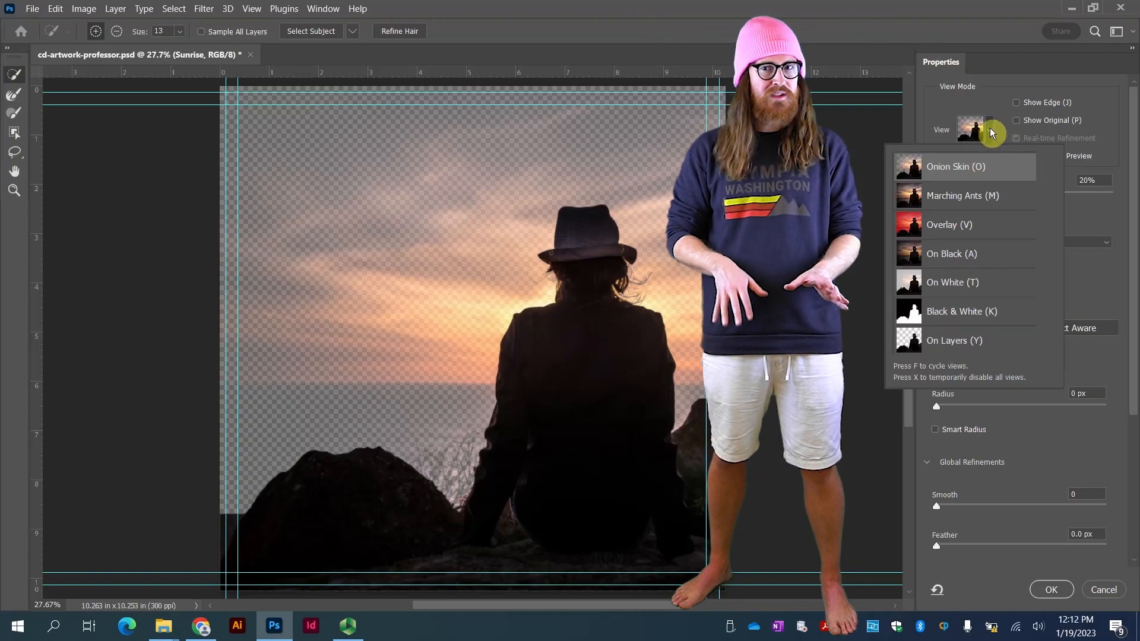
left_click(990, 132)
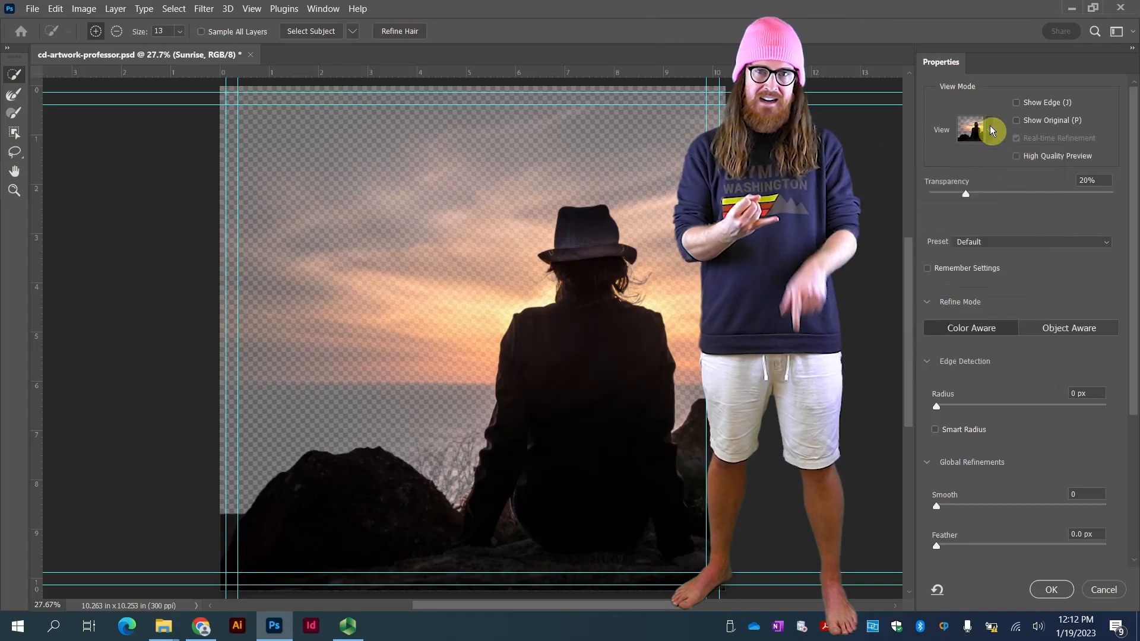
left_click_drag(961, 203, 1007, 211)
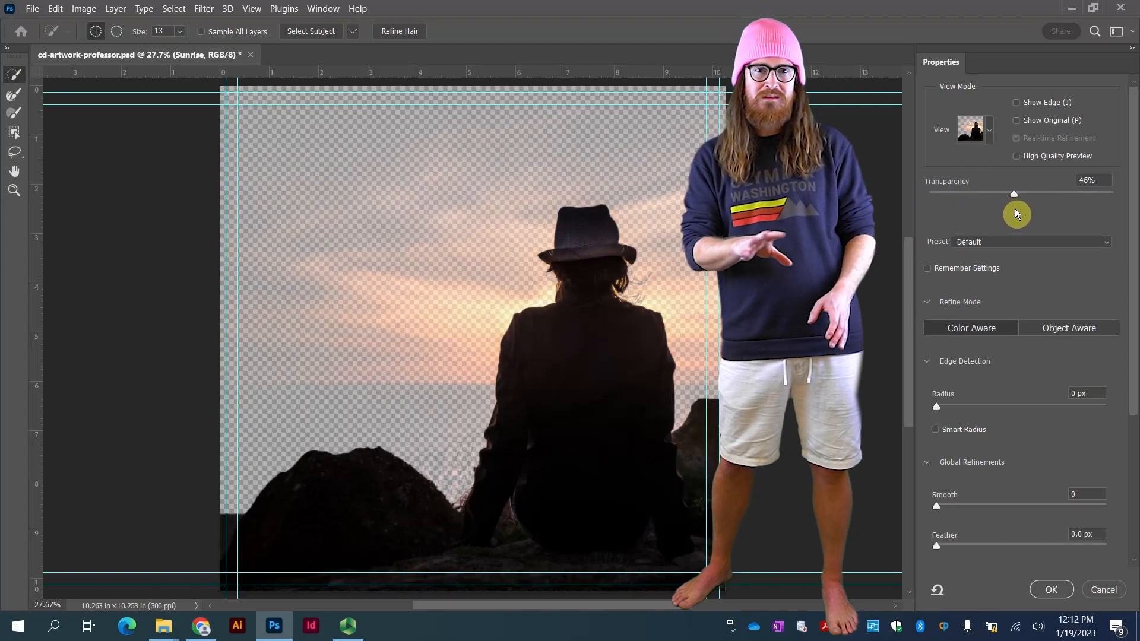
left_click_drag(1022, 215, 1024, 217)
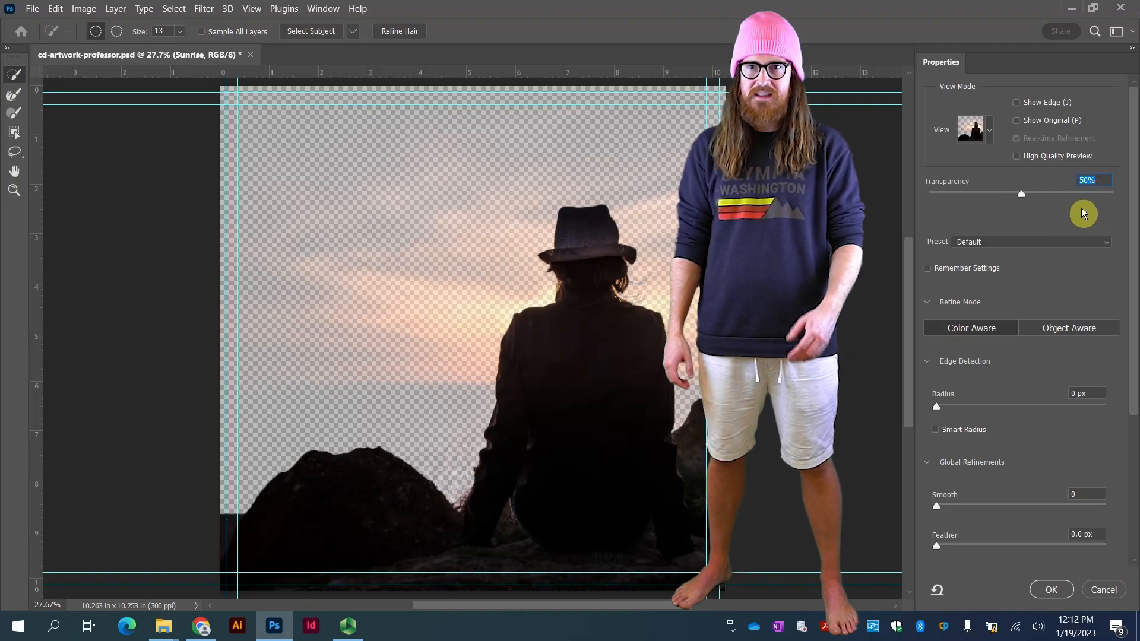
- Activate the Refine Edge Brush for the hair below the hat and set its size to 50 px
left_click_drag(578, 171, 410, 168)
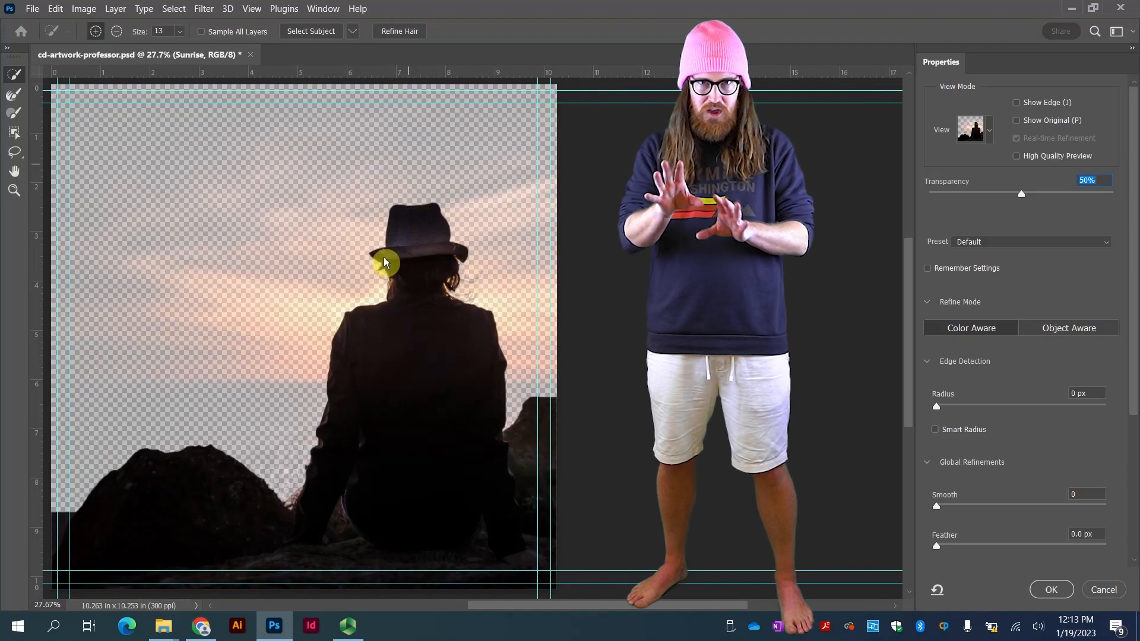
key("ctrl+plus")
key("ctrl+plus")
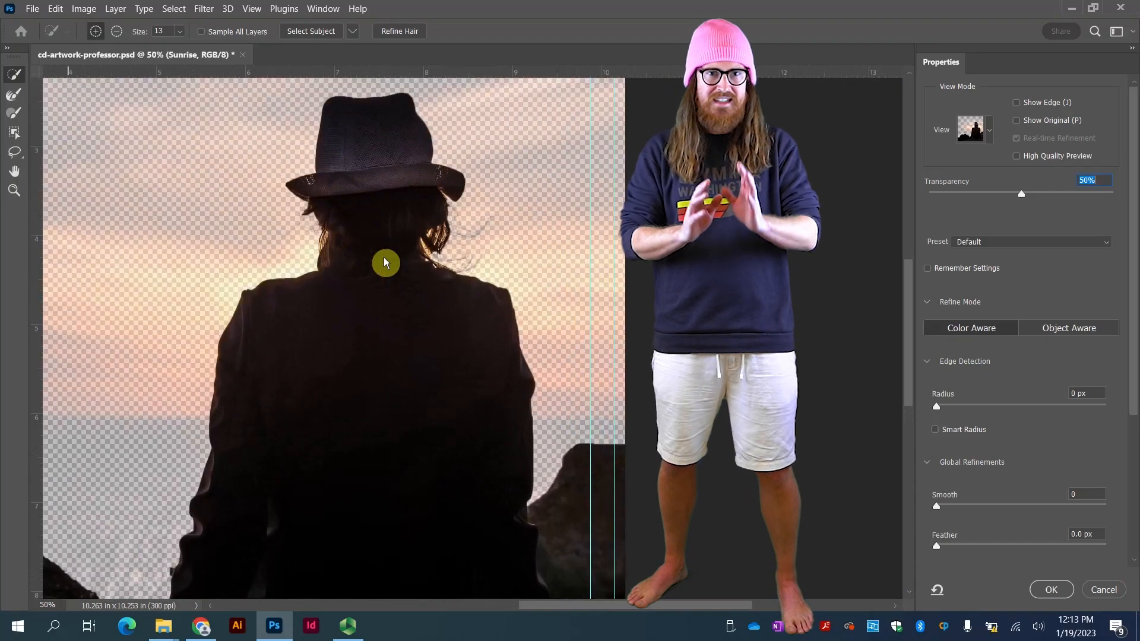
key("ctrl+plus")
key("ctrl+plus")
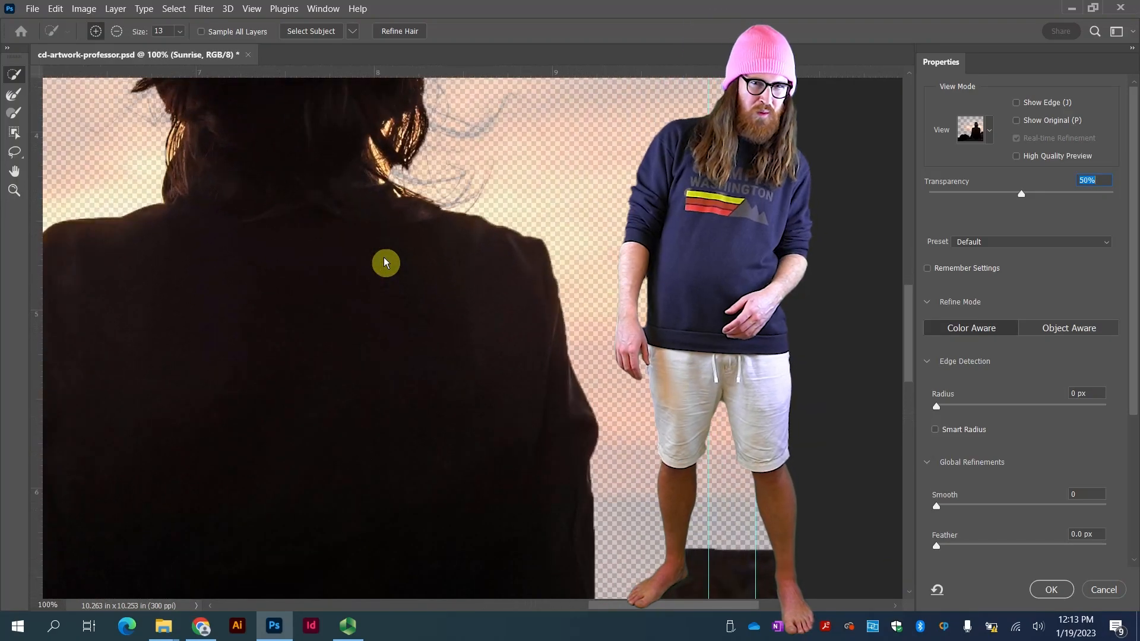
left_click_drag(336, 244, 269, 558)
key("ctrl+plus")
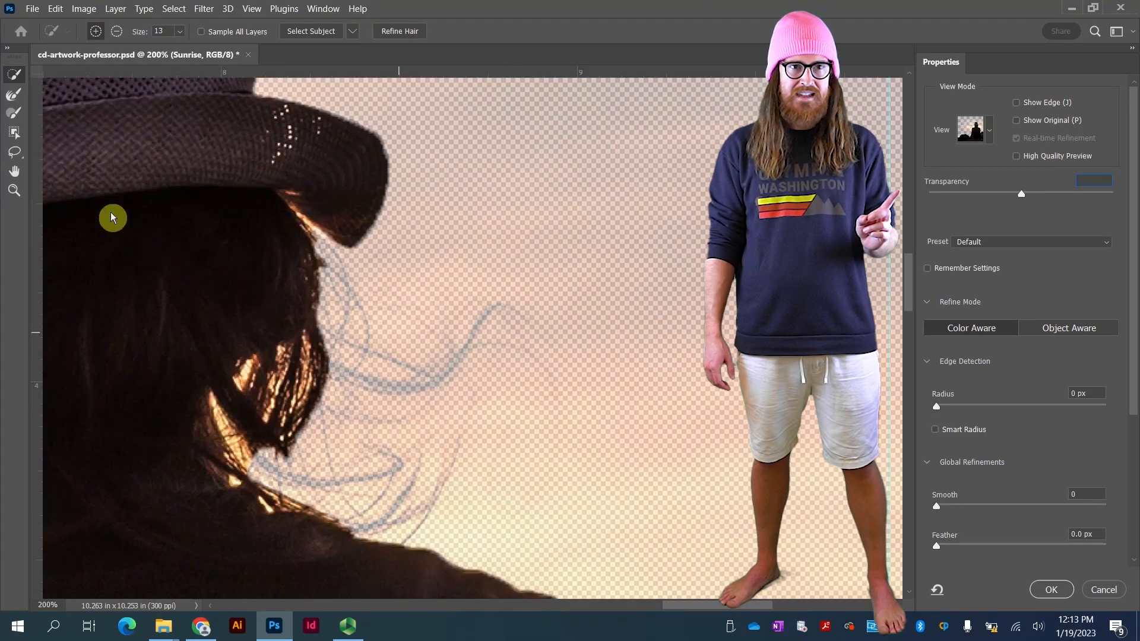
left_click(14, 95)
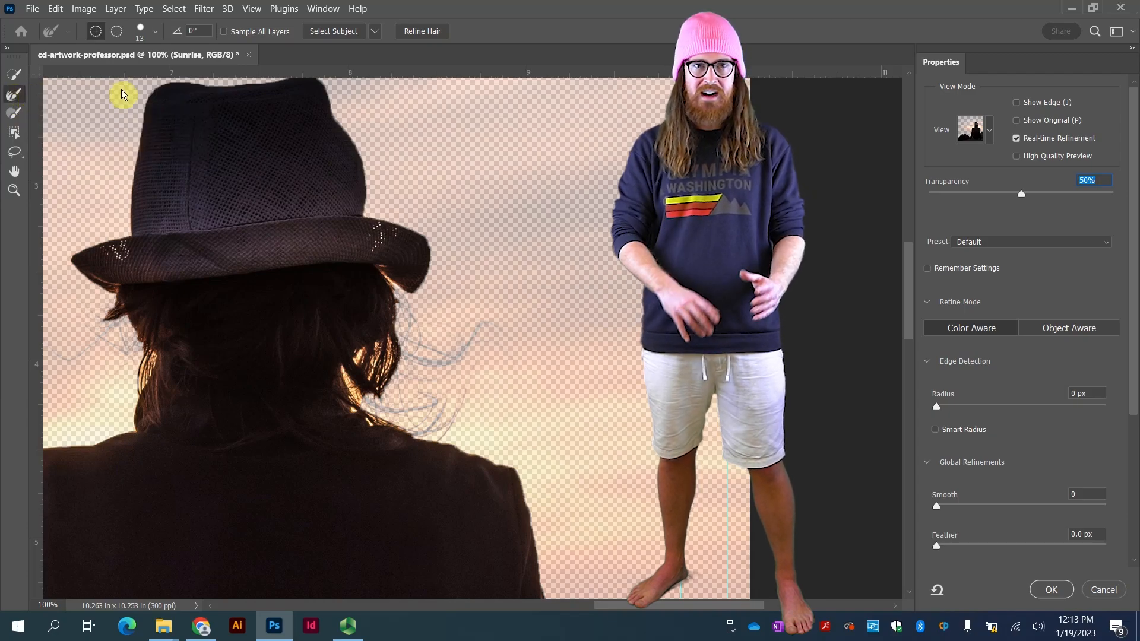
left_click(17, 95)
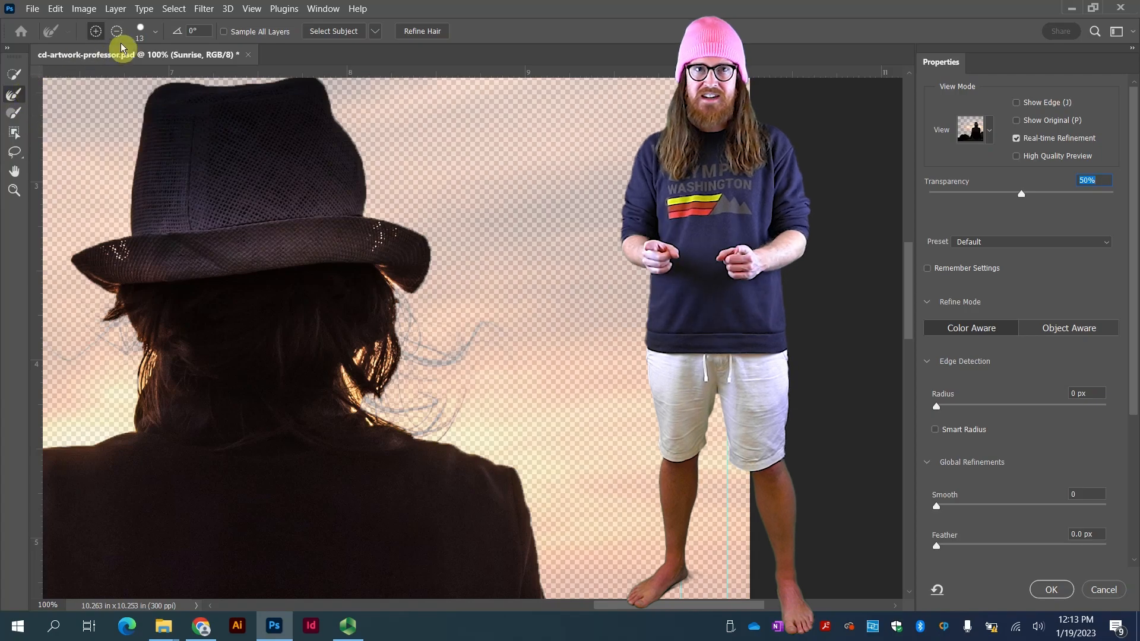
left_click(156, 33)
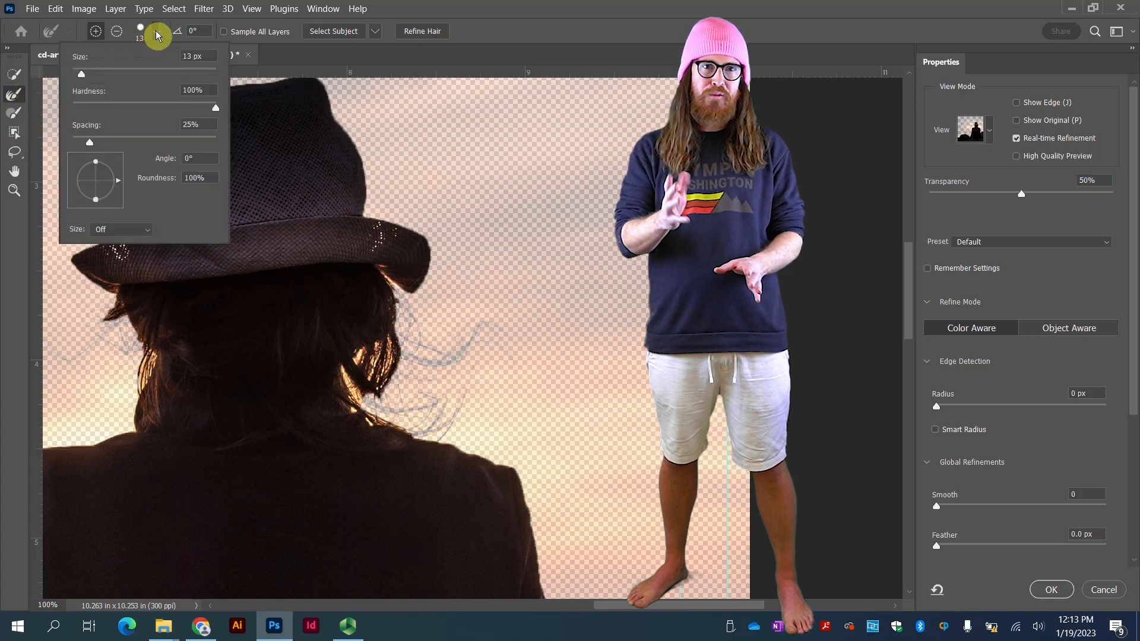
left_click(182, 57)
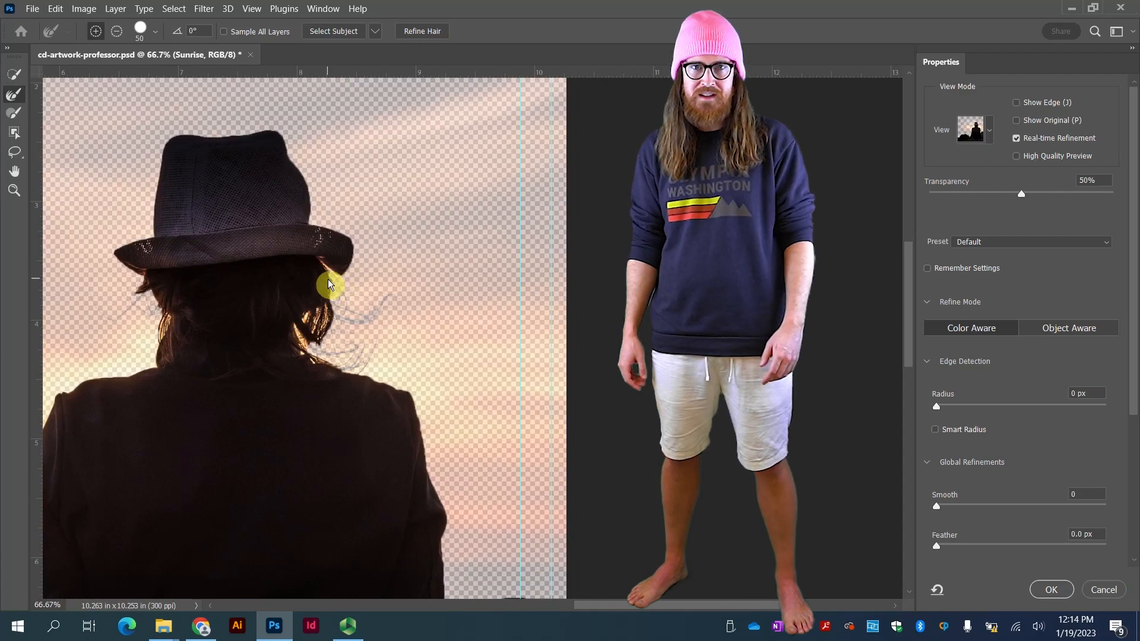
- Brush over the loose hair strands on both sides below the hat with the Refine Edge Brush
mouse_move(336, 285)
left_mouse_down()
mouse_move(372, 319)
mouse_move(392, 296)
mouse_move(320, 324)
mouse_move(301, 345)
mouse_move(364, 364)
left_mouse_up()
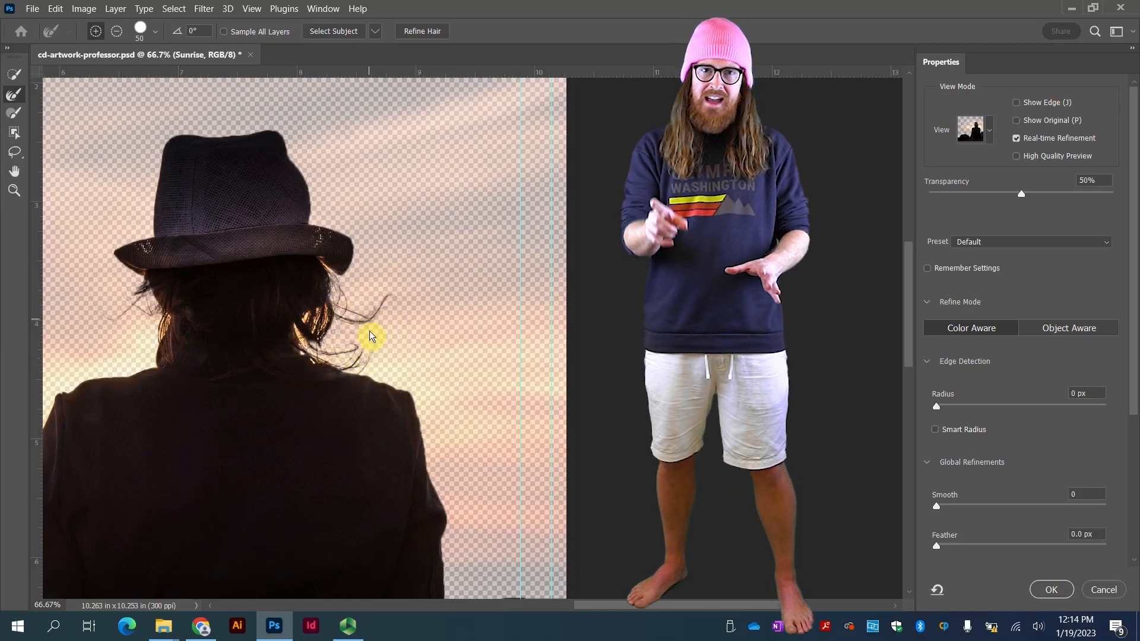
left_click_drag(383, 299, 330, 325)
key("ctrl+plus")
key("ctrl+plus")
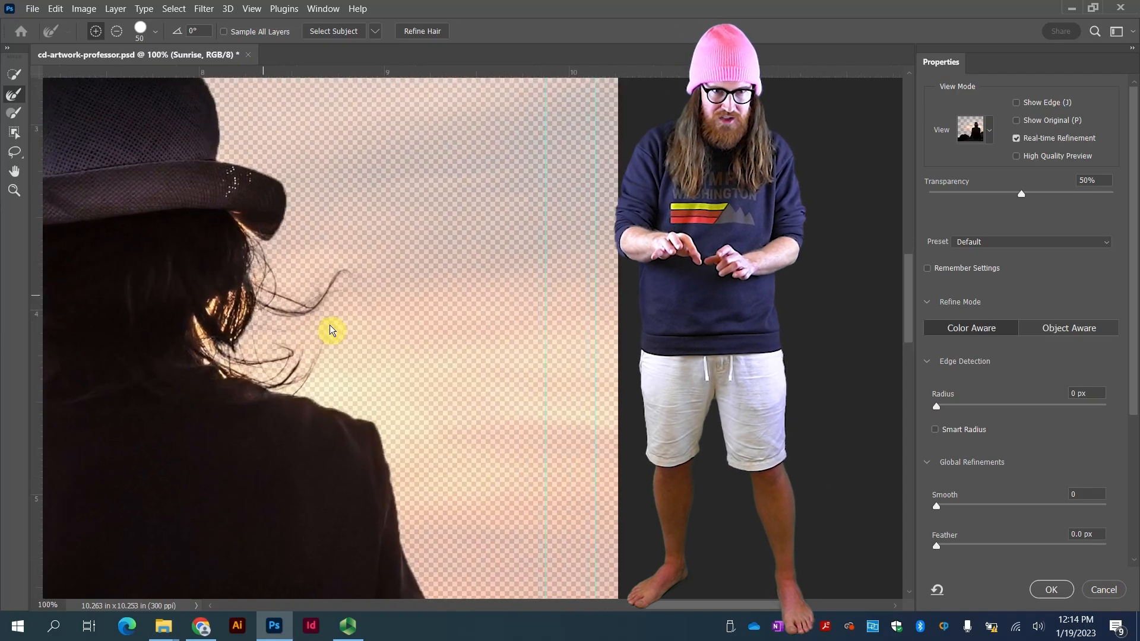
left_click_drag(291, 325, 549, 326)
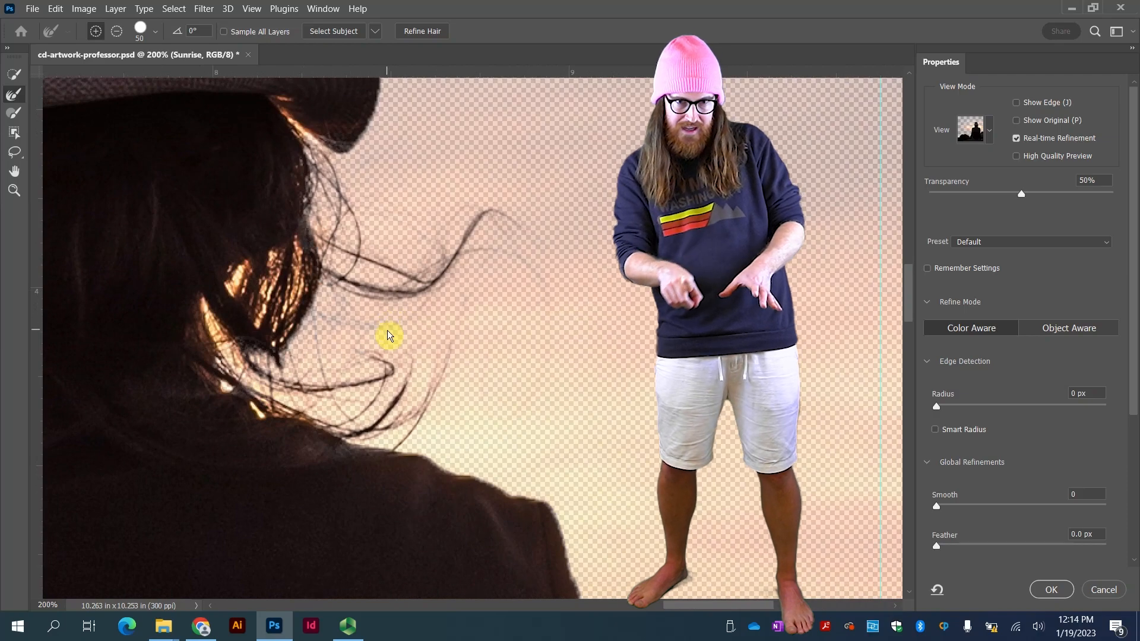
mouse_move(325, 323)
left_mouse_down()
mouse_move(315, 333)
mouse_move(333, 386)
mouse_move(352, 380)
left_mouse_up()
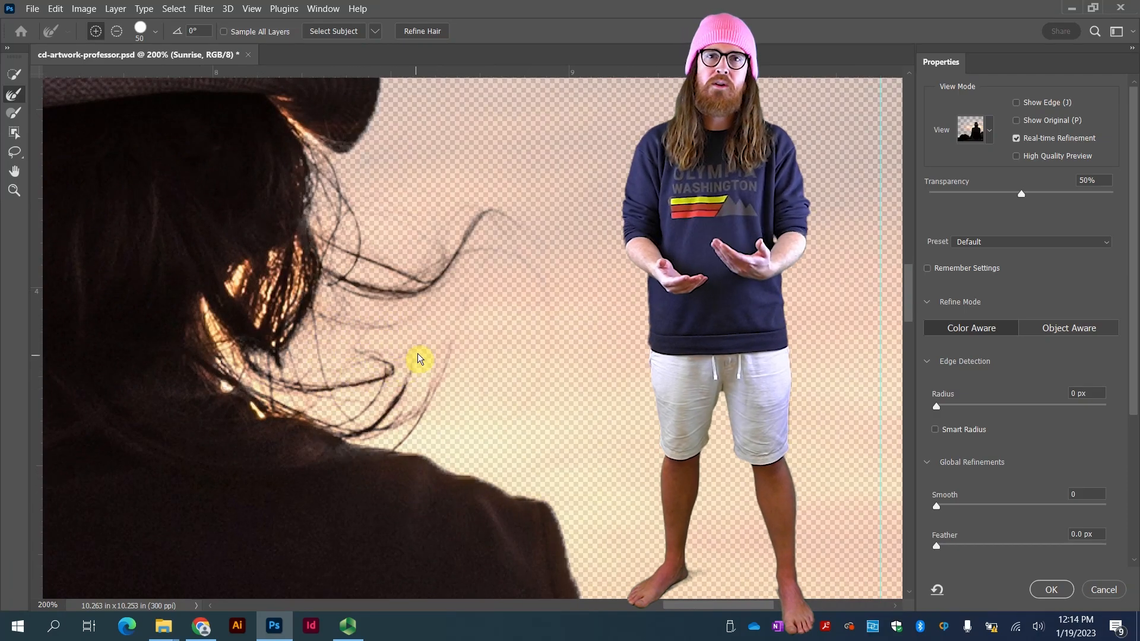
left_click_drag(225, 255, 501, 268)
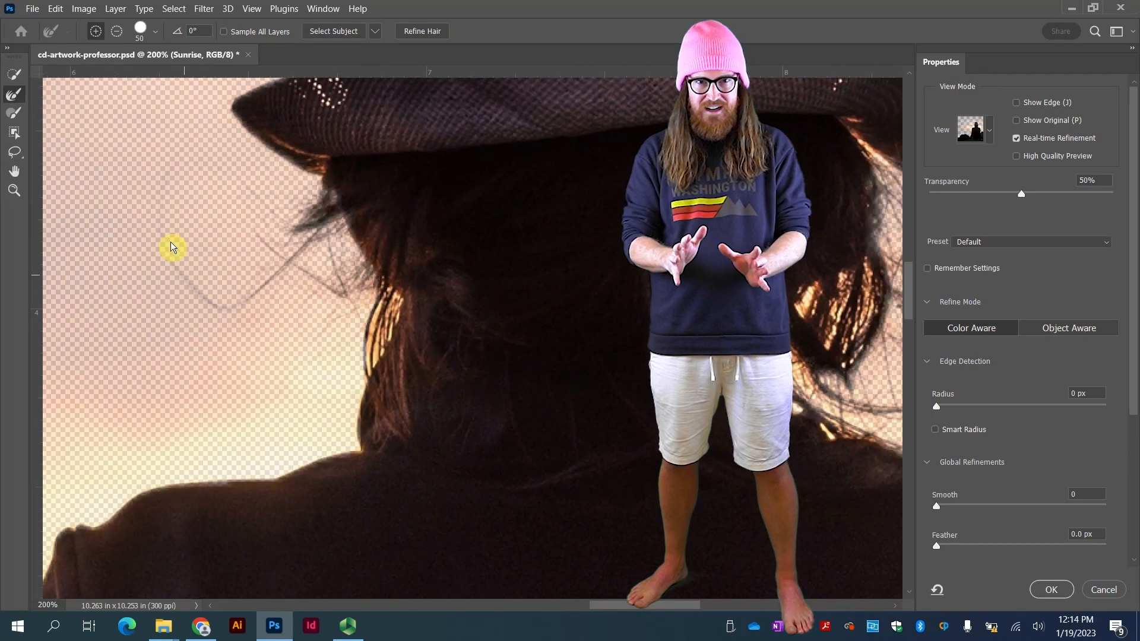
left_click_drag(206, 292, 305, 259)
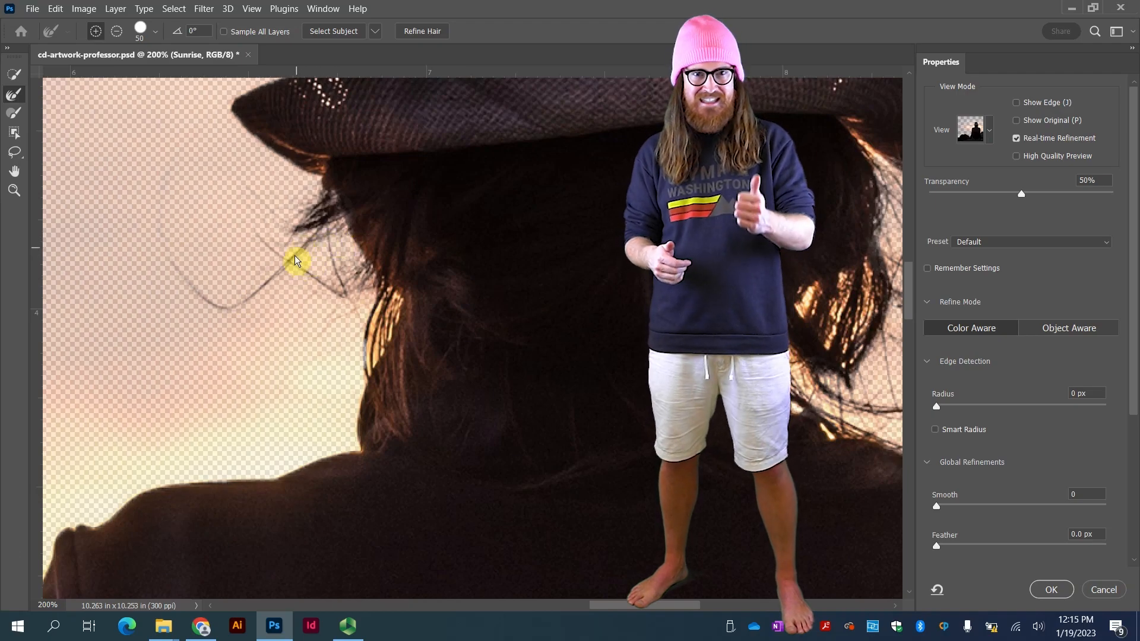
- Brush over the bare branches between the rock and the seated figure with the Refine Edge Brush to include them in the selection
left_click_drag(345, 472, 443, 323)
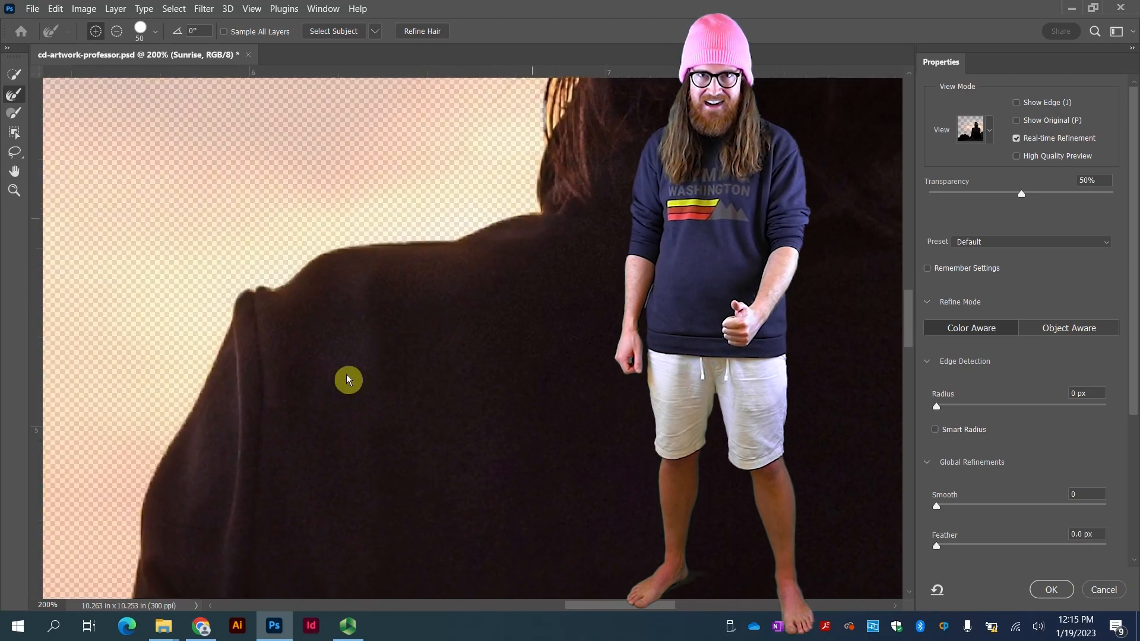
left_click_drag(280, 421, 439, 131)
left_click_drag(216, 506, 333, 226)
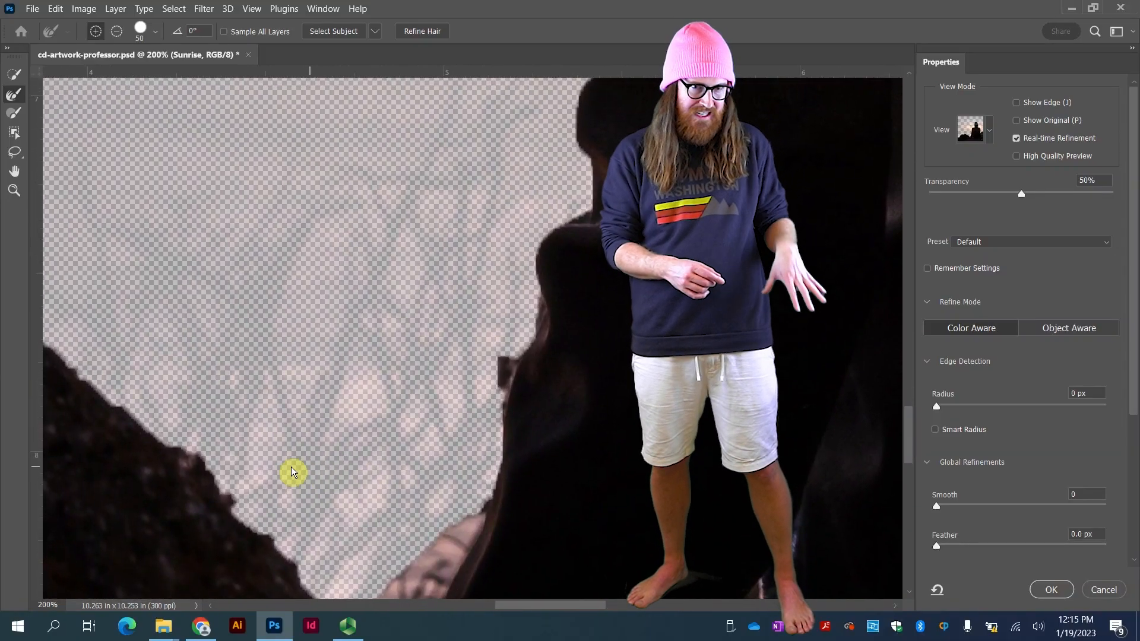
mouse_move(114, 340)
left_mouse_down()
mouse_move(198, 374)
mouse_move(222, 364)
mouse_move(228, 338)
mouse_move(189, 310)
mouse_move(256, 366)
mouse_move(239, 323)
mouse_move(221, 173)
mouse_move(344, 417)
mouse_move(390, 338)
left_mouse_up()
mouse_move(575, 492)
left_mouse_down()
mouse_move(547, 464)
mouse_move(532, 477)
mouse_move(469, 266)
mouse_move(439, 501)
mouse_move(460, 392)
mouse_move(368, 253)
mouse_move(349, 258)
mouse_move(318, 333)
mouse_move(318, 375)
mouse_move(365, 477)
mouse_move(336, 493)
mouse_move(521, 395)
mouse_move(580, 403)
mouse_move(588, 515)
mouse_move(559, 345)
mouse_move(578, 277)
left_mouse_up()
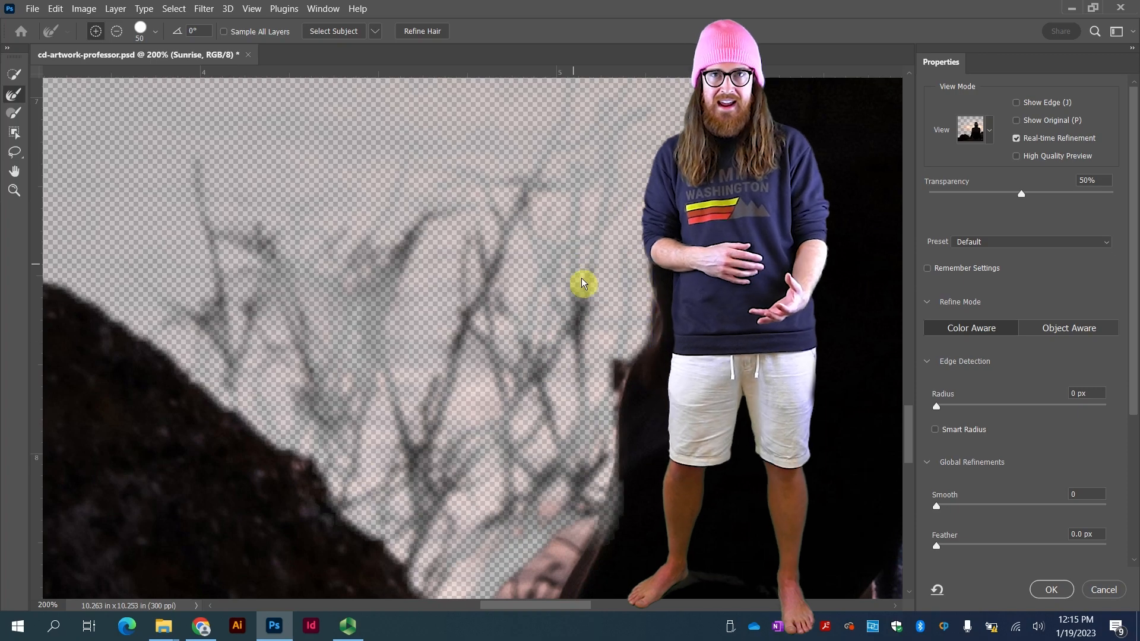
left_click_drag(516, 462, 514, 430)
scroll(514, 430, "down", 3)
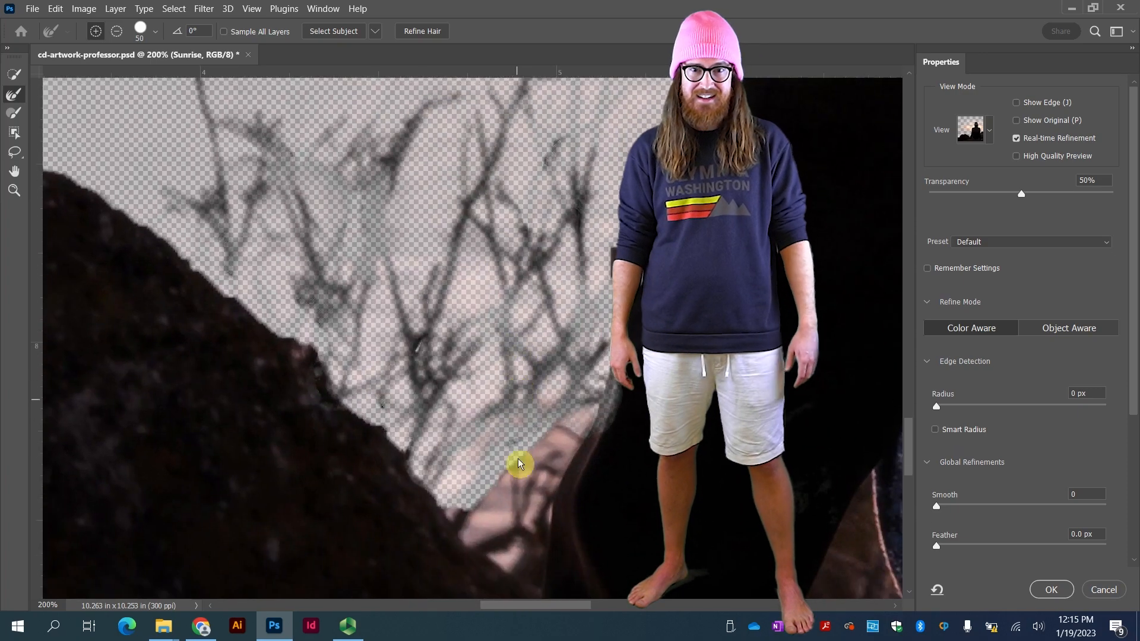
mouse_move(514, 471)
left_mouse_down()
mouse_move(518, 499)
mouse_move(574, 294)
mouse_move(556, 127)
left_mouse_up()
left_click_drag(440, 163, 487, 351)
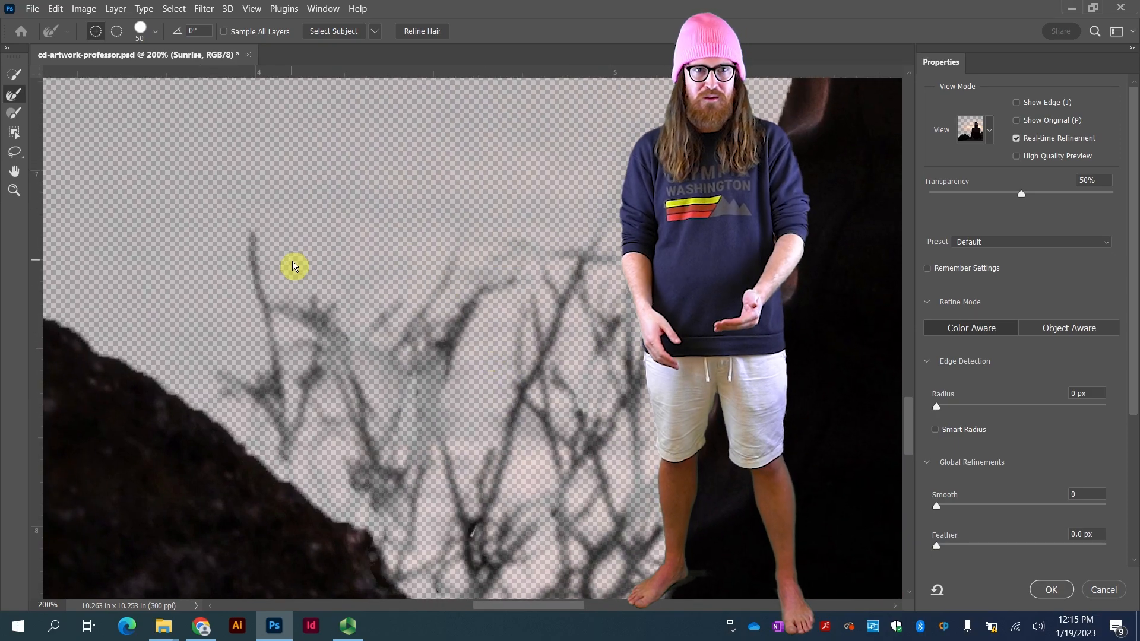
key("ctrl+0")
scroll(294, 267, "right", 5)
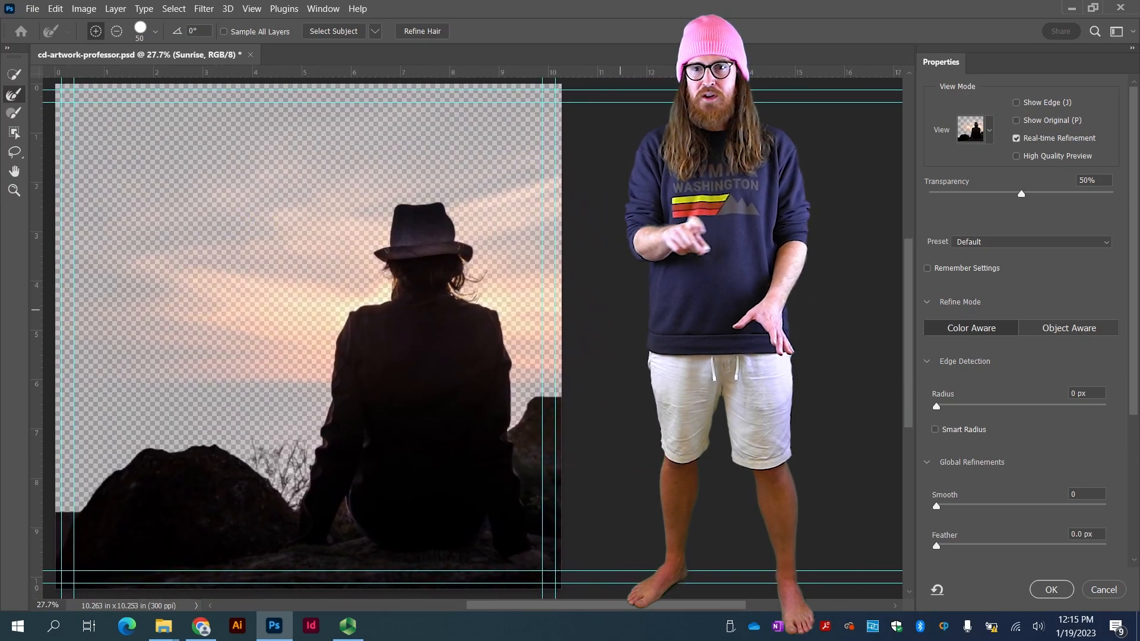
- Try small Radius, Smooth and Feather refinements on the selection edge and reset all three to 0
mouse_move(937, 411)
left_mouse_down()
mouse_move(970, 415)
mouse_move(940, 409)
left_mouse_up()
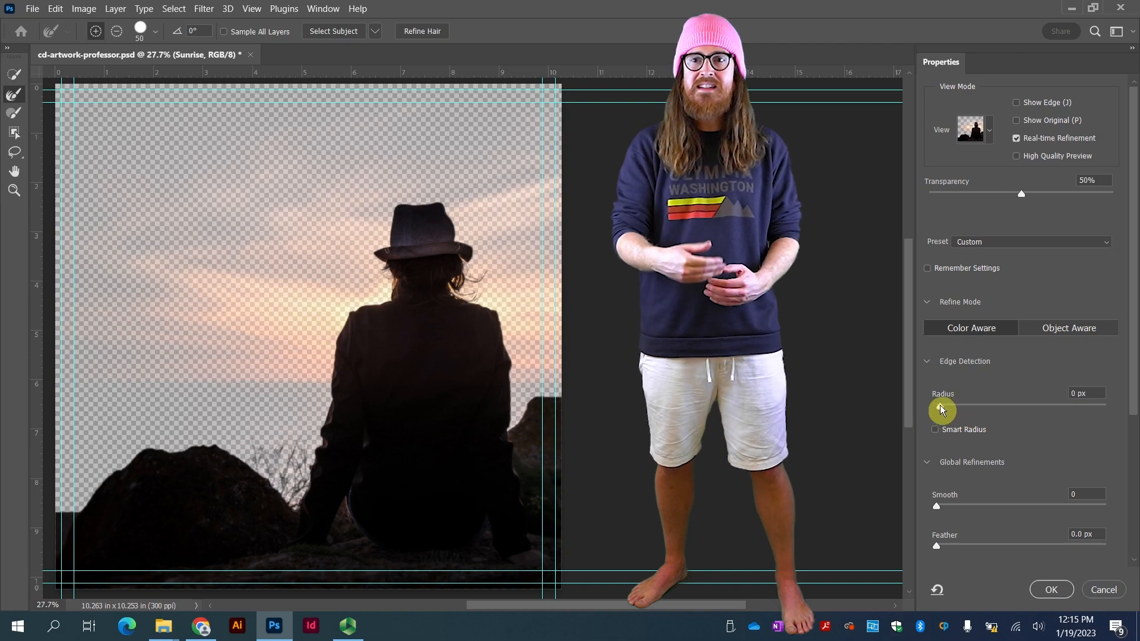
mouse_move(947, 509)
left_mouse_down()
mouse_move(992, 508)
mouse_move(939, 509)
left_mouse_up()
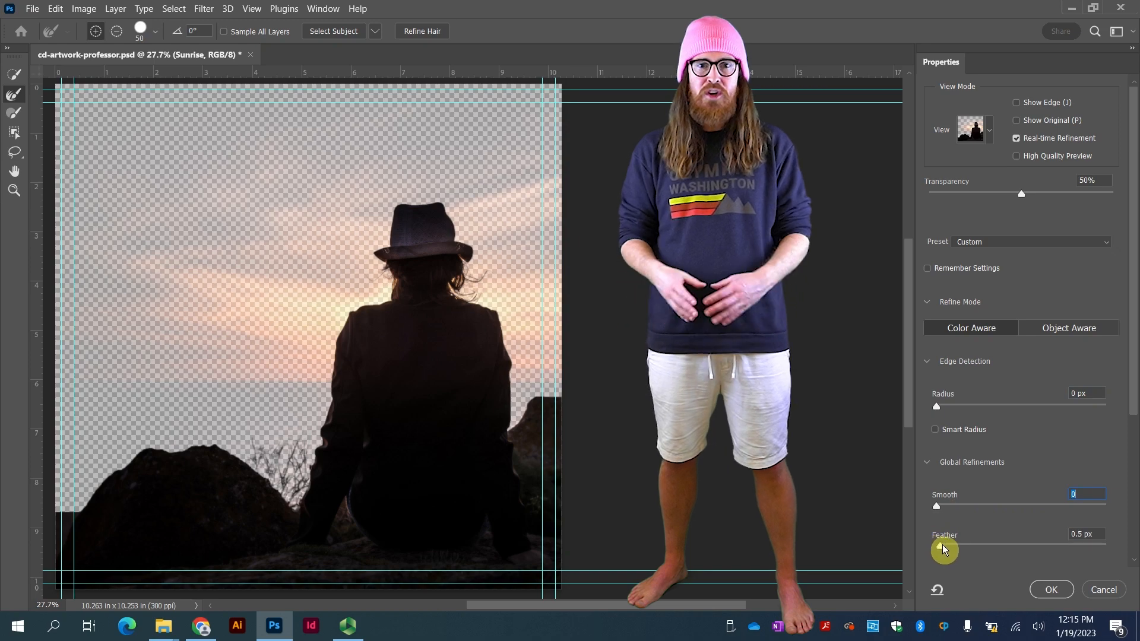
left_click(944, 546)
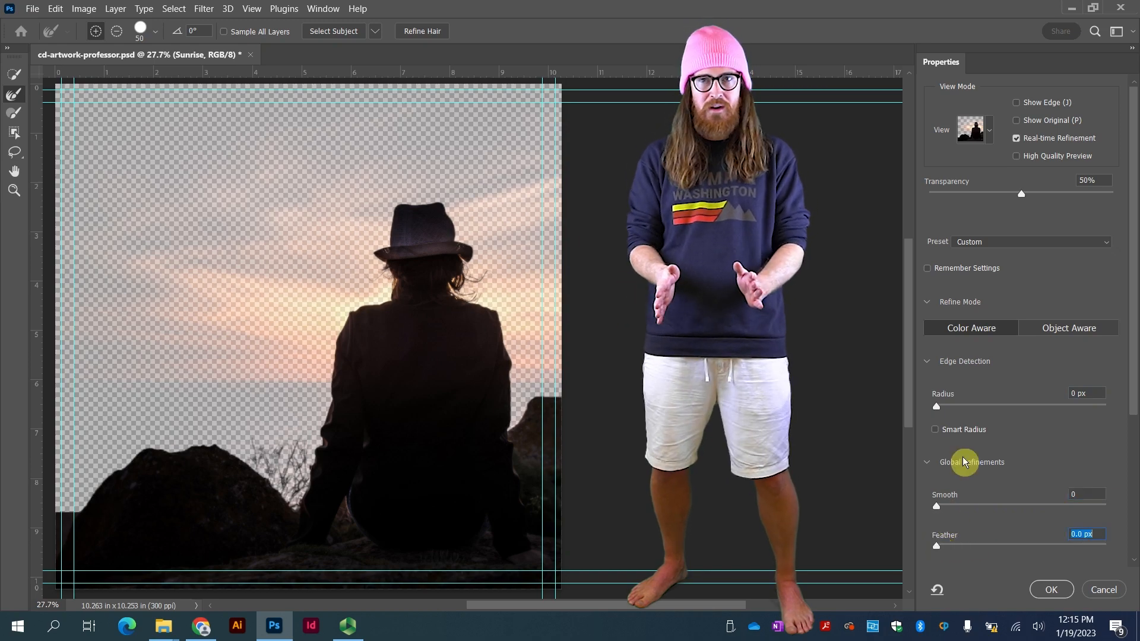
- Output the refined selection as a layer mask on the Sunrise layer
left_click(927, 361)
left_click(995, 488)
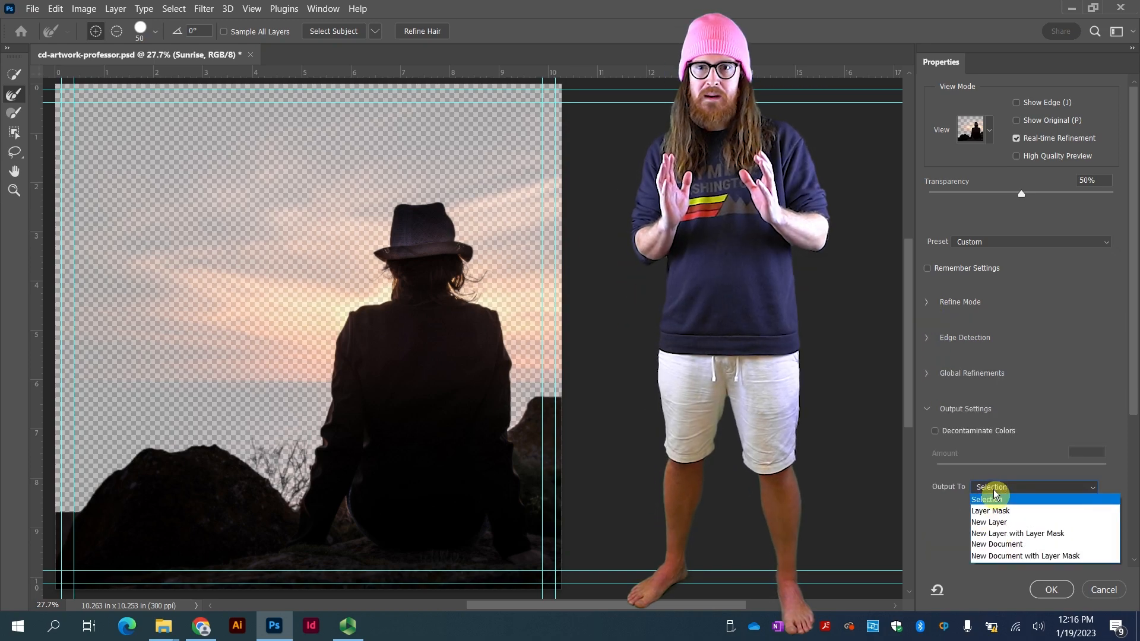
left_click(1027, 513)
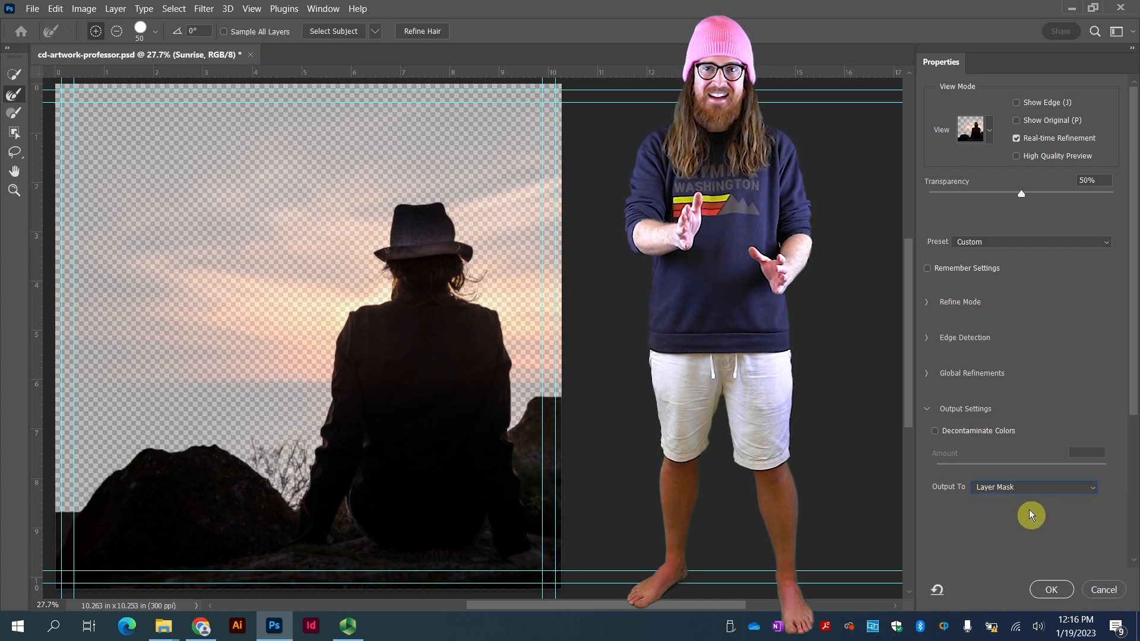
left_click(1050, 589)
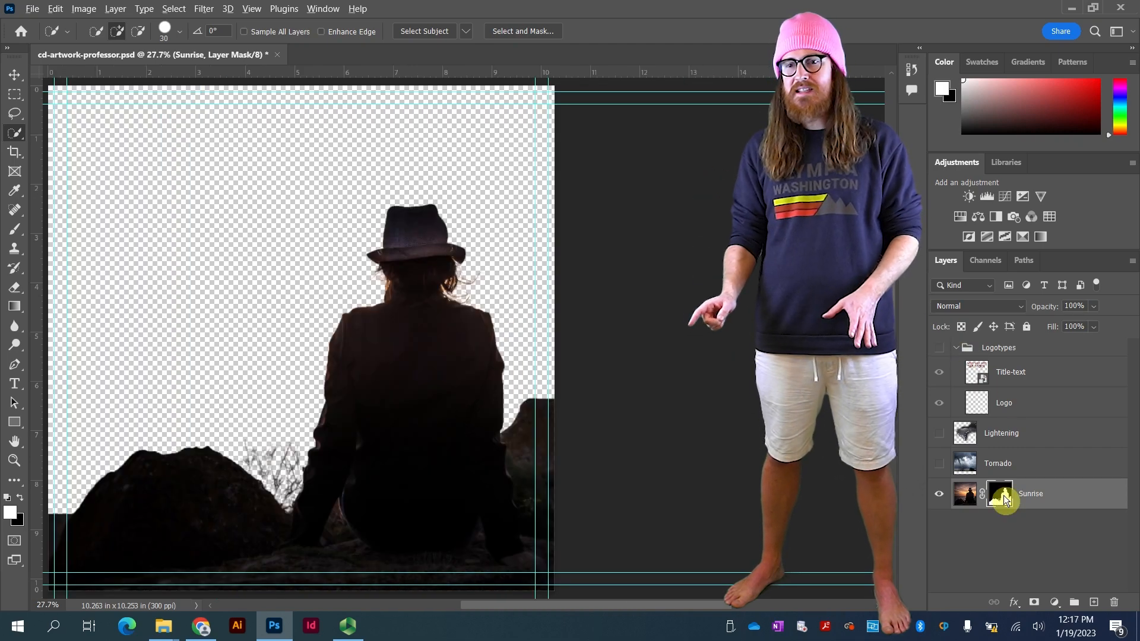
- Inspect the Sunrise layer mask on its own in the canvas and load the mask as a selection
left_click(1005, 494, "alt")
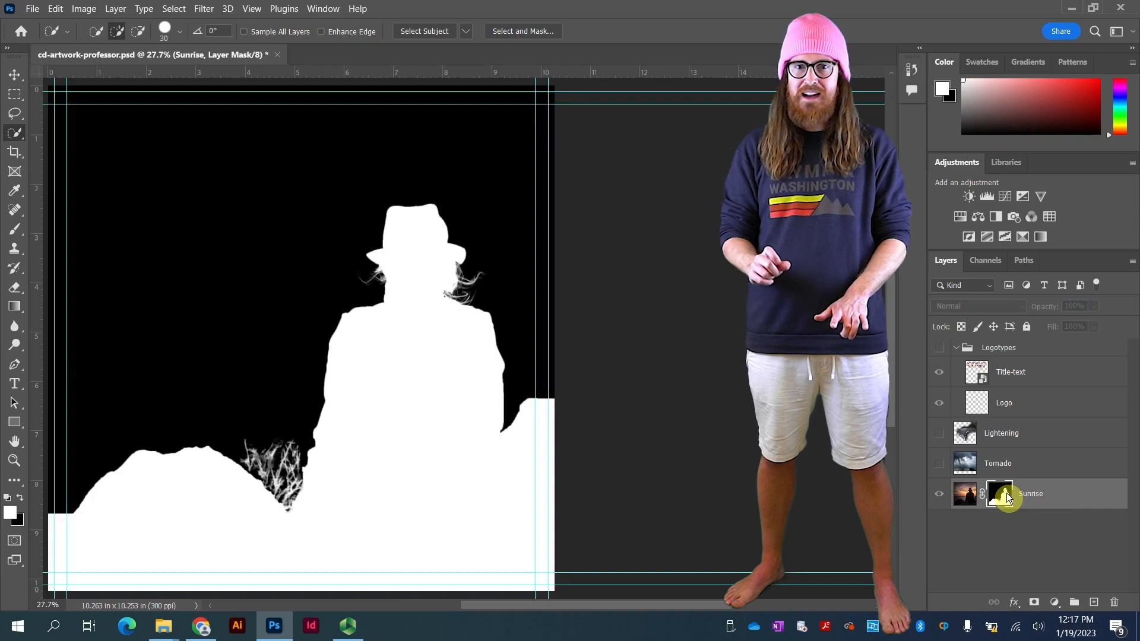
left_click(1006, 493, "alt")
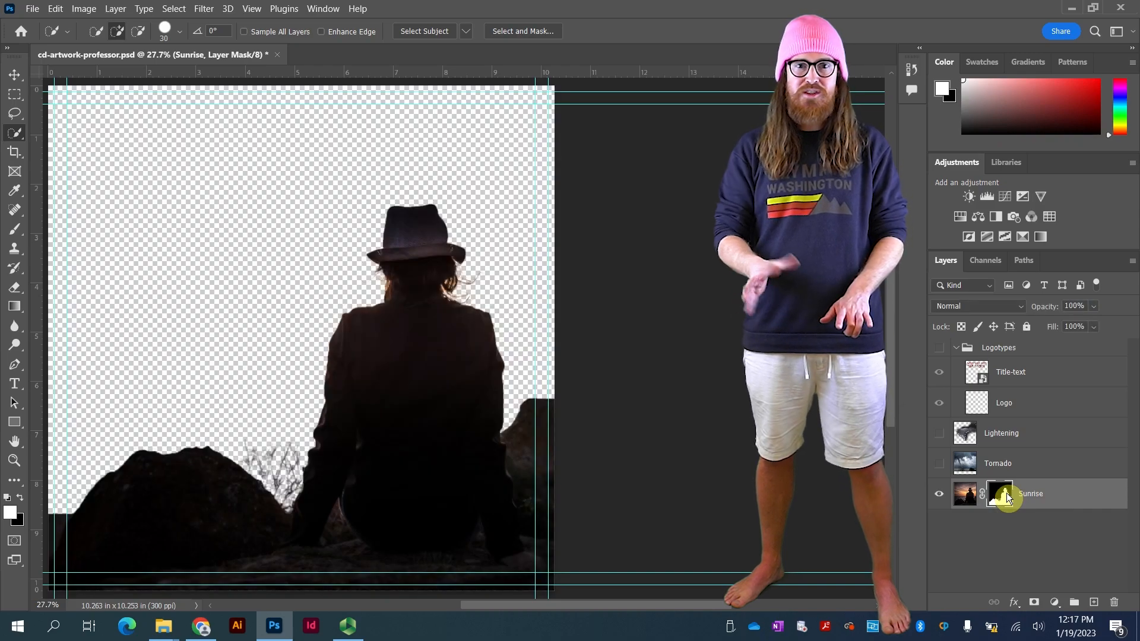
left_click(1008, 492, "alt")
left_click(1008, 491, "alt")
left_click(1006, 491, "ctrl")
- Disable the Sunrise layer mask to reveal the full photo and try applying the mask permanently to the layer
right_click(1002, 492)
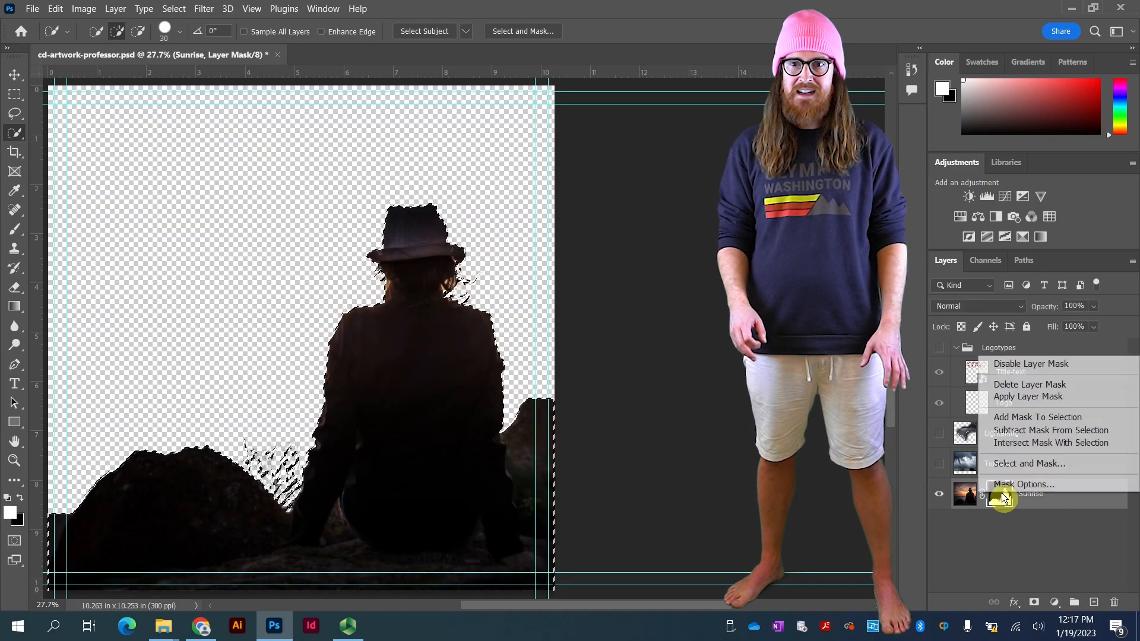
left_click(1064, 365)
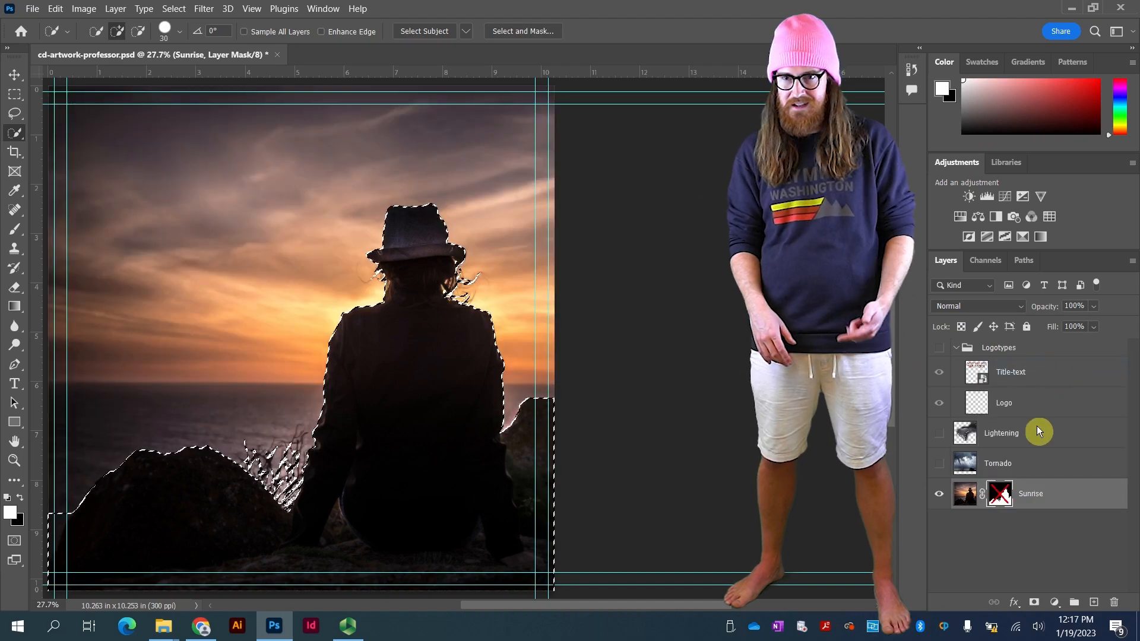
right_click(1002, 498)
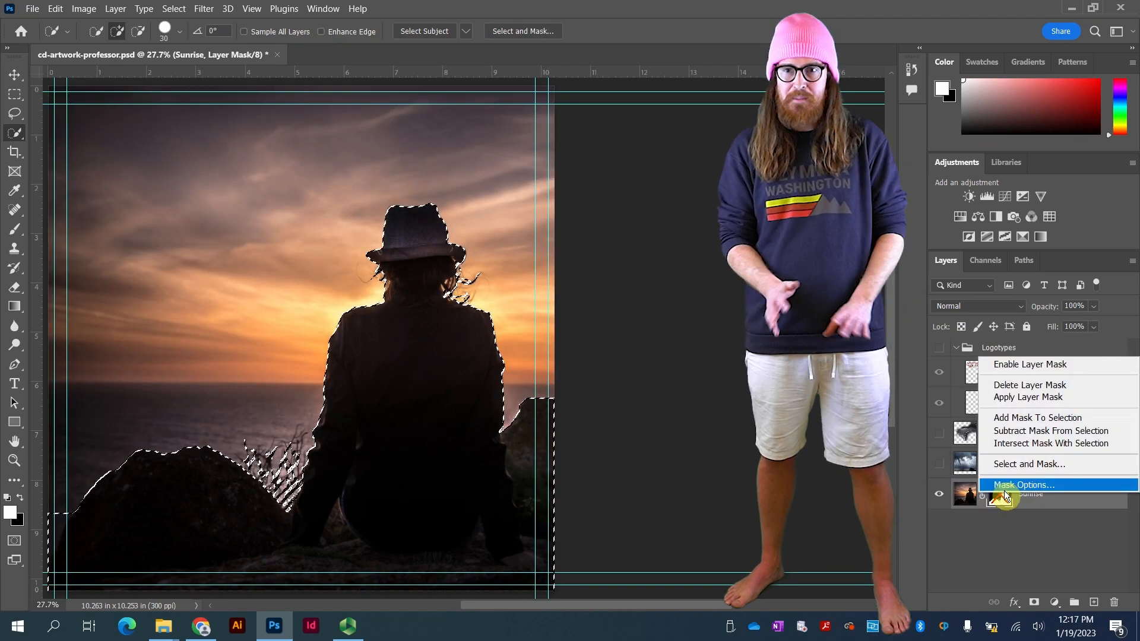
left_click(1034, 399)
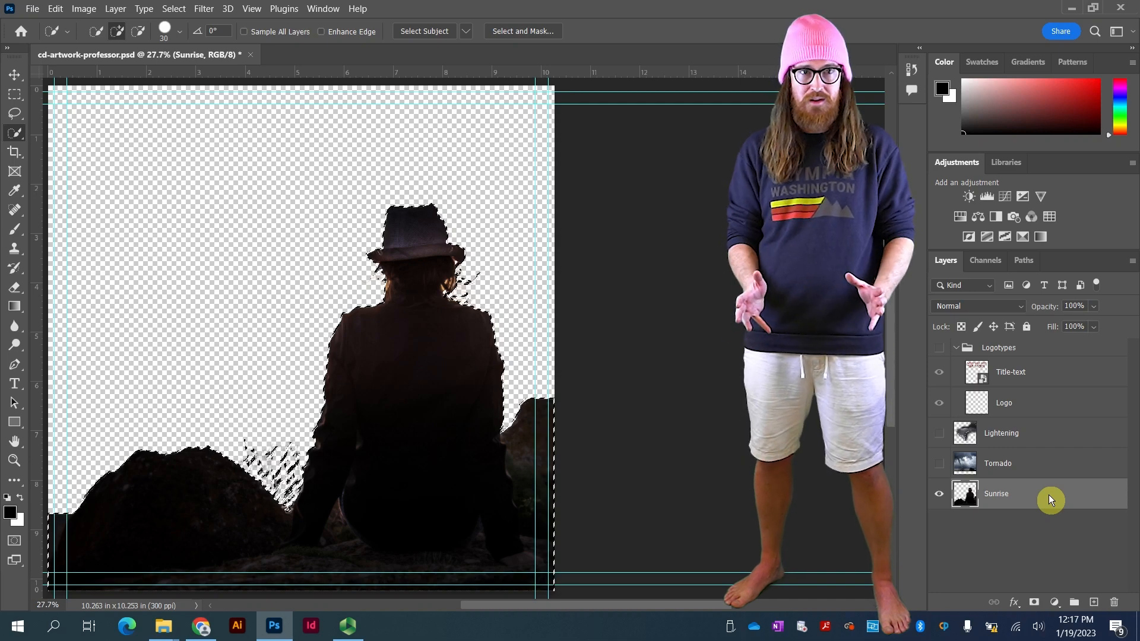
- Undo applying the layer mask and enable the Sunrise mask again
left_click(55, 9)
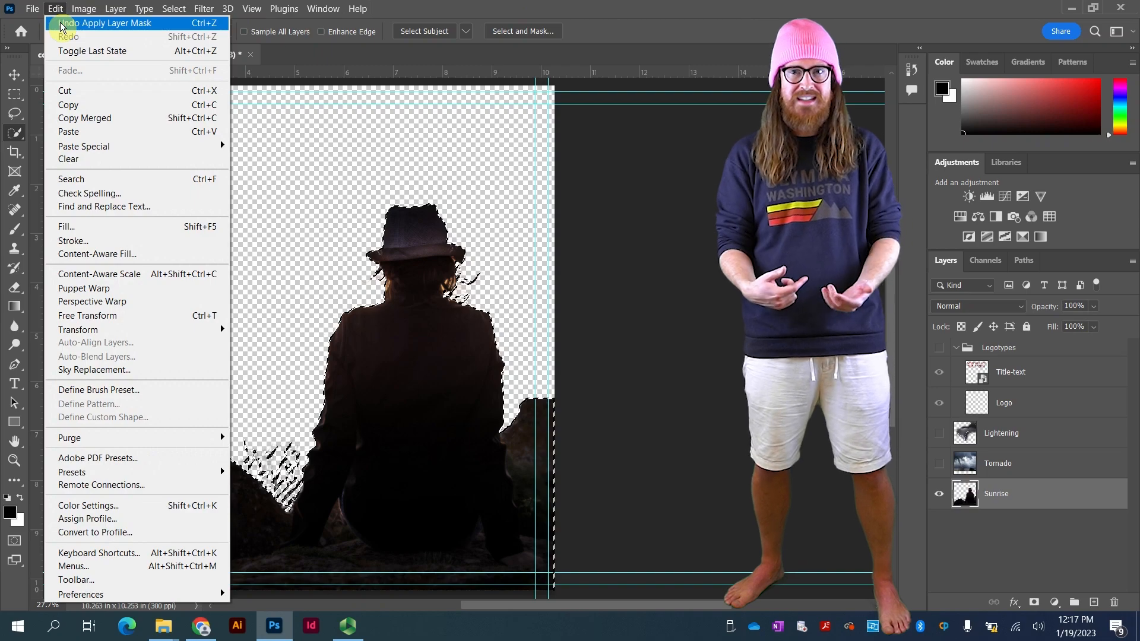
left_click(57, 22)
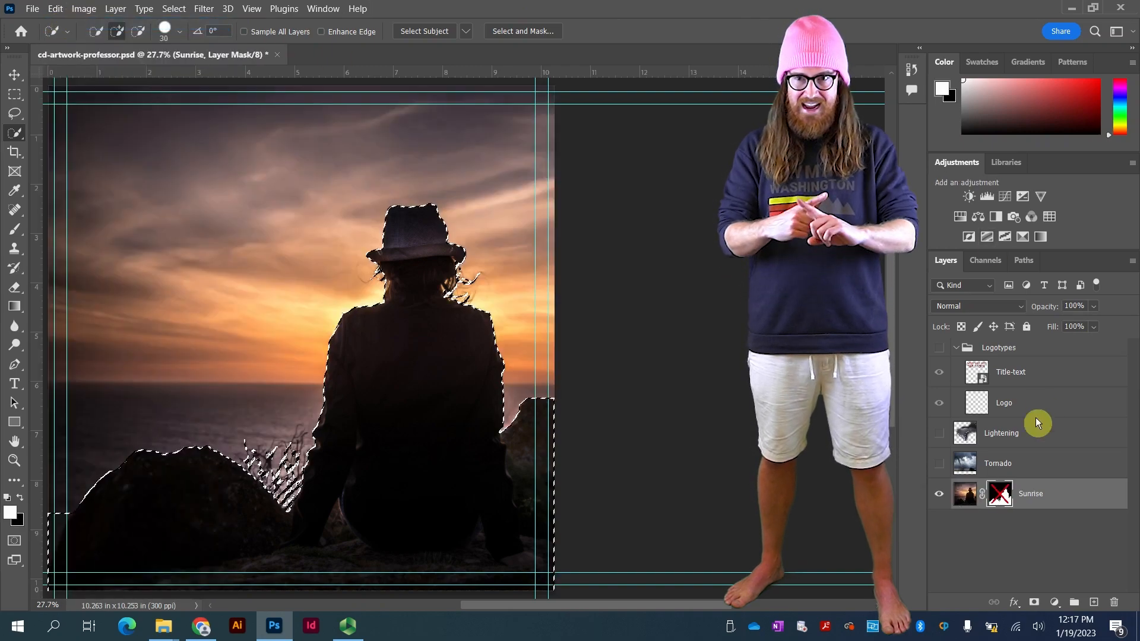
right_click(1009, 492)
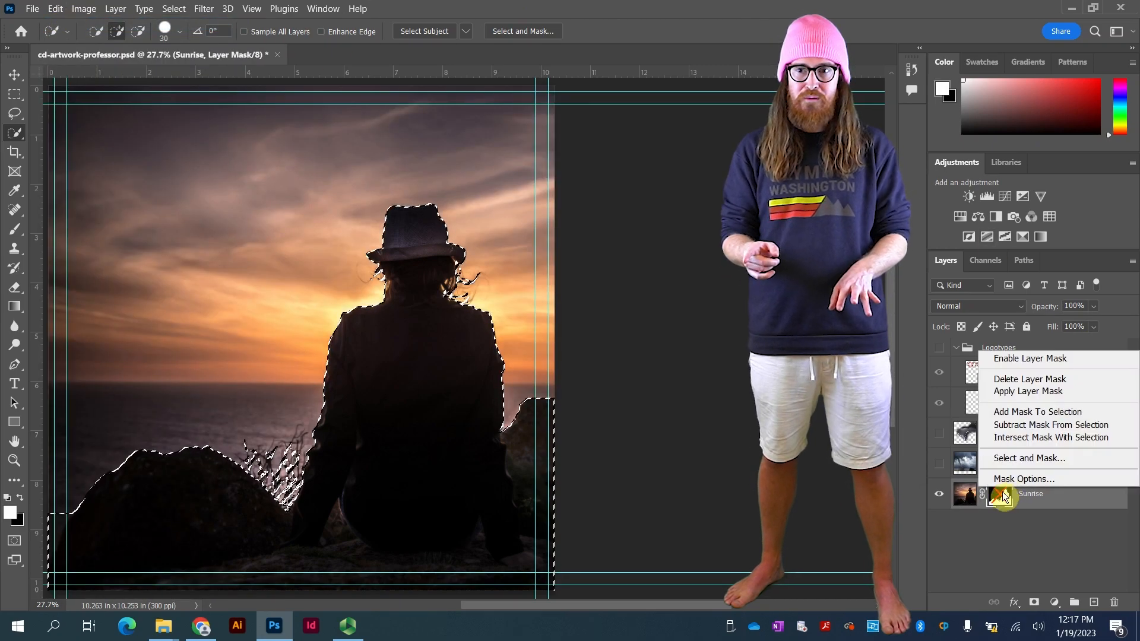
left_click(1046, 359)
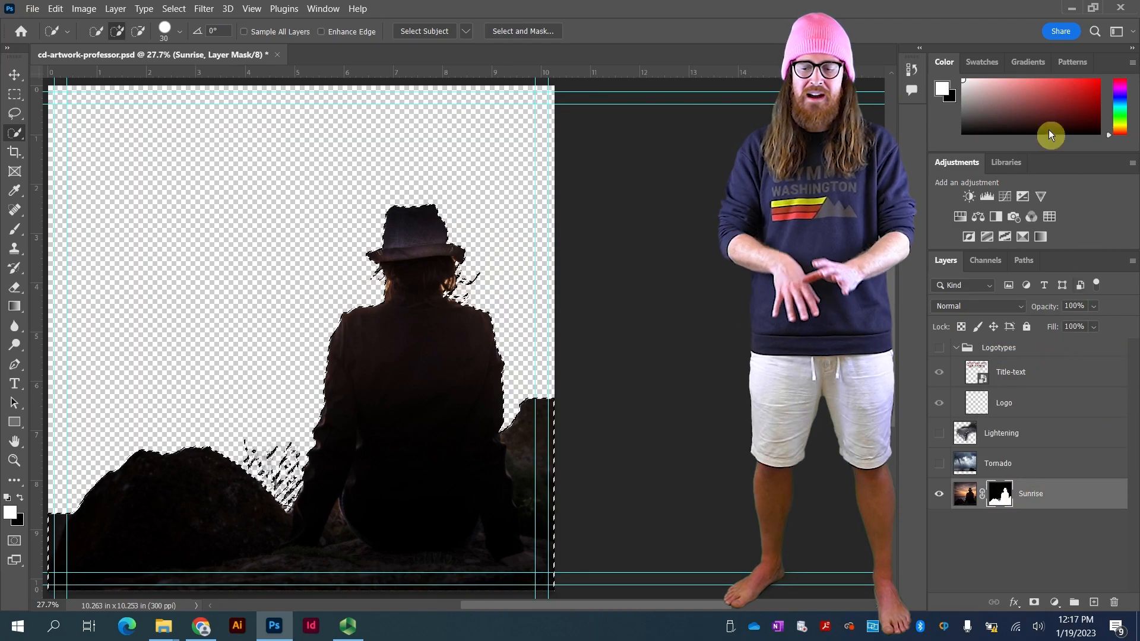
- Save the document and show the Sunrise Mask channel as an overlay with the RGB channels
left_click(32, 8)
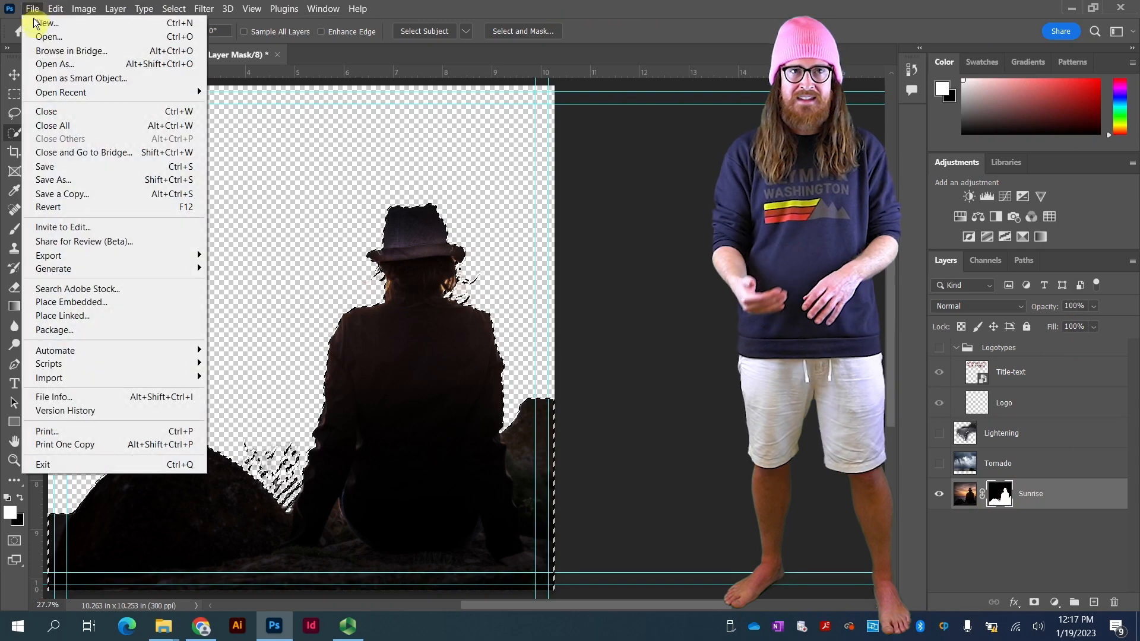
left_click(53, 168)
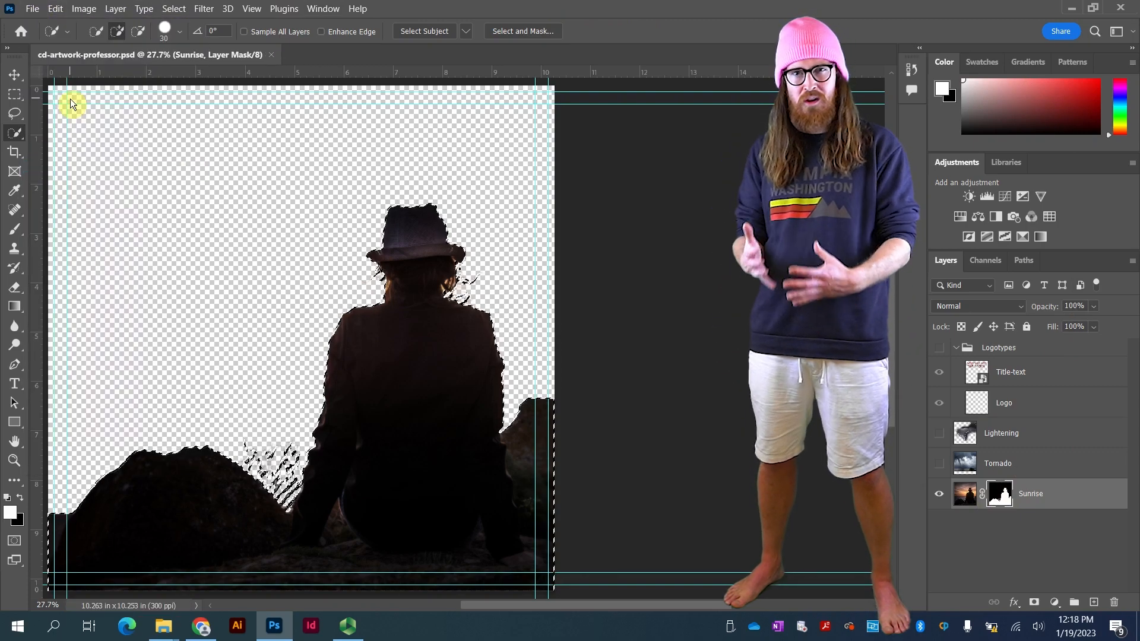
left_click(985, 260)
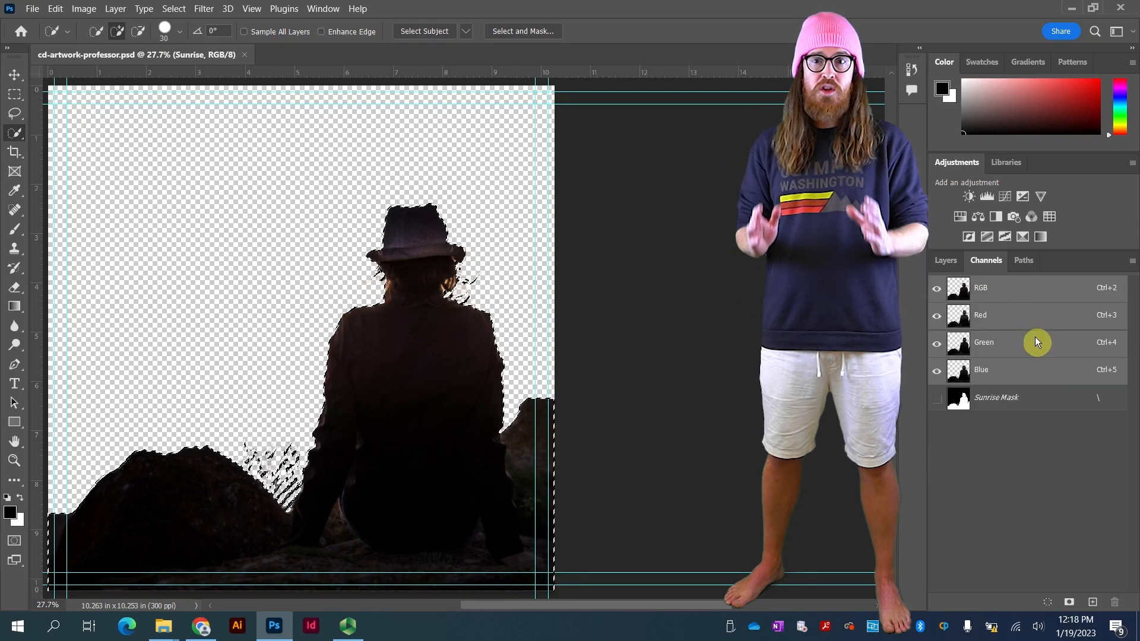
left_click(977, 279)
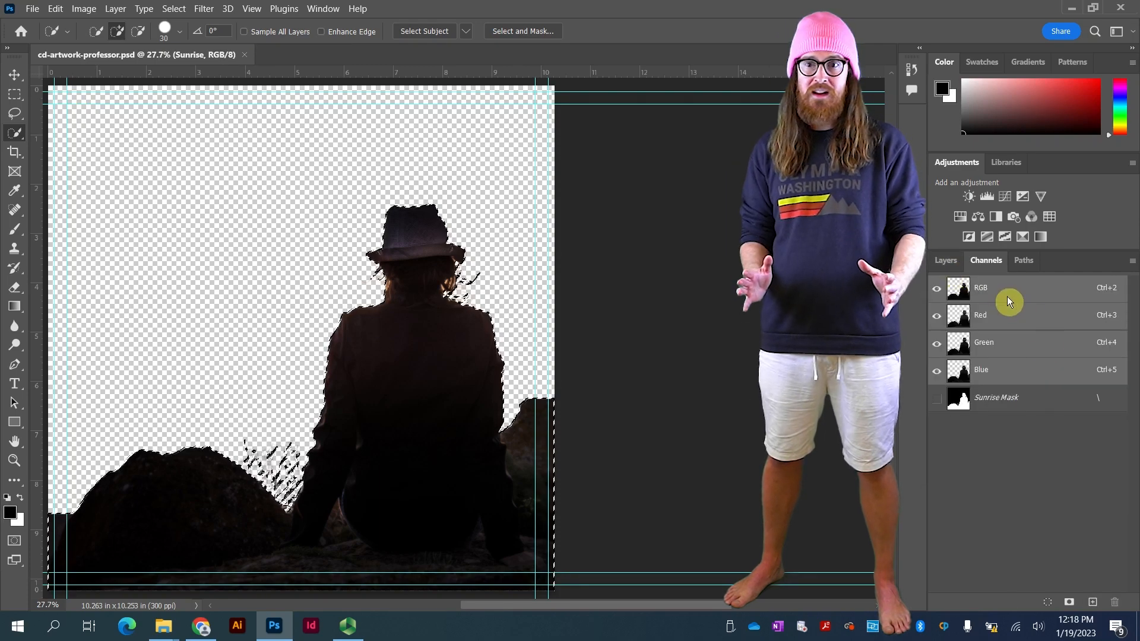
left_click(938, 399)
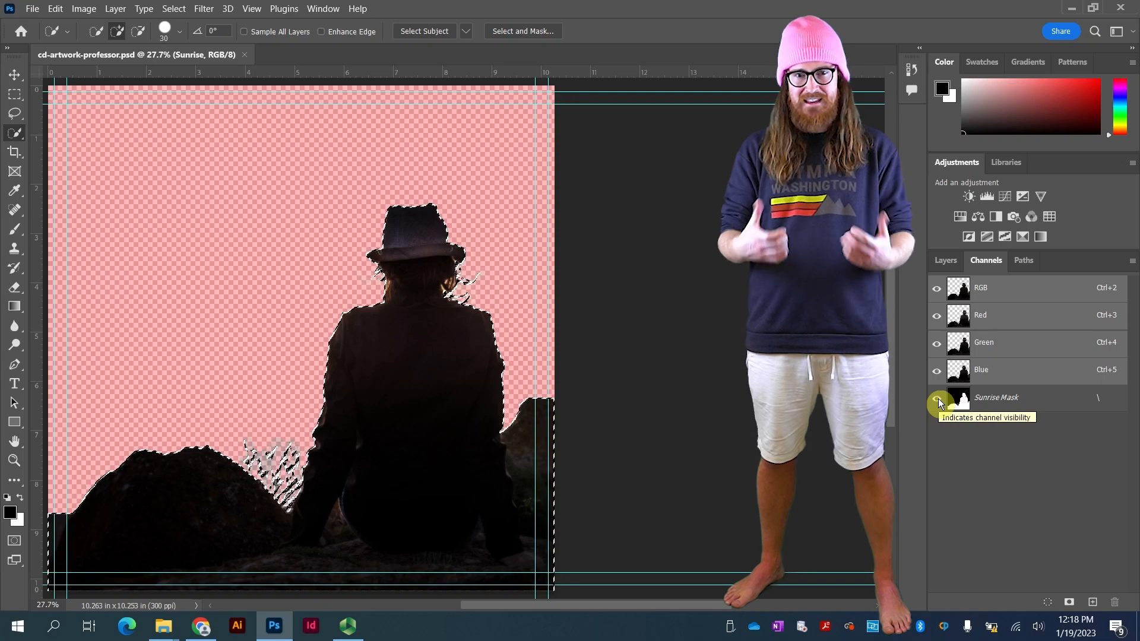
- Set the Sunrise Mask overlay's display opacity to 100%
double_click(991, 399)
left_click_drag(617, 162, 437, 94)
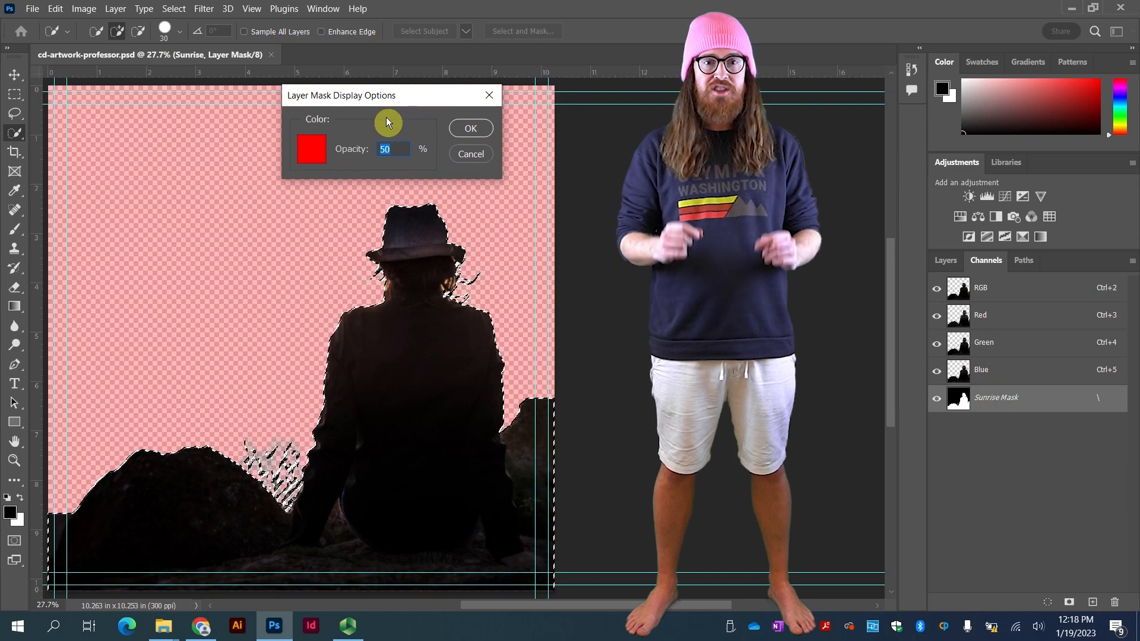
type("100")
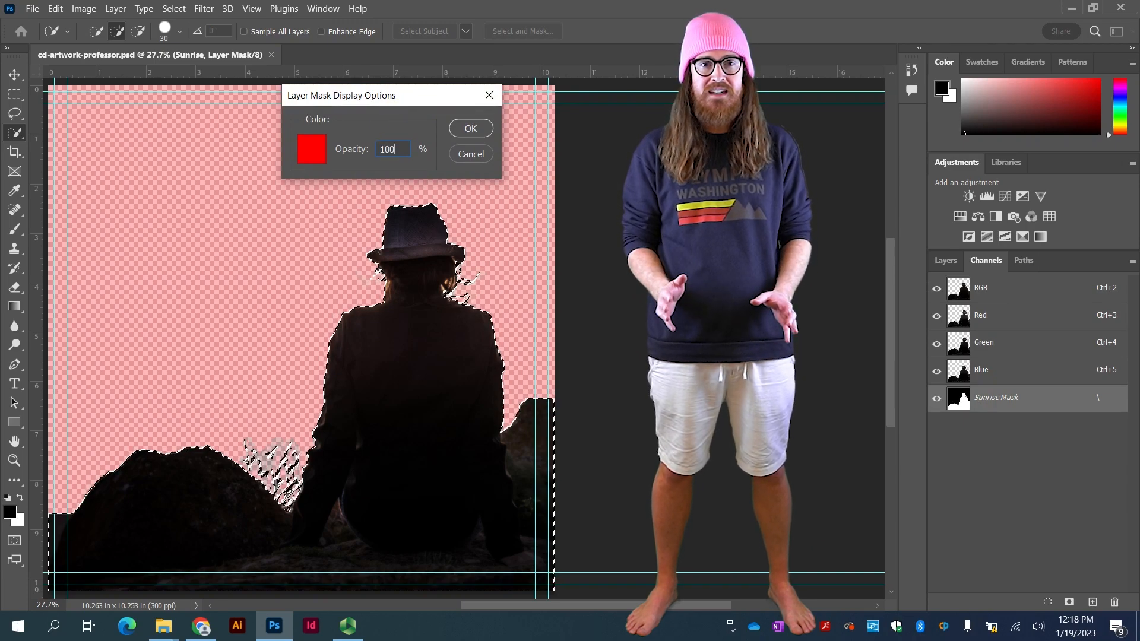
left_click(472, 131)
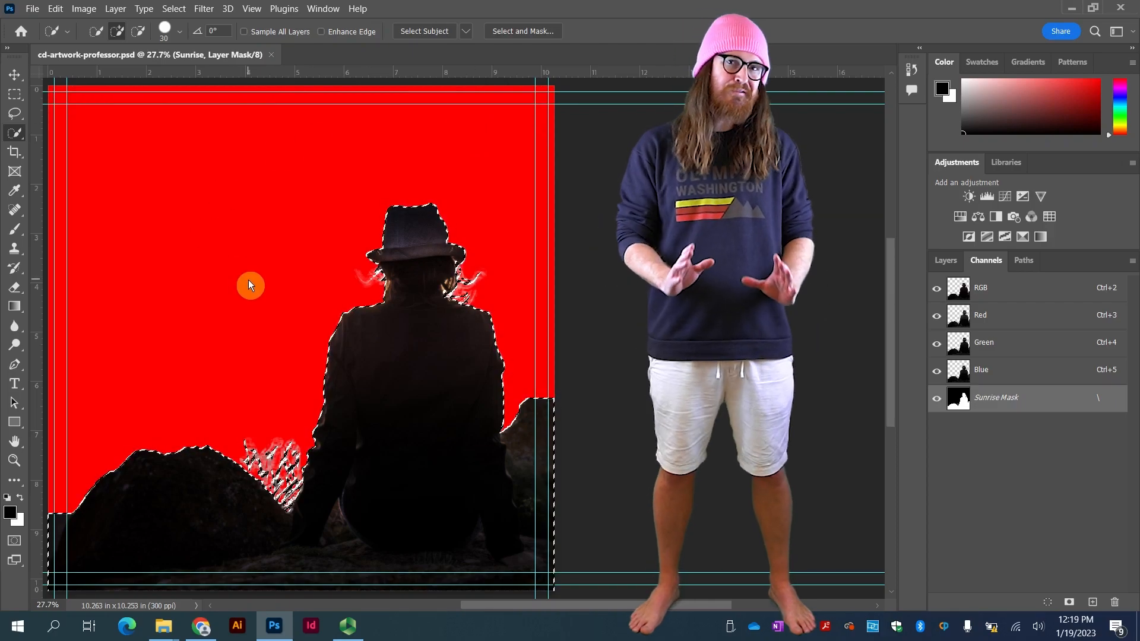
- Paint black on the Sunrise mask over the low rock edge at the artwork's far left with a hard 50 px brush
left_click(12, 236)
left_click(107, 31)
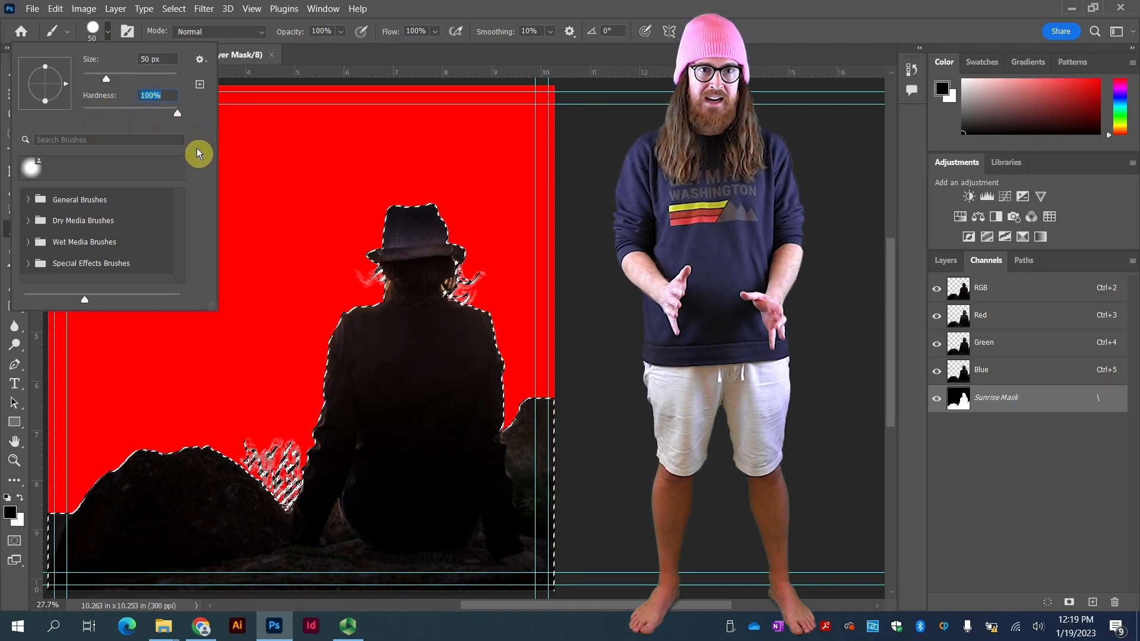
key("Return")
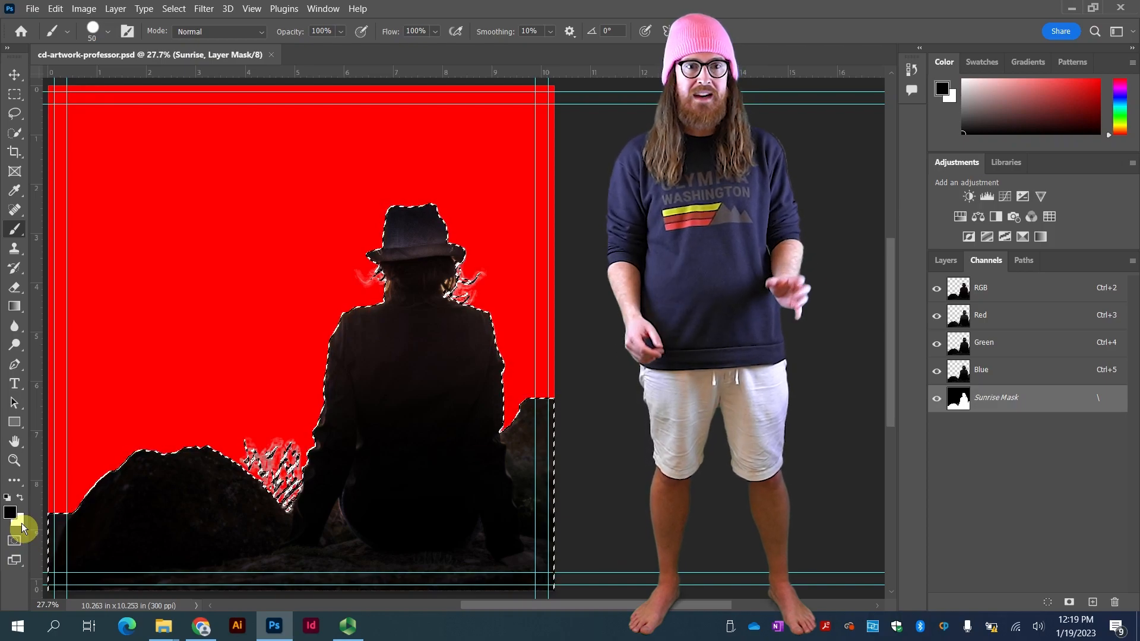
mouse_move(59, 520)
left_mouse_down()
mouse_move(67, 546)
mouse_move(69, 514)
mouse_move(61, 527)
mouse_move(50, 520)
mouse_move(48, 536)
mouse_move(56, 547)
mouse_move(64, 530)
mouse_move(54, 554)
mouse_move(61, 523)
mouse_move(59, 545)
left_mouse_up()
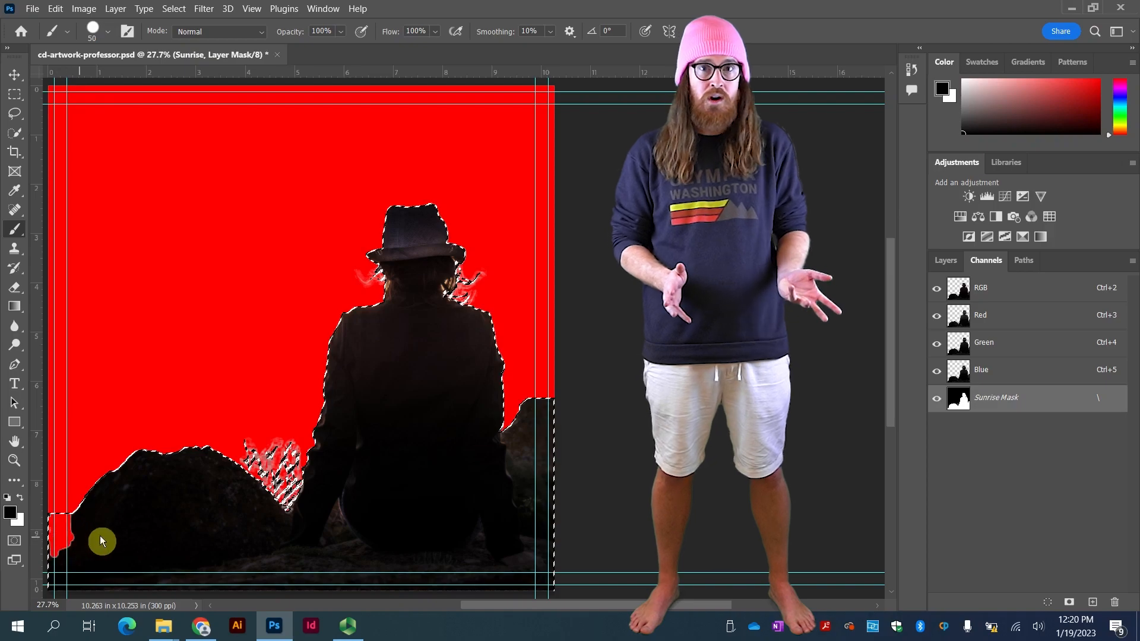
- Brush black on the Sunrise mask around the rock to the right of the figure, down to the lower ground
key("ctrl+plus")
key("ctrl+plus")
key("ctrl+plus")
mouse_move(458, 379)
left_mouse_down()
mouse_move(474, 399)
mouse_move(472, 442)
mouse_move(502, 540)
mouse_move(563, 567)
mouse_move(577, 553)
mouse_move(581, 314)
mouse_move(577, 302)
mouse_move(514, 304)
mouse_move(479, 373)
mouse_move(497, 349)
mouse_move(501, 403)
mouse_move(494, 386)
mouse_move(485, 448)
mouse_move(509, 534)
mouse_move(541, 554)
mouse_move(561, 552)
mouse_move(568, 323)
mouse_move(536, 323)
mouse_move(497, 431)
mouse_move(517, 522)
mouse_move(544, 541)
mouse_move(558, 374)
left_mouse_up()
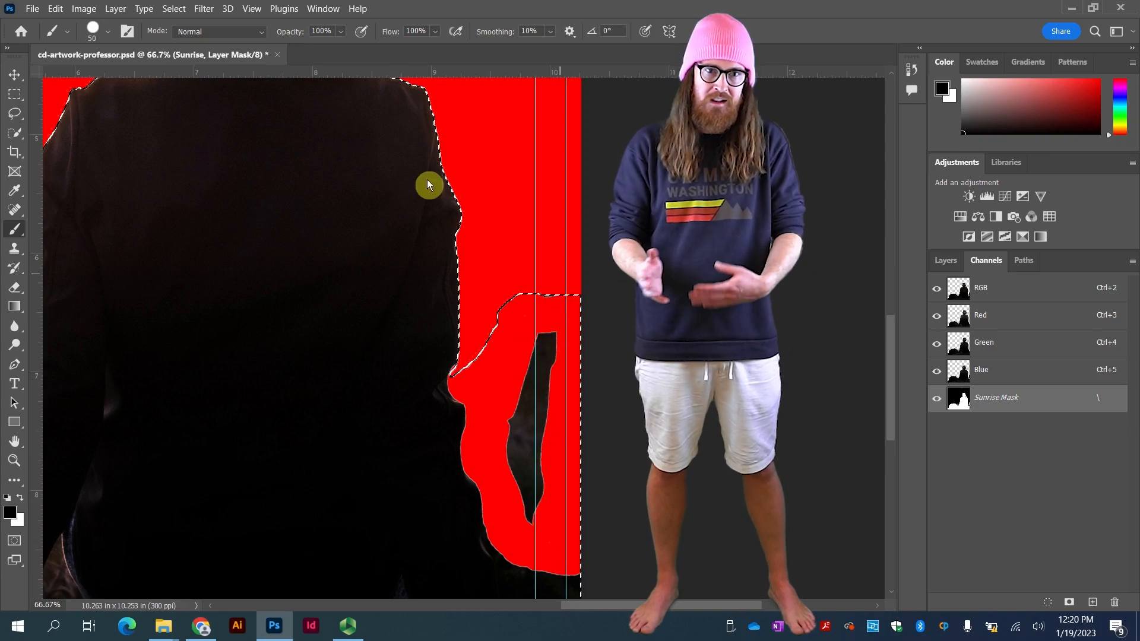
- Fill the unpainted gap inside the right rock's masked area with a 67 px brush and save the document
left_click(107, 32)
left_click_drag(107, 81, 114, 81)
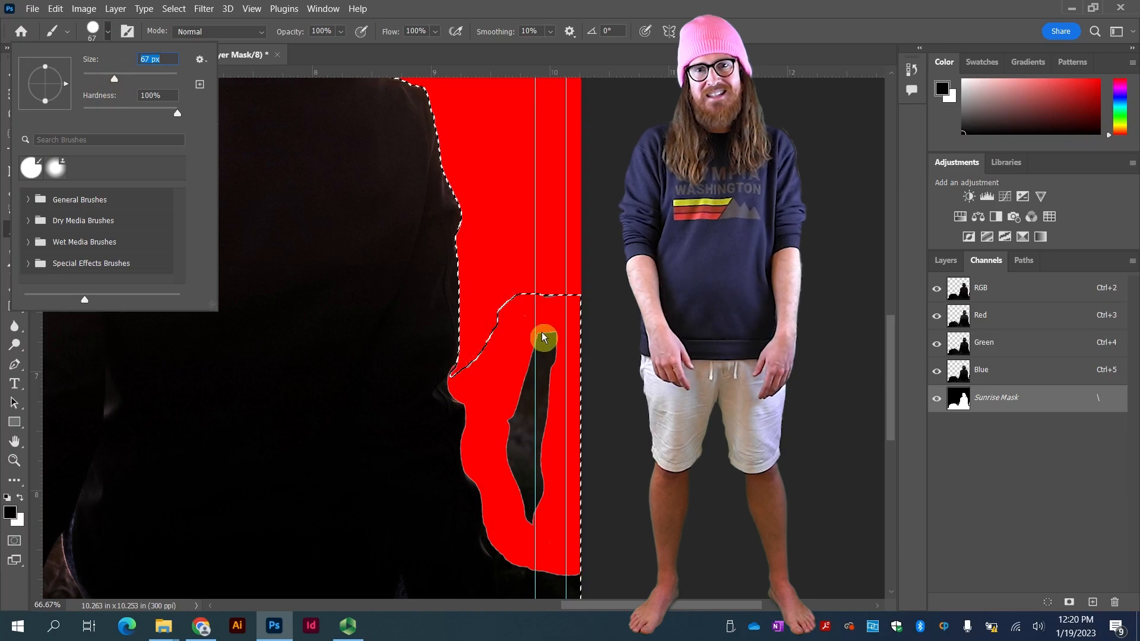
left_click_drag(543, 333, 514, 434)
mouse_move(533, 516)
left_mouse_down()
mouse_move(503, 393)
mouse_move(520, 390)
mouse_move(548, 494)
mouse_move(517, 406)
mouse_move(551, 404)
mouse_move(553, 334)
left_mouse_up()
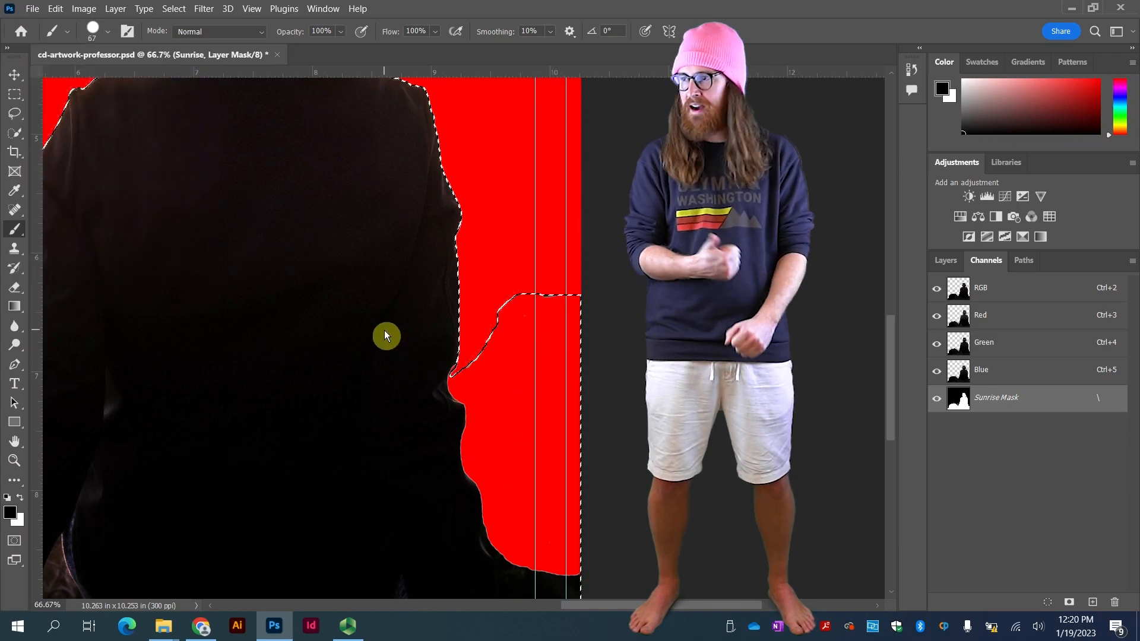
key("ctrl+0")
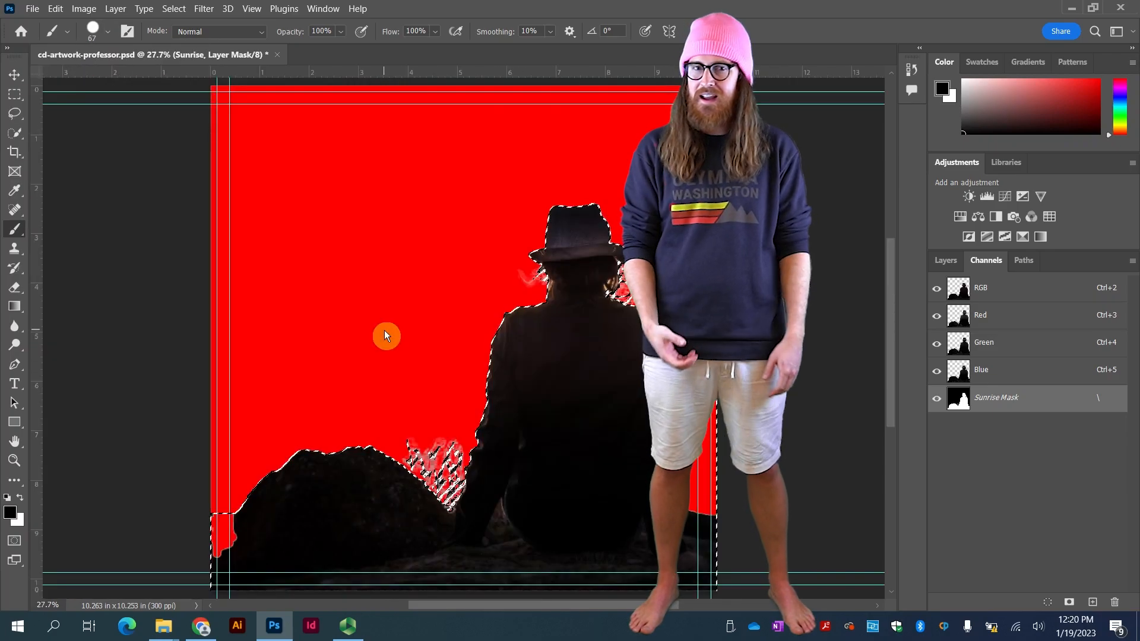
left_click(32, 8)
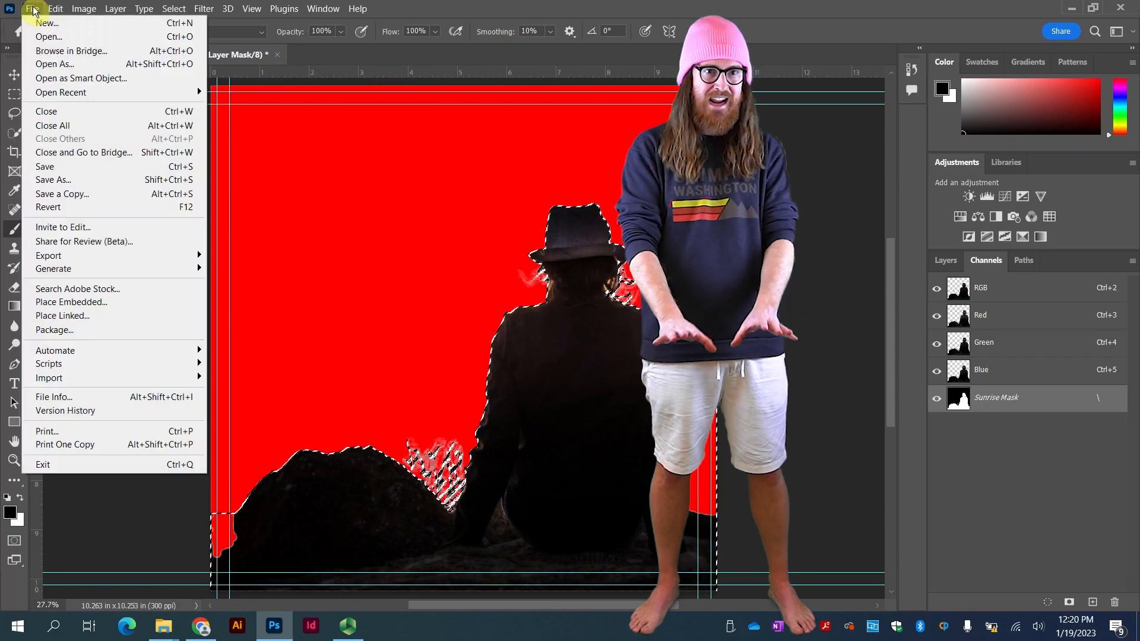
left_click(45, 166)
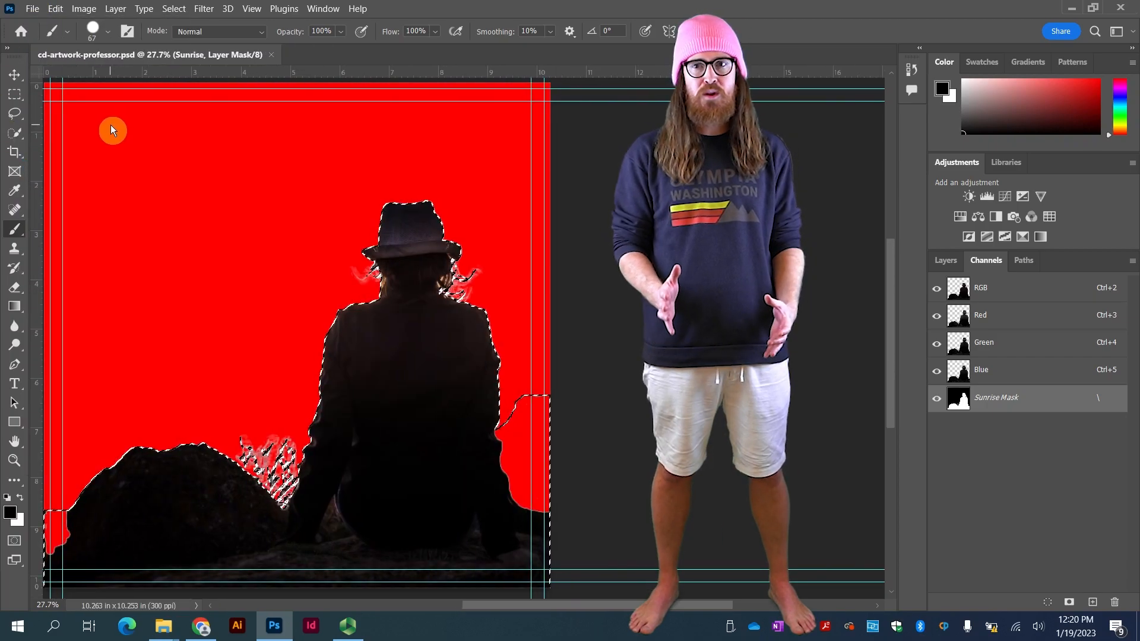
- Set the Sunrise Mask overlay's display opacity to 50% and hide the overlay
double_click(1017, 398)
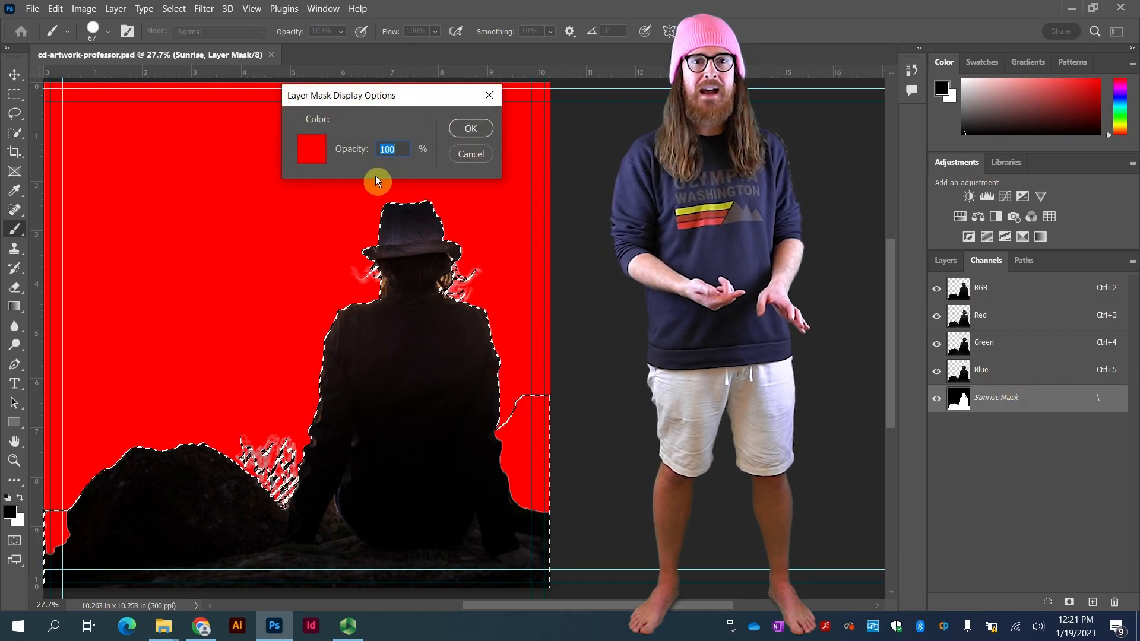
type("50")
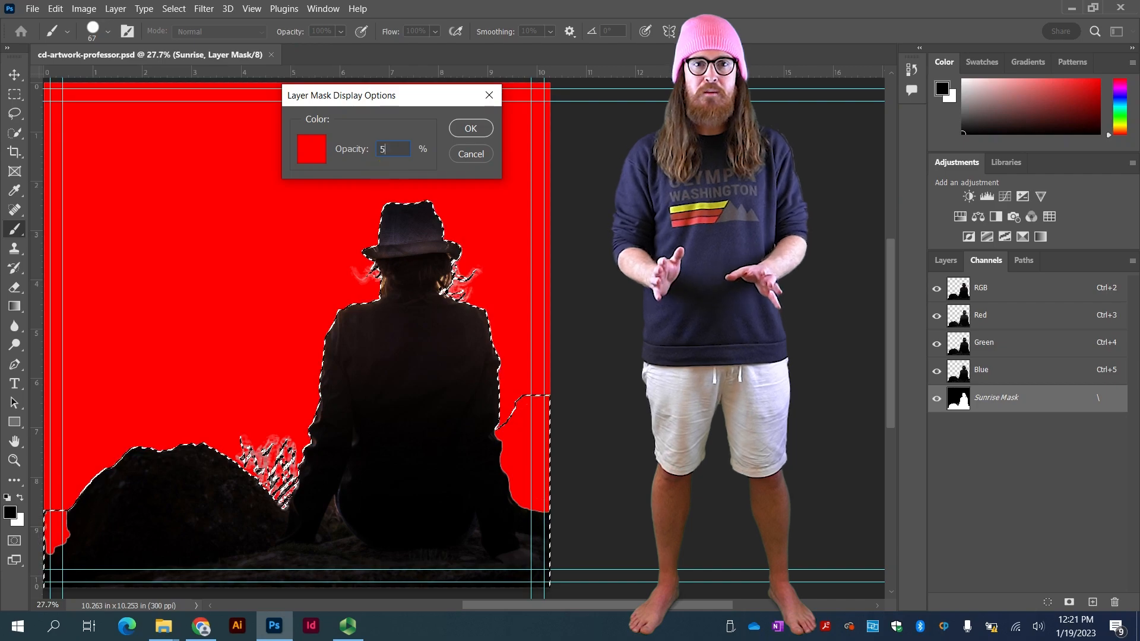
left_click(472, 132)
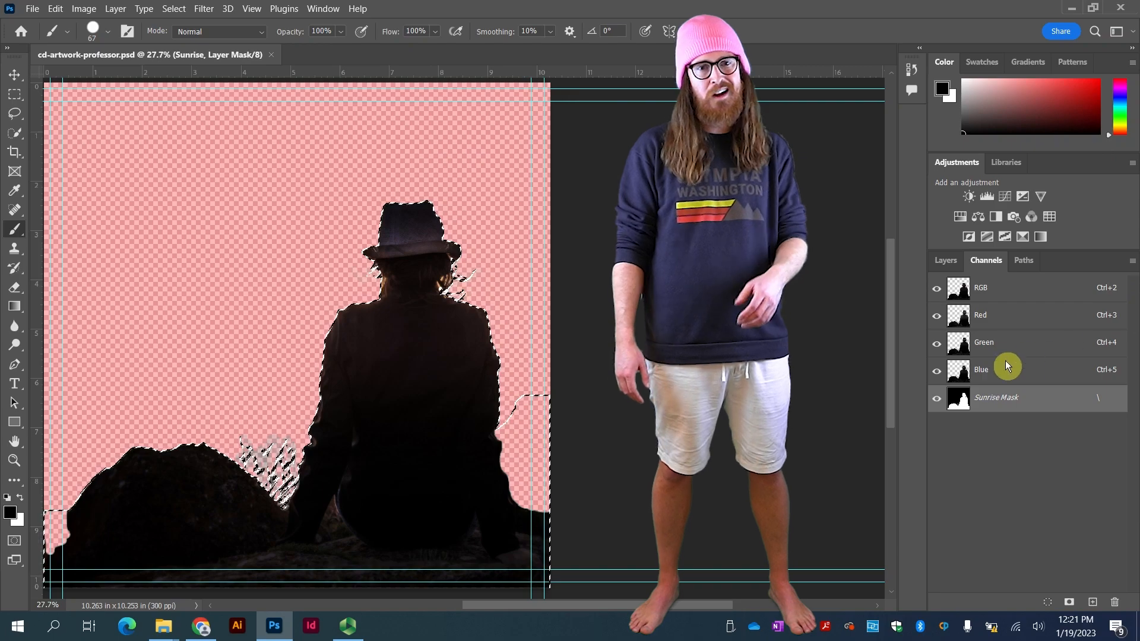
left_click(942, 399)
- Swap the foreground and background colors and open the properties of the Sunrise layer mask
key("x")
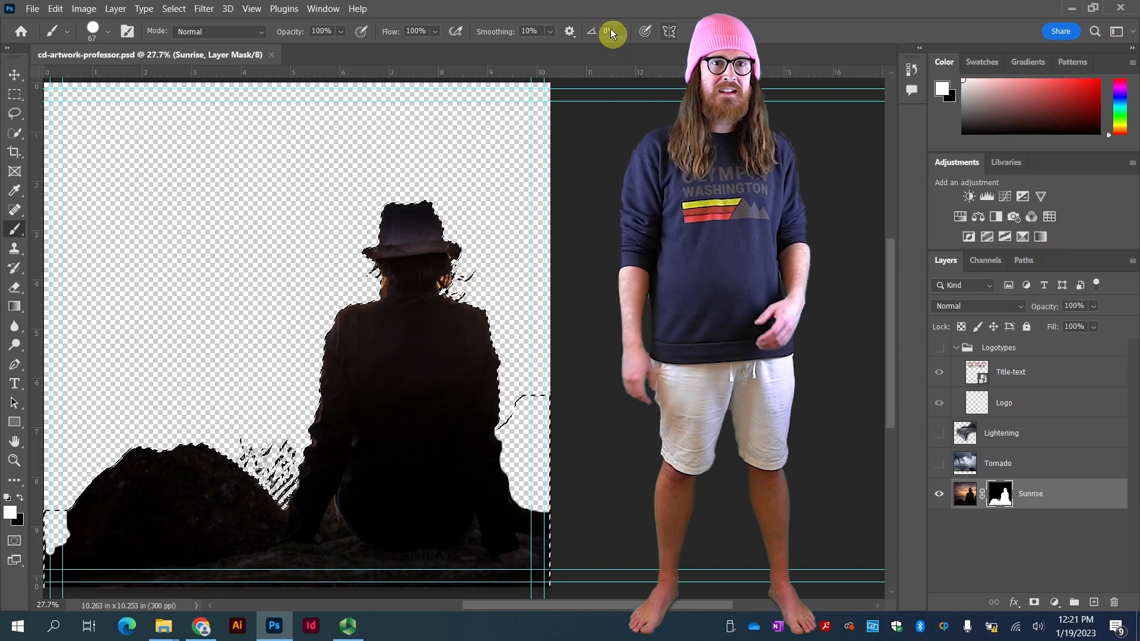
left_click(323, 8)
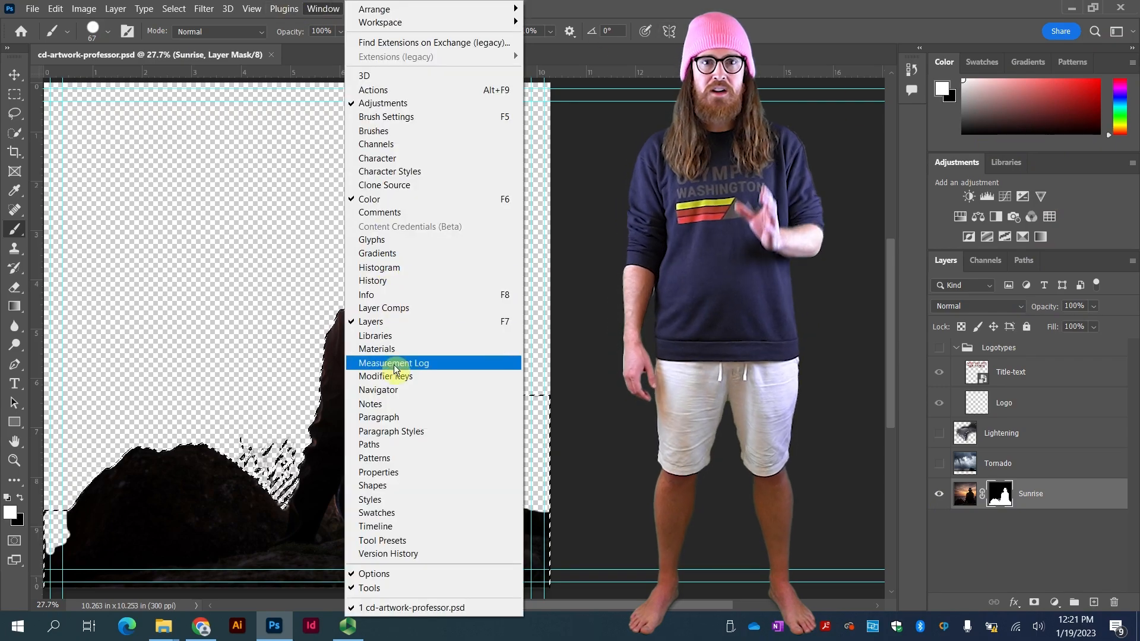
left_click(410, 472)
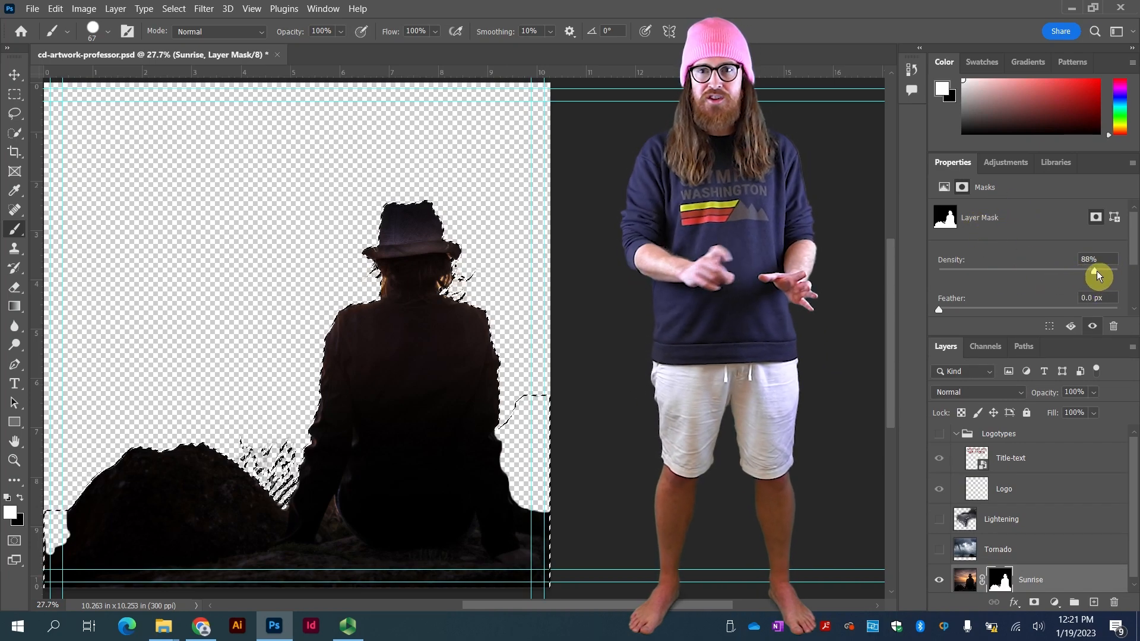
- Try feathering the Sunrise layer mask by 25 px at 100% density and examine the figure's softened edges
left_click_drag(942, 309, 970, 309)
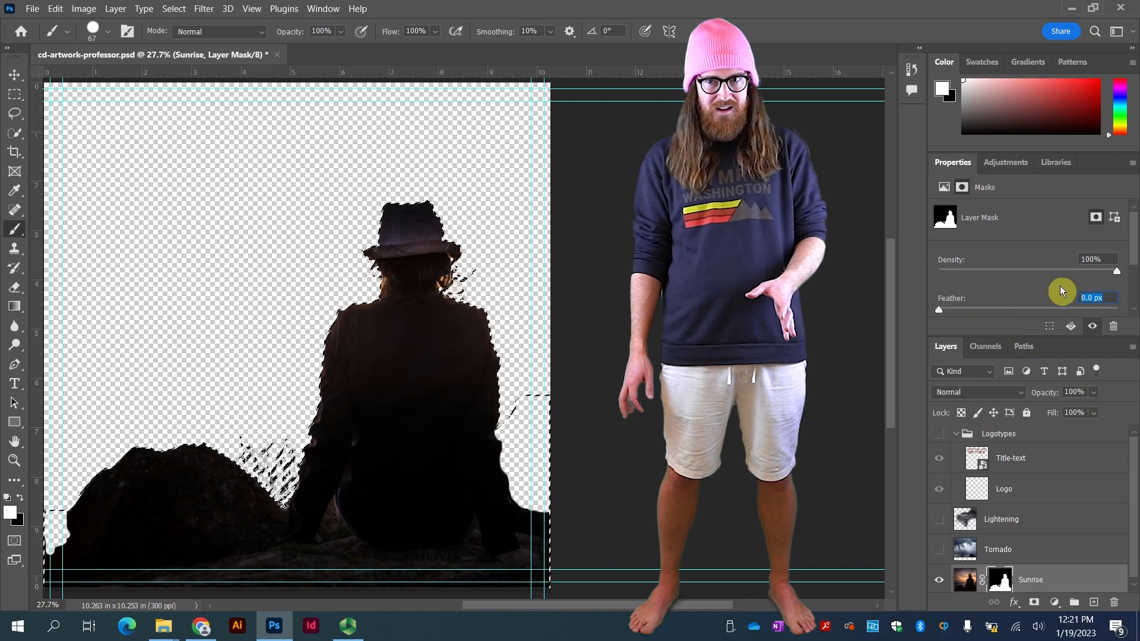
type("25")
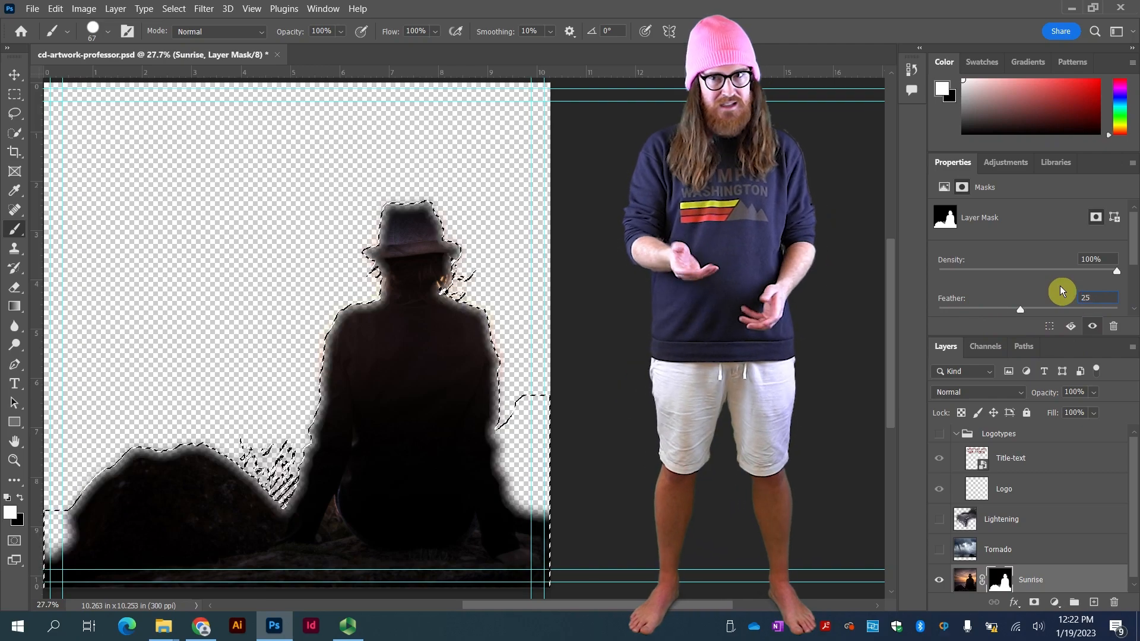
key("Return")
scroll(315, 249, "up", 4)
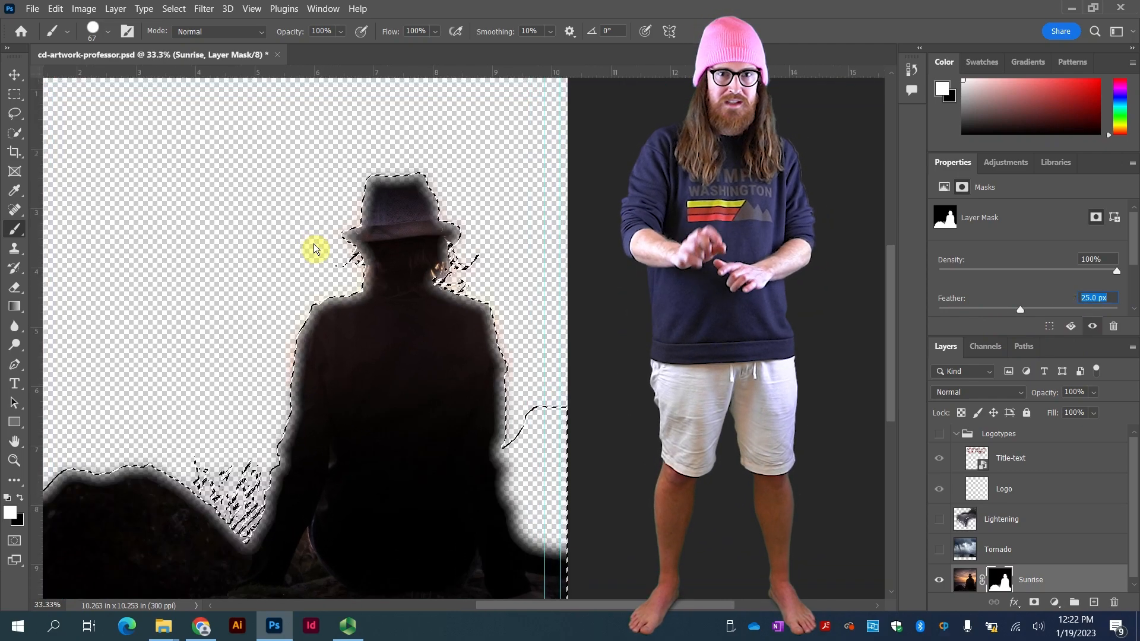
scroll(314, 248, "up", 2)
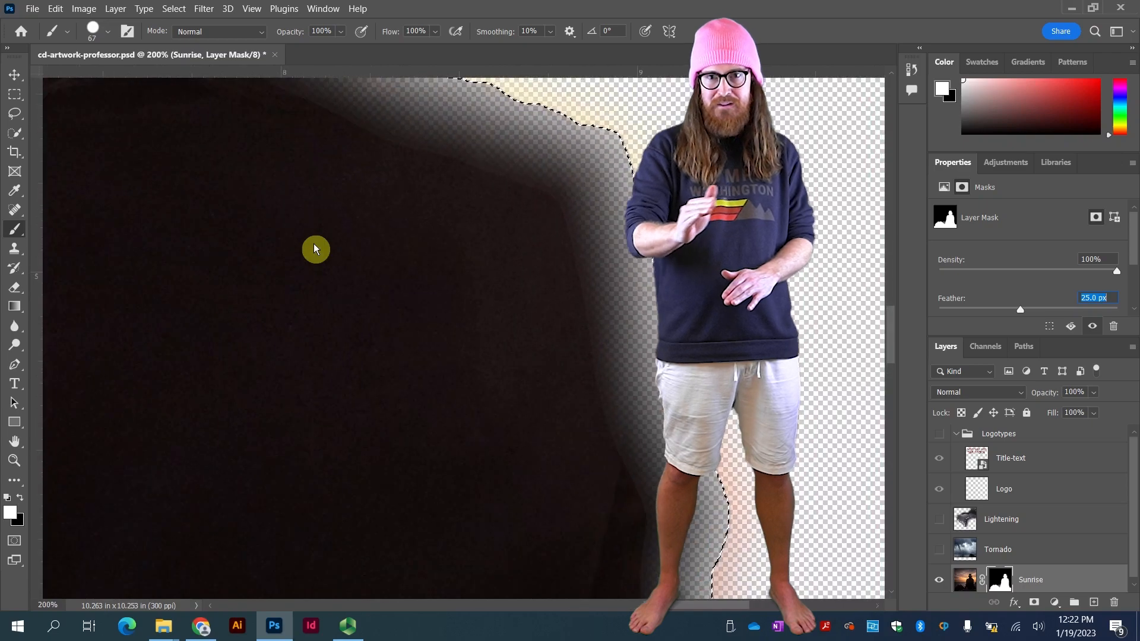
scroll(315, 248, "down", 5)
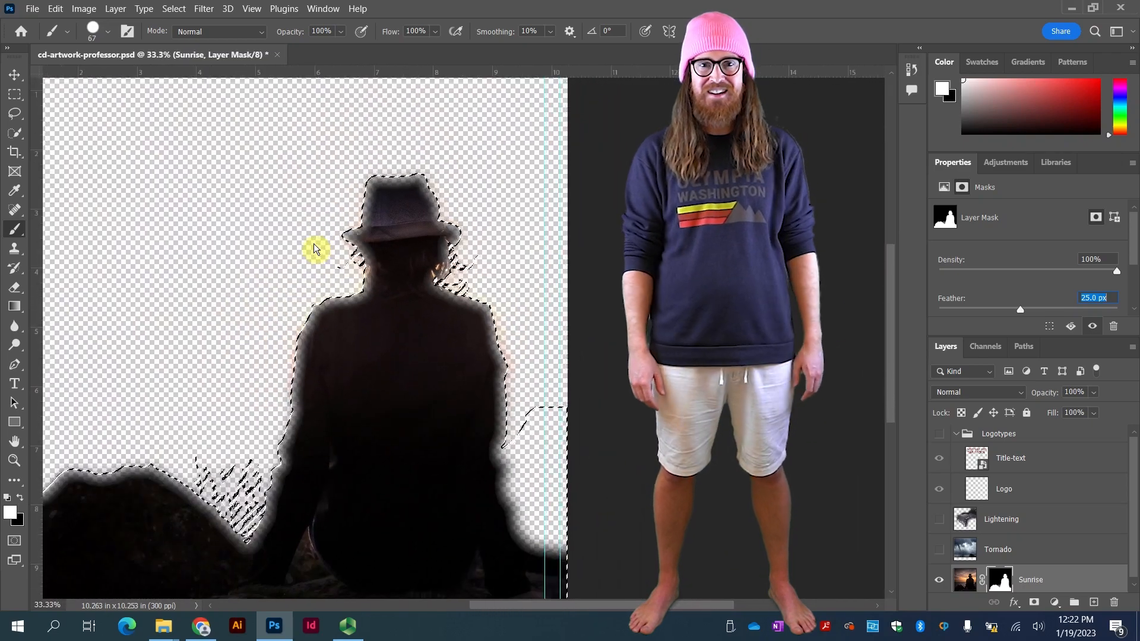
scroll(315, 247, "down", 1)
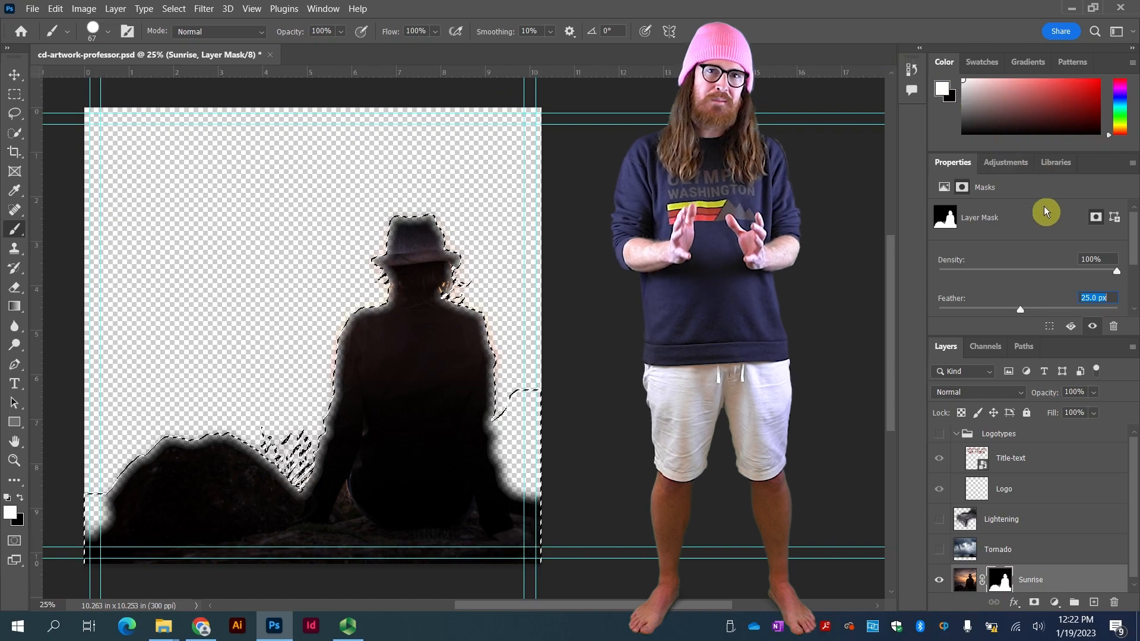
- Set the Sunrise layer mask's feather to 1 px, check the figure's edges and save the document
left_click_drag(1019, 308, 948, 316)
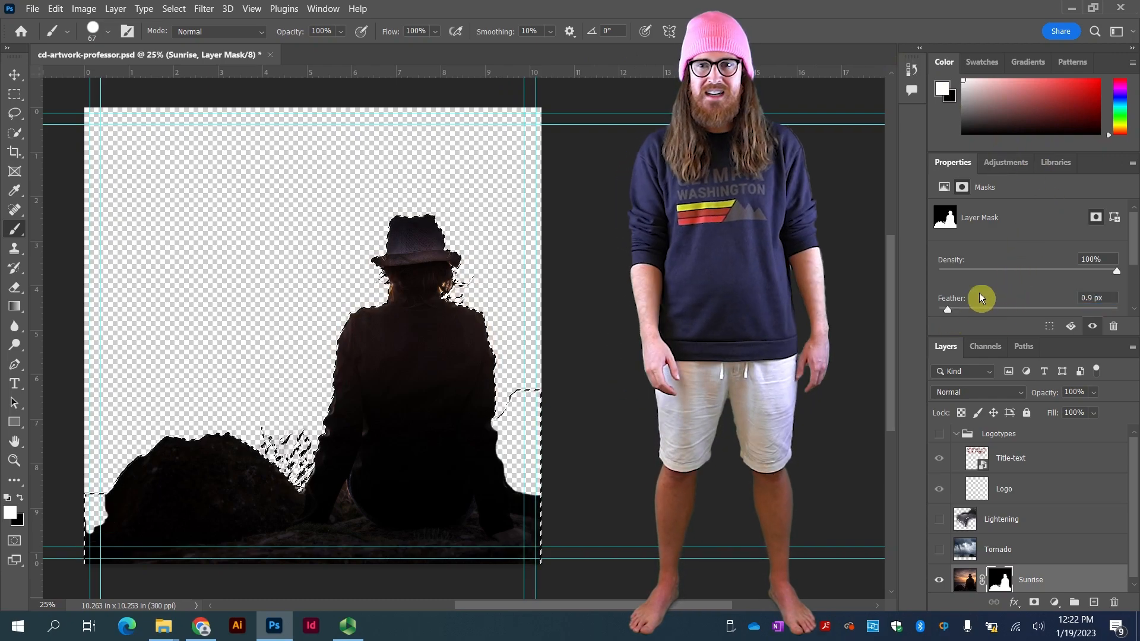
left_click(1086, 298)
scroll(440, 337, "up", 2)
scroll(439, 337, "up", 5)
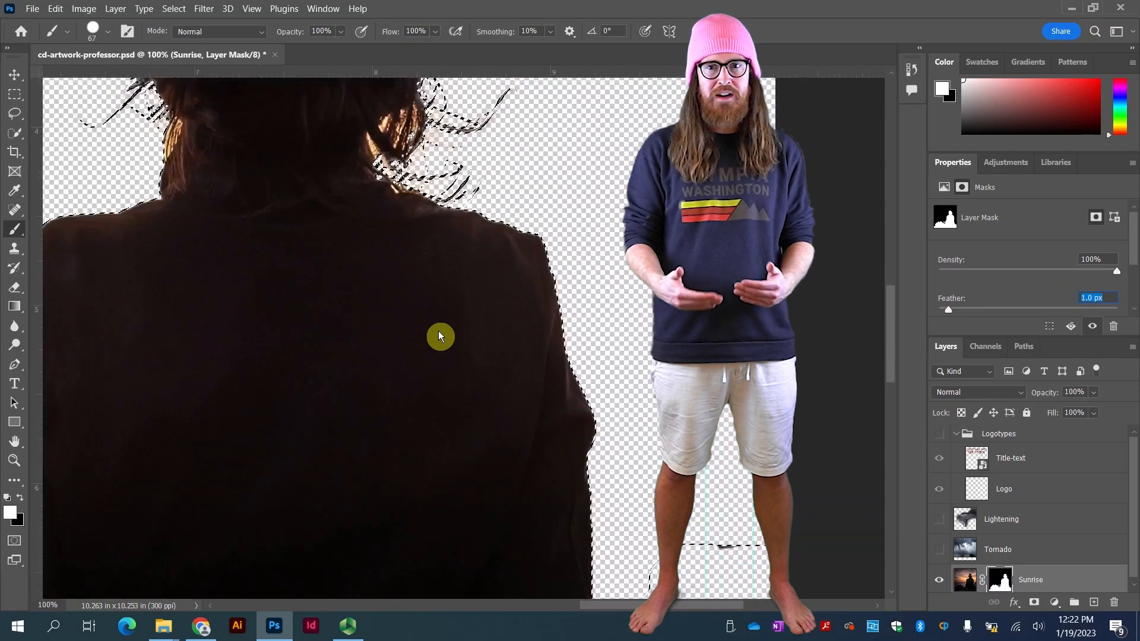
key("space")
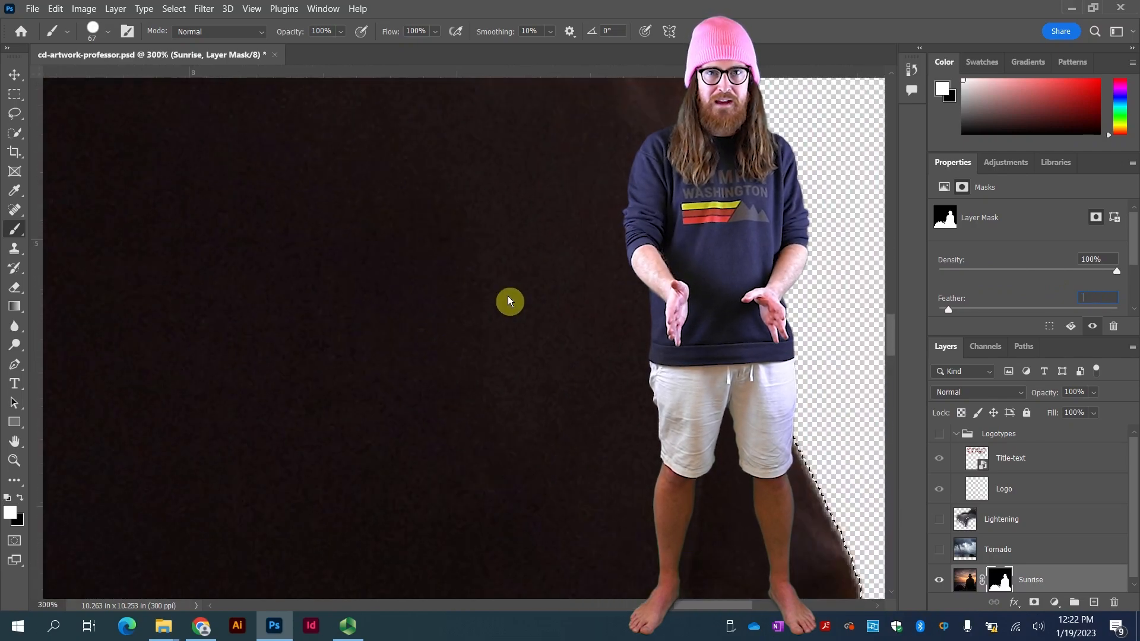
left_click(515, 317)
key("Return")
left_click_drag(572, 286, 451, 458)
key("ctrl+0")
key("ctrl+s")
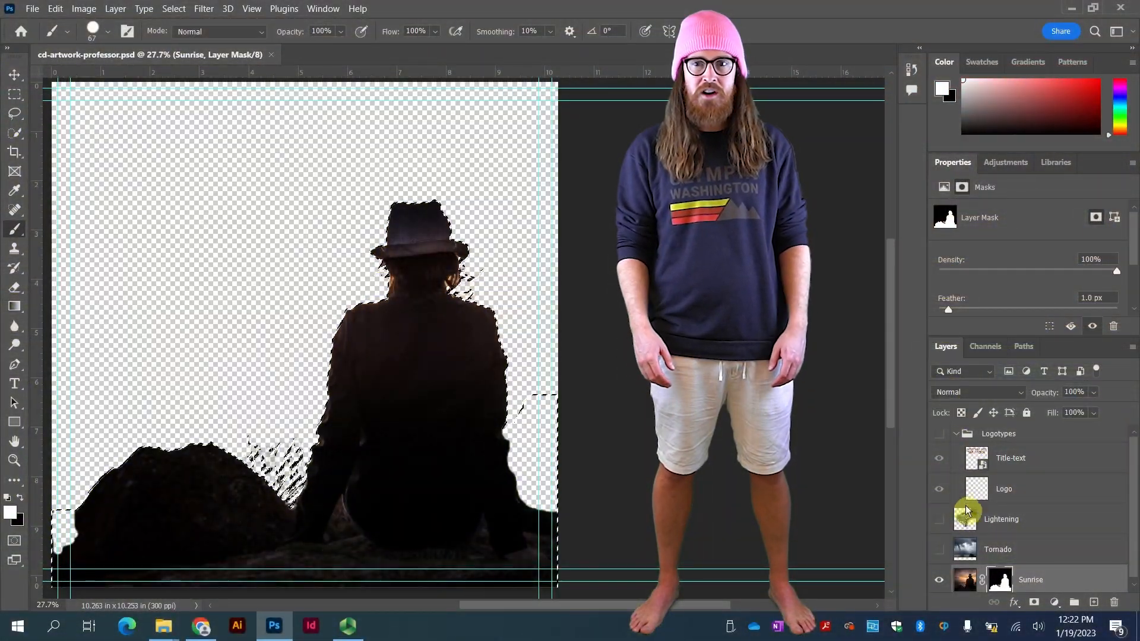
- Show the Tornado and Lightening layers and move the Sunrise layer above them into the visible Logotypes group, below Logo
left_click(940, 549)
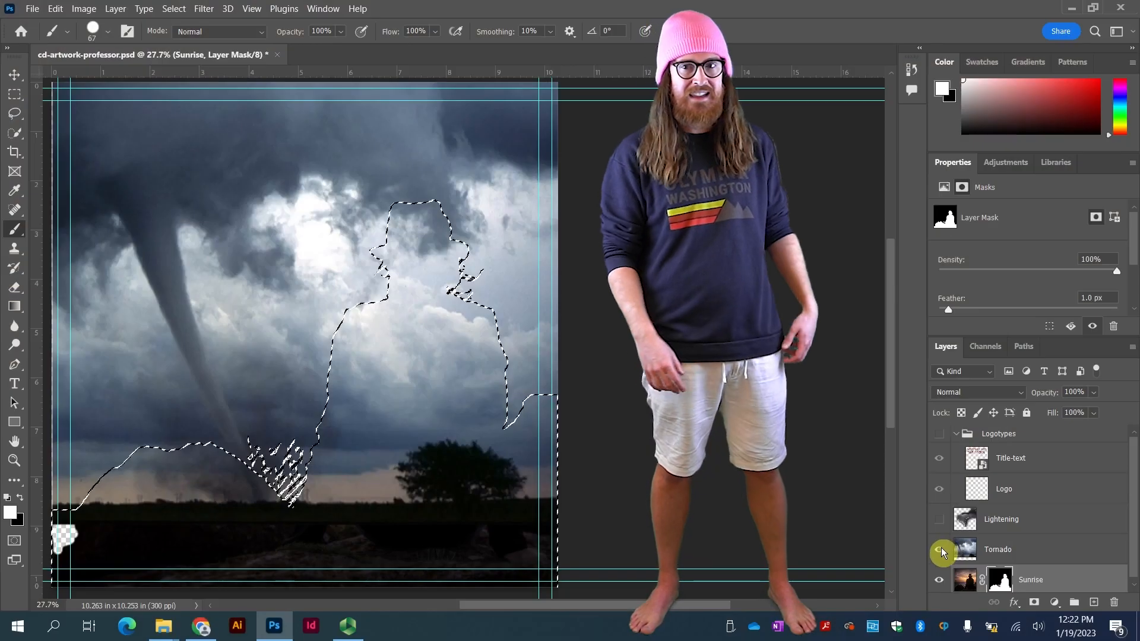
left_click(939, 517)
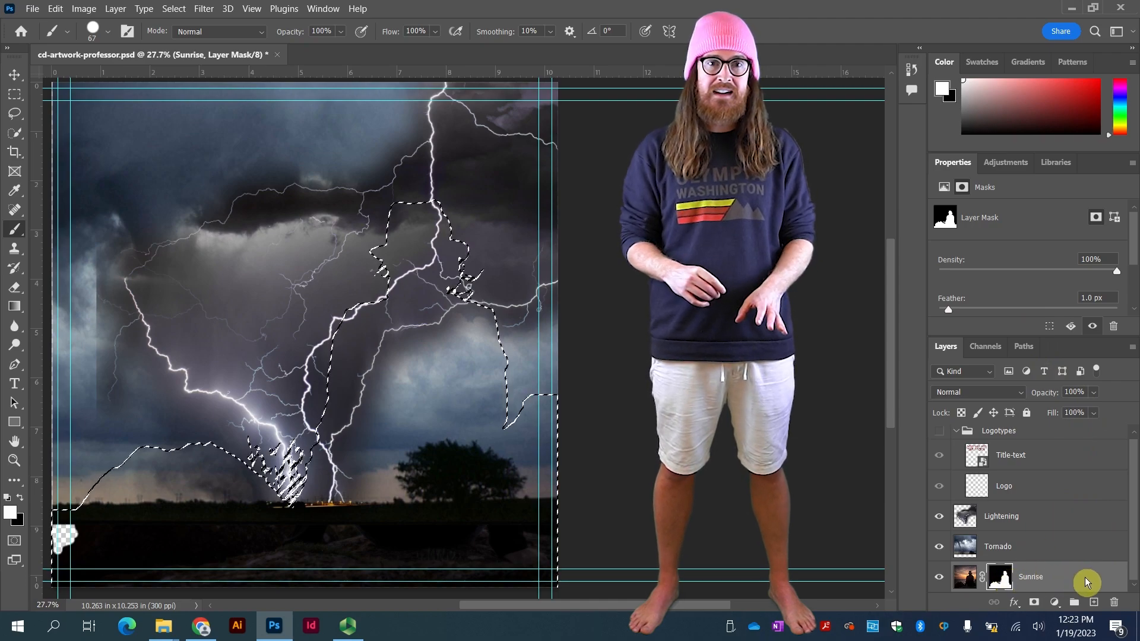
left_click_drag(1085, 580, 1079, 494)
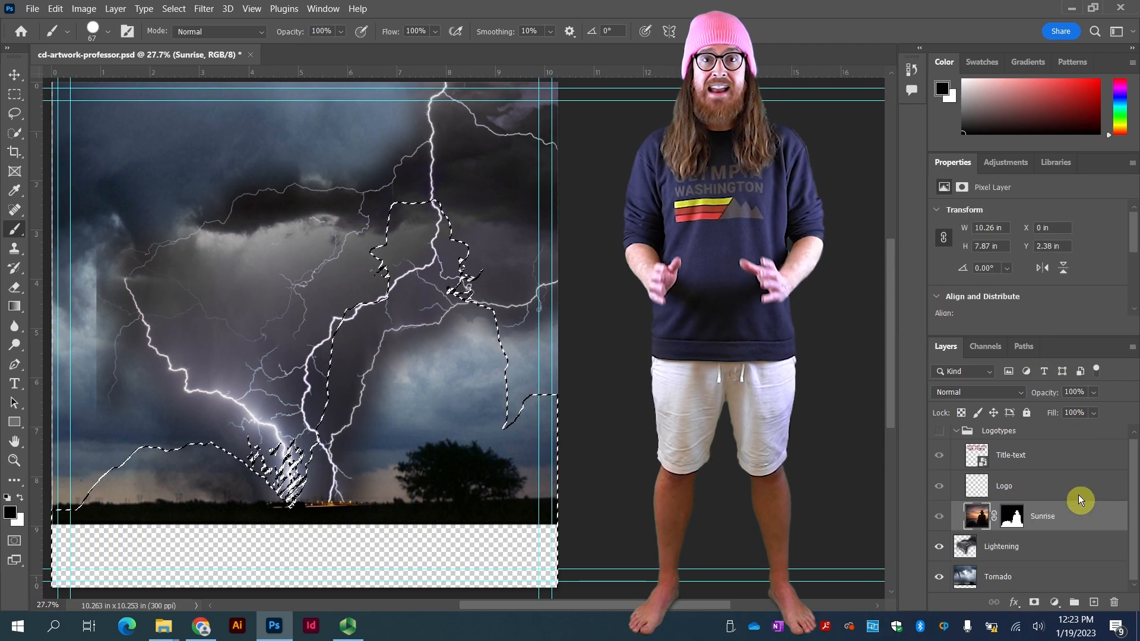
left_click(939, 517)
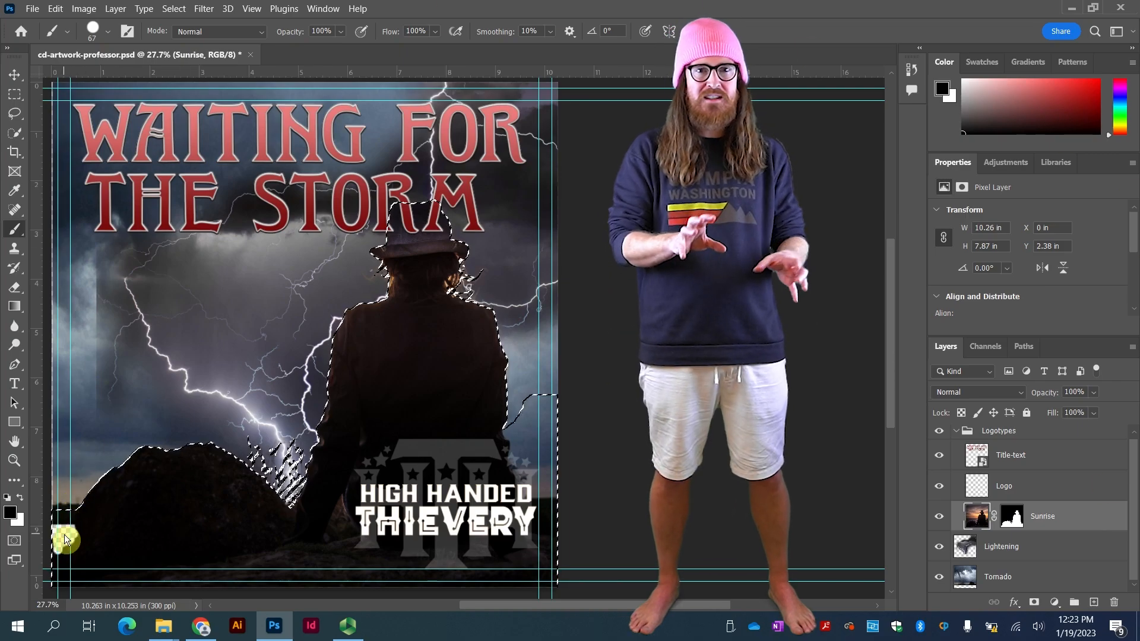
- Try to enlarge the Tornado layer to about 104% past the artwork's lower-left corner to cover the transparent gap, and undo it
key("ctrl+plus")
key("ctrl+plus")
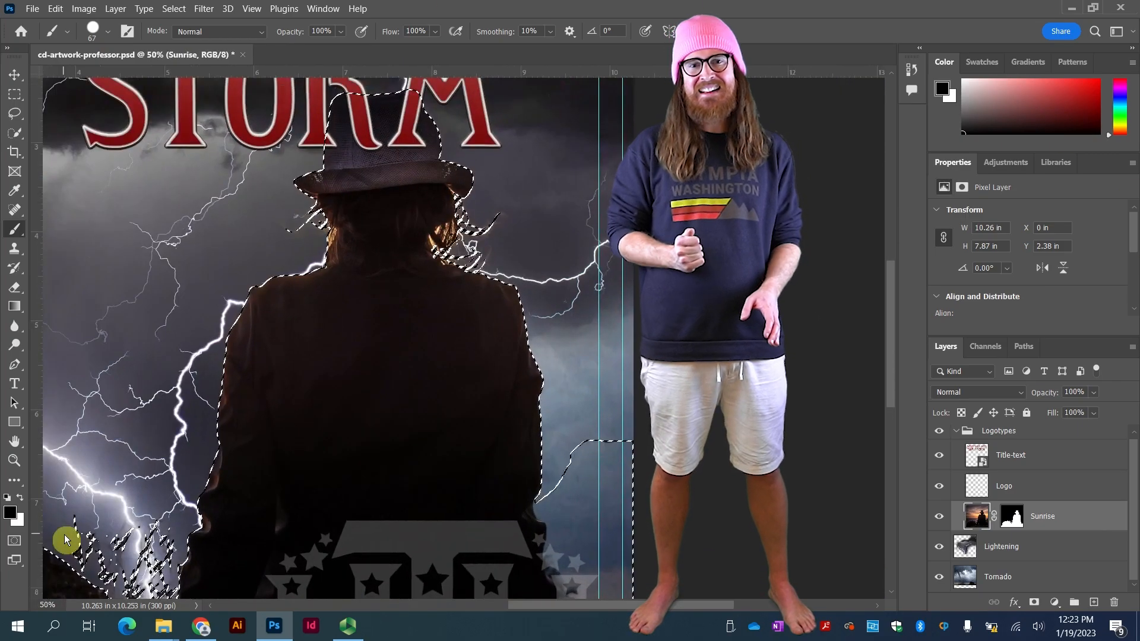
mouse_move(101, 503)
left_mouse_down()
mouse_move(611, 261)
mouse_move(703, 180)
left_mouse_up()
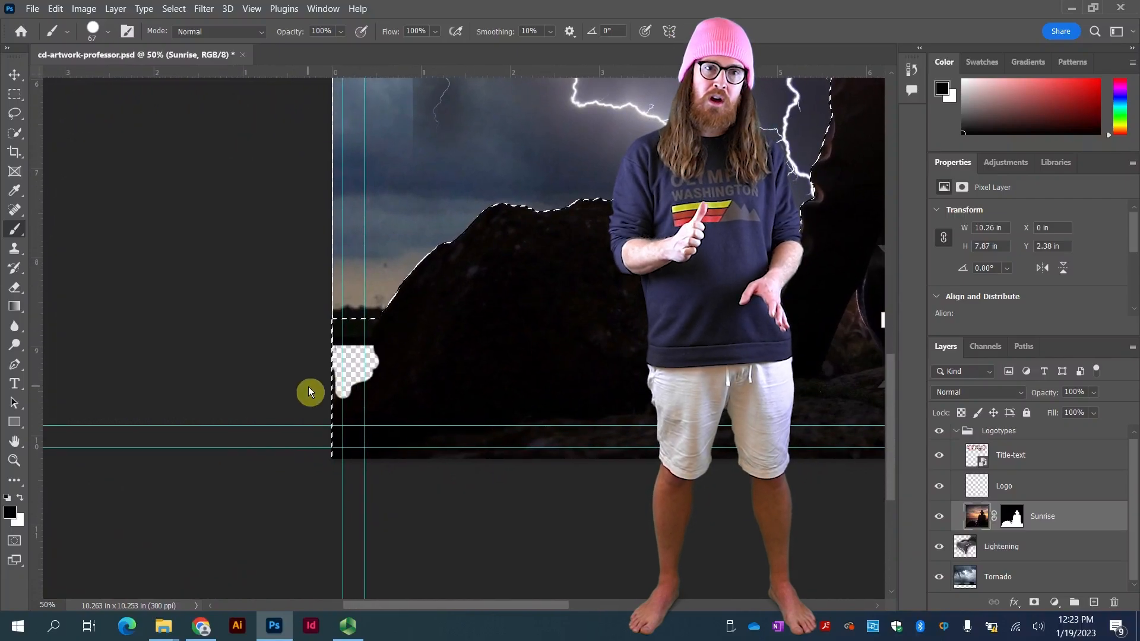
key("ctrl+plus")
key("ctrl+plus")
left_click(1020, 586)
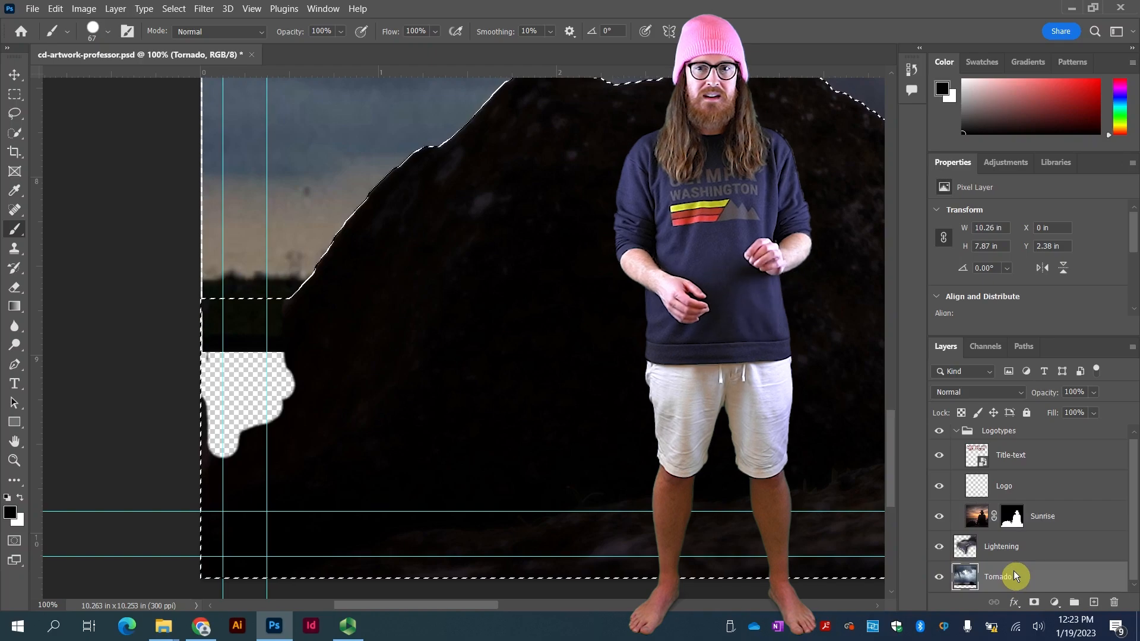
key("ctrl+t")
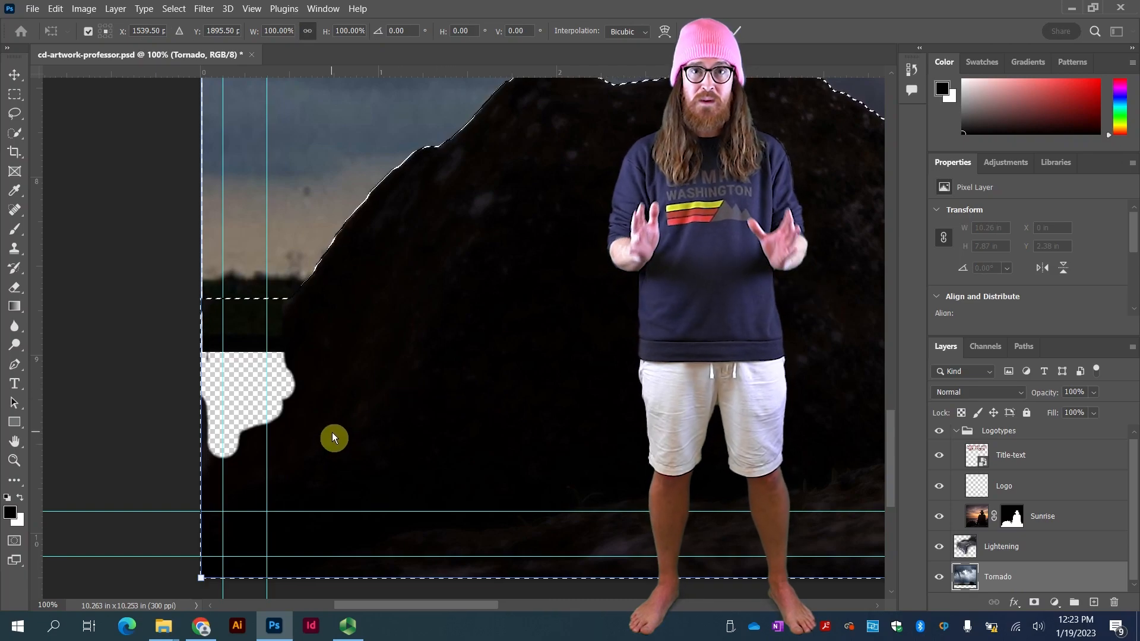
left_click_drag(200, 577, 546, 206)
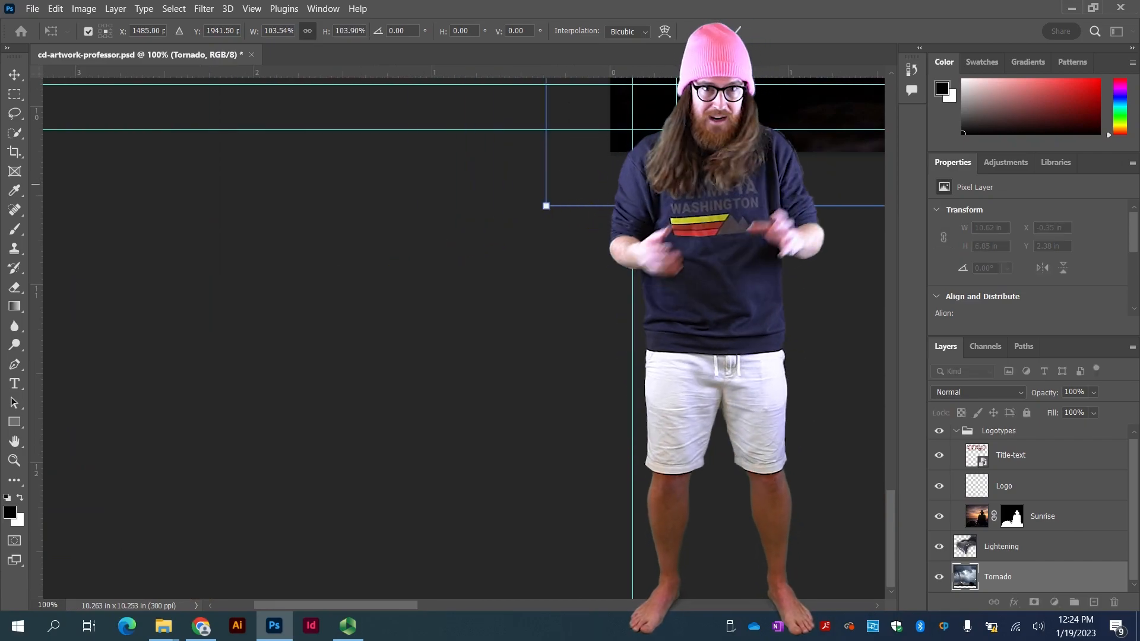
left_click_drag(712, 184, 341, 630)
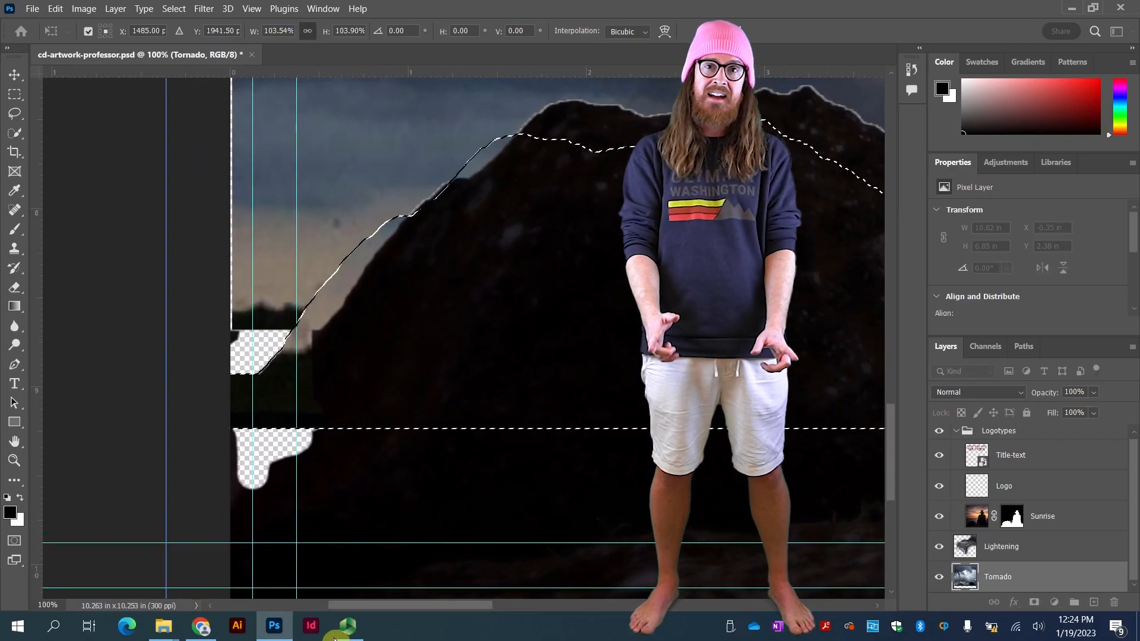
key("ctrl+z")
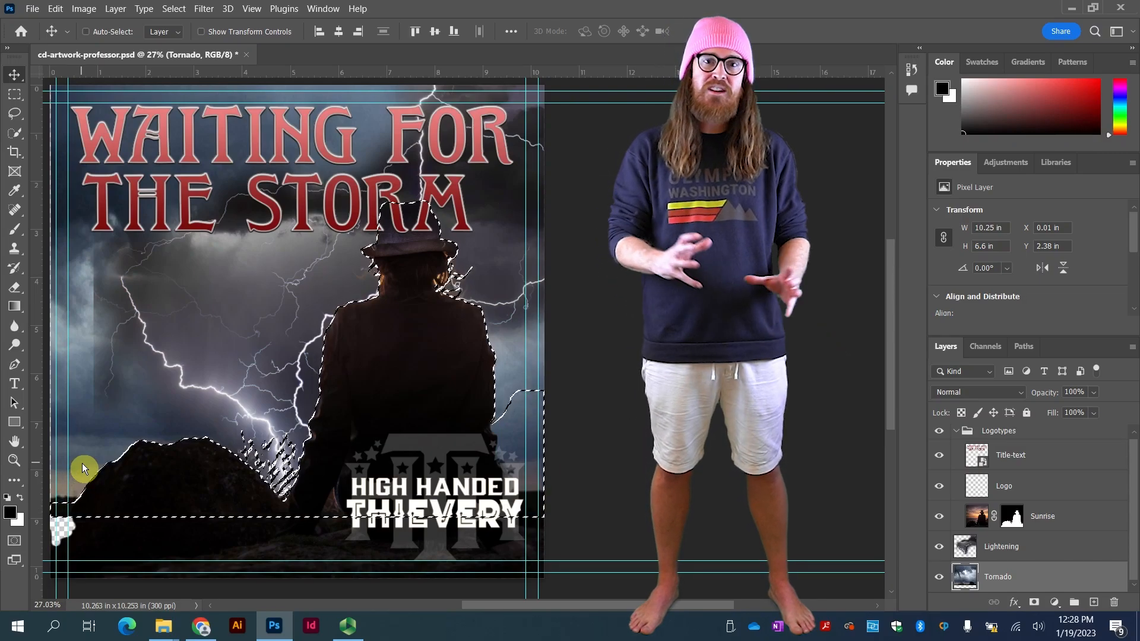
- Try to scale up the selected part of the Tornado layer from its lower-left and upper-right corners to fill the transparent gap
key("ctrl+t")
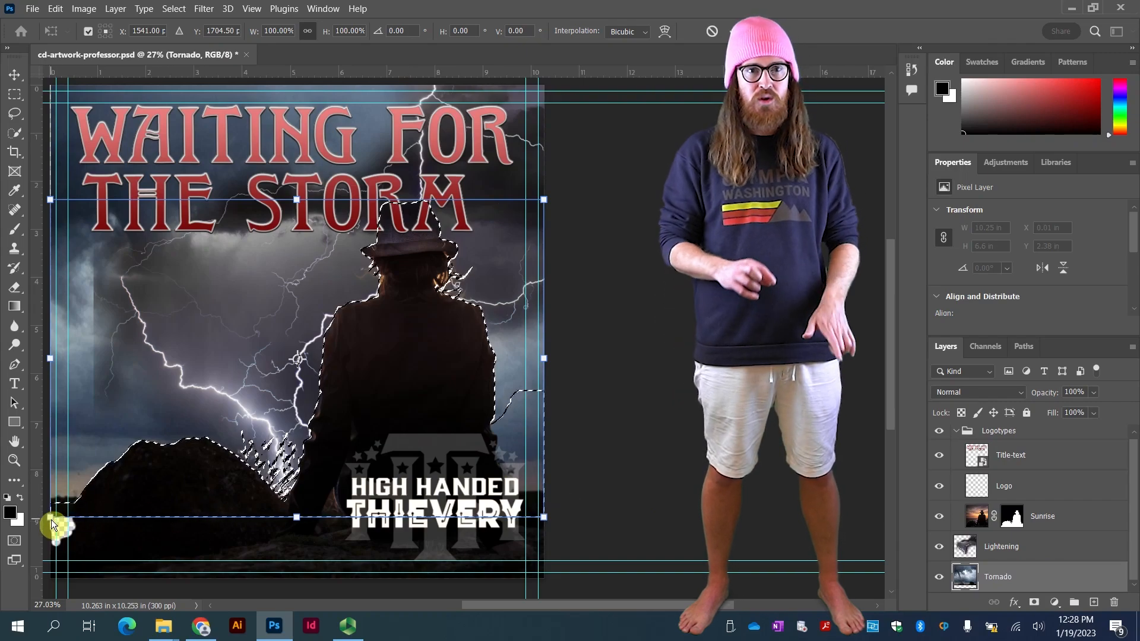
left_click_drag(121, 435, 184, 451)
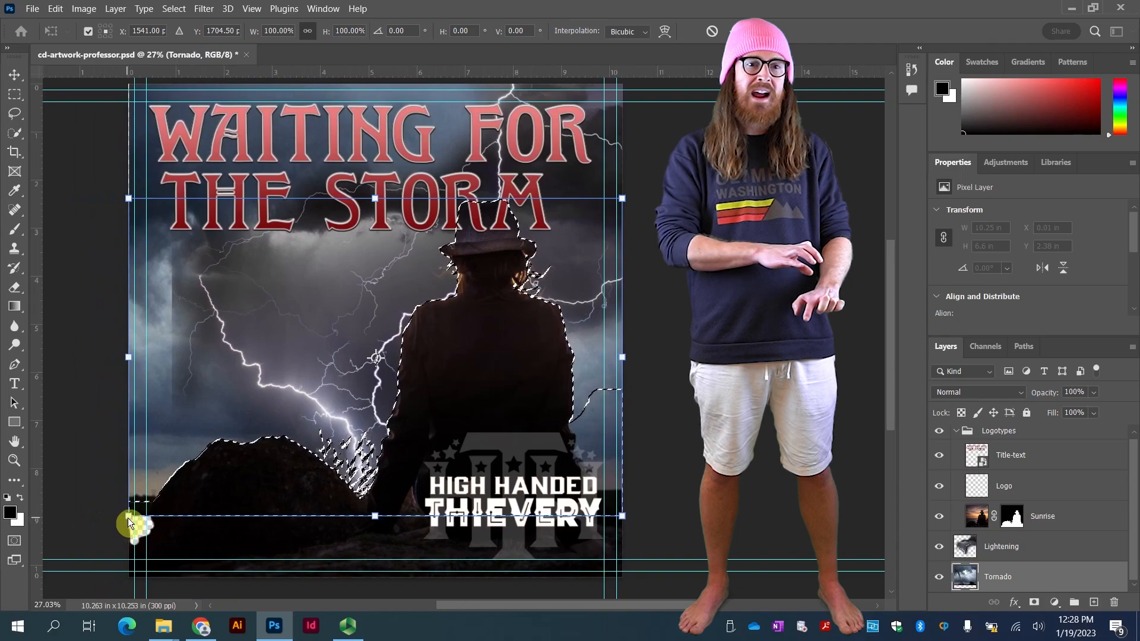
left_click_drag(130, 523, 107, 549)
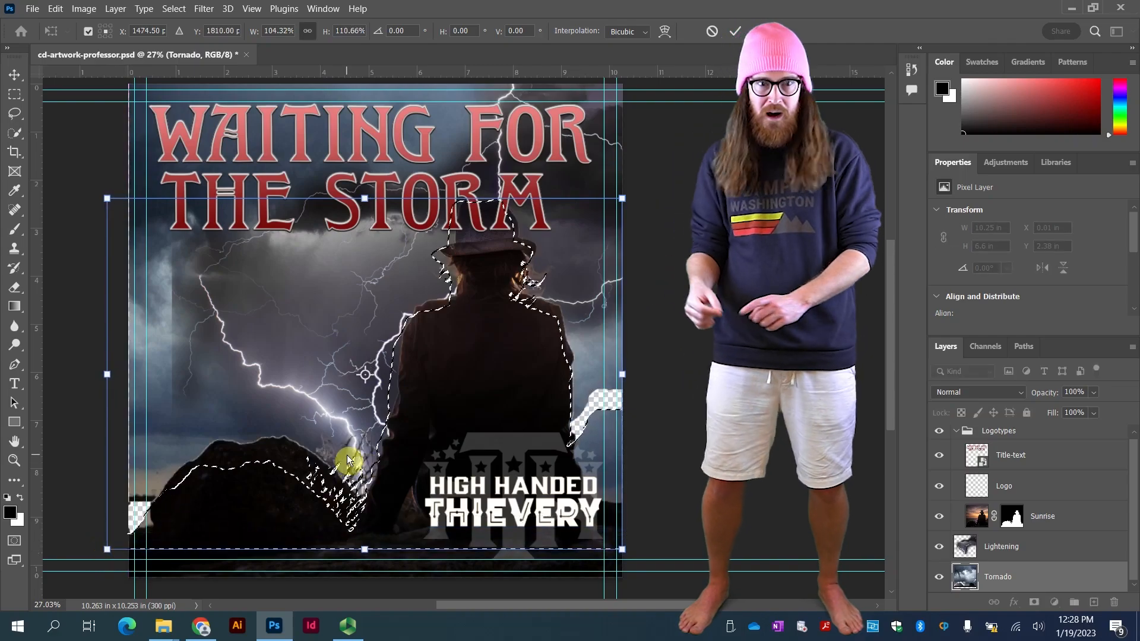
key("ctrl+z")
left_click_drag(131, 525, 76, 564)
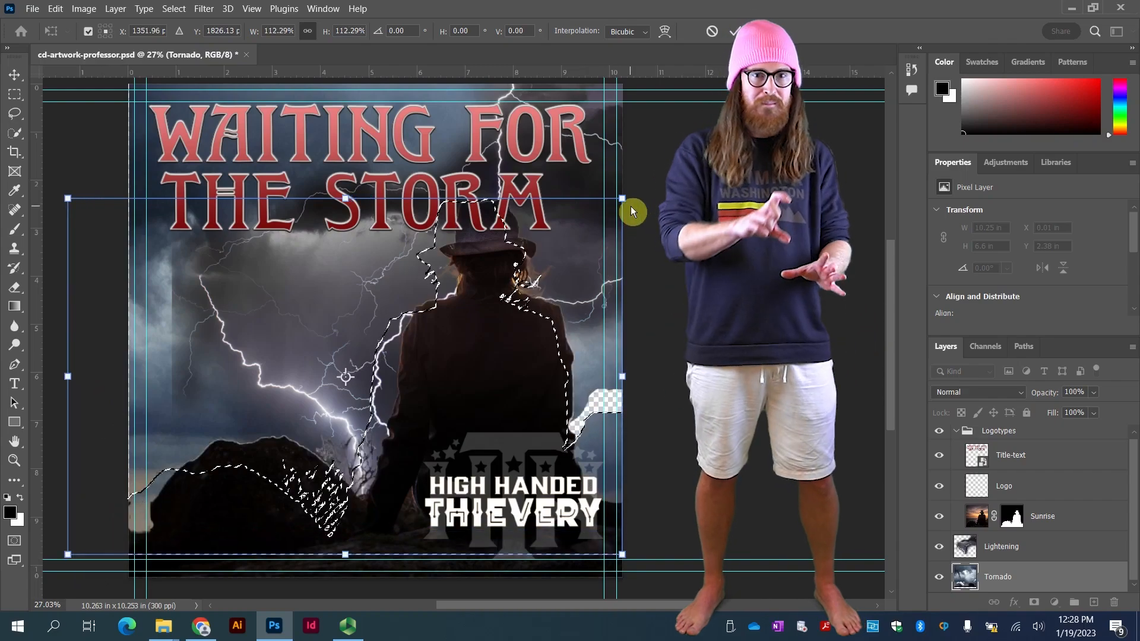
left_click_drag(621, 198, 696, 177)
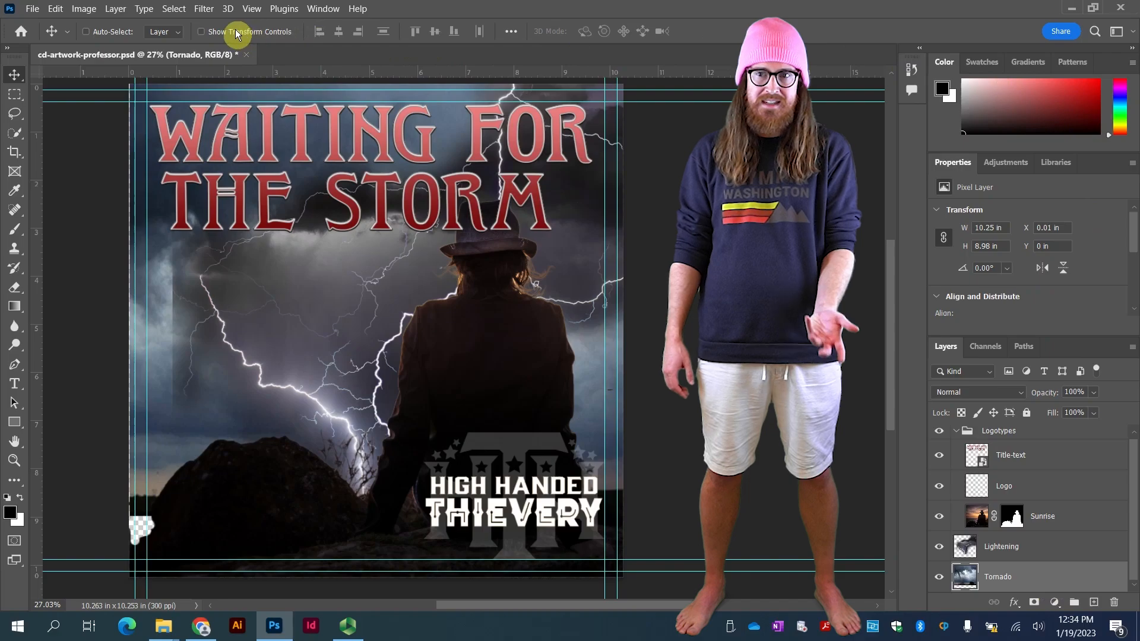
- Free-transform the whole Tornado layer to about 103% width and 107% height, extending it past the lower-left corner to cover the transparent gap
left_click(55, 9)
mouse_move(124, 334)
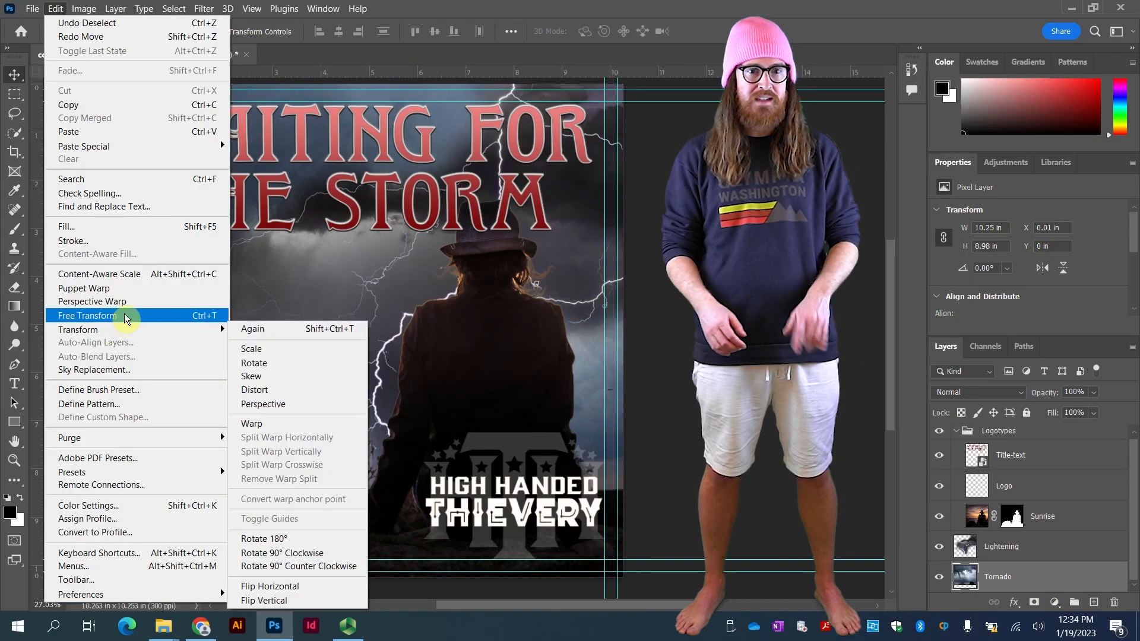
left_click(127, 316)
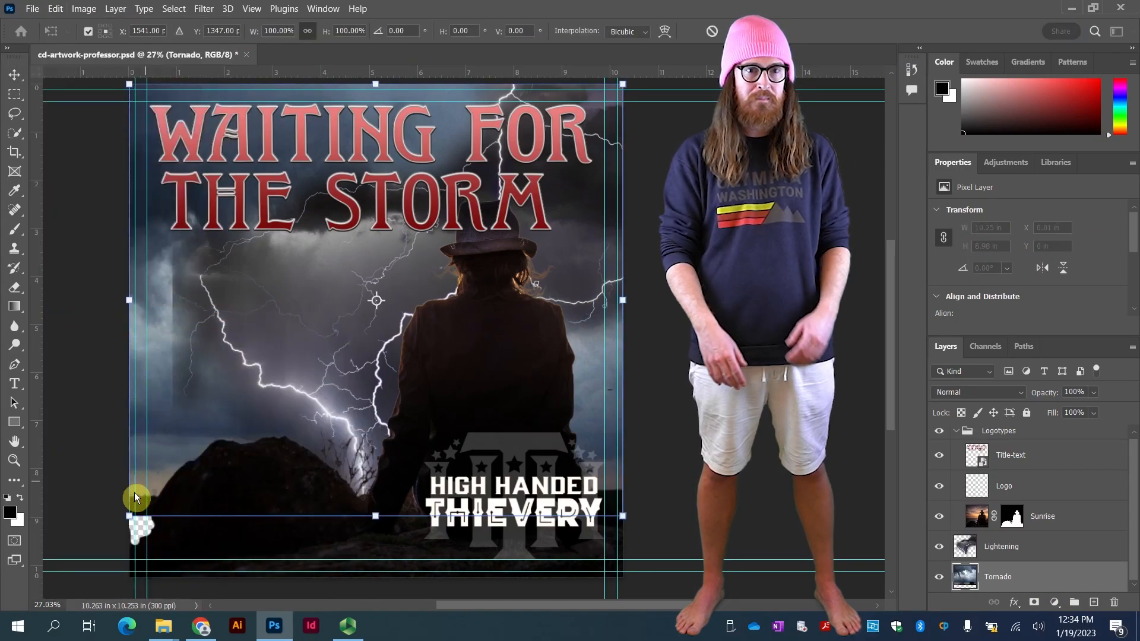
left_click_drag(130, 517, 118, 541)
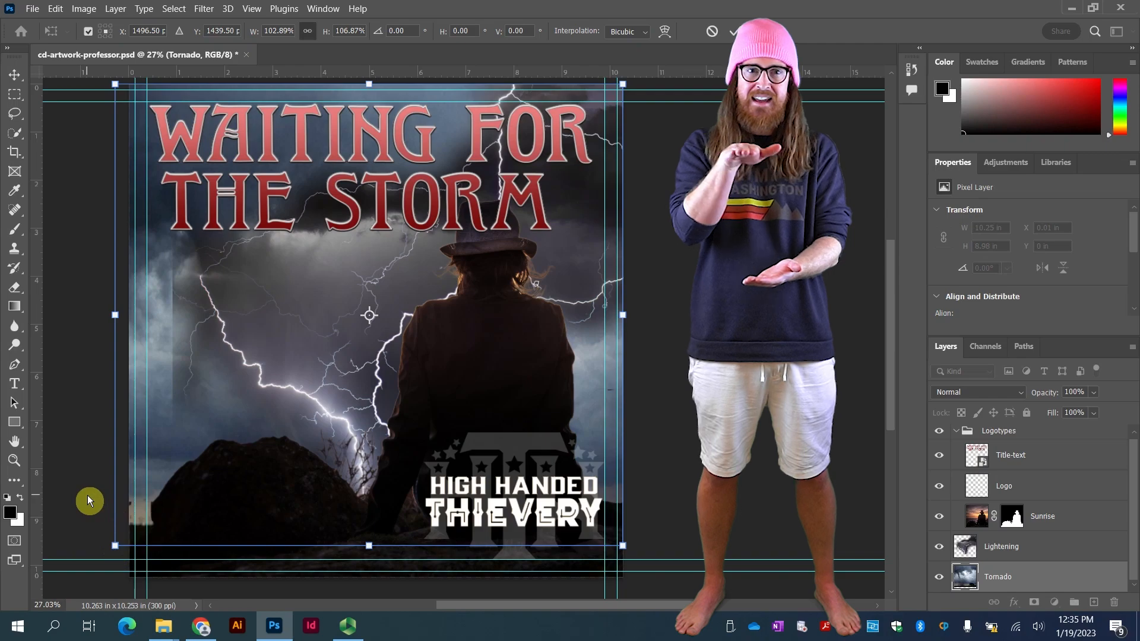
key("Return")
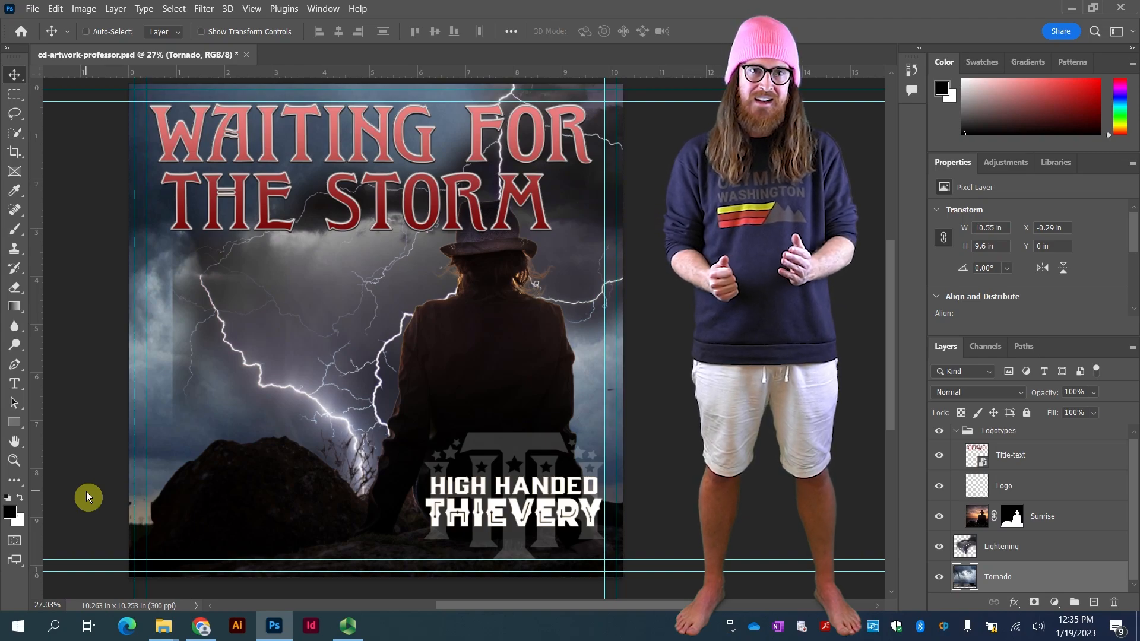
- Move the Lightening layer to about X 0.9 in, Y 1.75 in and lower its opacity to 35%
left_click(1009, 543)
left_click_drag(239, 312, 199, 381)
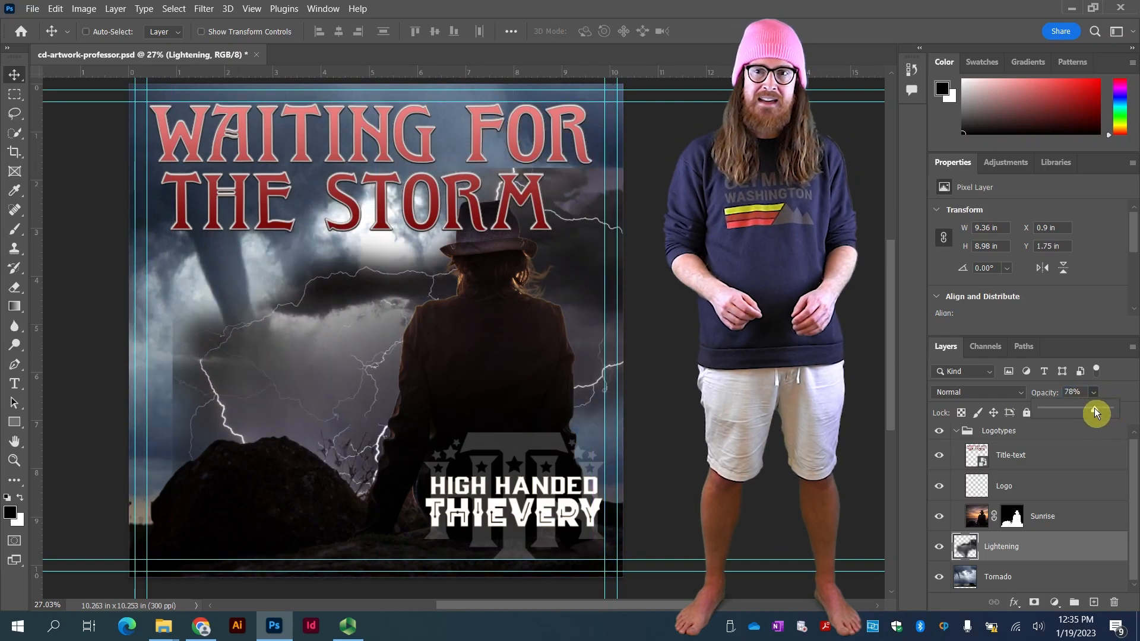
left_click_drag(1068, 414, 1067, 414)
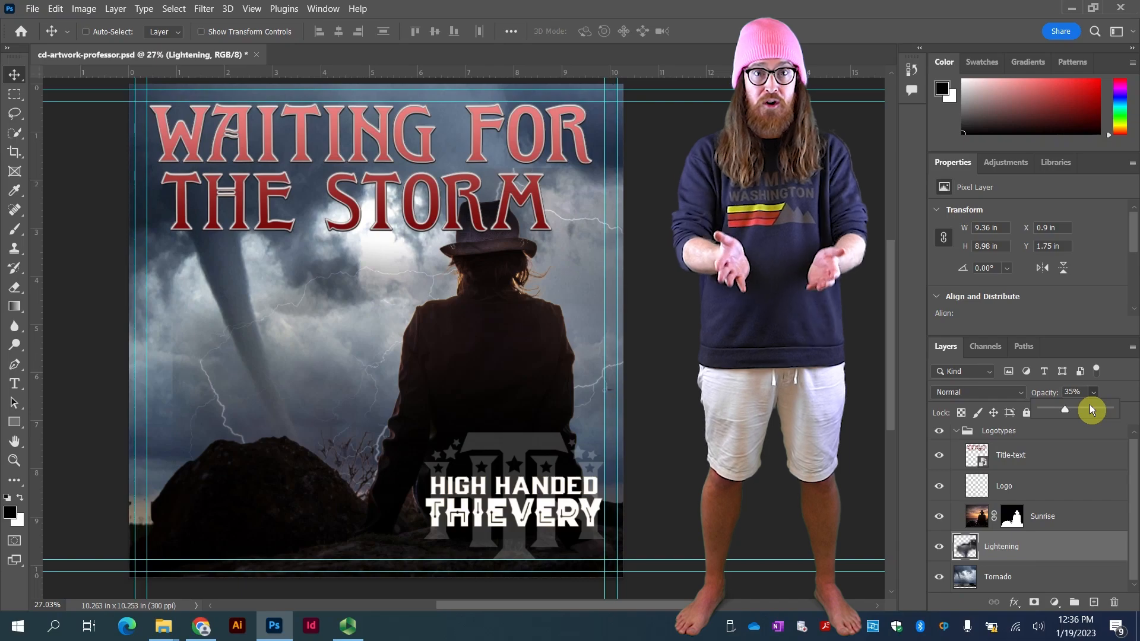
left_click(948, 435)
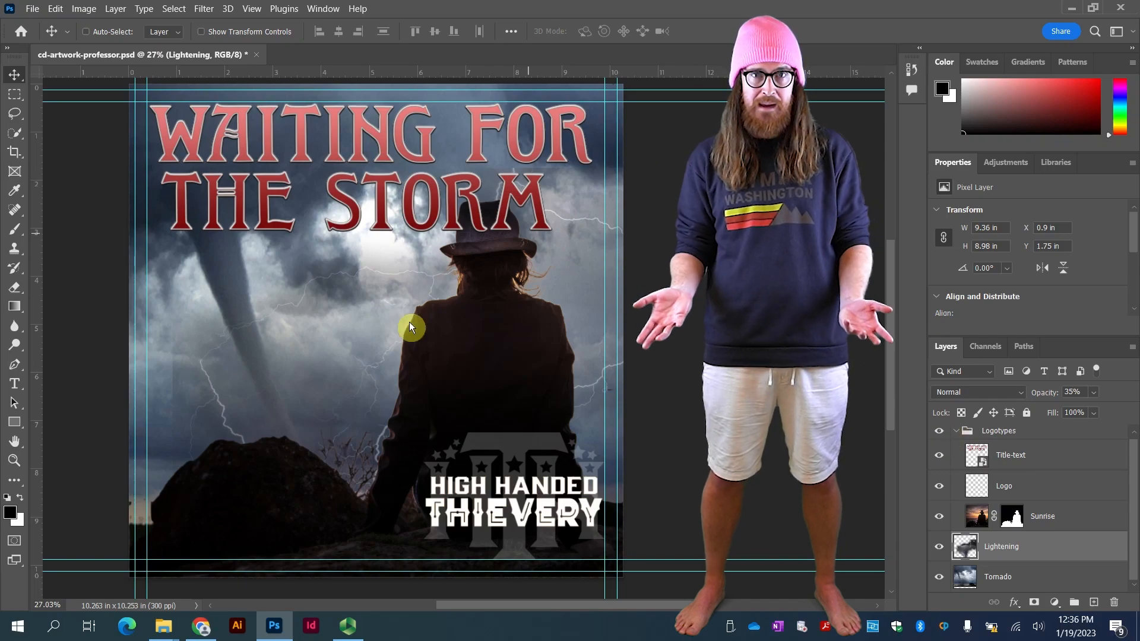
- Shift the Lightening layer toward the canvas's left edge and scale it to 118.97%, with its top-left corner at X 0, Y 0
left_click_drag(296, 377, 257, 381)
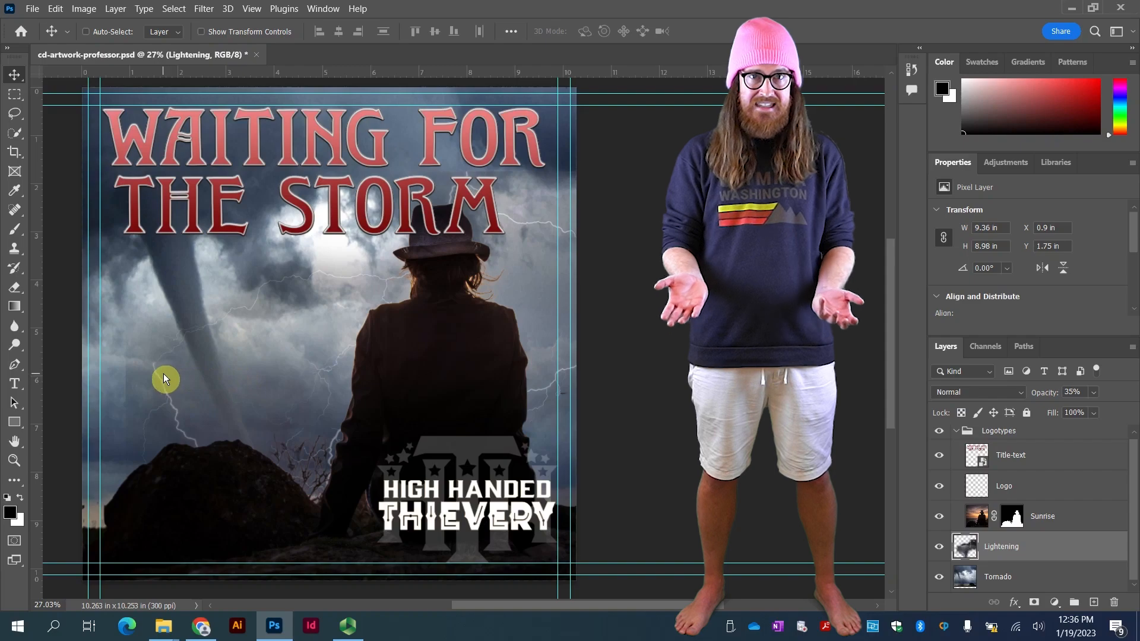
left_click_drag(165, 374, 144, 384)
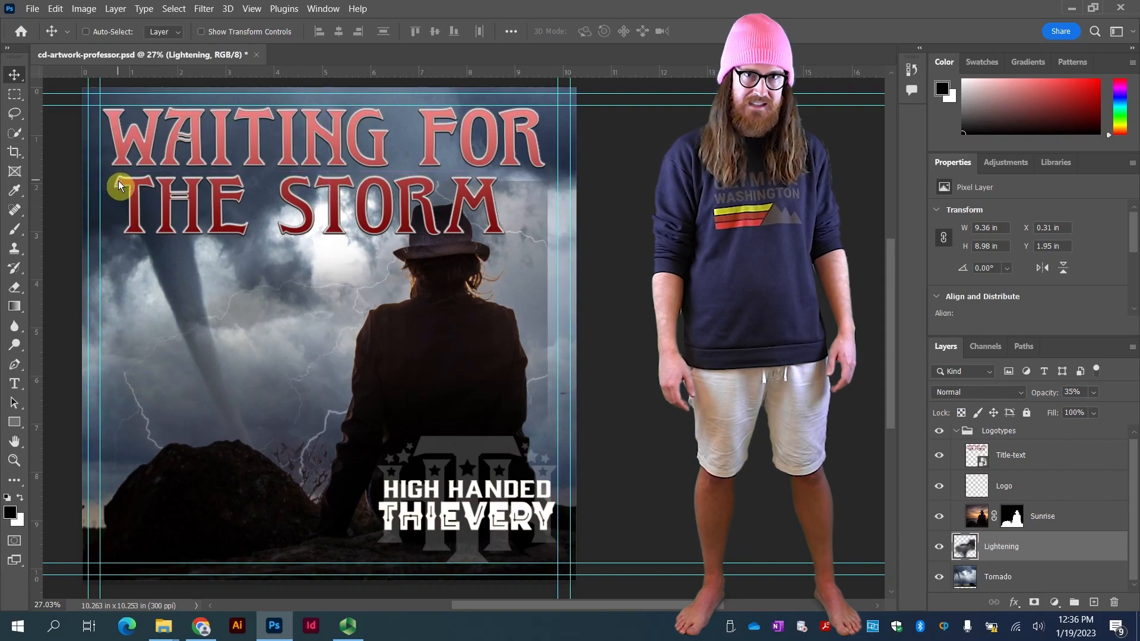
key("ctrl+t")
left_click_drag(548, 190, 653, 121)
left_click_drag(289, 341, 276, 329)
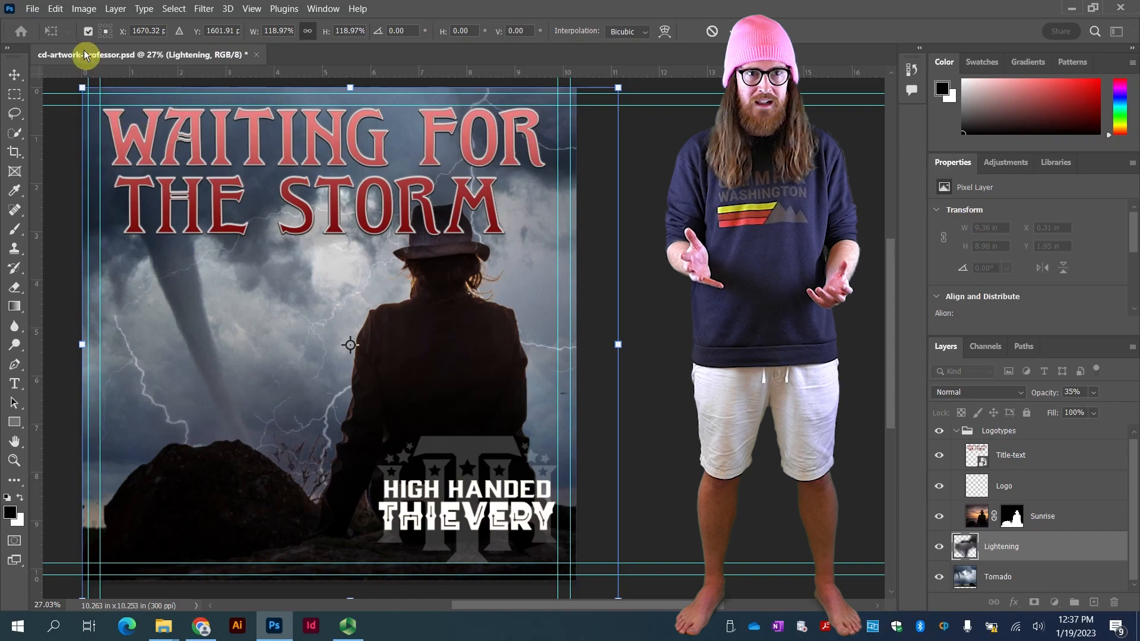
- Save the document, applying the pending transformation of the Lightening layer
left_click(32, 9)
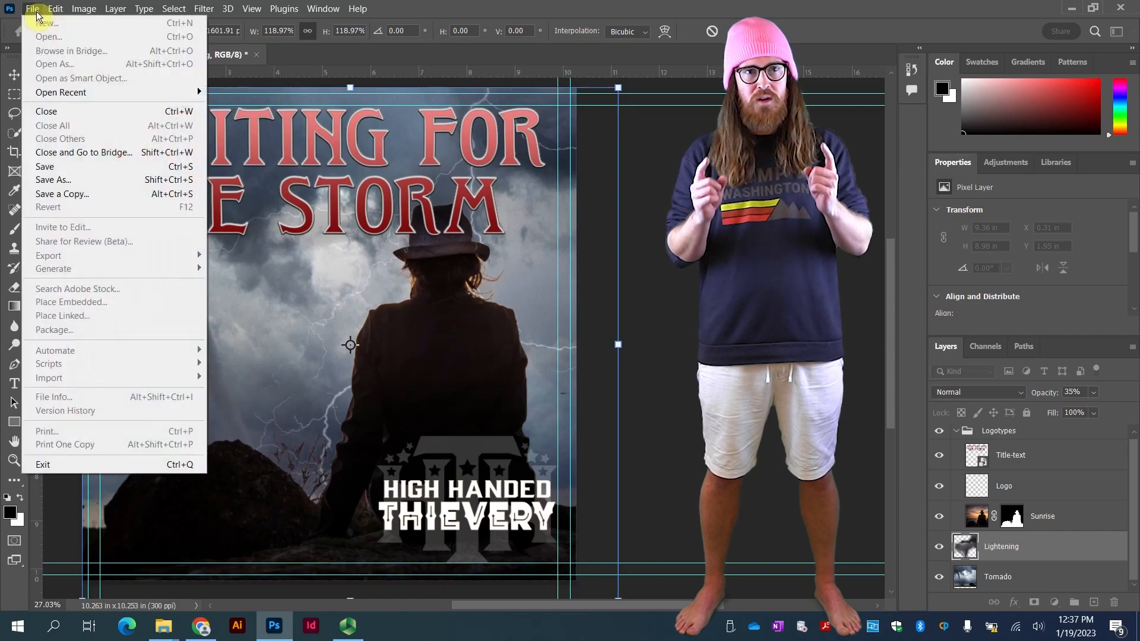
left_click(113, 180)
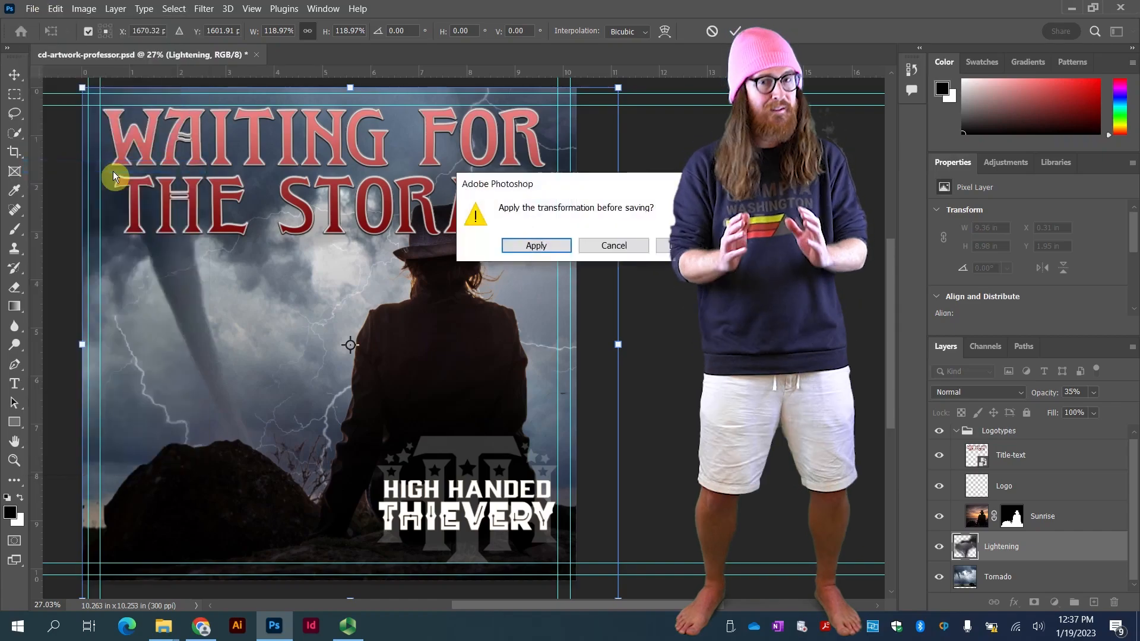
left_click(539, 246)
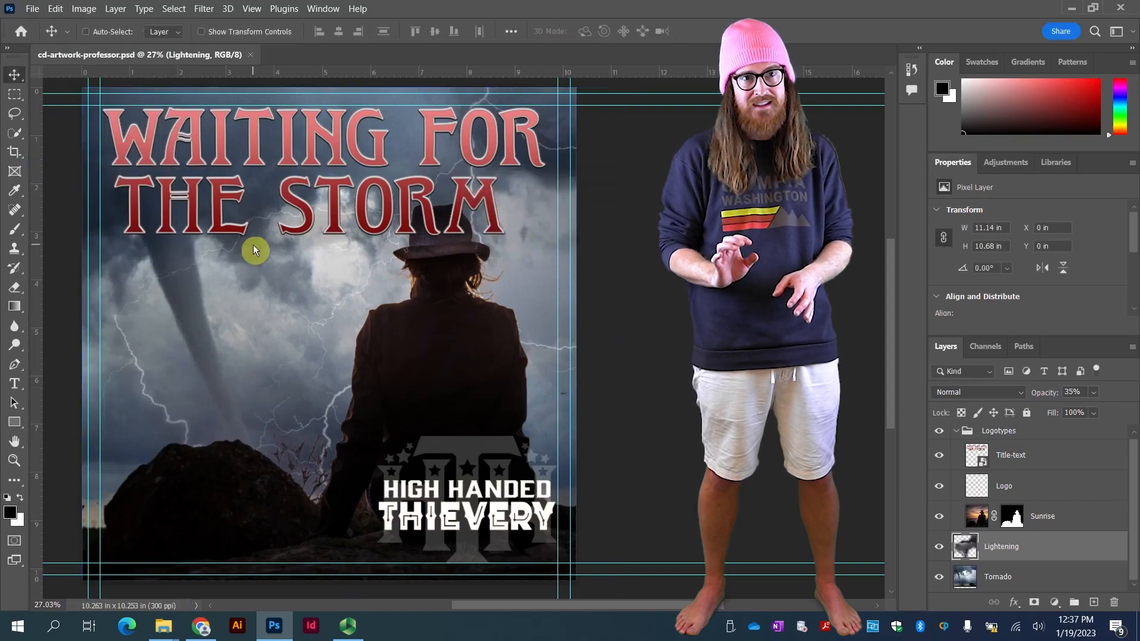
- Set up saving the artwork under the new name cd-artwork-album-professor in TIFF format
left_click(33, 9)
left_click(58, 177)
left_click(149, 306)
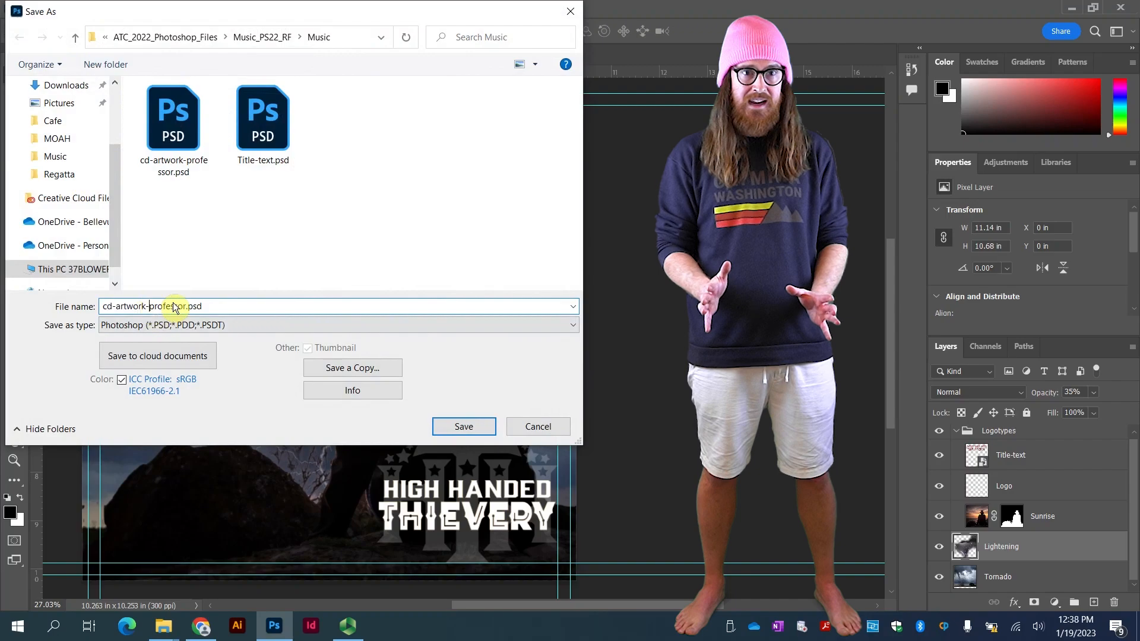
type("album-")
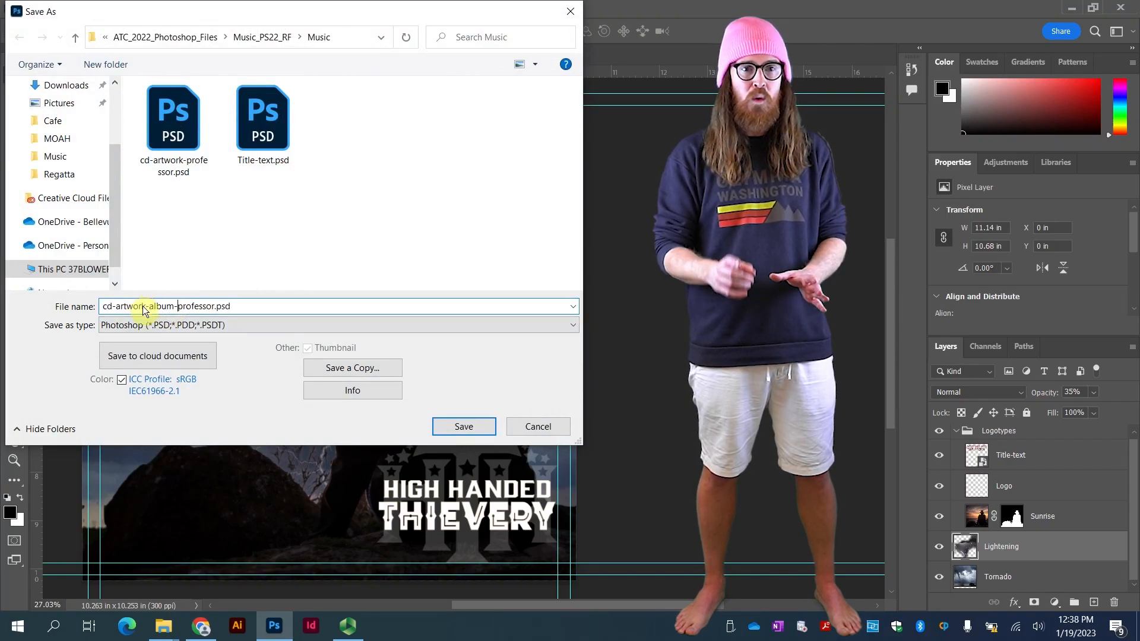
left_click(151, 328)
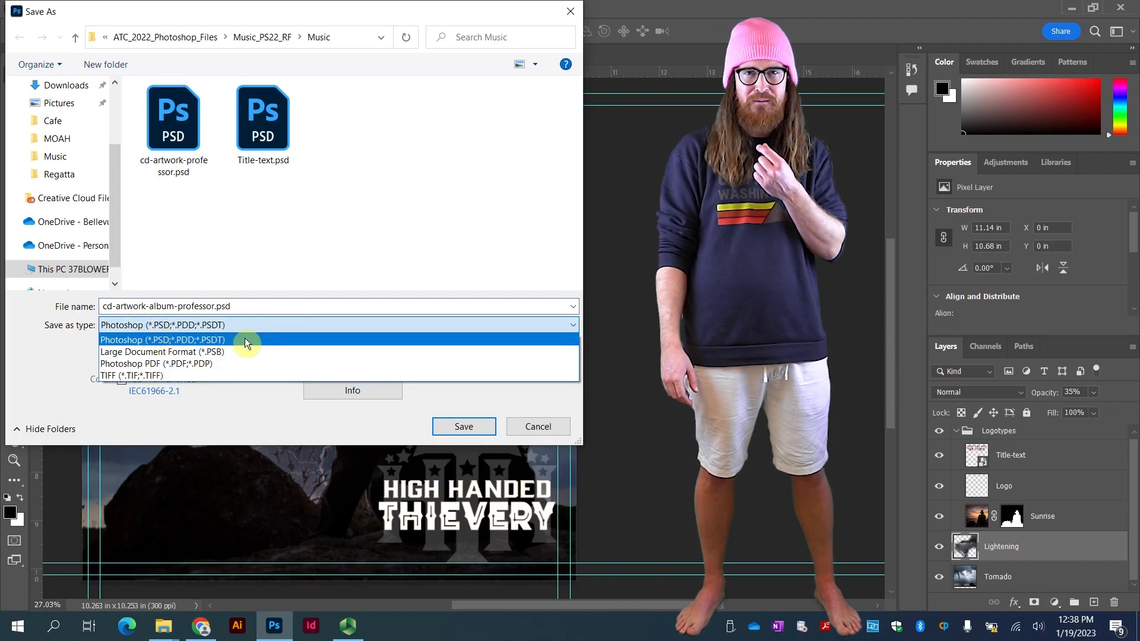
left_click(229, 373)
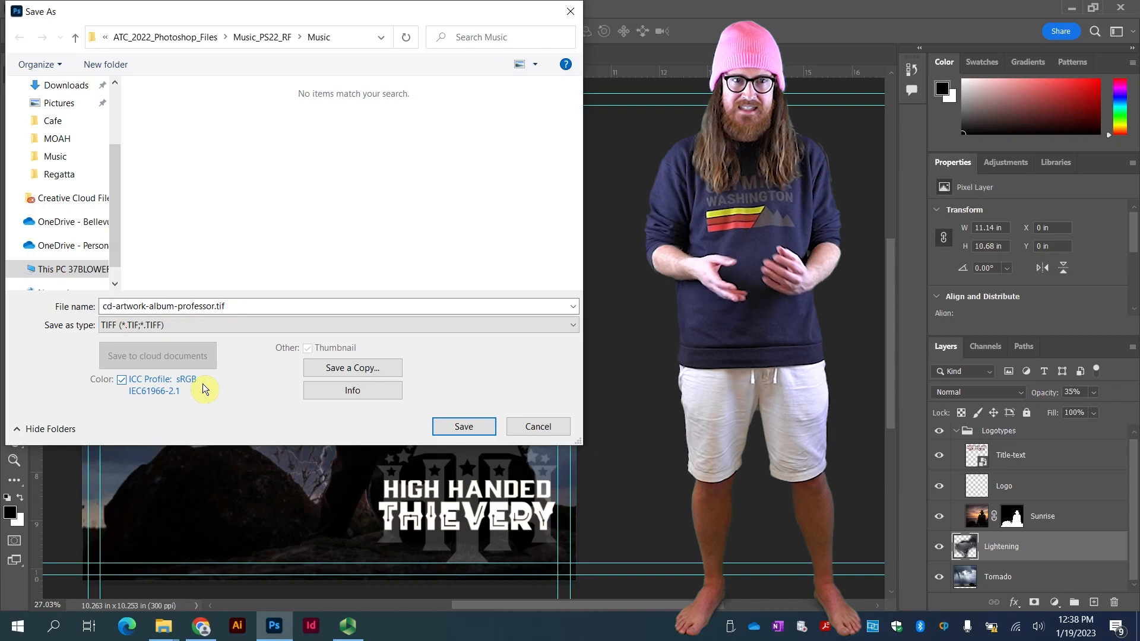
left_click_drag(175, 446, 168, 491)
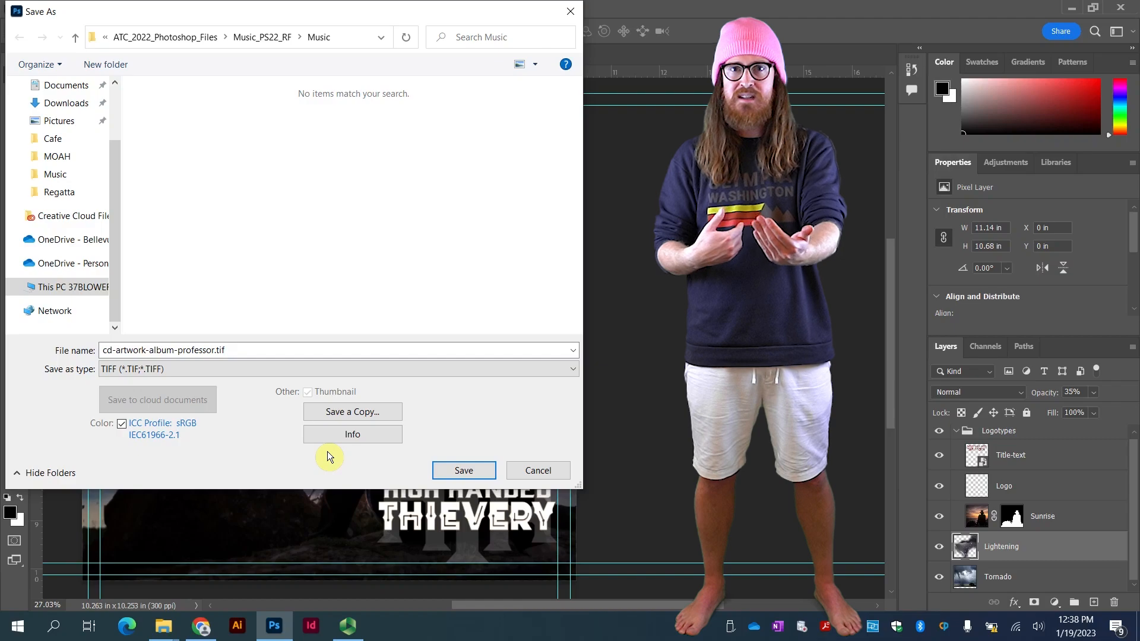
- Save the layered TIFF with no image compression, interleaved pixel order, IBM PC byte order and RLE layer compression
key("Return")
left_click_drag(518, 116, 281, 275)
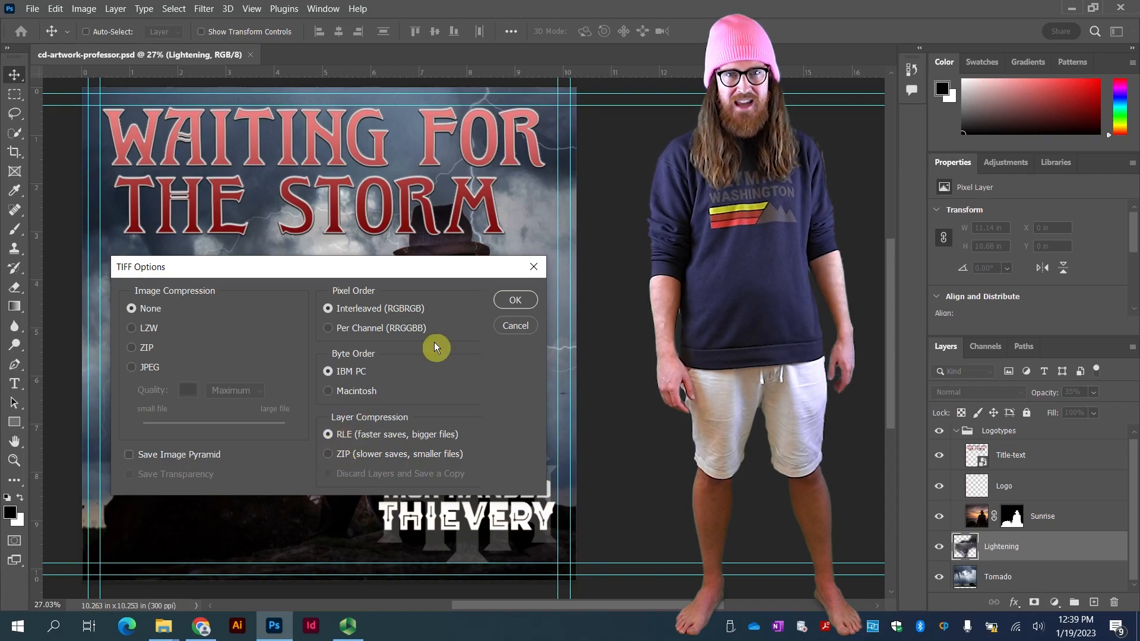
left_click(513, 301)
left_click(508, 250)
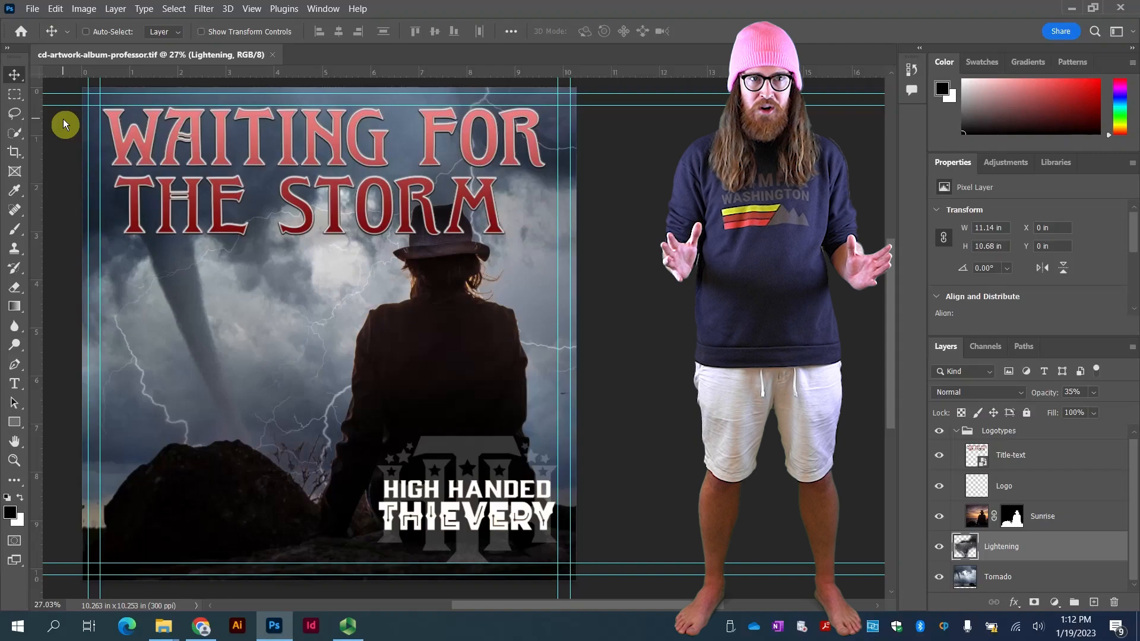
- Set up saving a copy of the artwork as cd-artwork-album-professor.tif in TIFF format with layers excluded
left_click(32, 9)
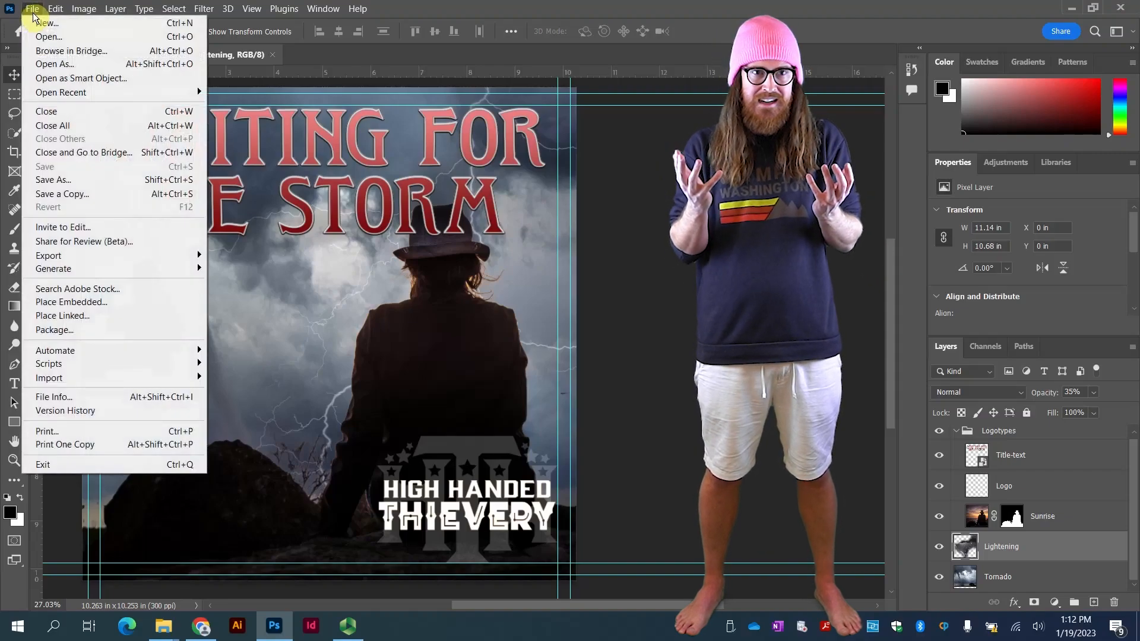
left_click(105, 179)
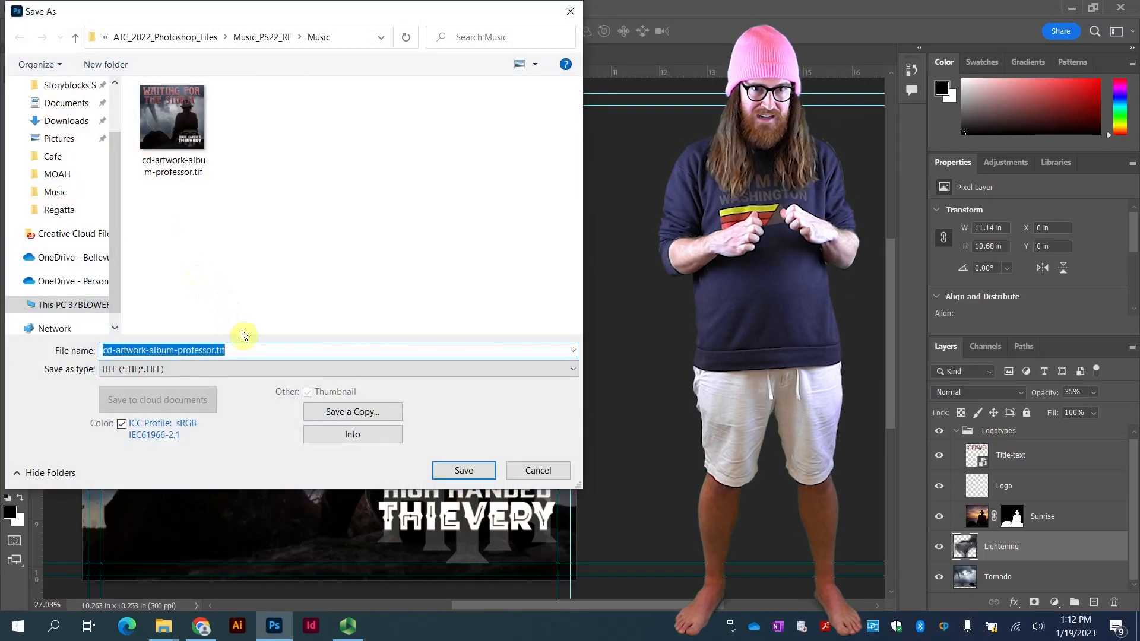
left_click(300, 367)
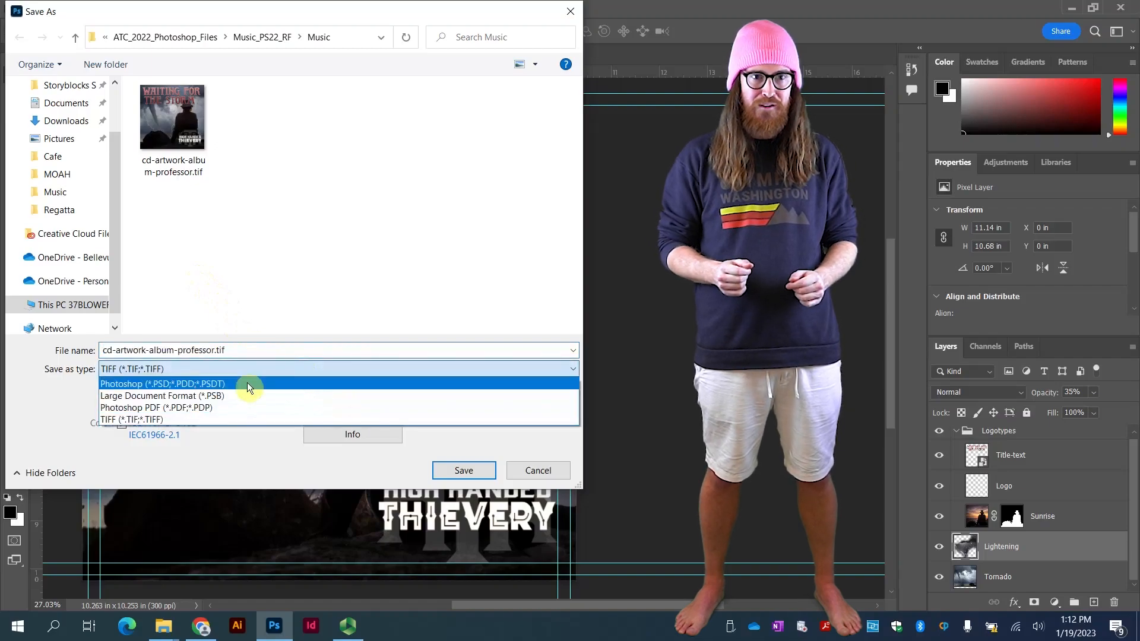
left_click(206, 419)
left_click(163, 351)
left_click(317, 411)
left_click(173, 466)
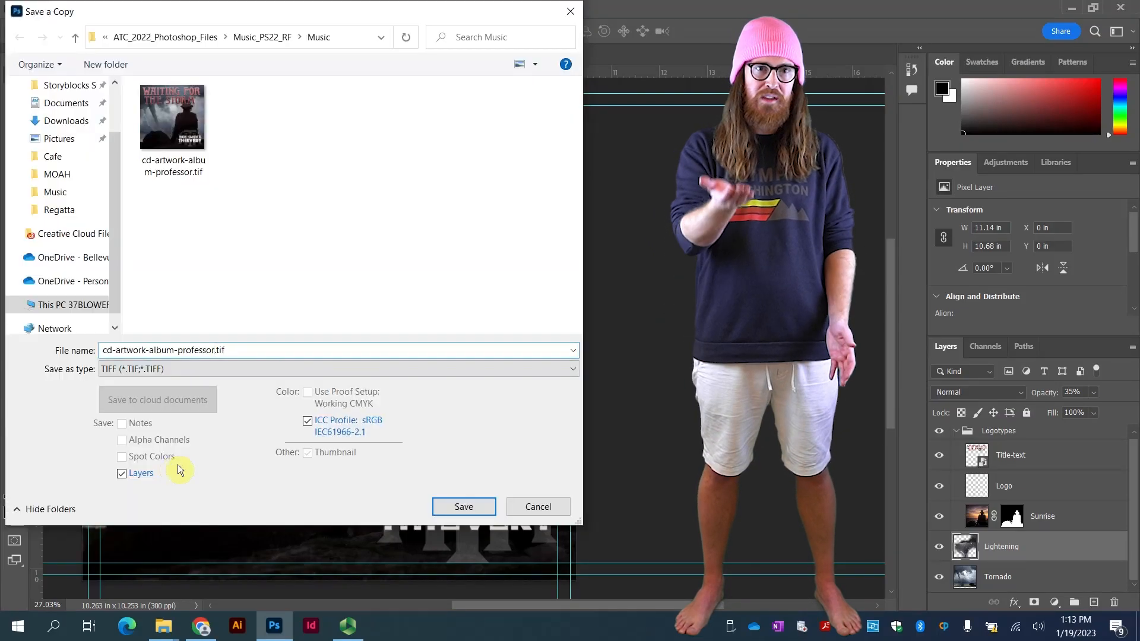
left_click(225, 374)
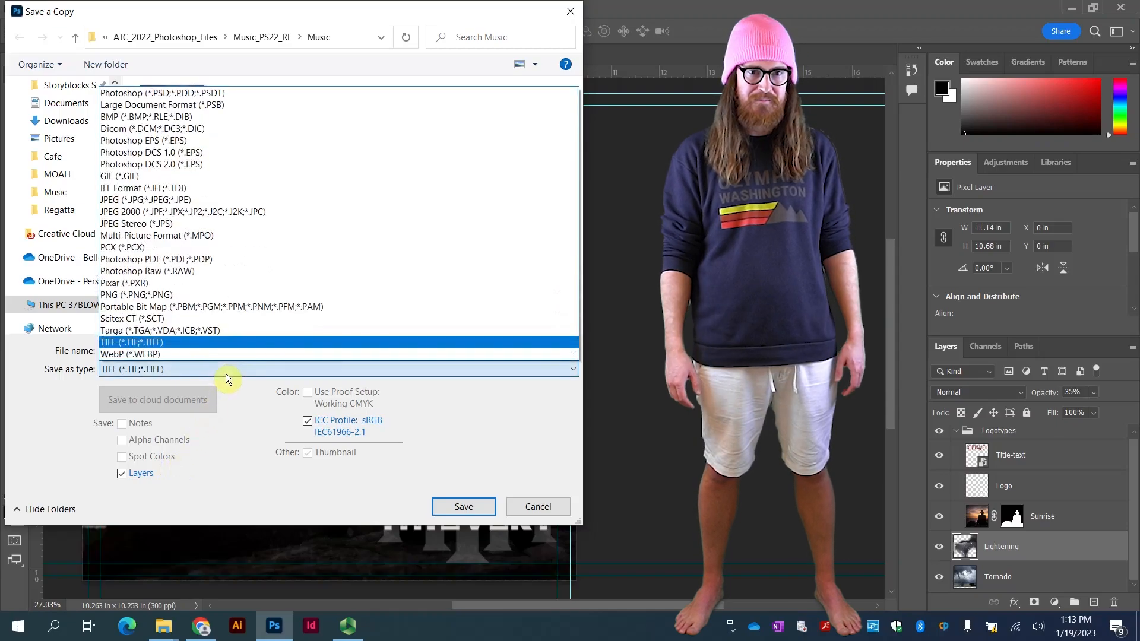
left_click(238, 344)
left_click(123, 474)
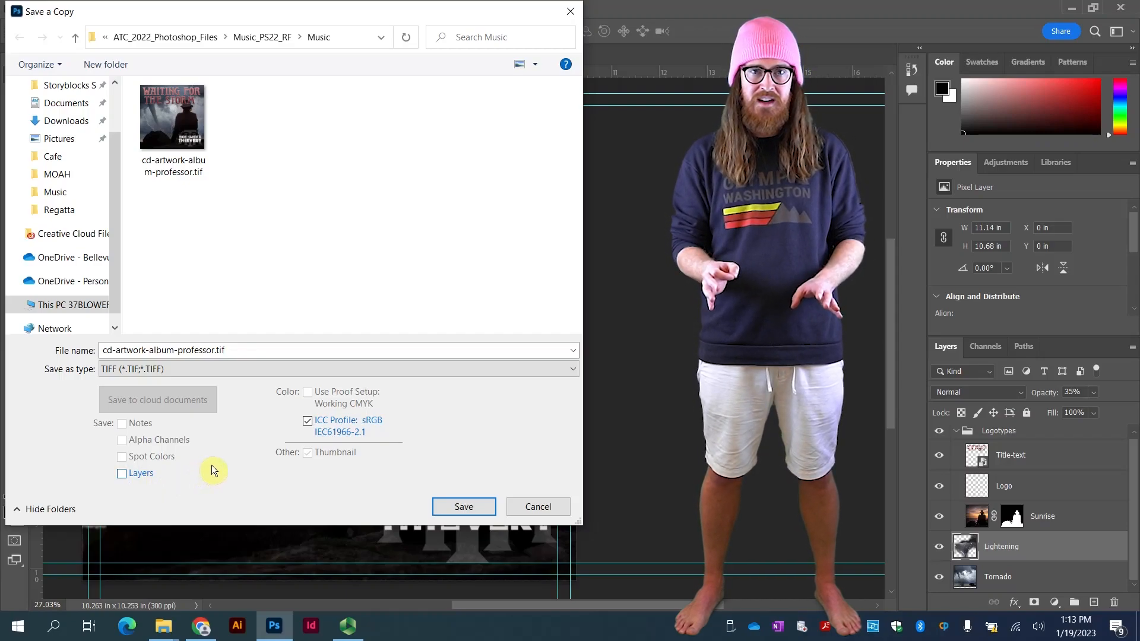
- Save the copy over the existing TIFF with no image compression, interleaved pixel order and IBM PC byte order
left_click(434, 506)
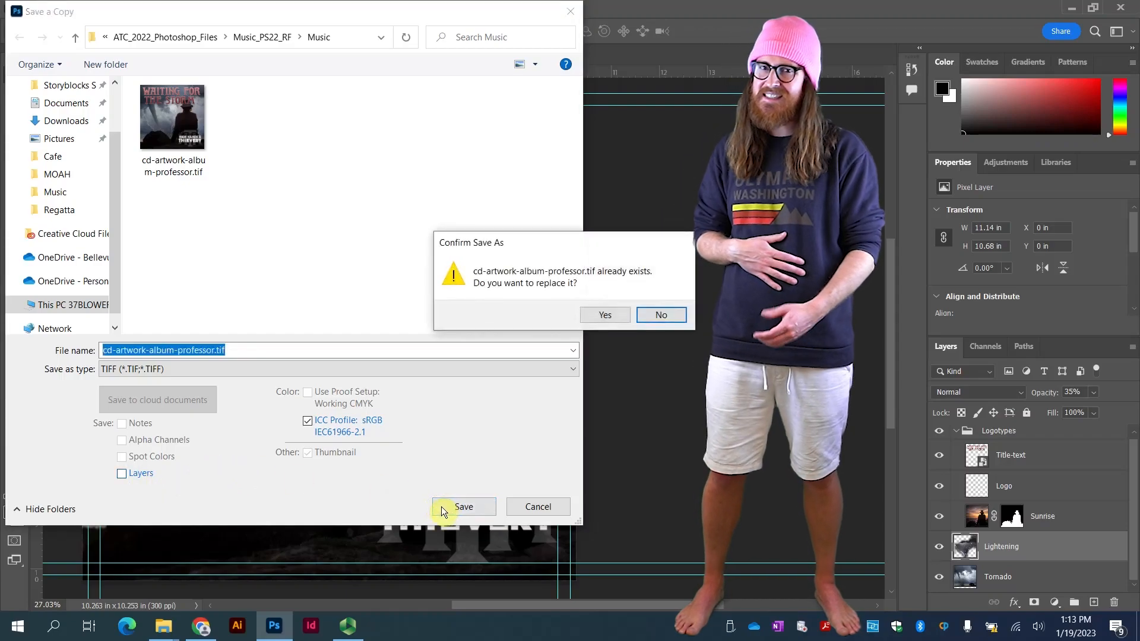
left_click_drag(532, 244, 404, 175)
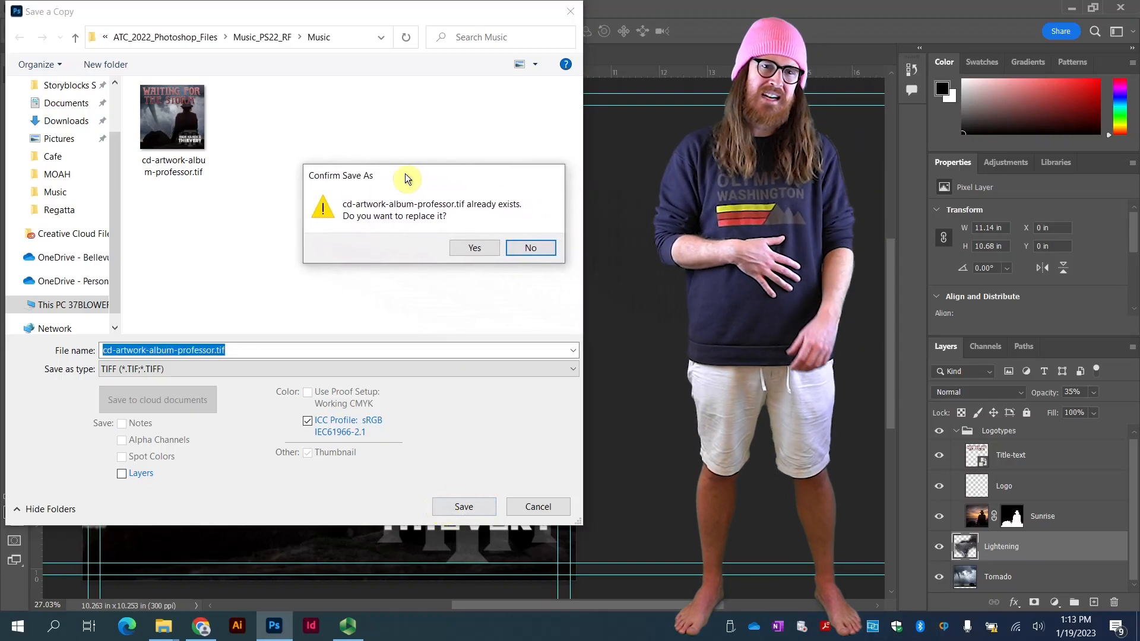
left_click(481, 247)
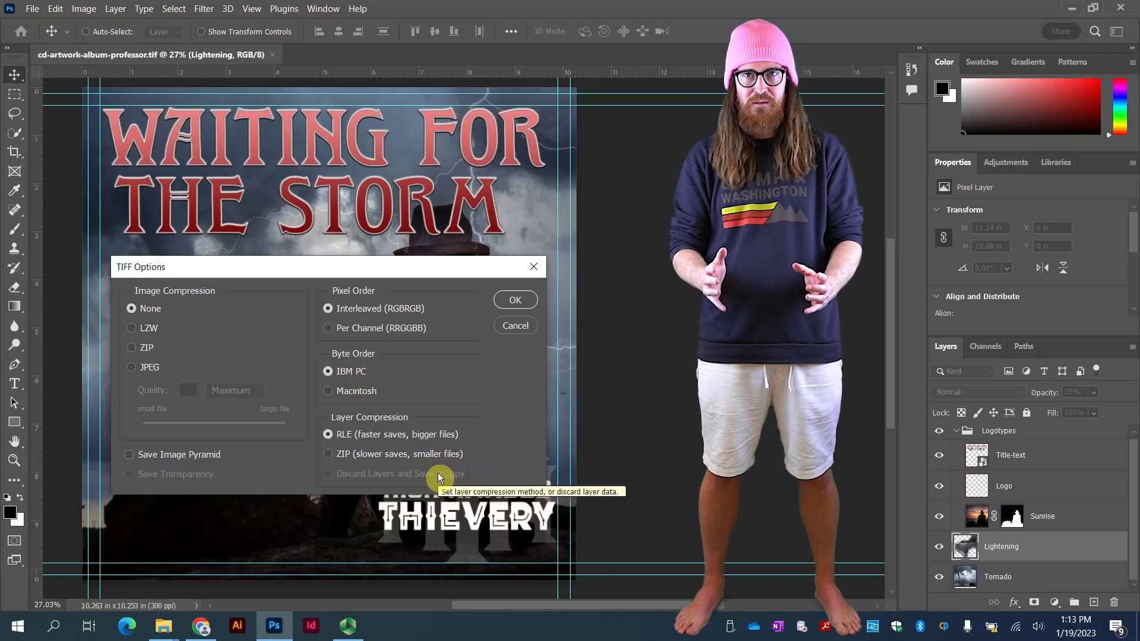
left_click(514, 301)
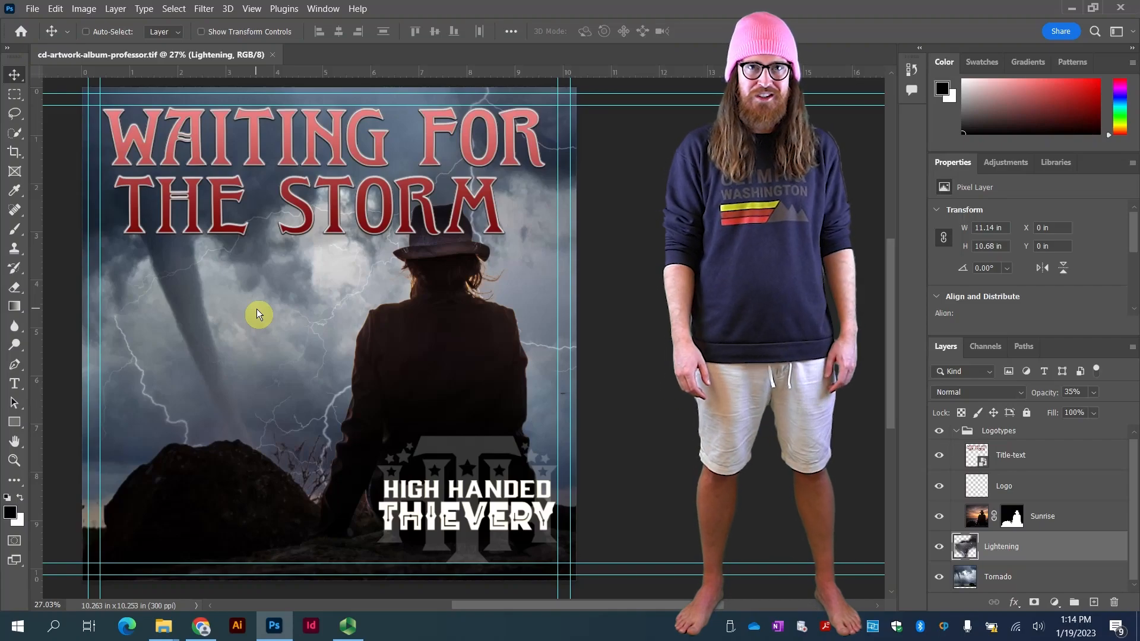
- Resize the image proportionally to a height of 5 inches at 300 pixels/inch with automatic resampling
left_click(87, 10)
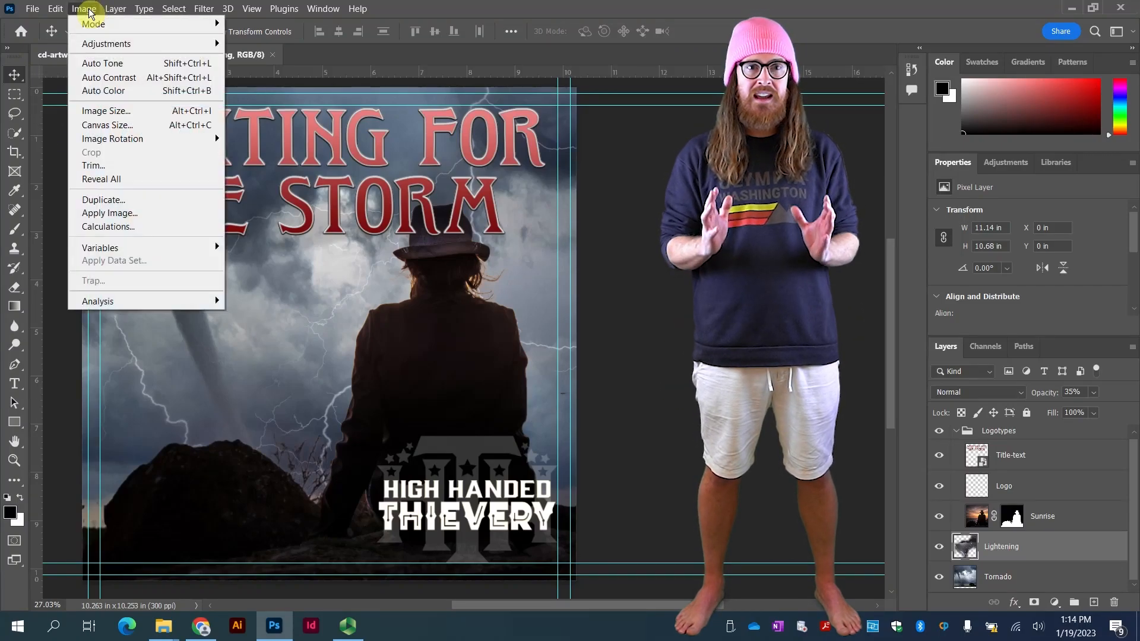
left_click(140, 110)
left_click_drag(386, 198, 356, 188)
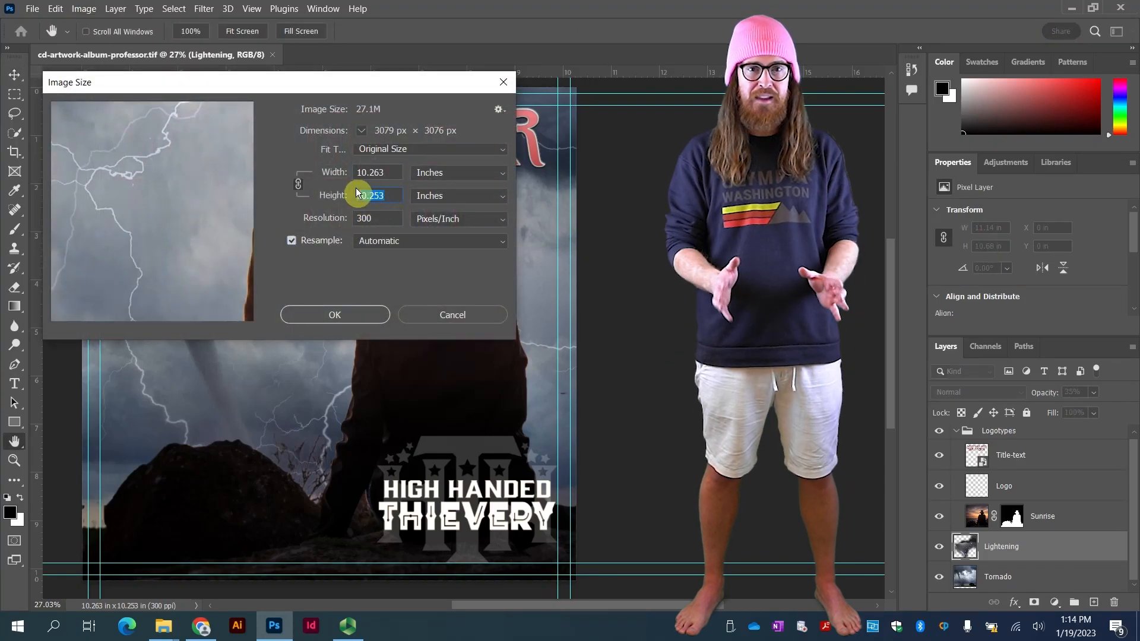
type("5")
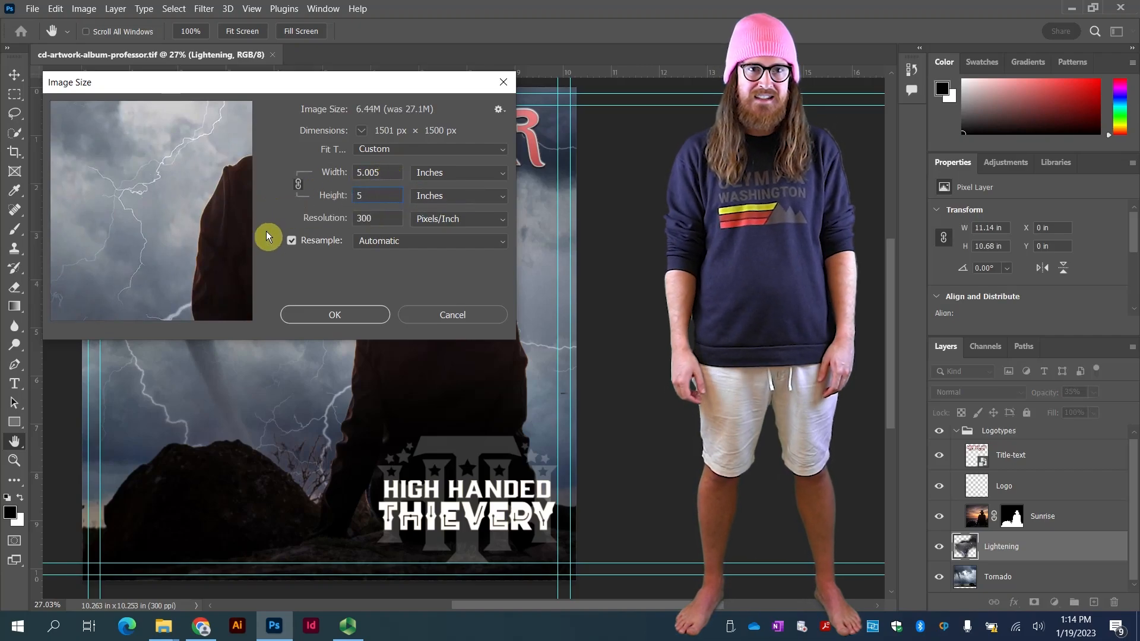
left_click(307, 315)
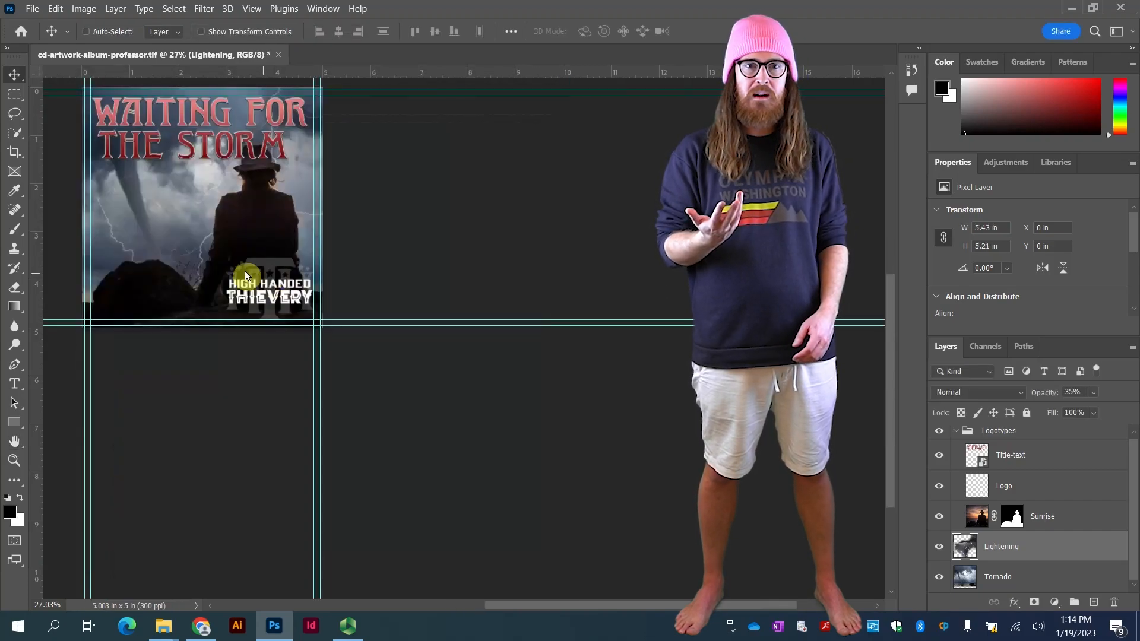
- Replace the old guides with a new cyan guide layout using 0.125 in margins on all four sides
left_click_drag(176, 265, 301, 382)
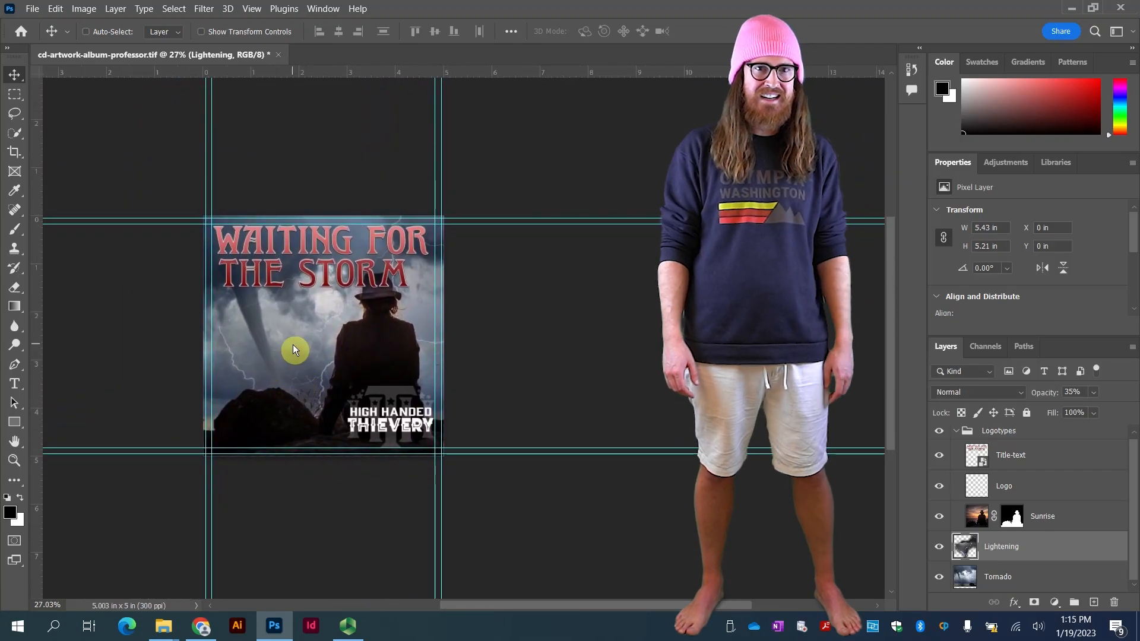
key("ctrl+semicolon")
left_click(251, 8)
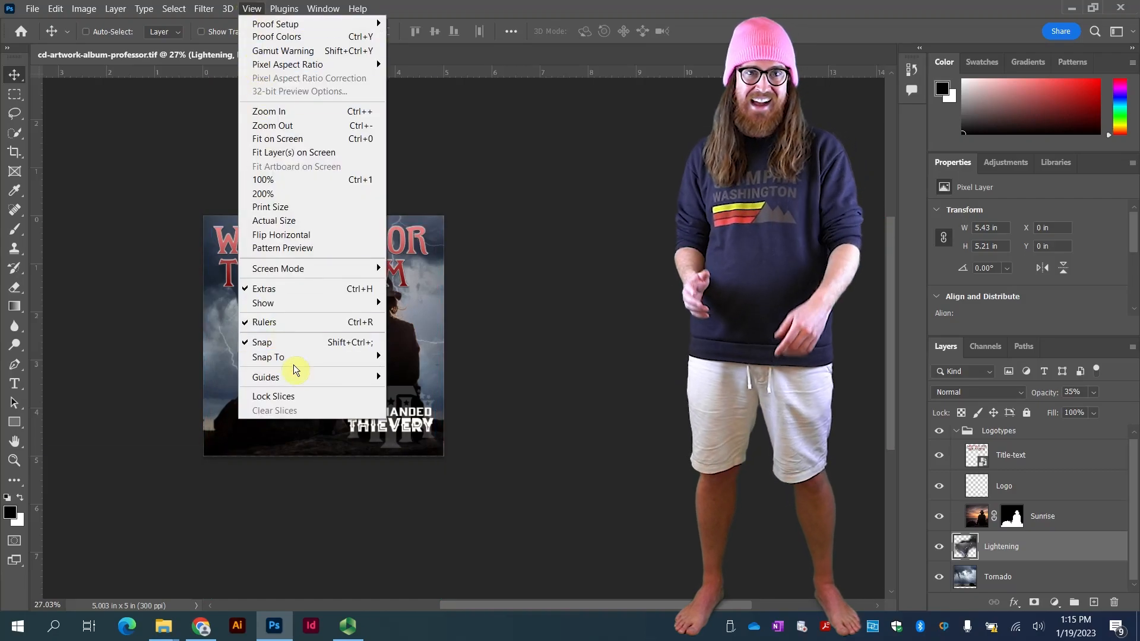
mouse_move(302, 372)
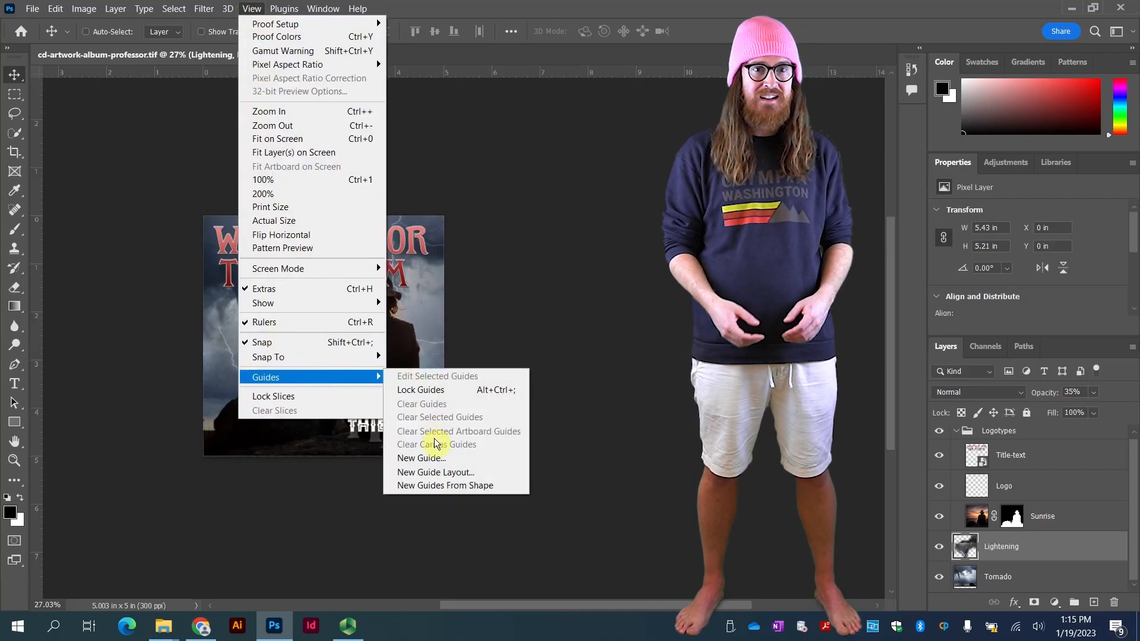
left_click(438, 475)
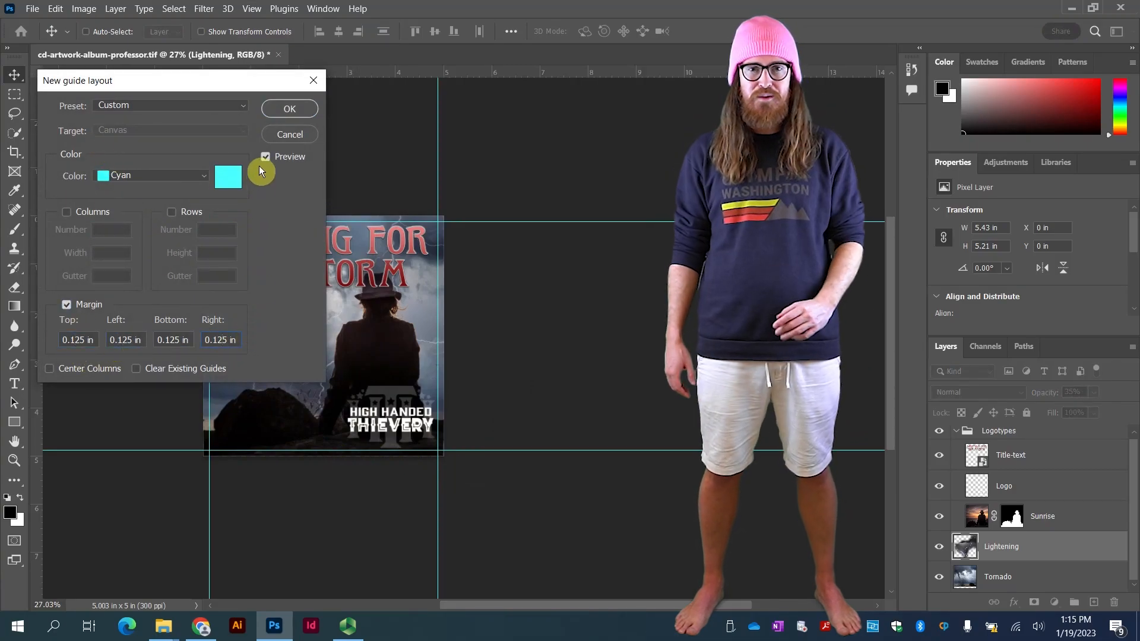
left_click(288, 108)
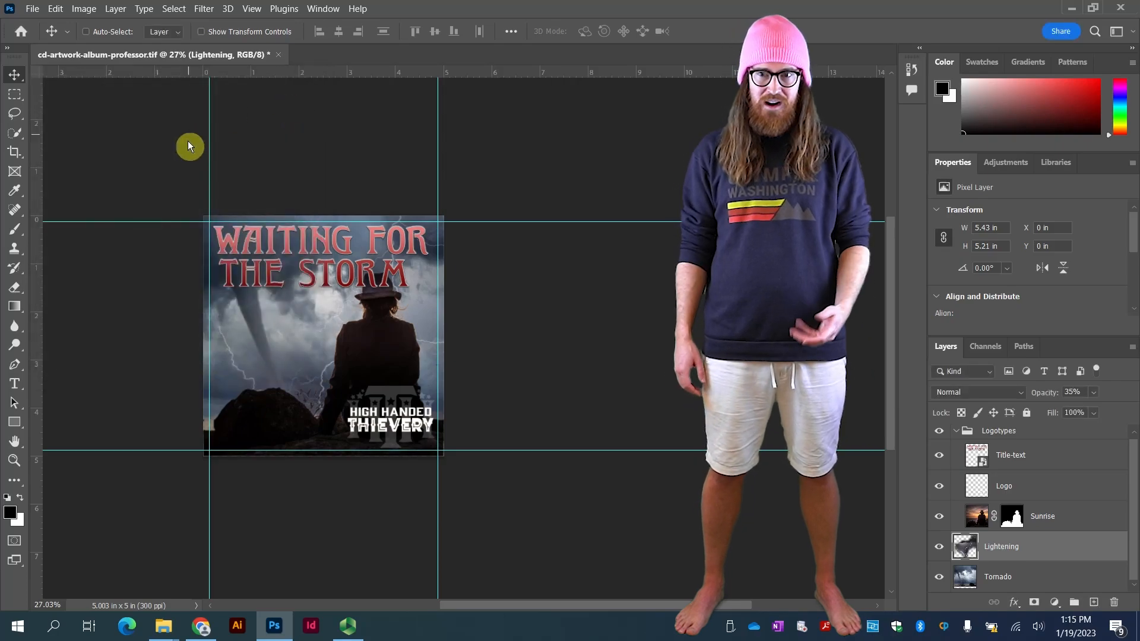
- Add a second guide layout with 0.25 in margins on all four sides, keeping the existing guides
key("ctrl+0")
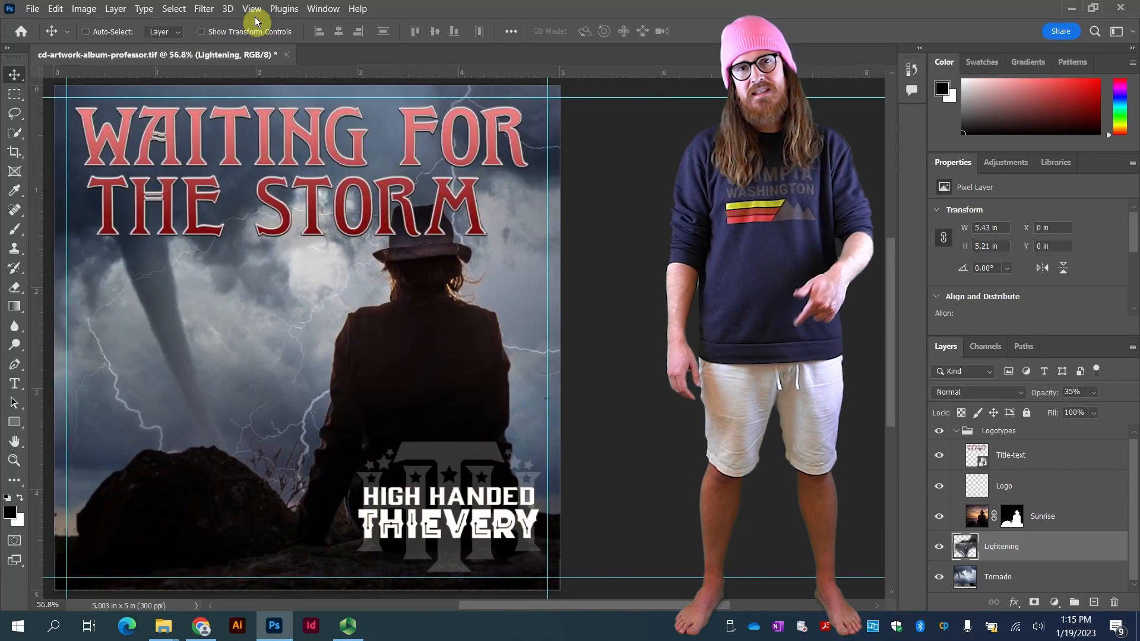
left_click(252, 9)
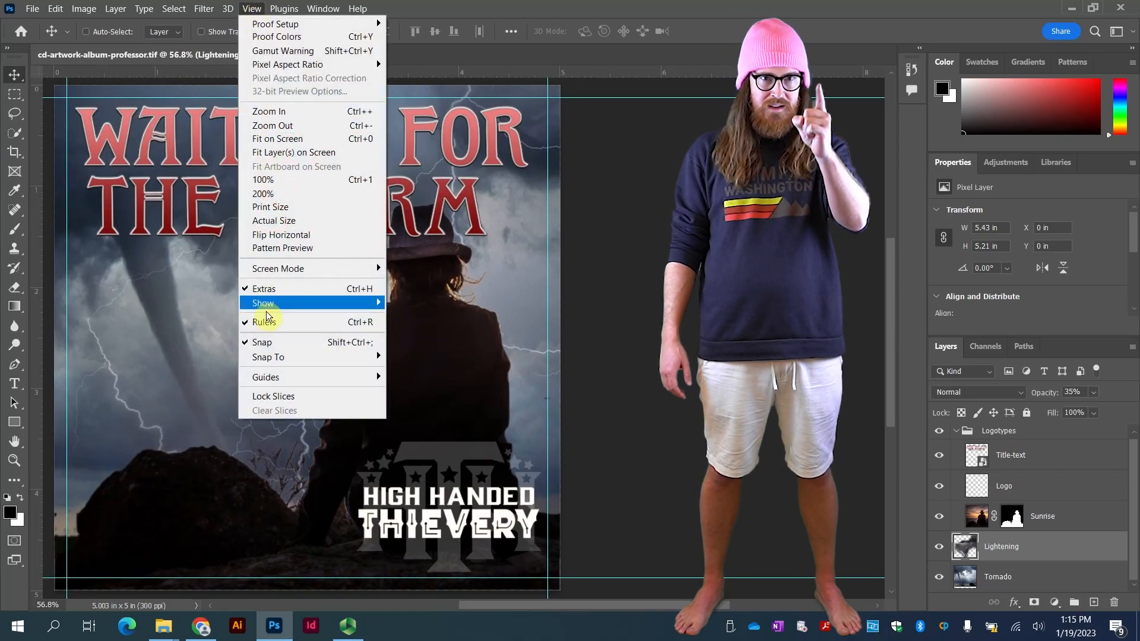
mouse_move(292, 377)
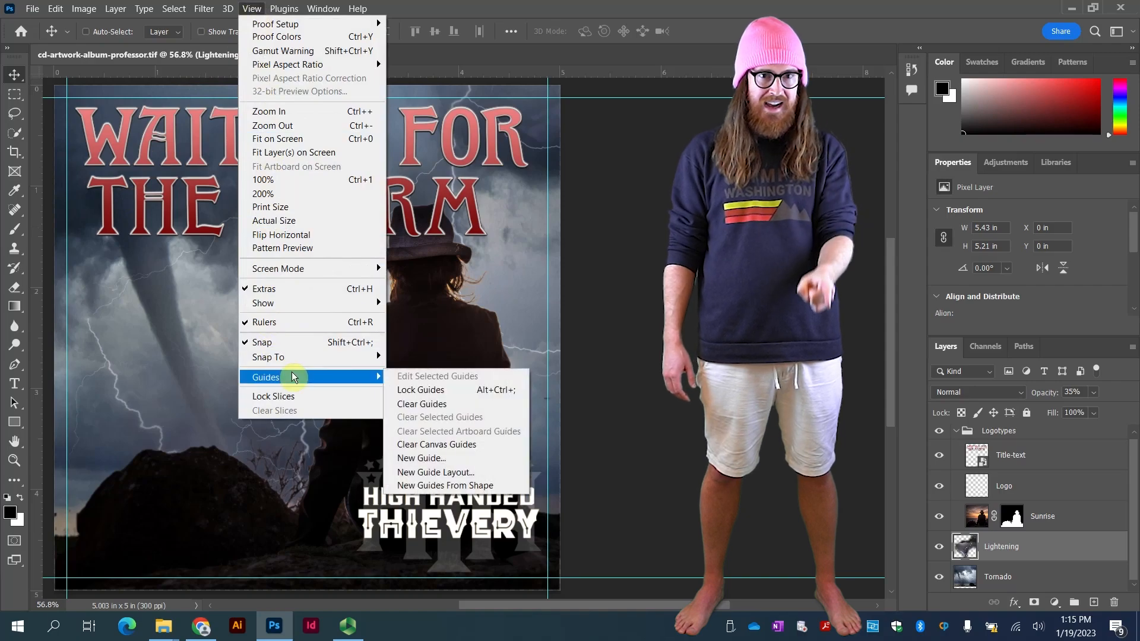
left_click(445, 472)
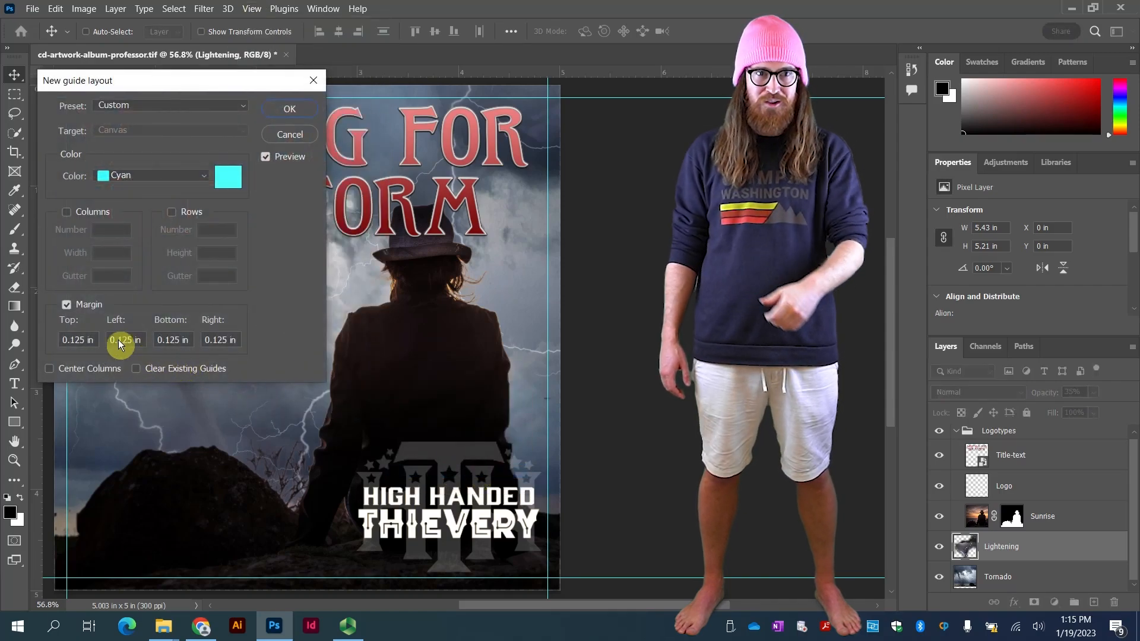
left_click_drag(94, 337, 71, 336)
type("0.25")
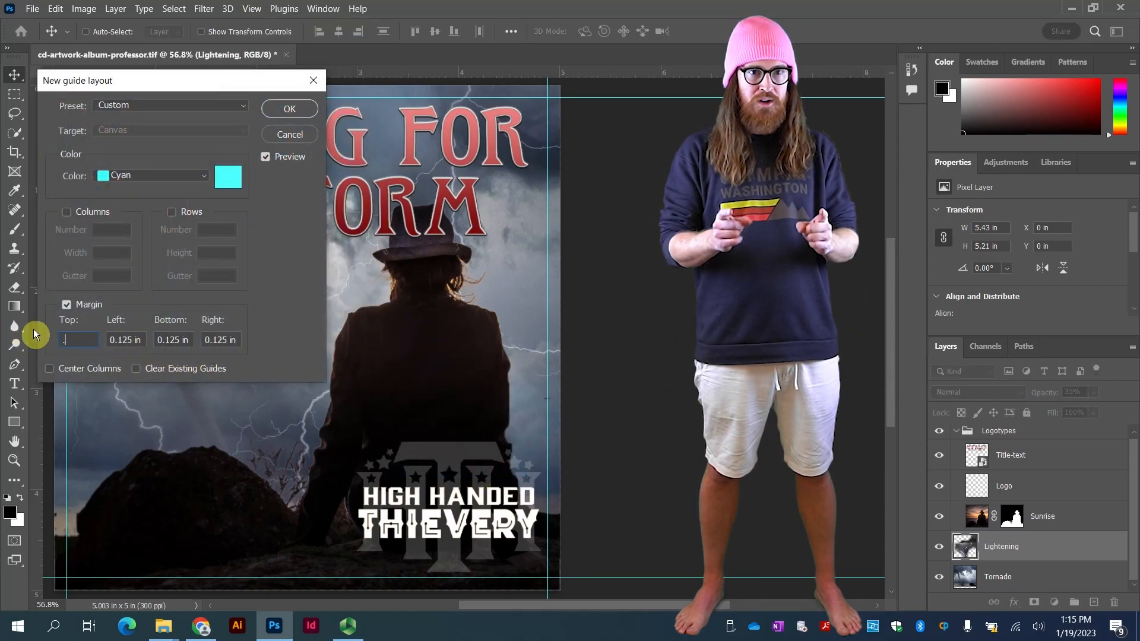
key("Tab")
type("0.25")
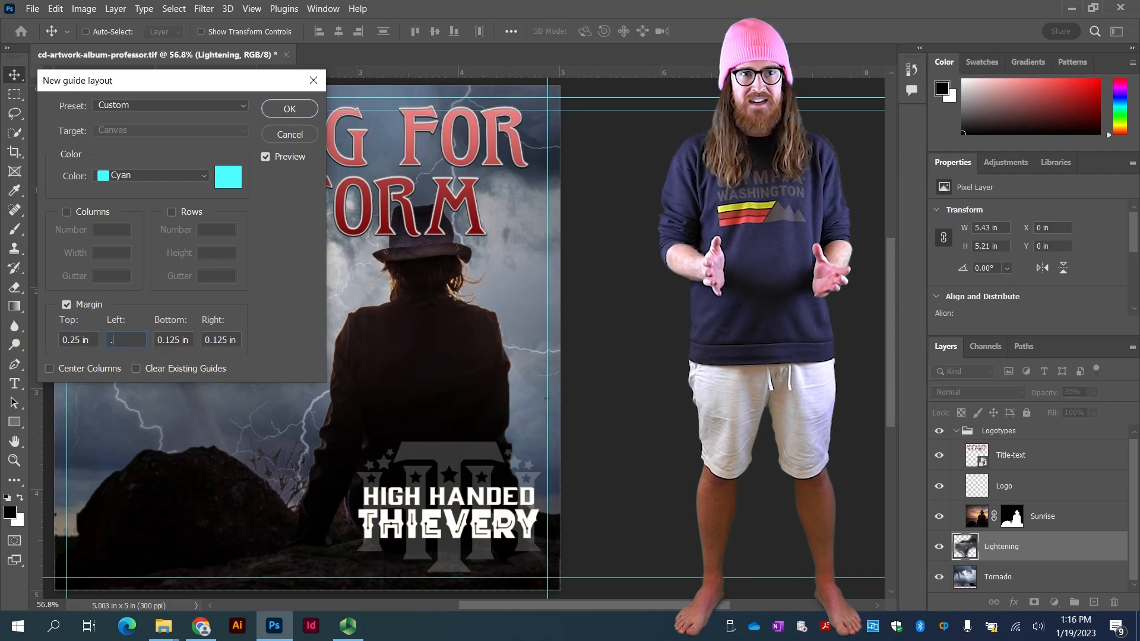
key("Tab")
type("0.25")
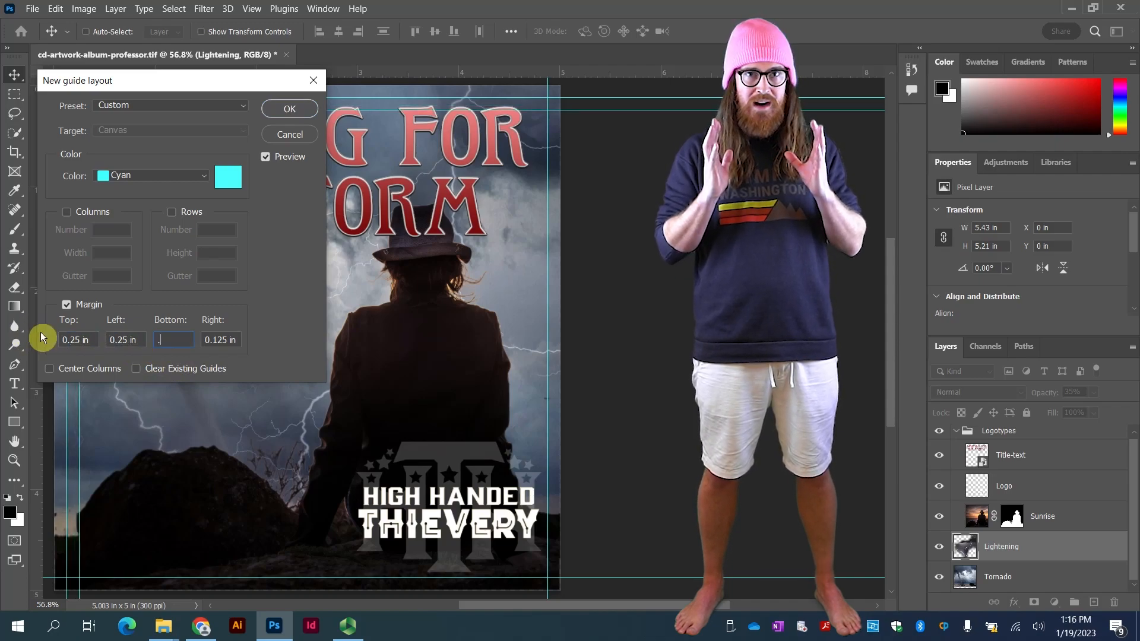
key("Tab")
type(".25")
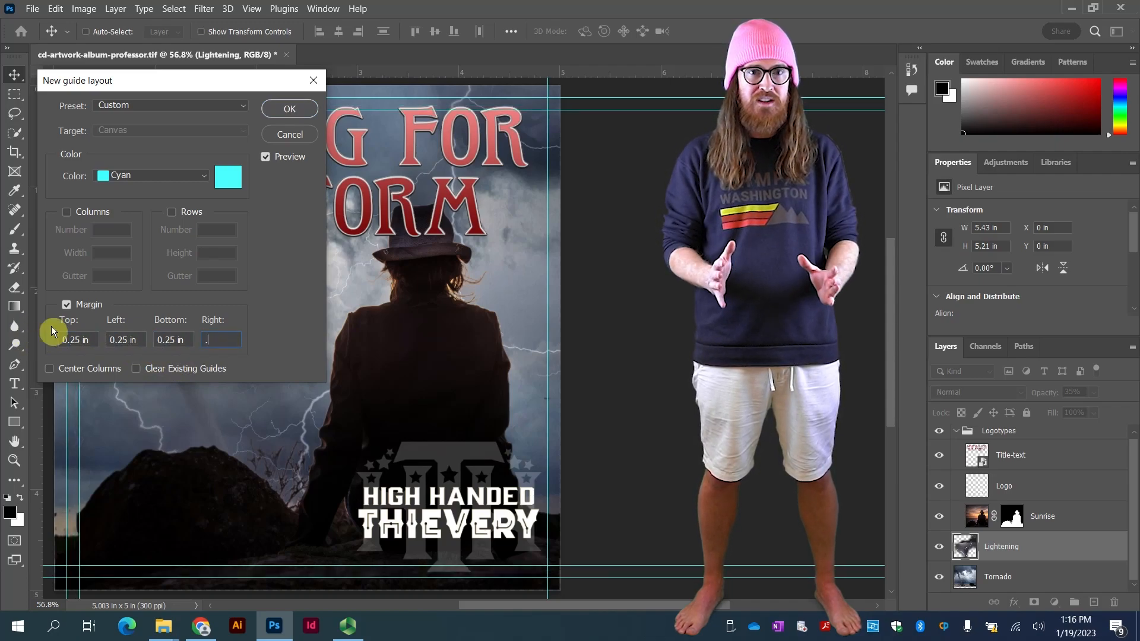
left_click(279, 112)
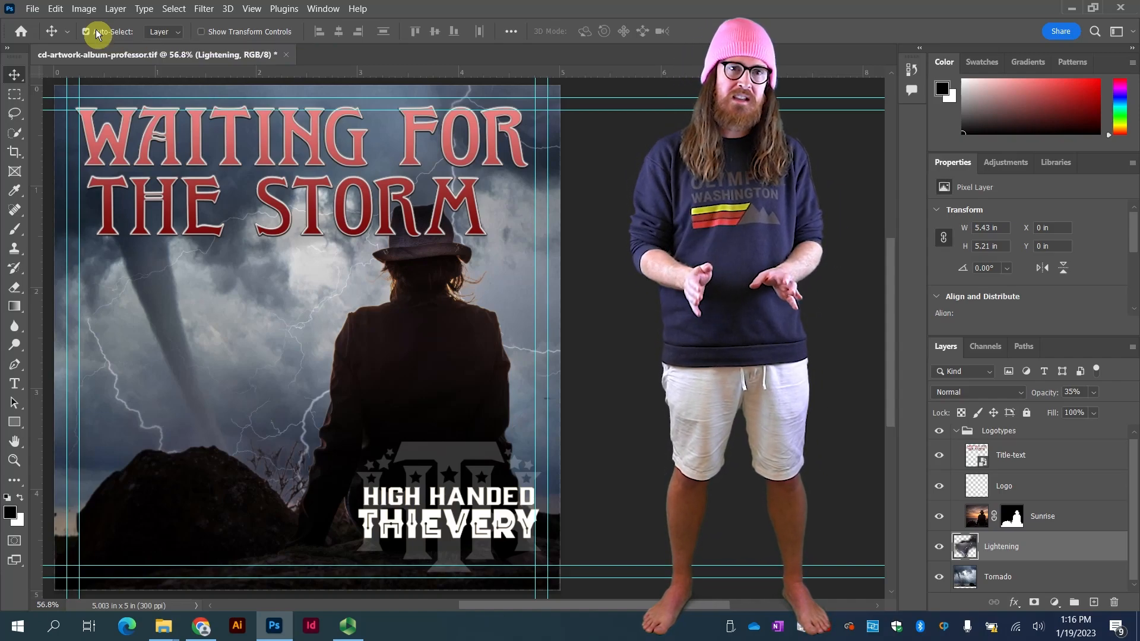
- Move the Title-text layer to the inner top-left guide corner and scale it to 30.87% by 30.13% to fit between the inner side guides
left_click(1016, 454)
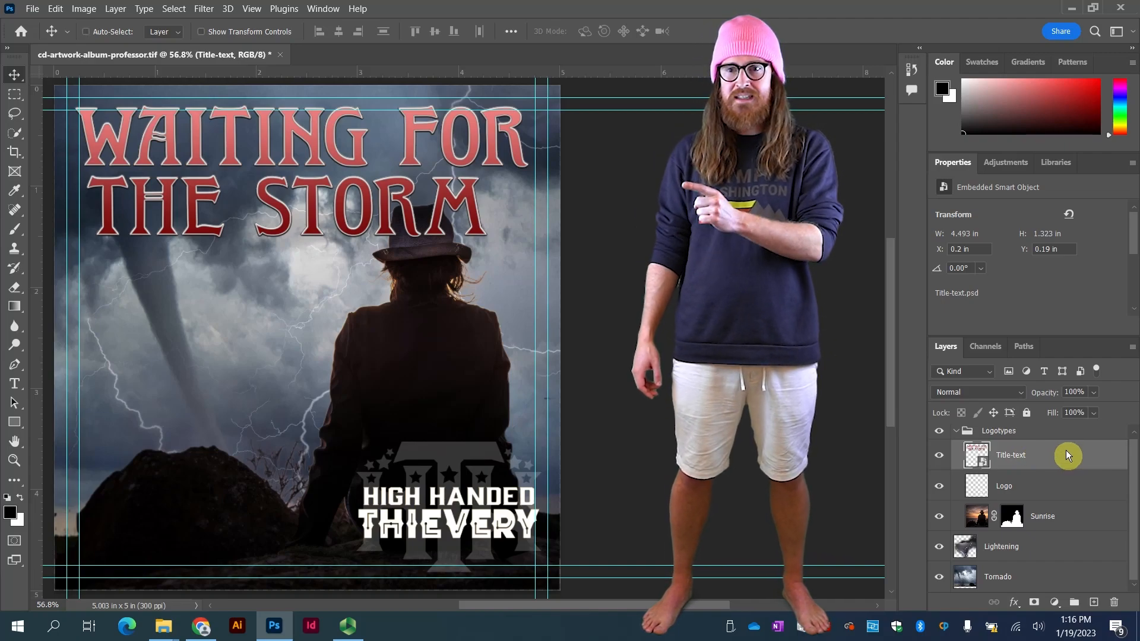
key("ctrl+t")
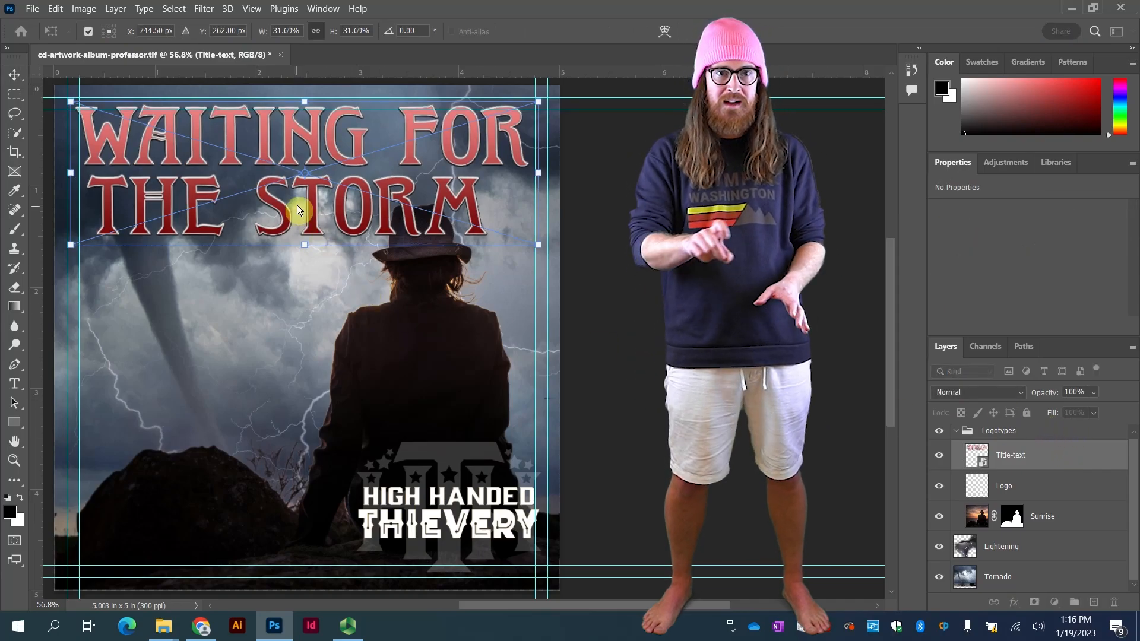
left_click_drag(296, 204, 305, 214)
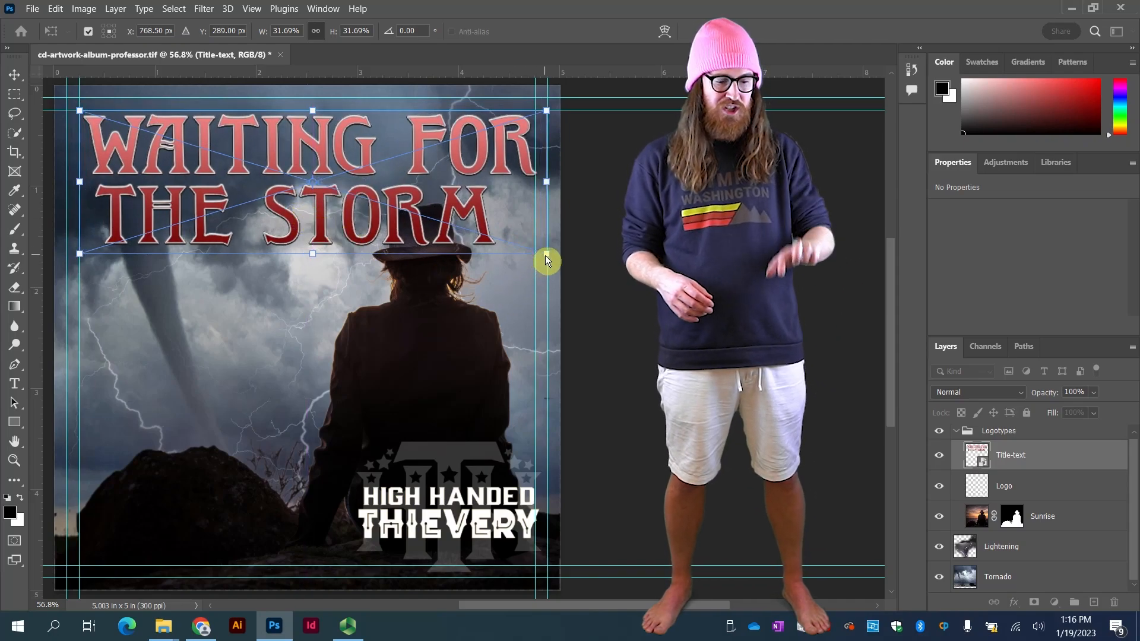
left_click_drag(546, 260, 535, 250)
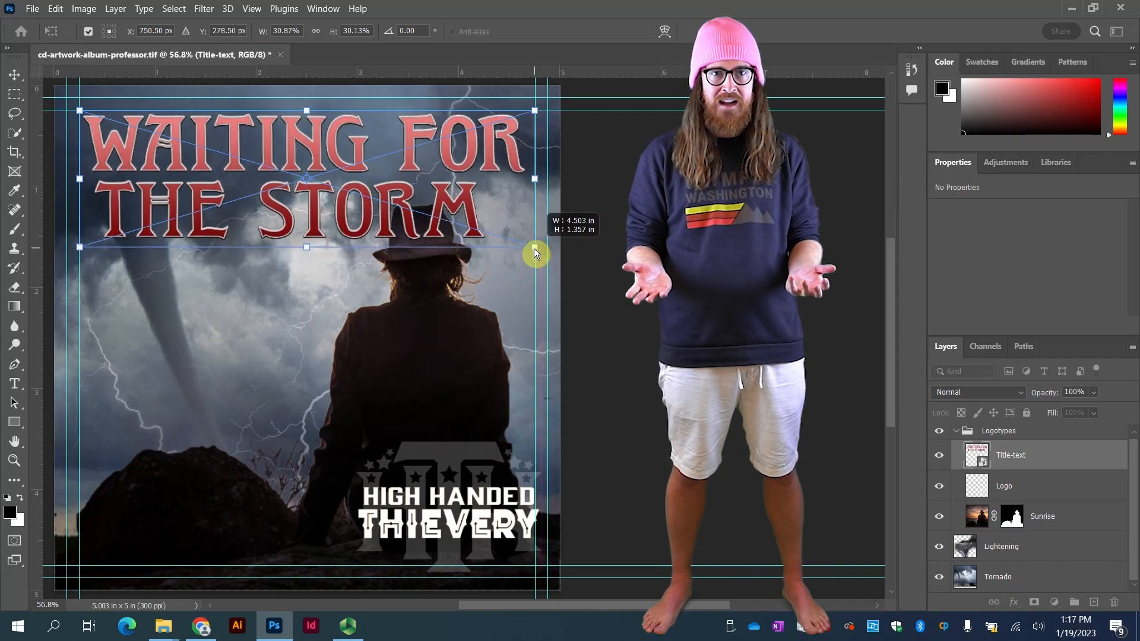
left_click_drag(533, 249, 534, 249)
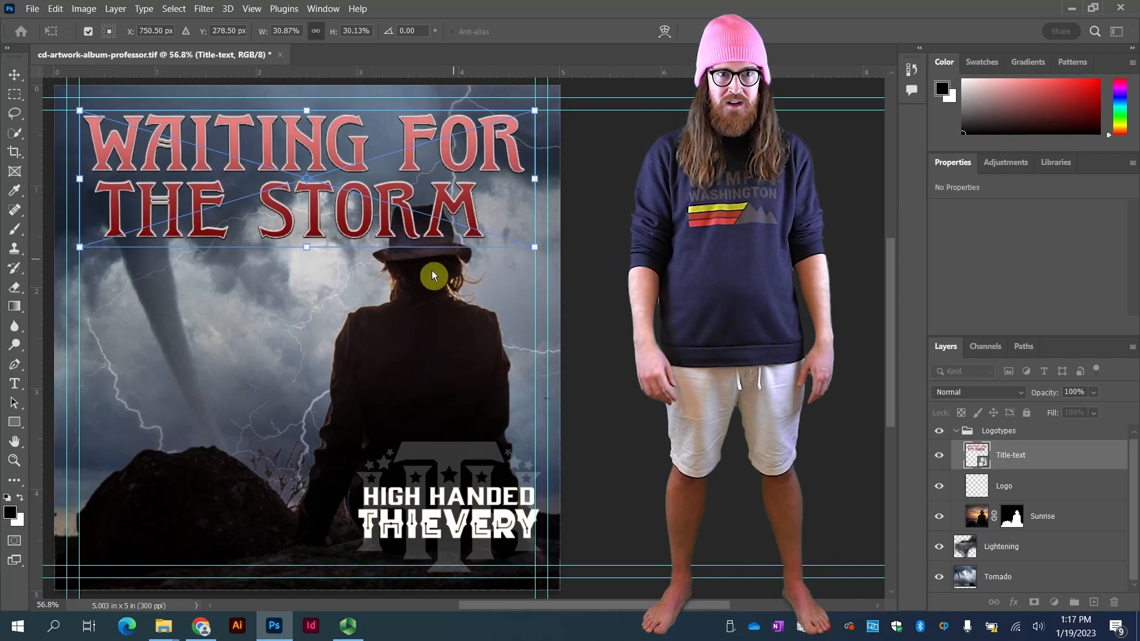
key("Return")
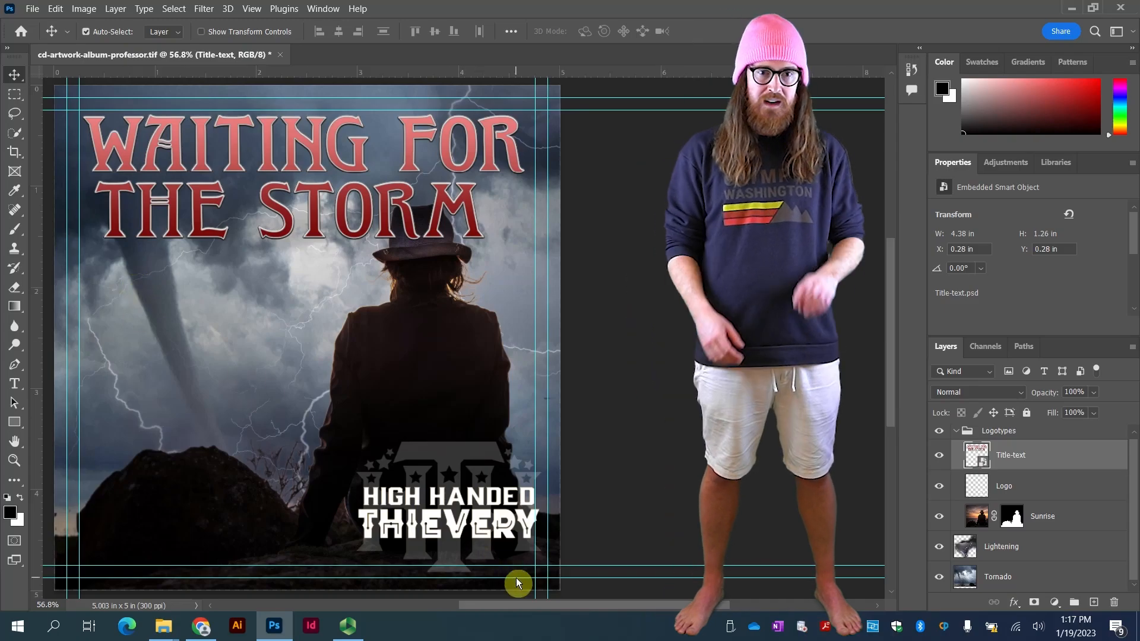
- Move the Logo layer into the lower-right corner of the outer margin guides
key("ctrl+plus")
key("ctrl+plus")
key("ctrl+plus")
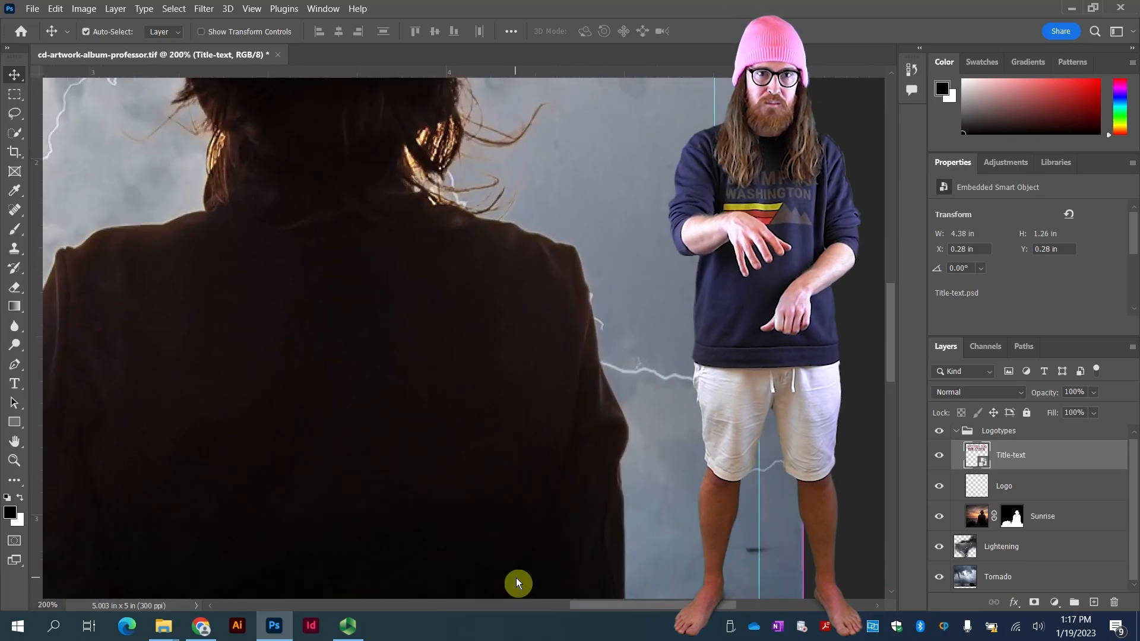
left_click_drag(478, 399, 555, 5)
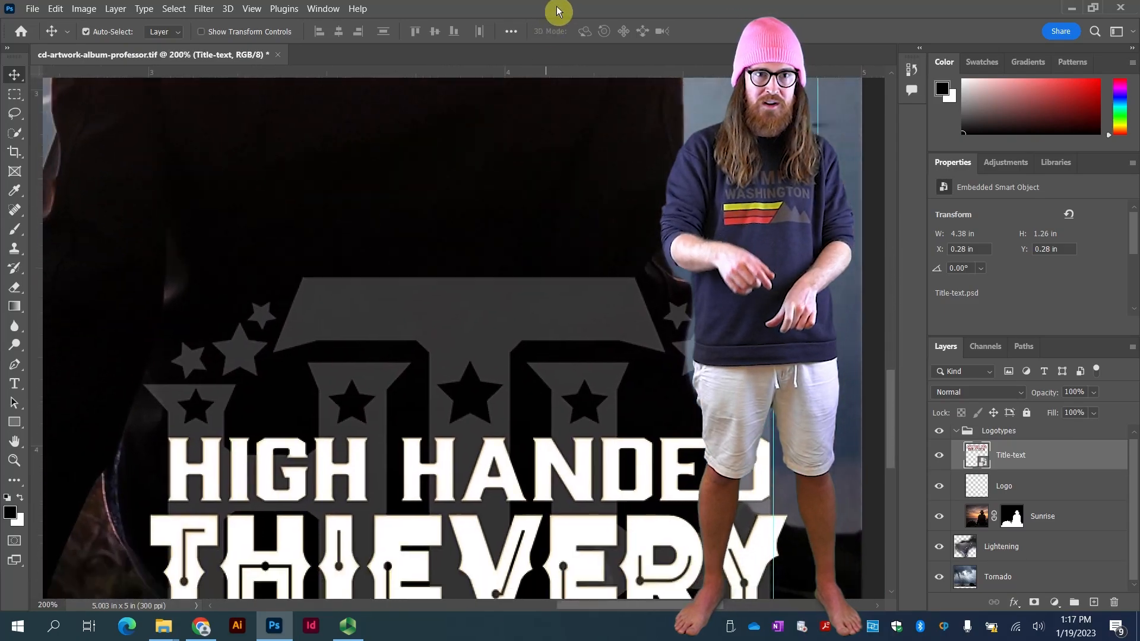
left_click_drag(533, 288, 439, 131)
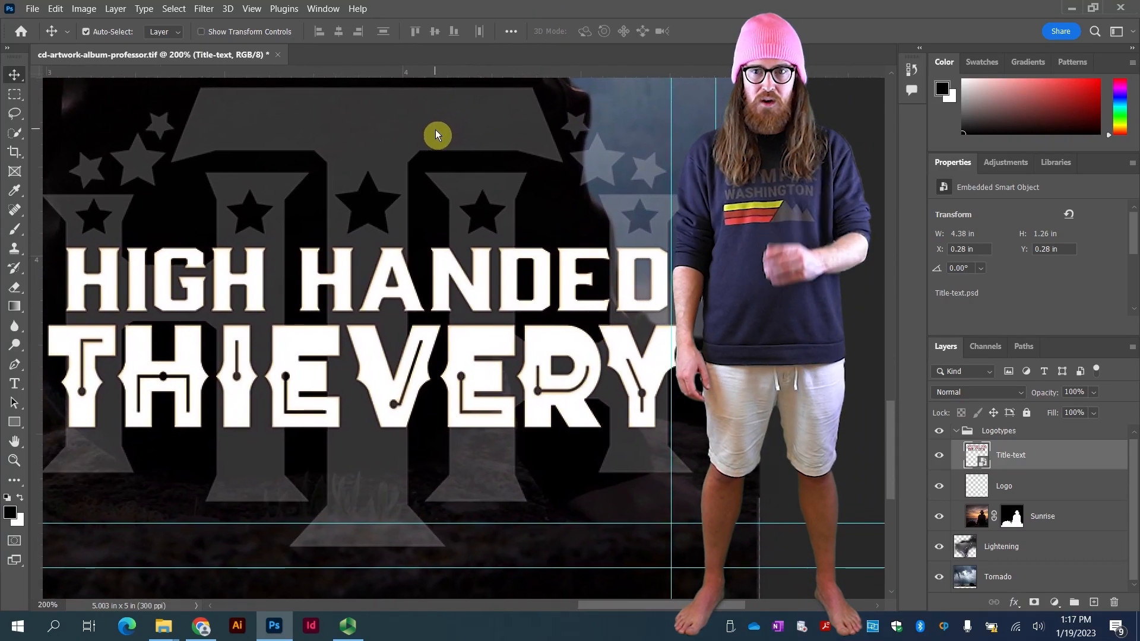
left_click(1006, 487)
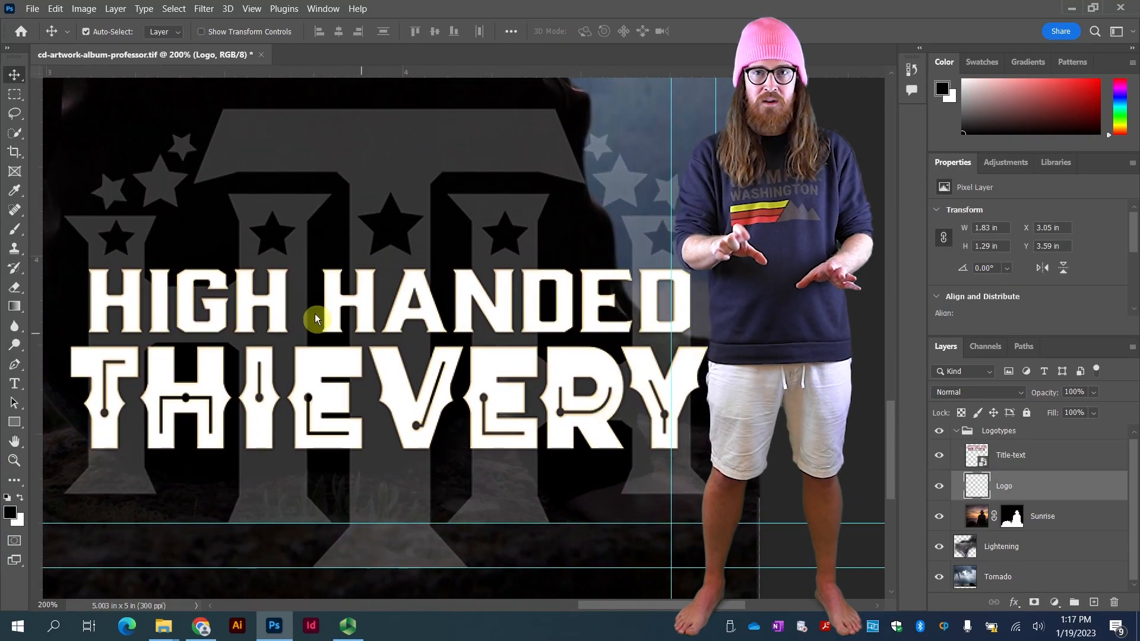
- Save the artwork as a Creative Cloud document named cd-artwork-insert-professor
left_click(32, 9)
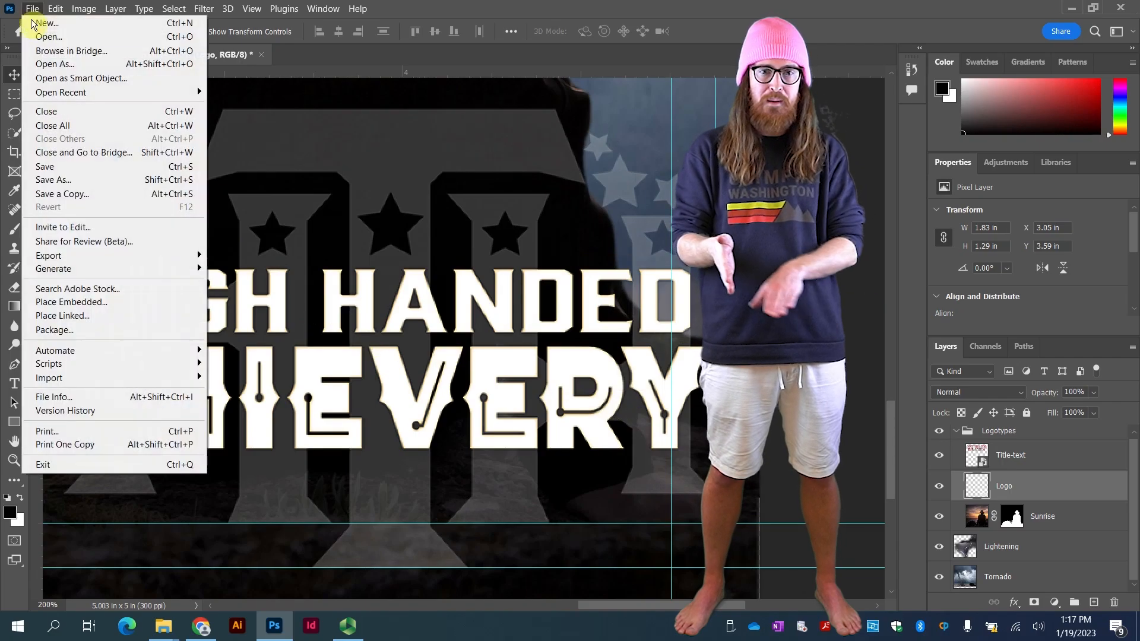
left_click(51, 172)
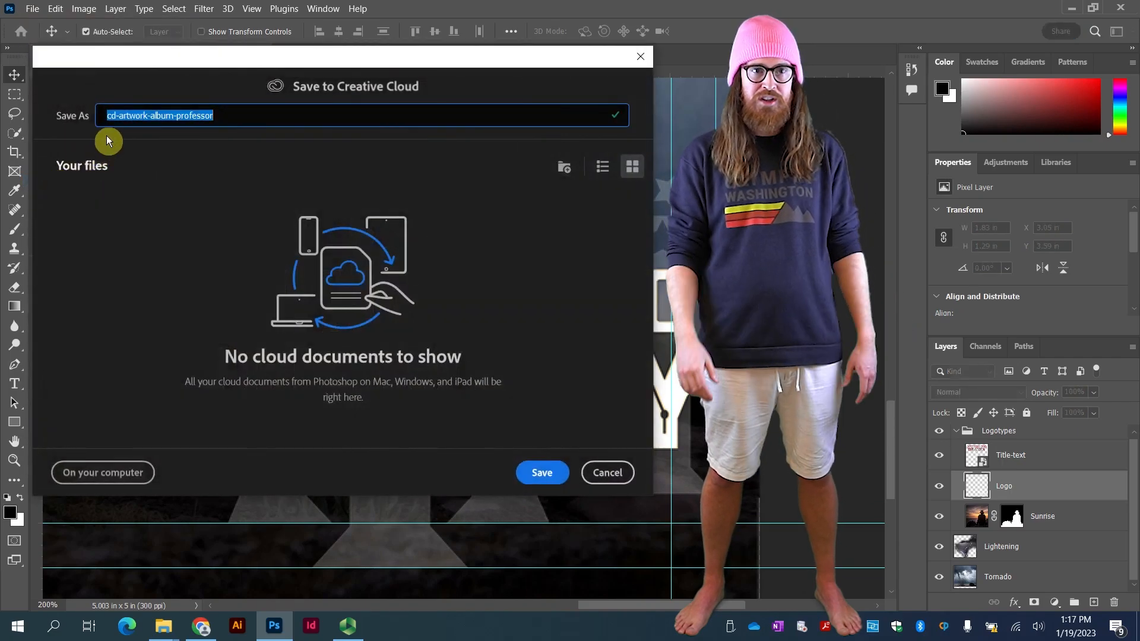
double_click(159, 116)
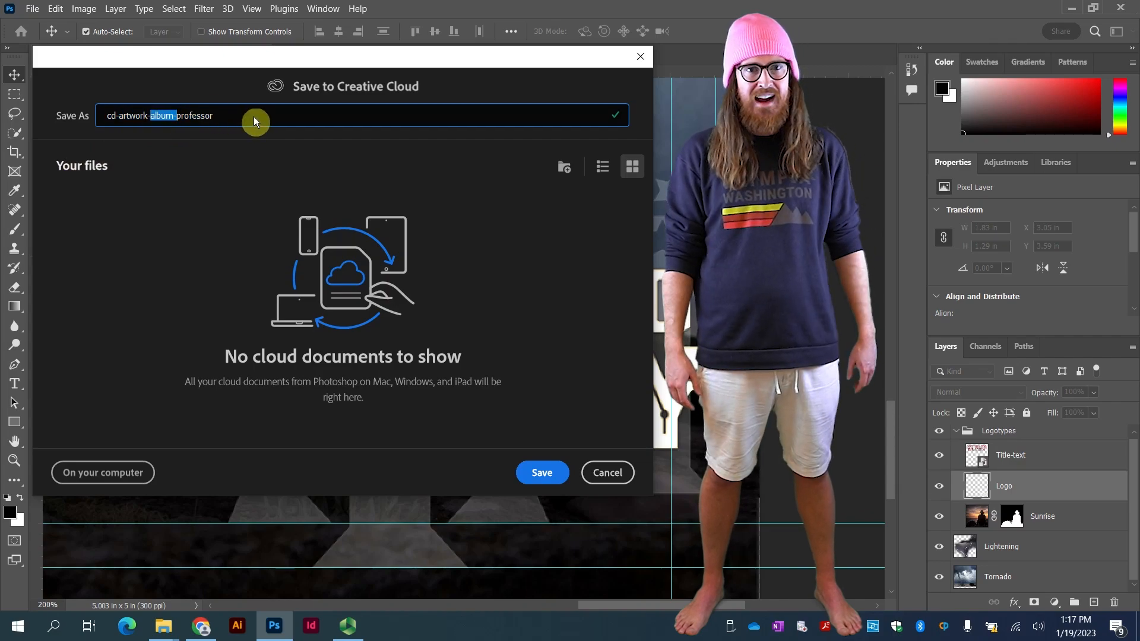
type("insert")
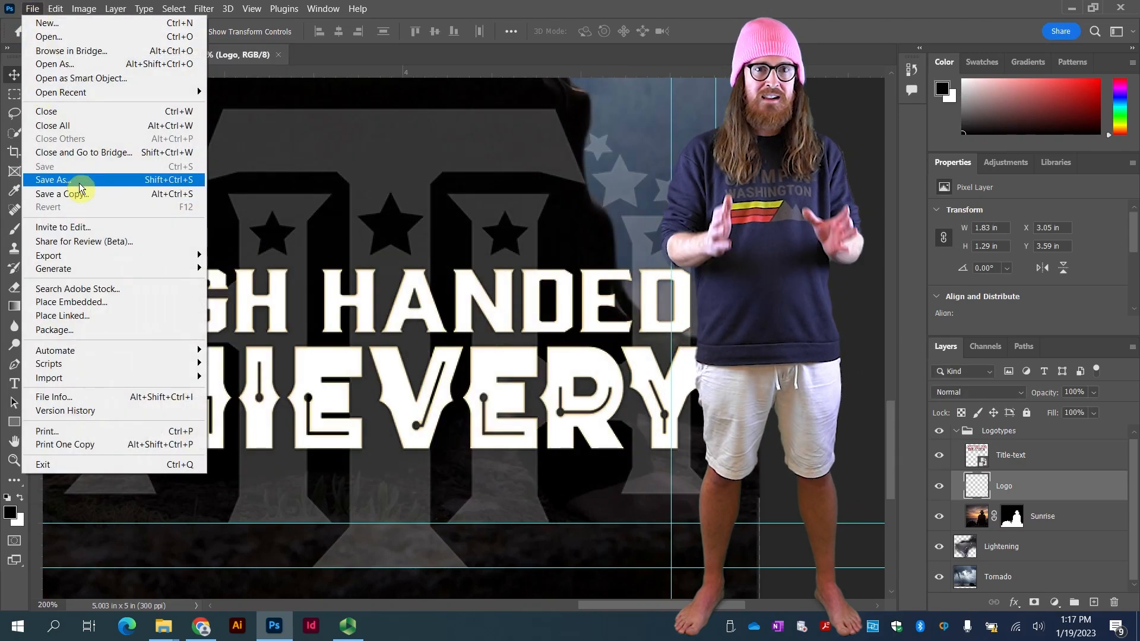
- Set up a TIFF copy of the insert artwork in the local Music folder, with Layers turned off and the ICC profile embedded
left_click(89, 190)
left_click(101, 472)
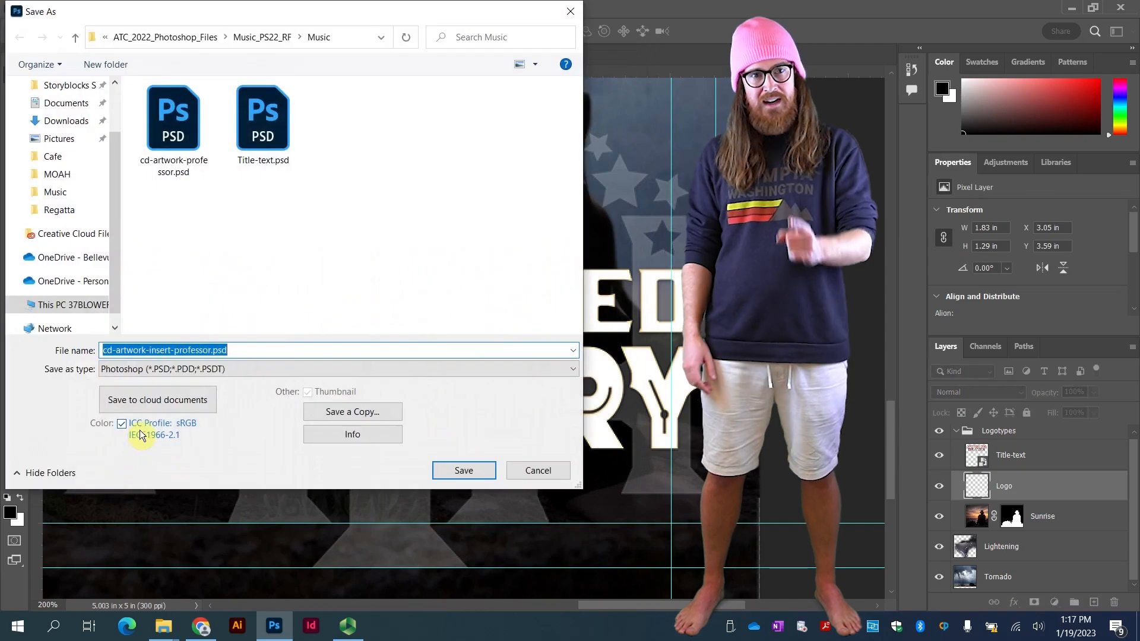
left_click(172, 369)
left_click(149, 421)
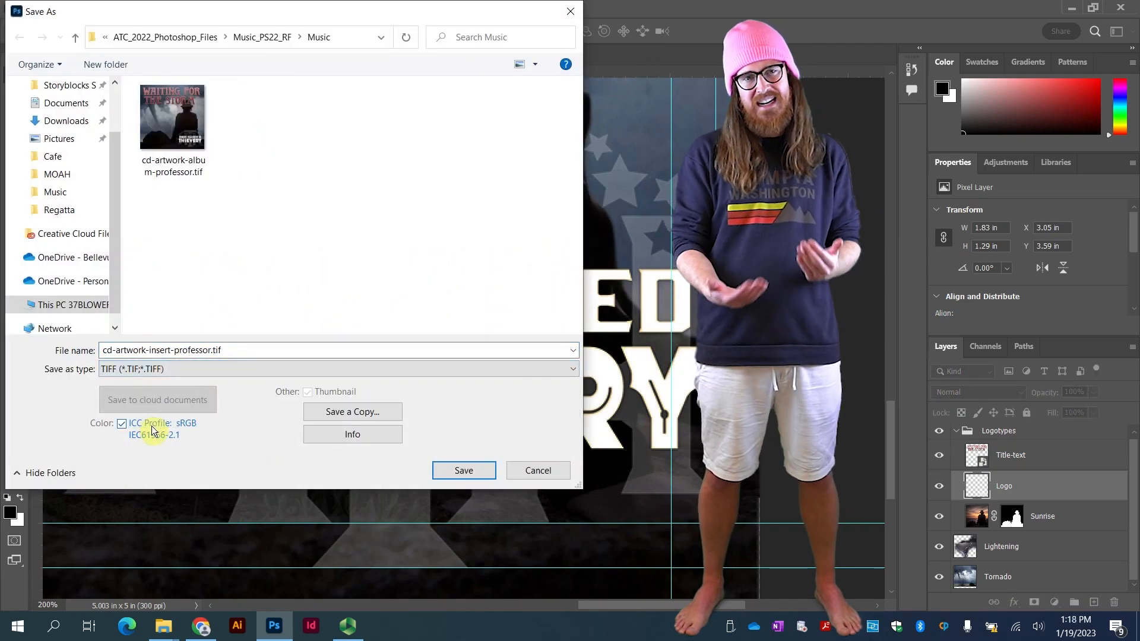
left_click(315, 415)
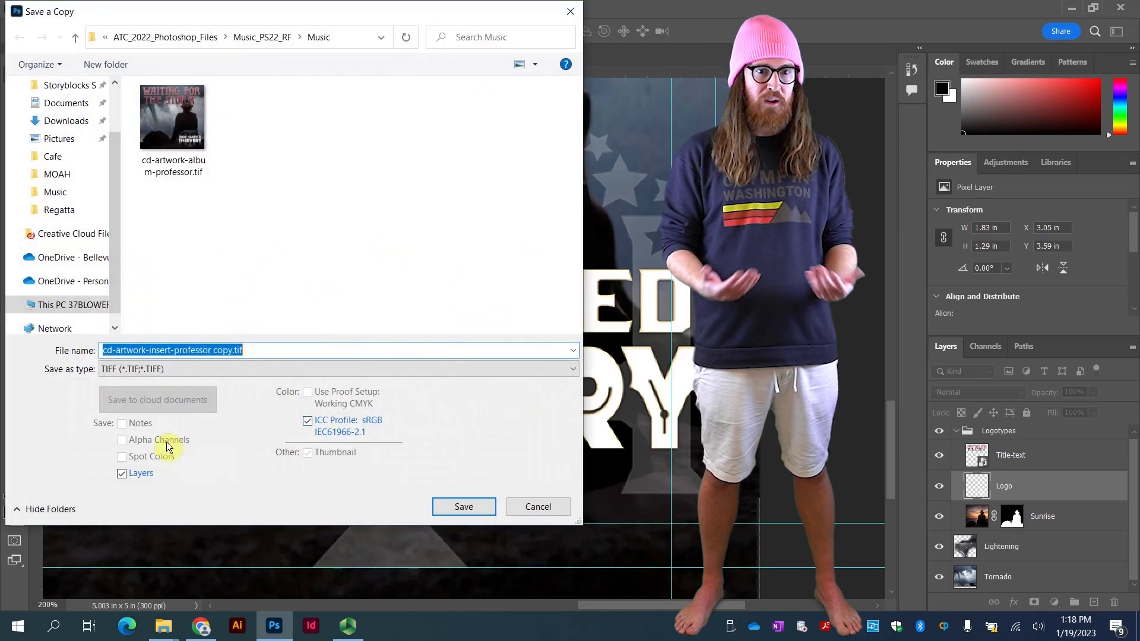
left_click(141, 475)
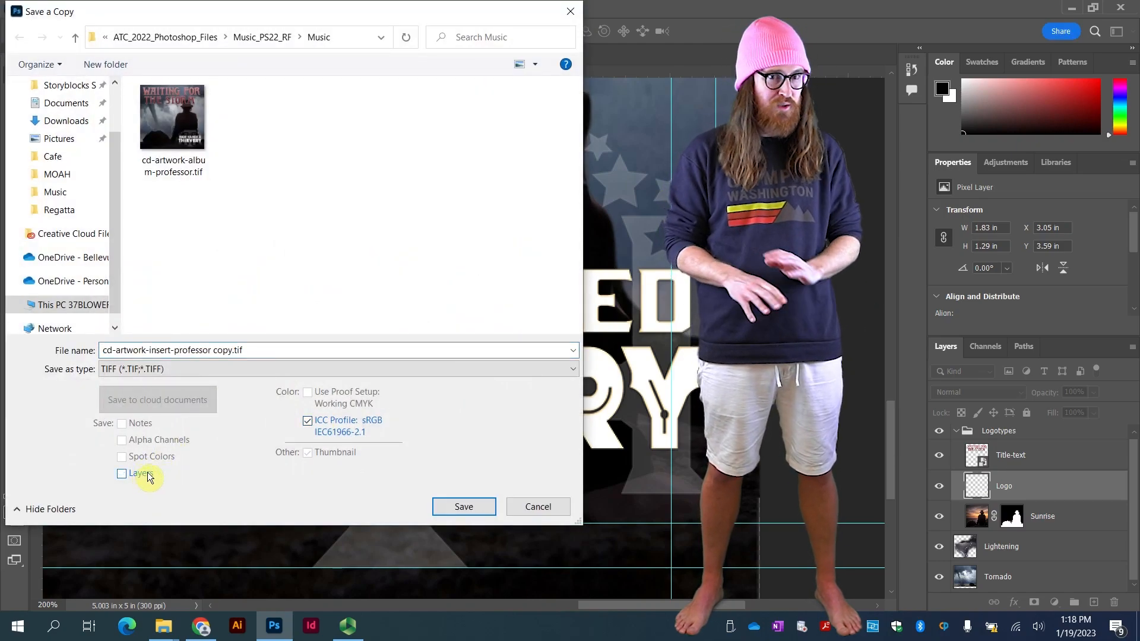
- Save the TIFF copy with no image compression, Interleaved pixel order, IBM PC byte order and RLE layer compression
left_click(472, 507)
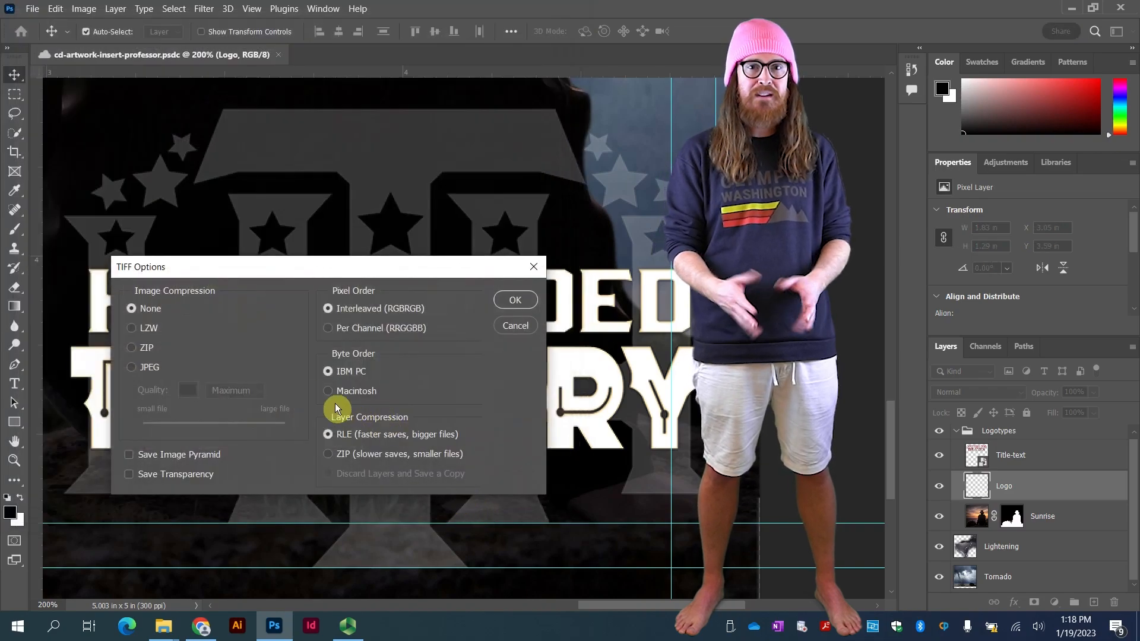
left_click_drag(286, 270, 216, 137)
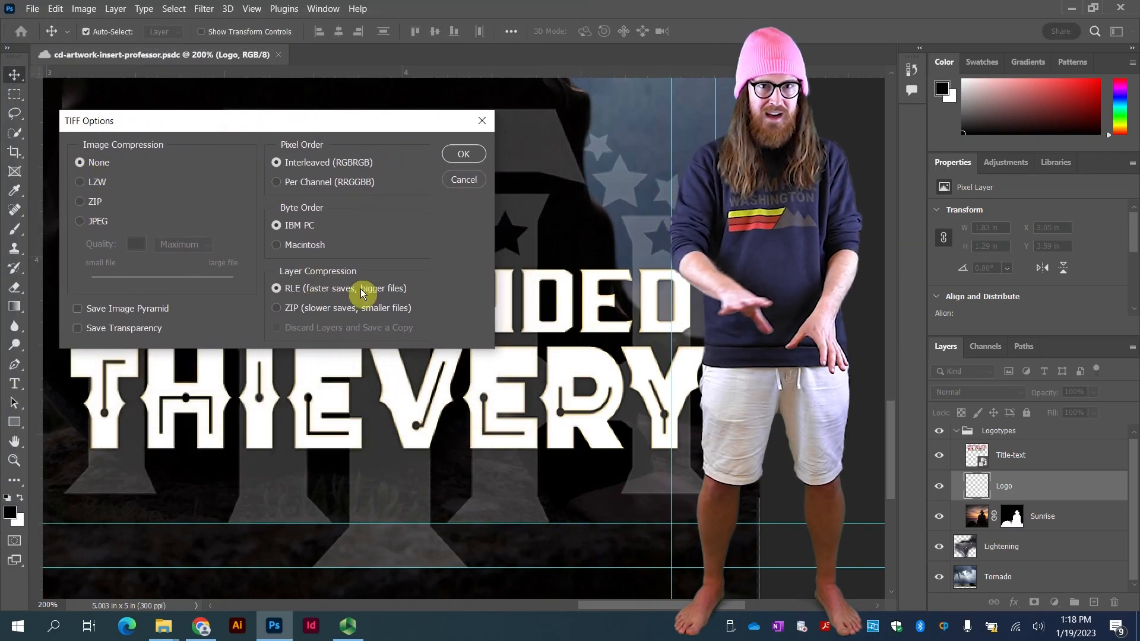
left_click(459, 153)
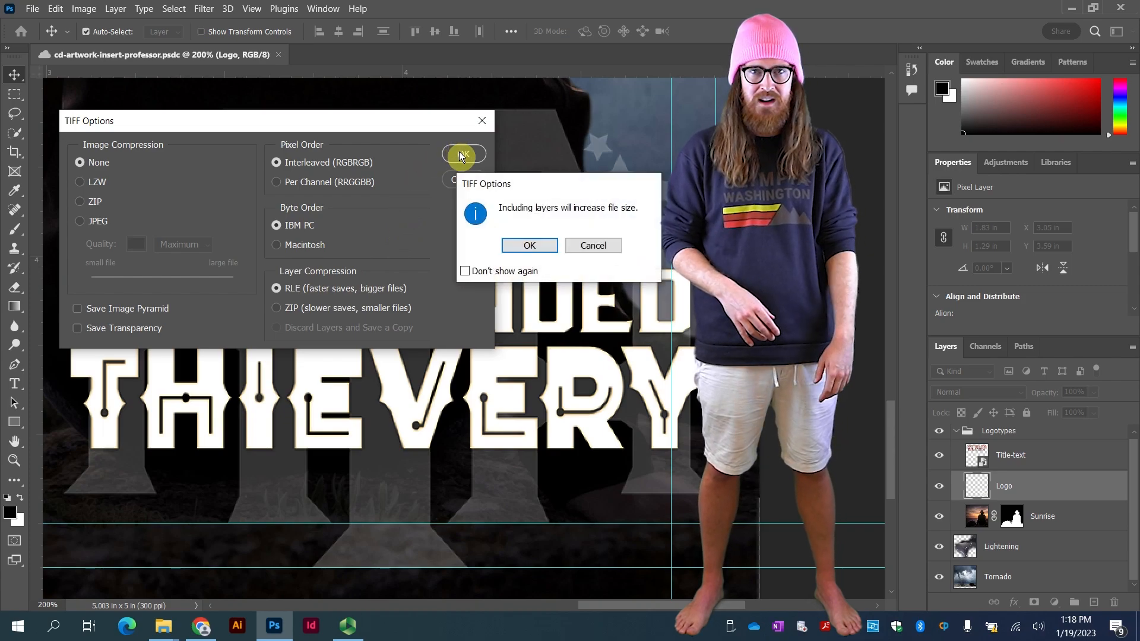
left_click(523, 245)
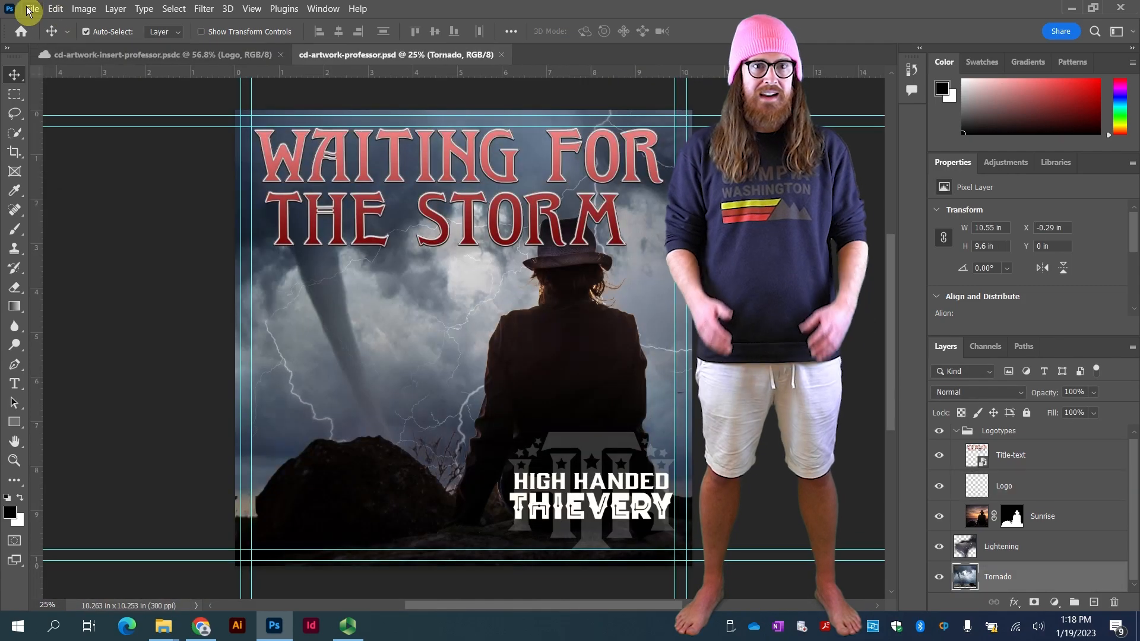
- Open the recently used cd-artwork-album-professor.tif
left_click(33, 8)
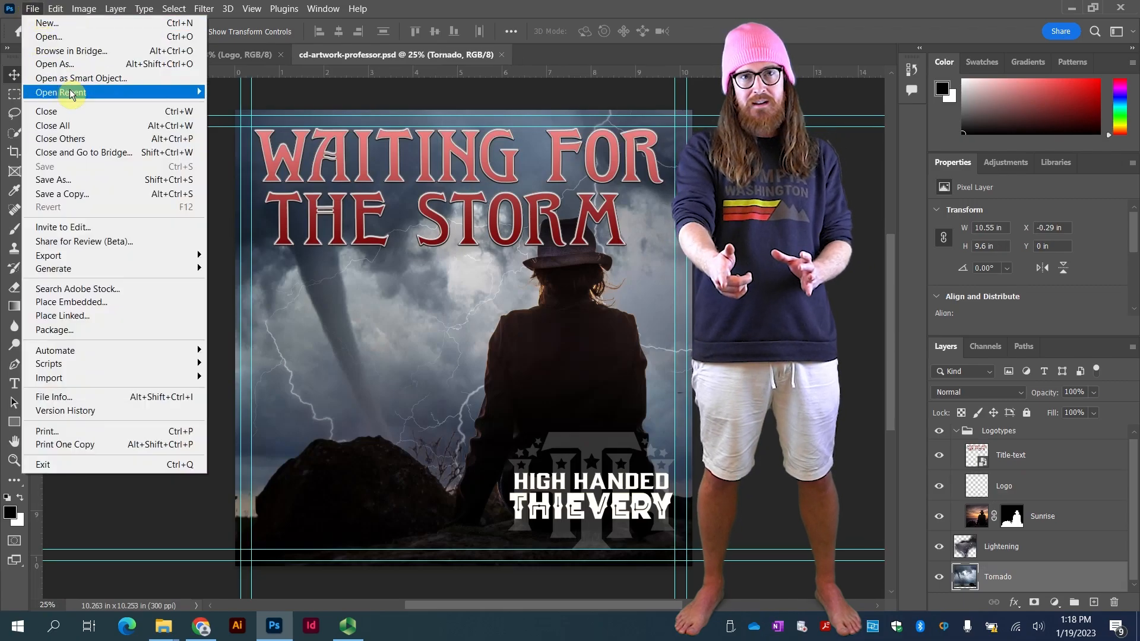
mouse_move(69, 92)
left_click(276, 118)
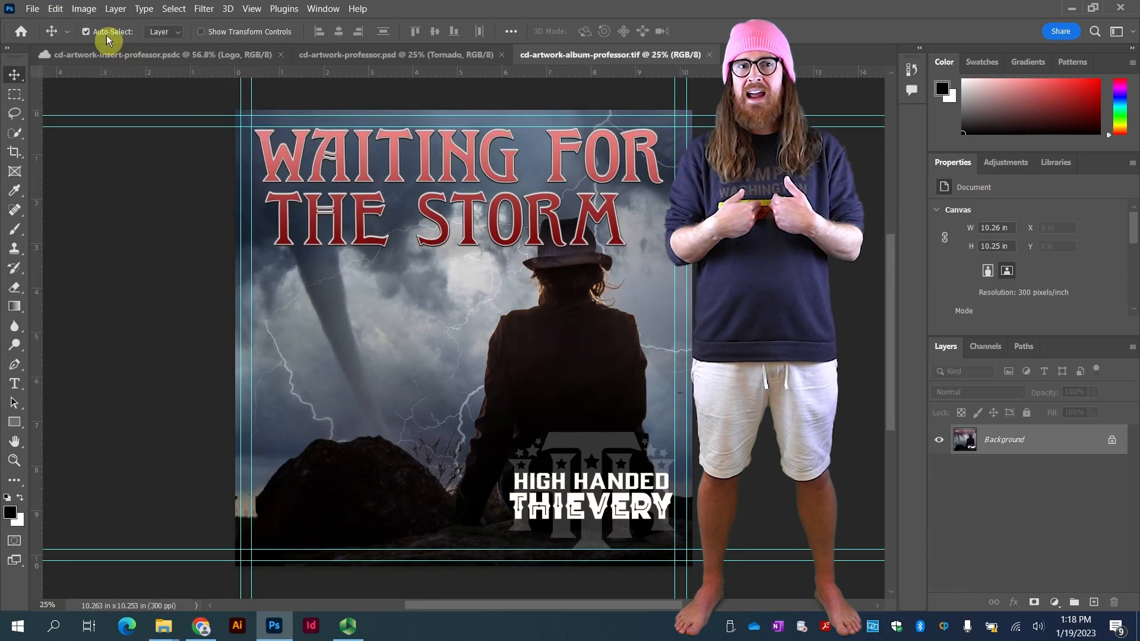
left_click(35, 9)
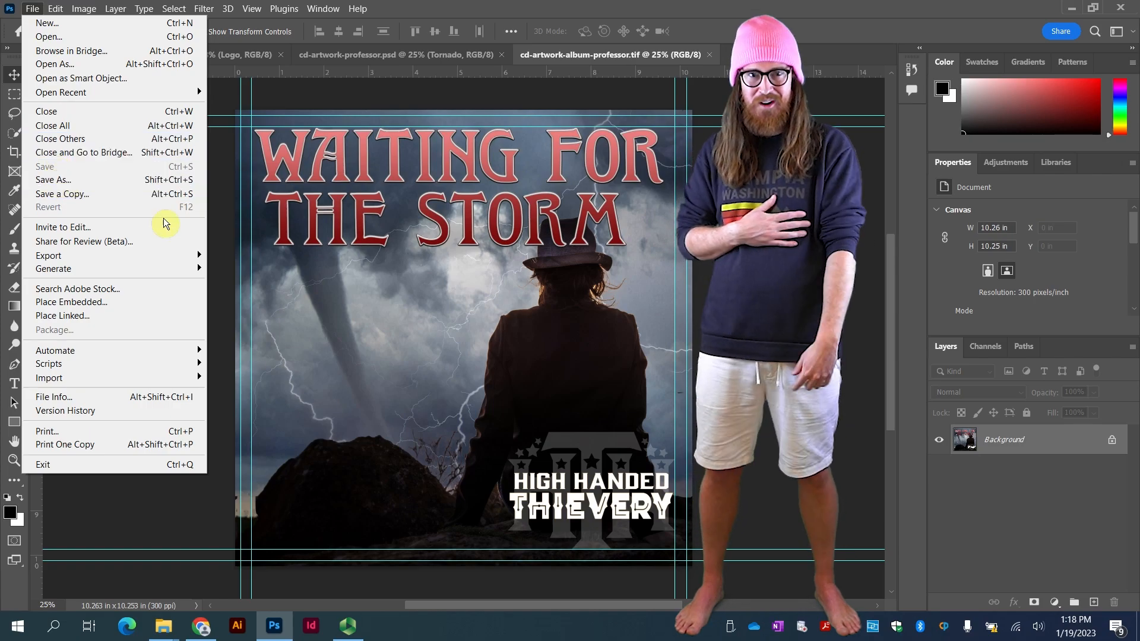
left_click(214, 202)
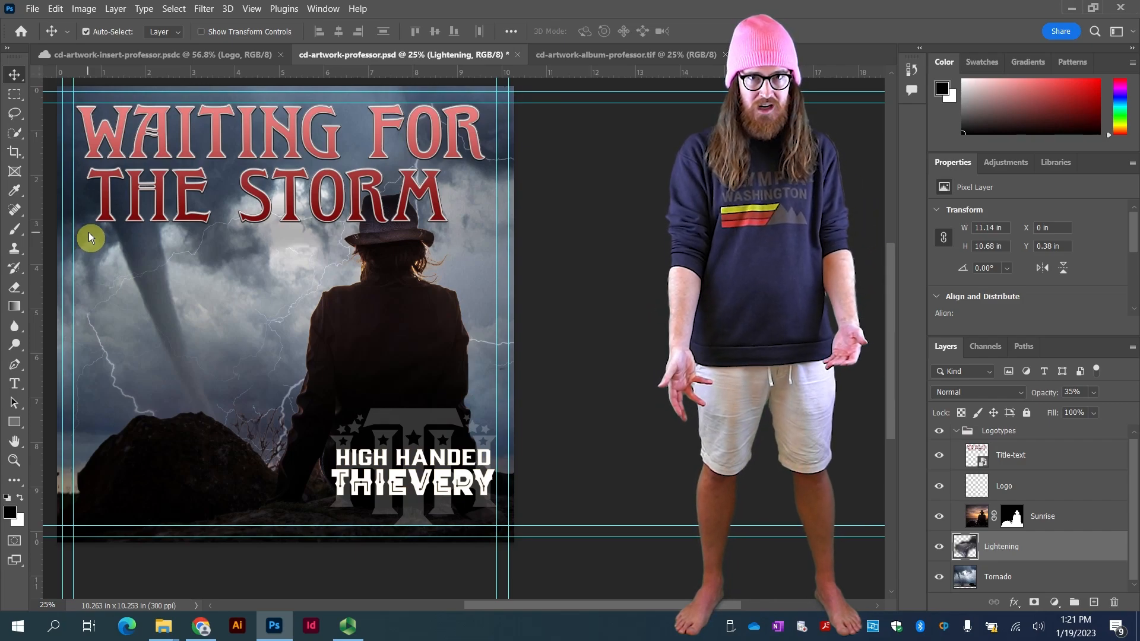
- Revert cd-artwork-professor.psd to its saved version and resize it proportionally to 3000 pixels wide at 300 pixels/inch with automatic resampling
left_click(32, 8)
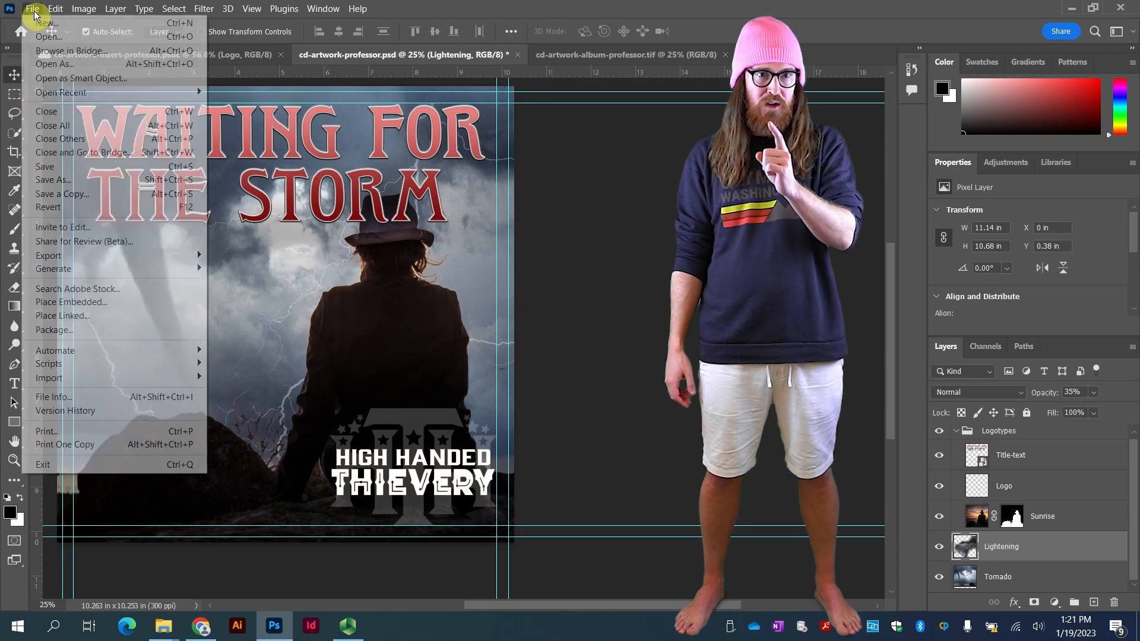
left_click(89, 206)
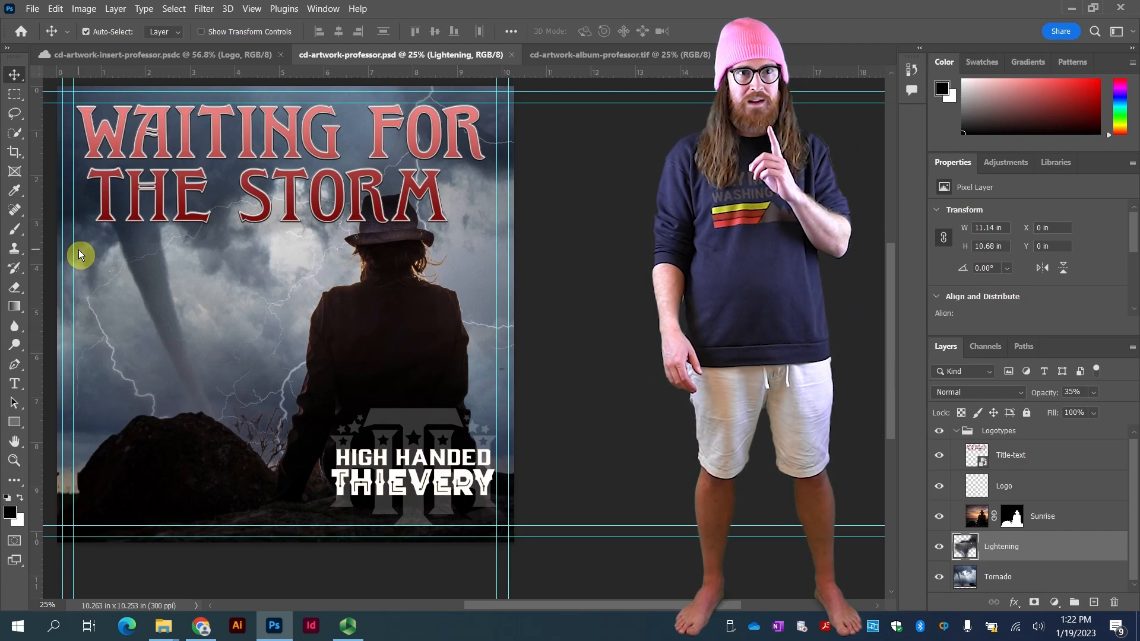
left_click(81, 10)
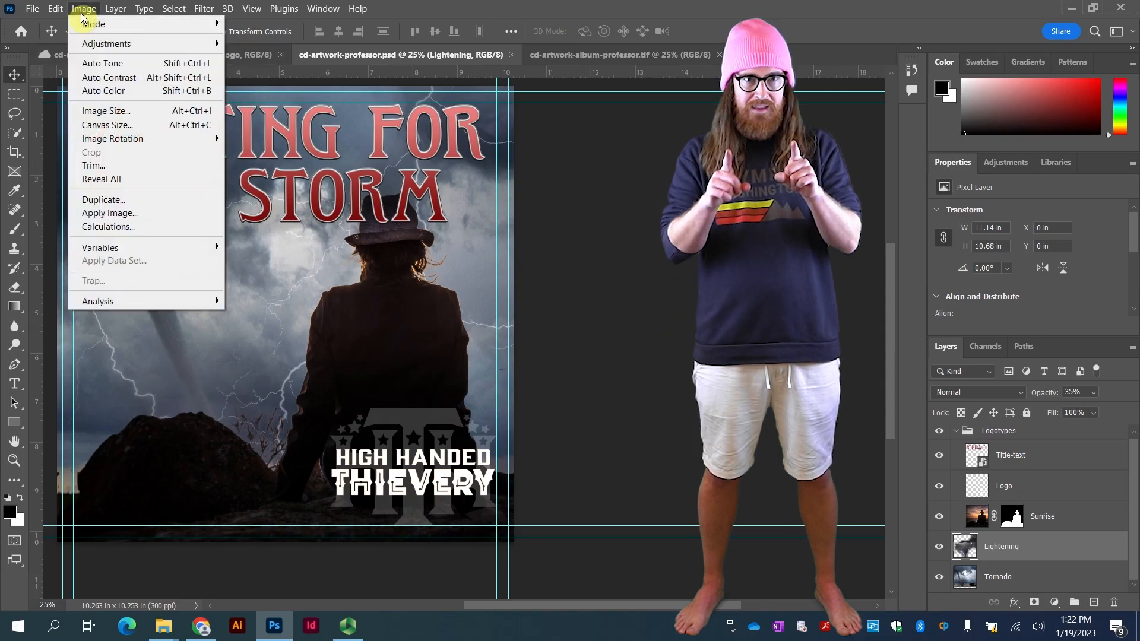
left_click(107, 111)
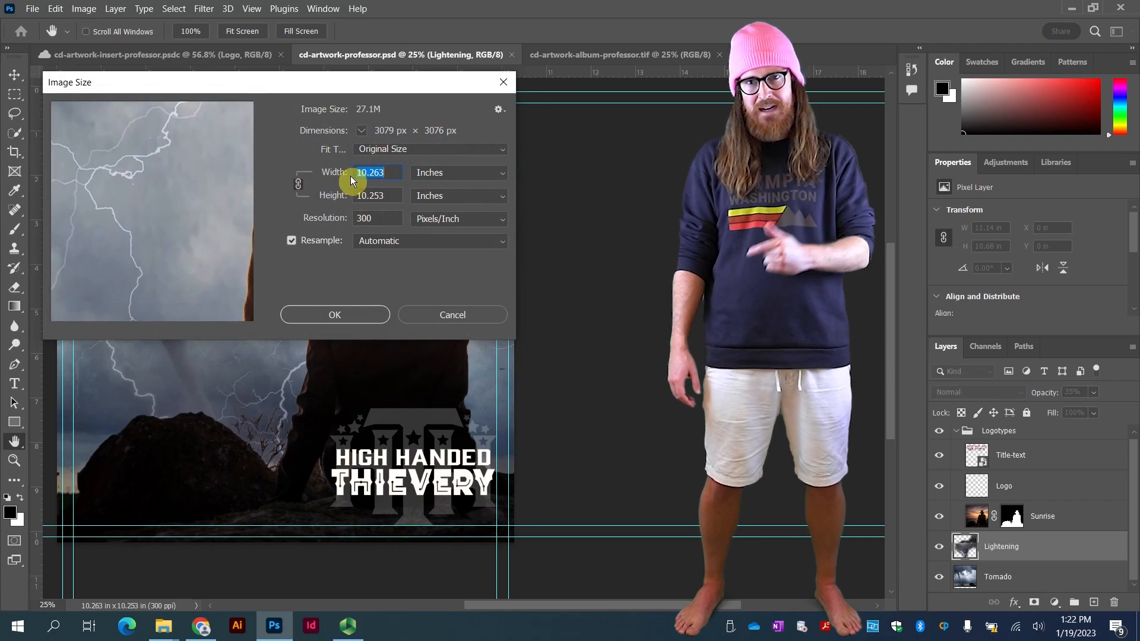
left_click(441, 171)
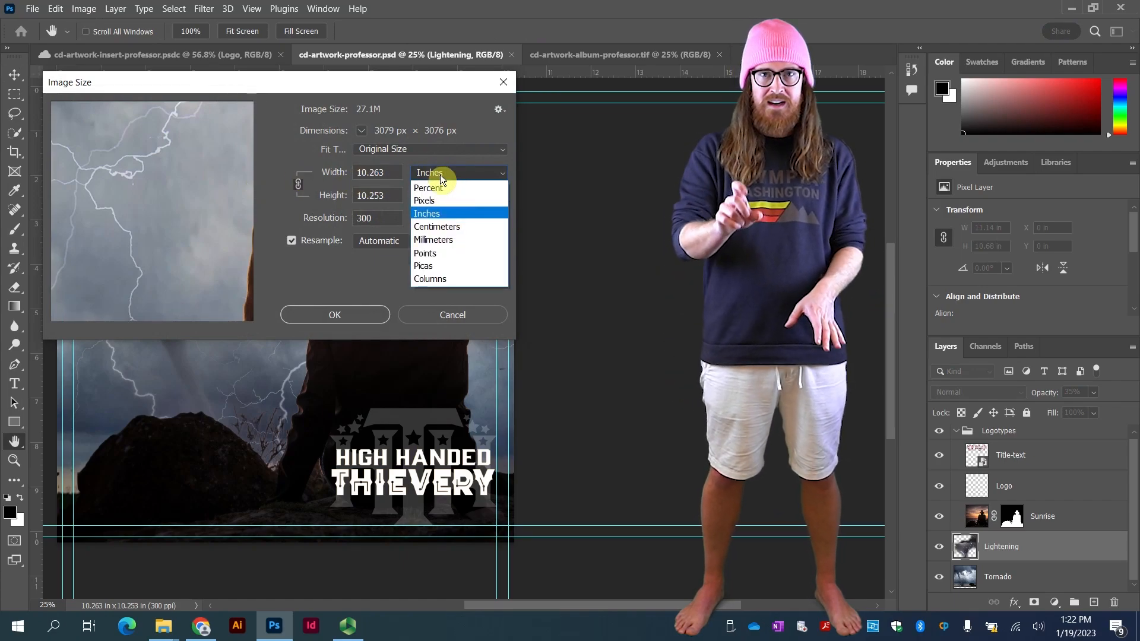
left_click(437, 198)
double_click(366, 172)
type("3000")
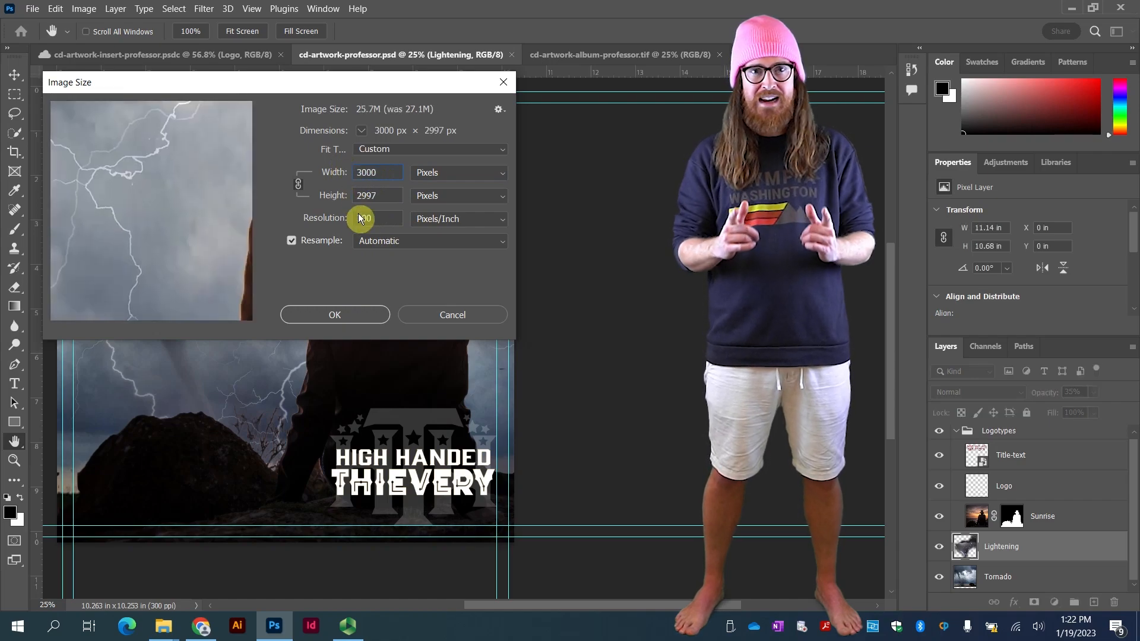
left_click_drag(250, 248, 195, 284)
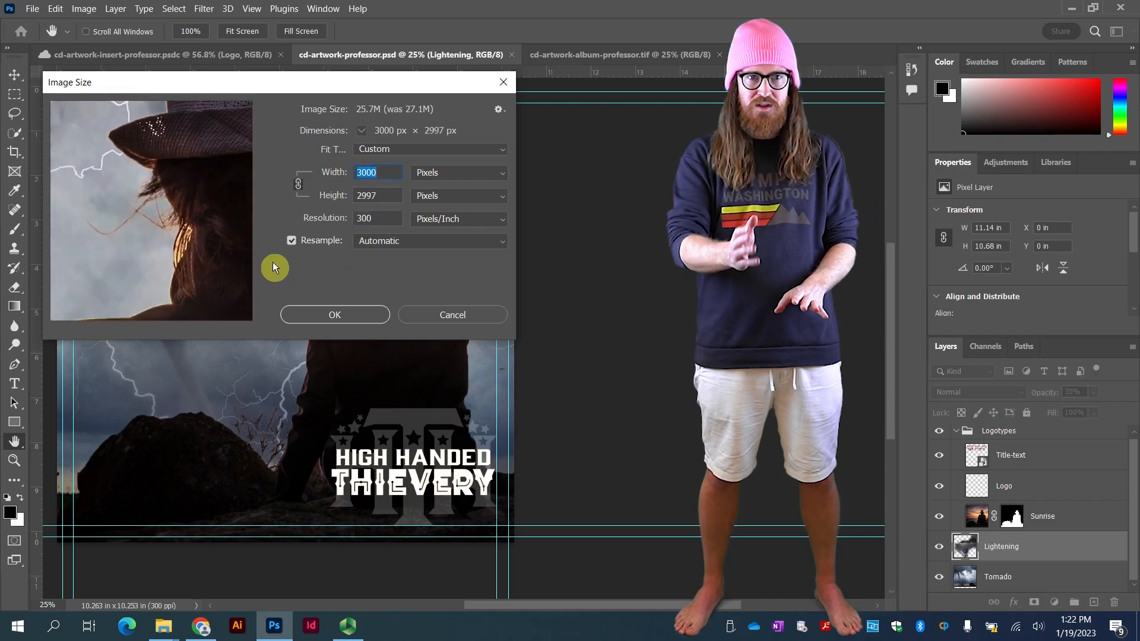
left_click(315, 313)
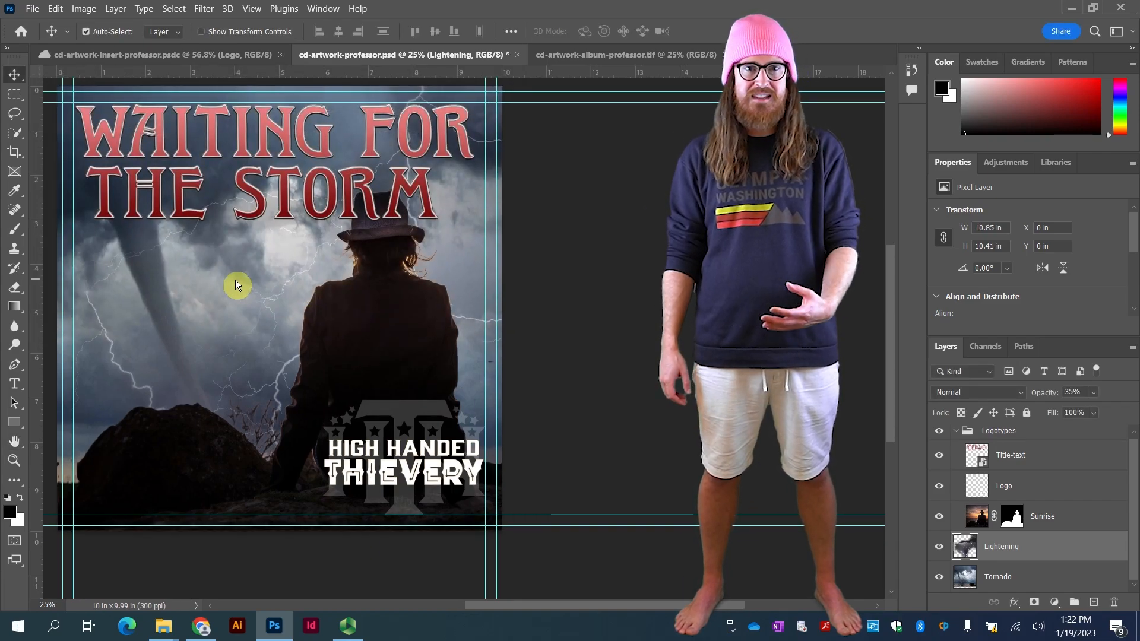
- Set up a JPEG copy of the resized artwork named cd-artwork-professor-digital in the Music folder, keeping the sRGB ICC profile embedded
left_click(32, 9)
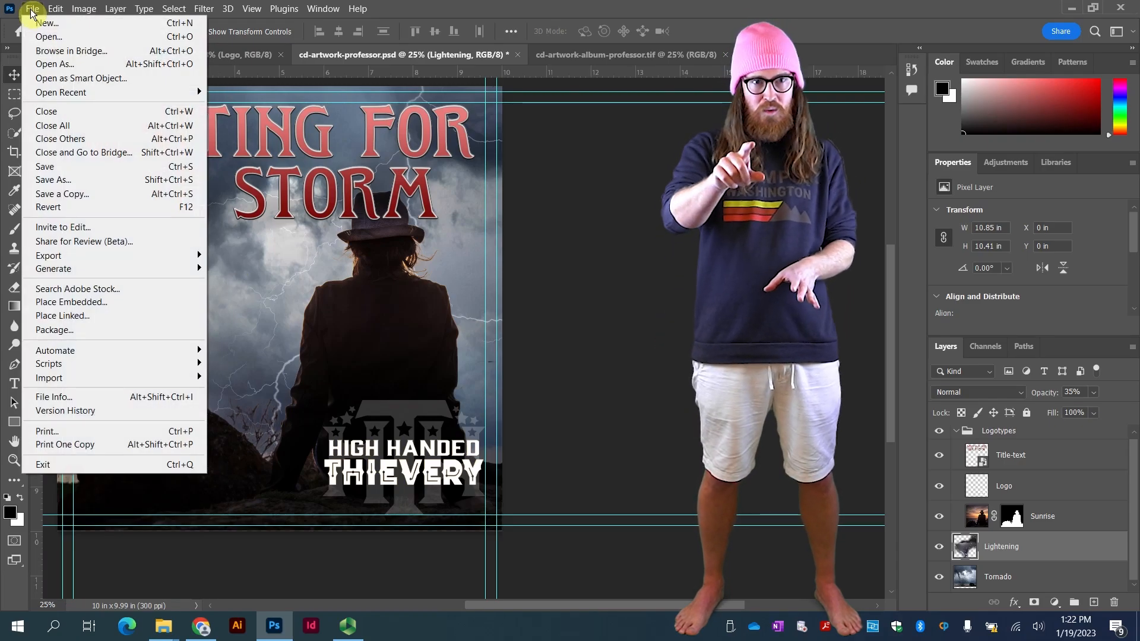
left_click(77, 179)
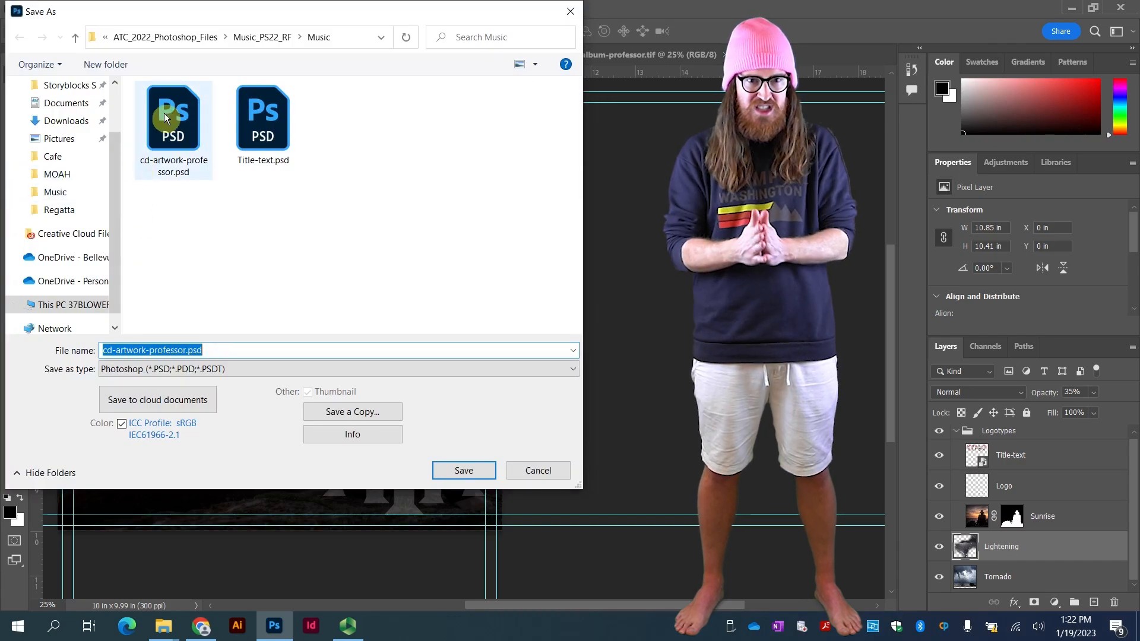
left_click(189, 350)
type("-digital")
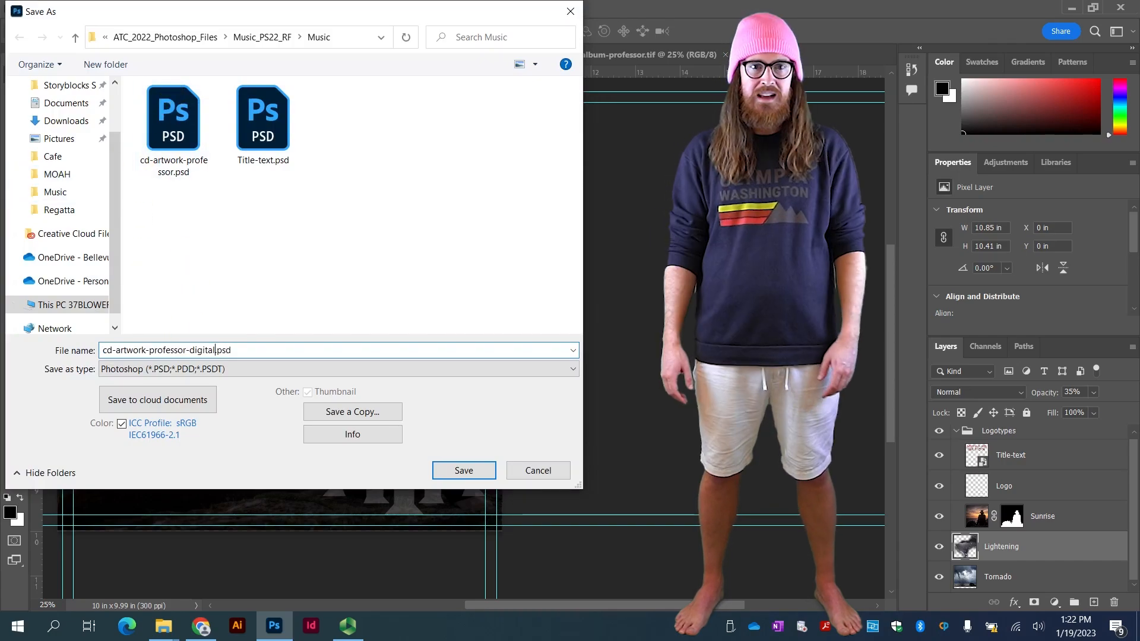
left_click(189, 370)
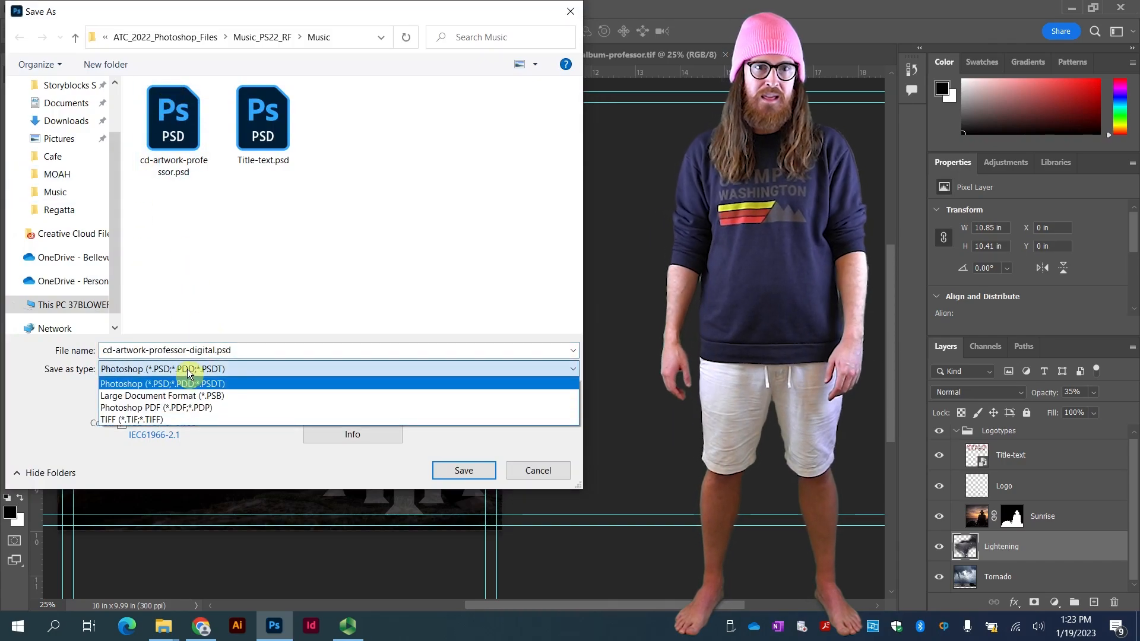
left_click(191, 382)
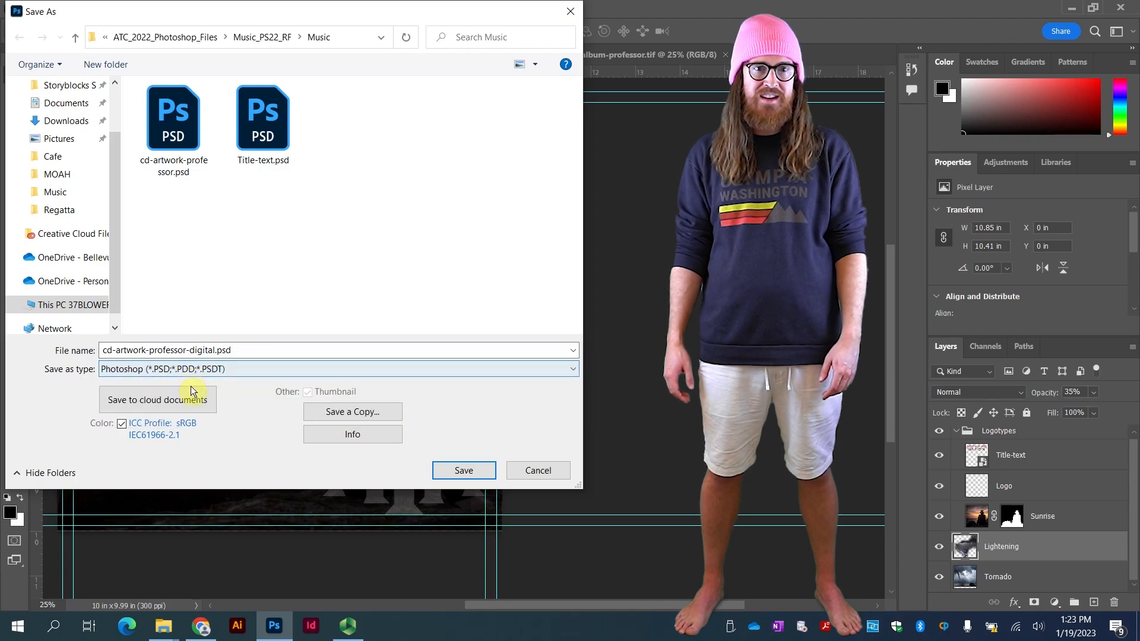
left_click(308, 414)
left_click(246, 376)
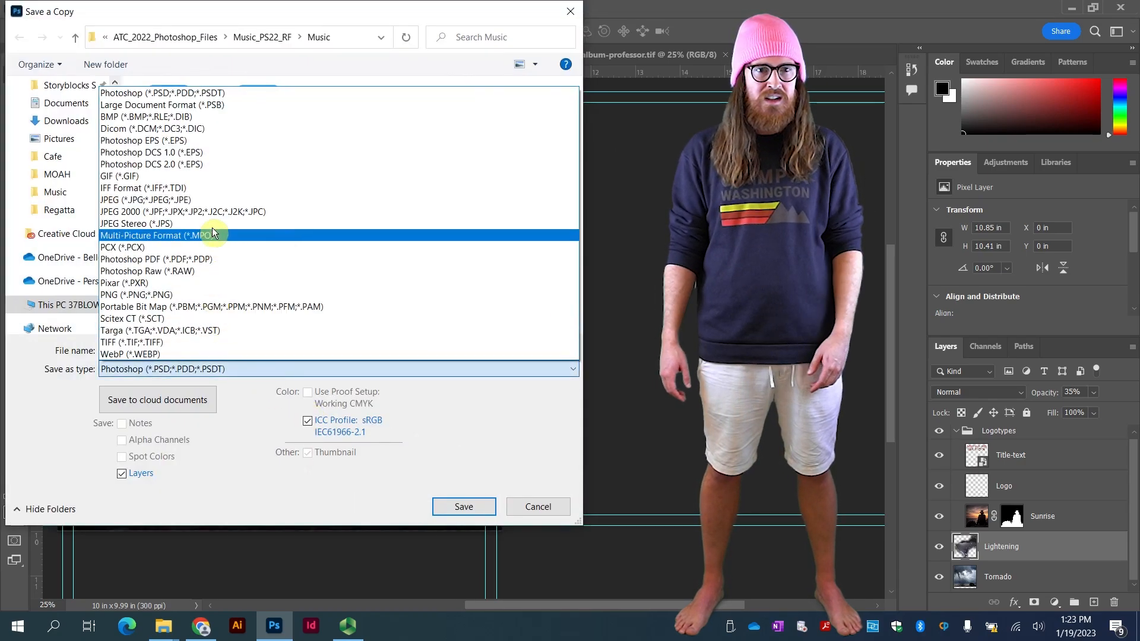
left_click(215, 201)
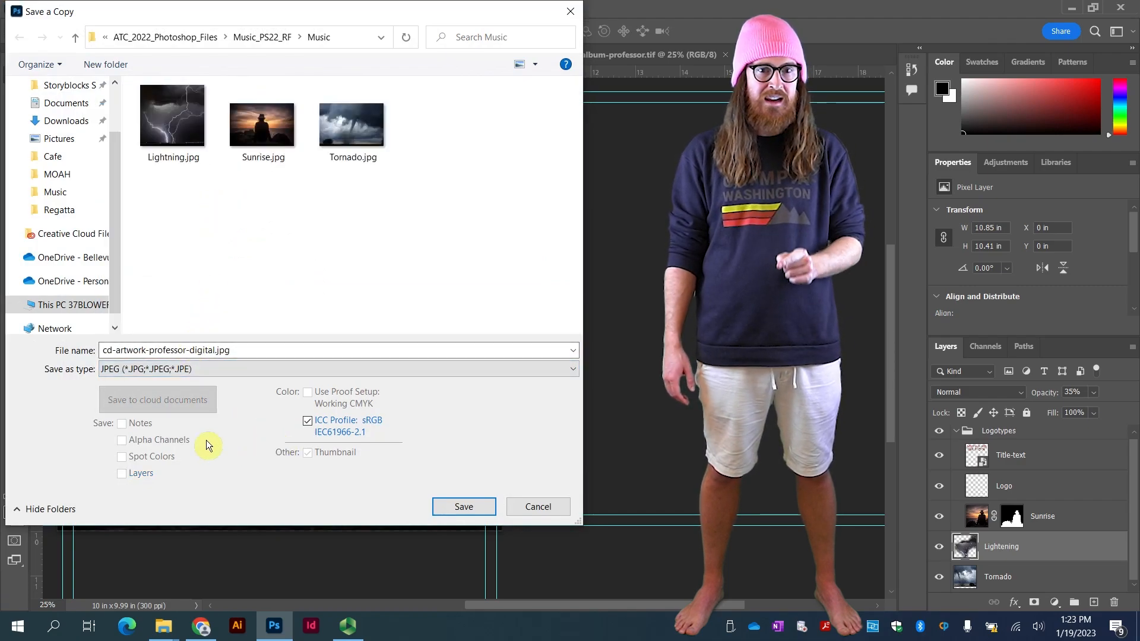
left_click(463, 507)
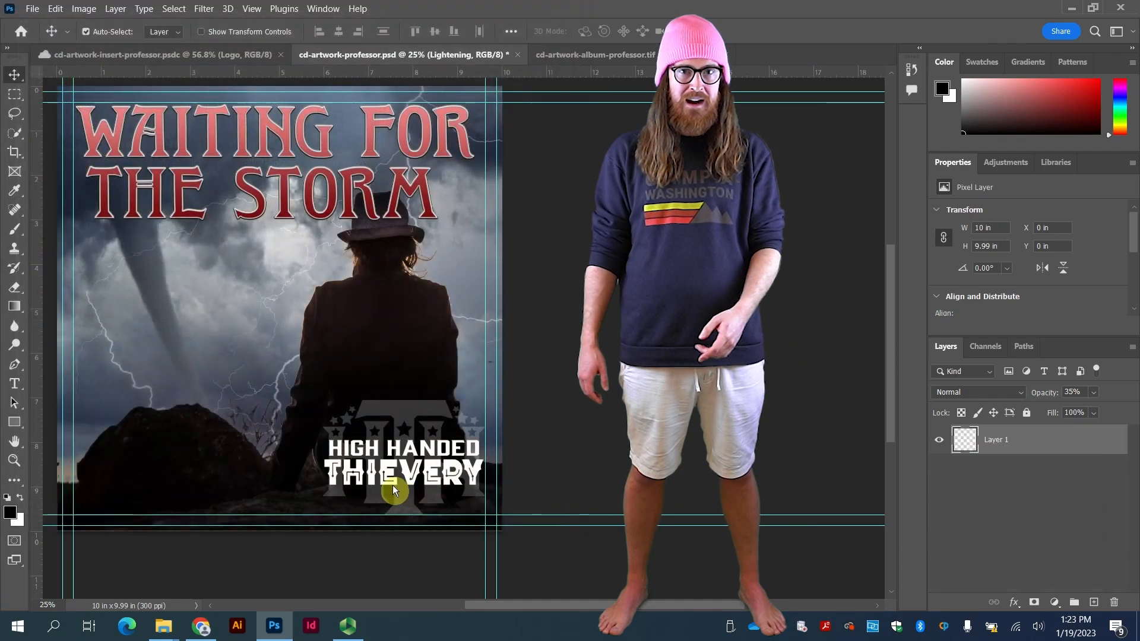
- Save the JPEG copy at High quality (8) with no matte and the Baseline ("Standard") format
left_click_drag(550, 119, 185, 288)
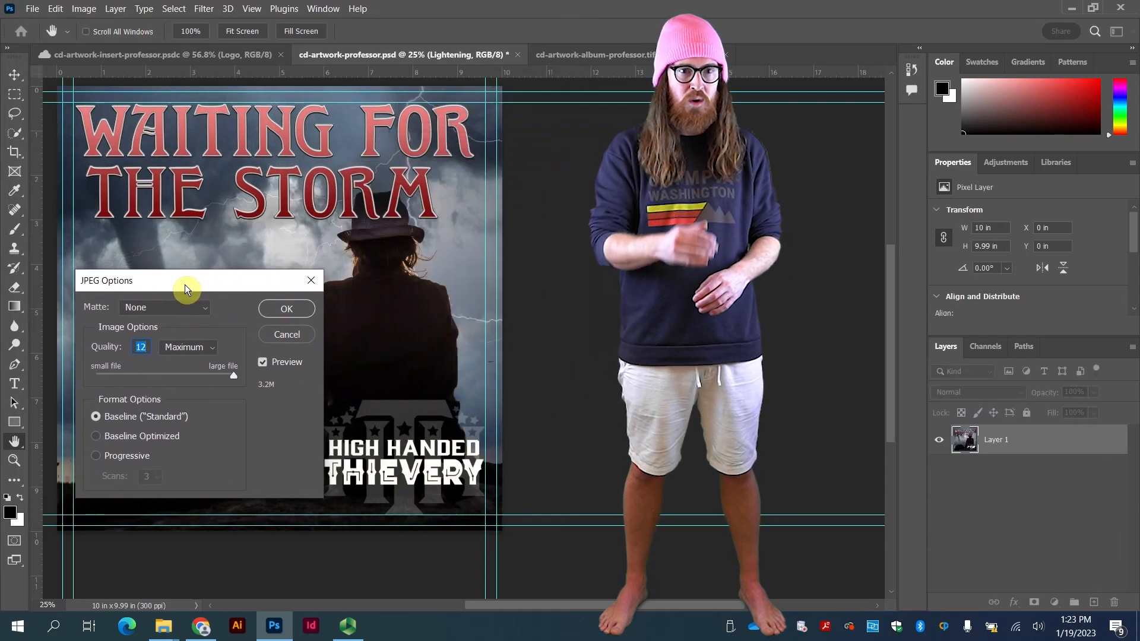
left_click(196, 347)
left_click(183, 389)
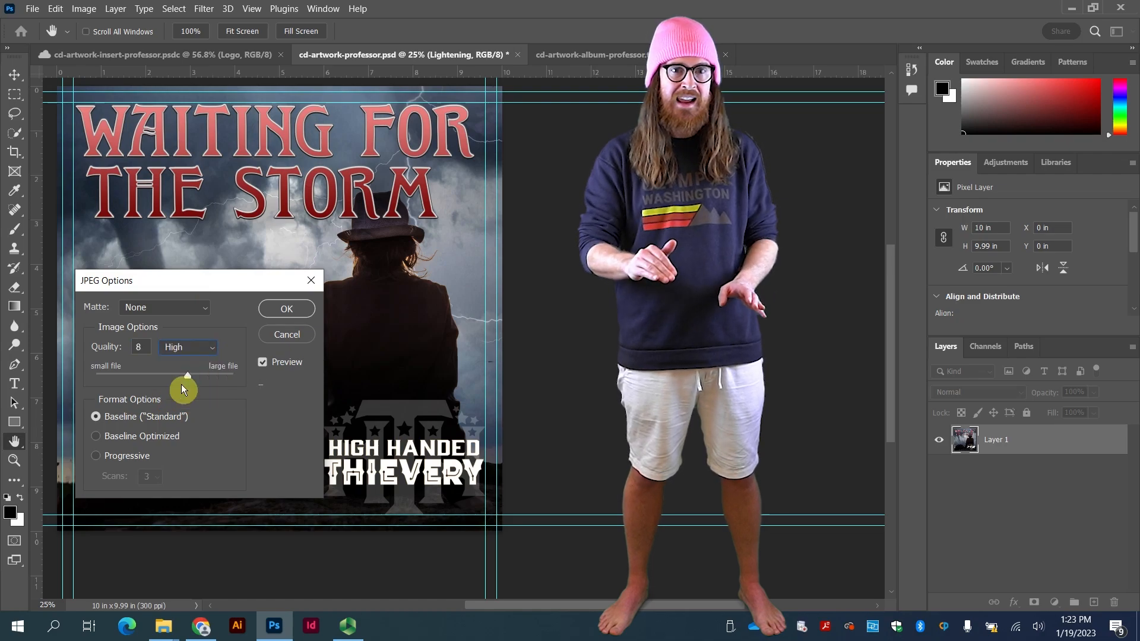
left_click(272, 315)
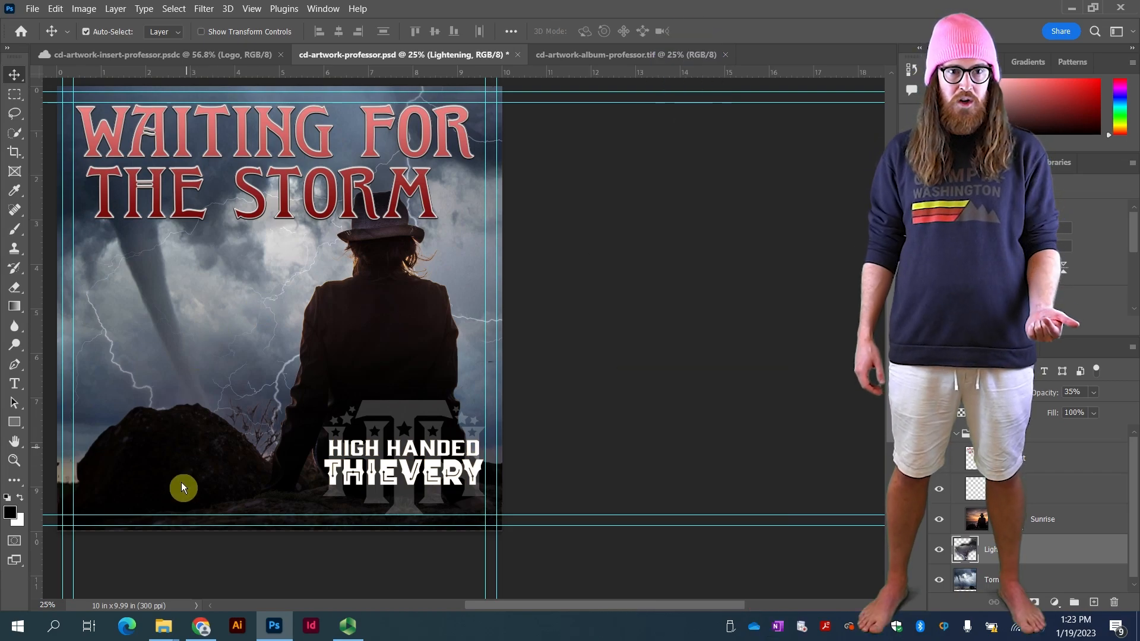
- Switch to File Explorer and review the output and source files in the Music folder one by one
mouse_move(163, 635)
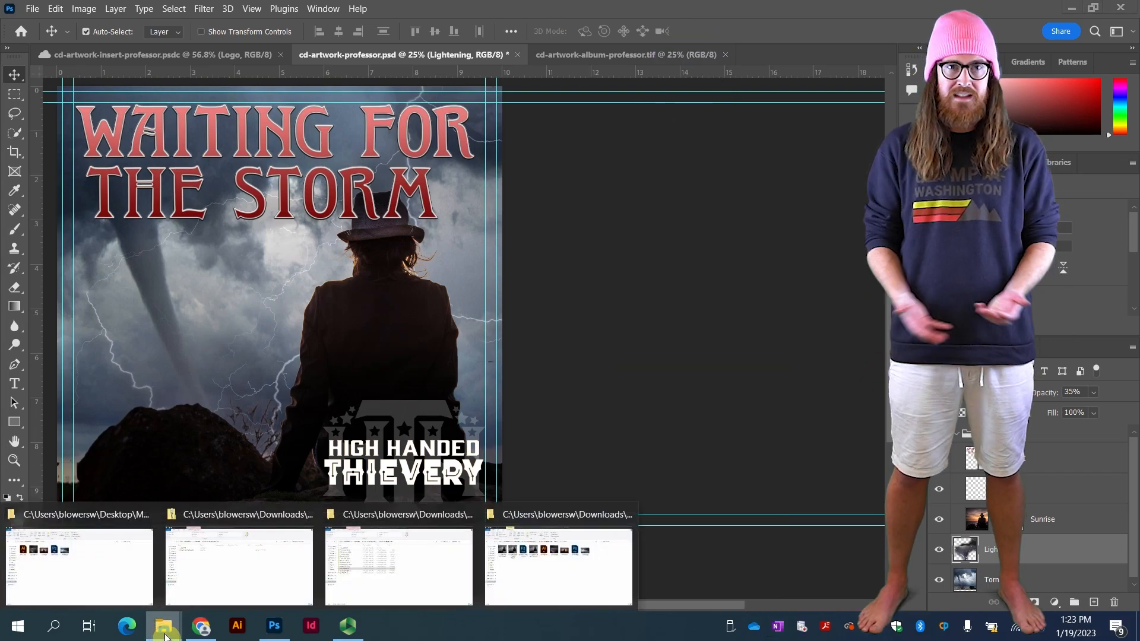
left_click(528, 587)
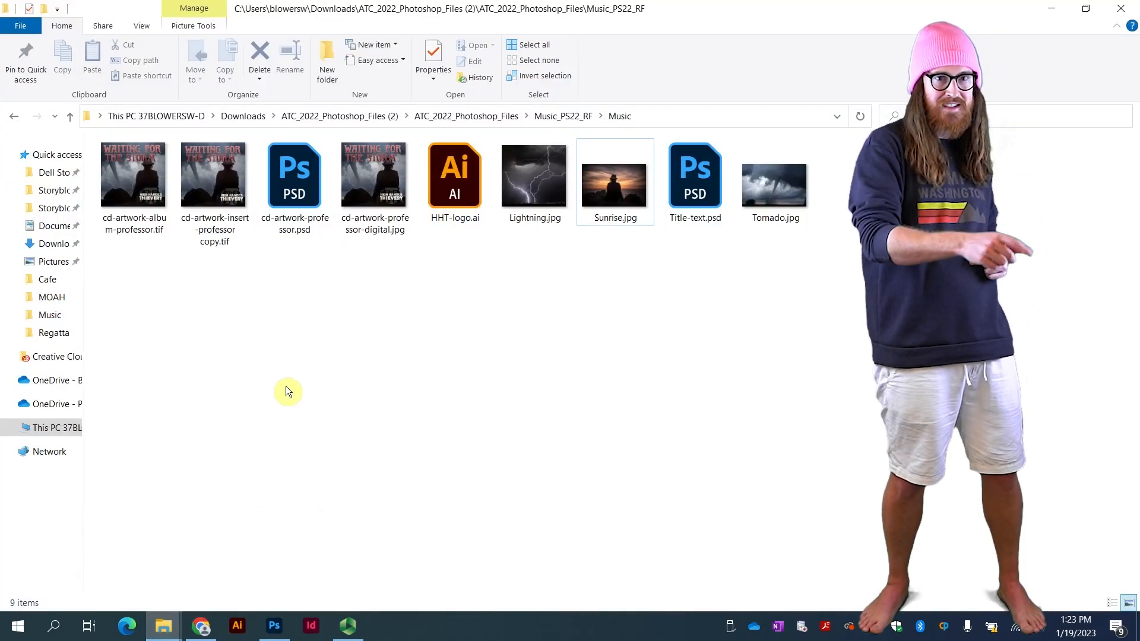
left_click(136, 190)
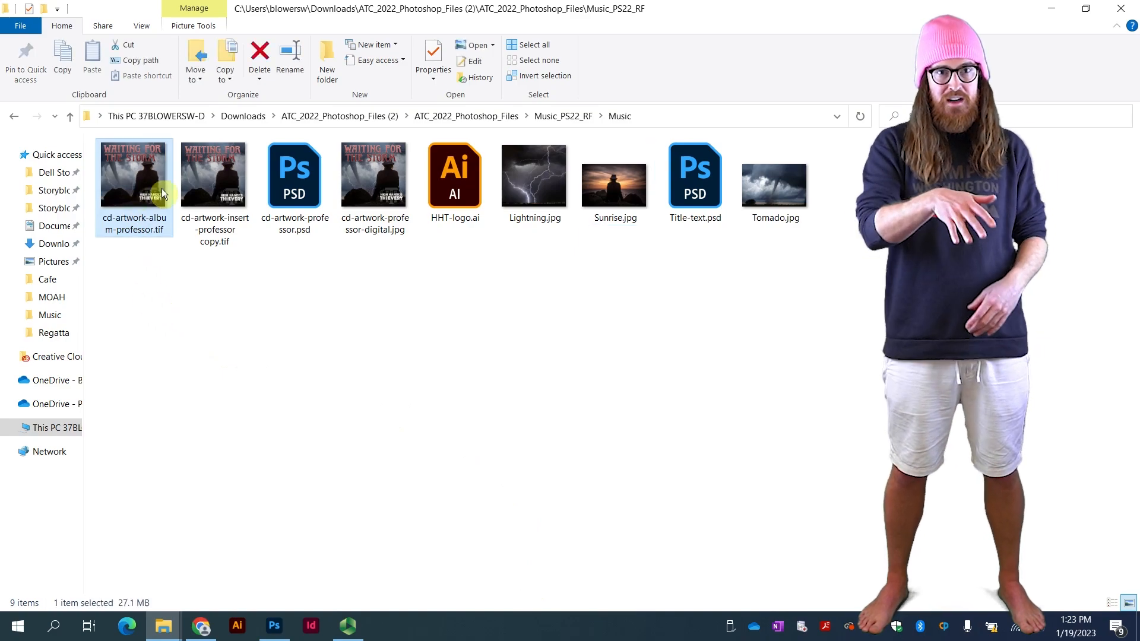
left_click(208, 185)
left_click(285, 187)
left_click(351, 185)
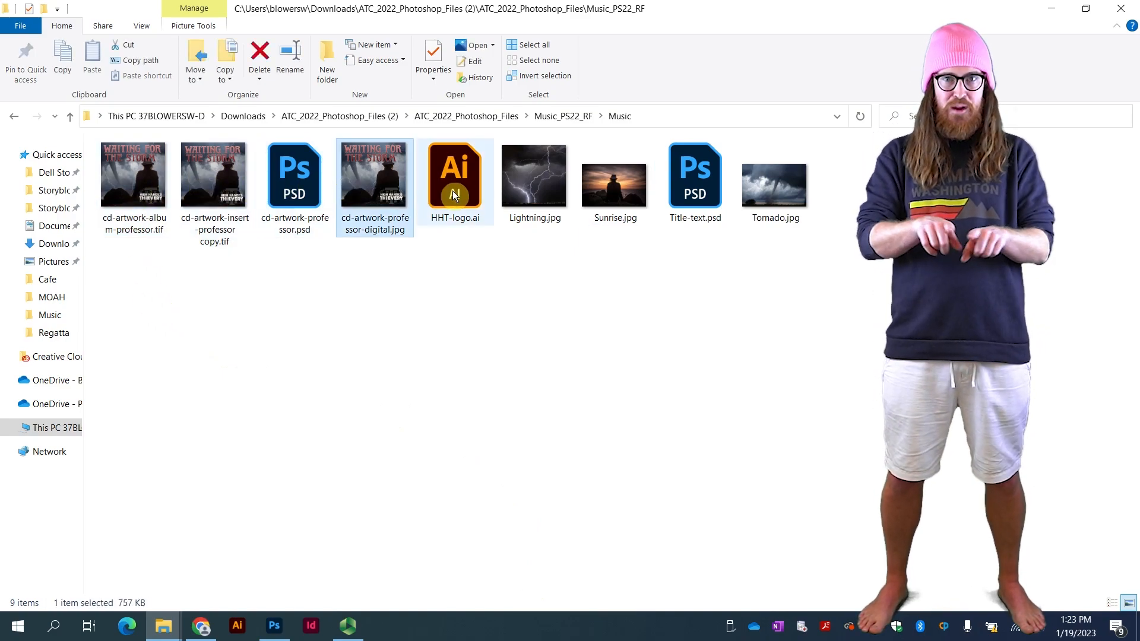
left_click(452, 190)
left_click(529, 181)
left_click(609, 187)
left_click(695, 190)
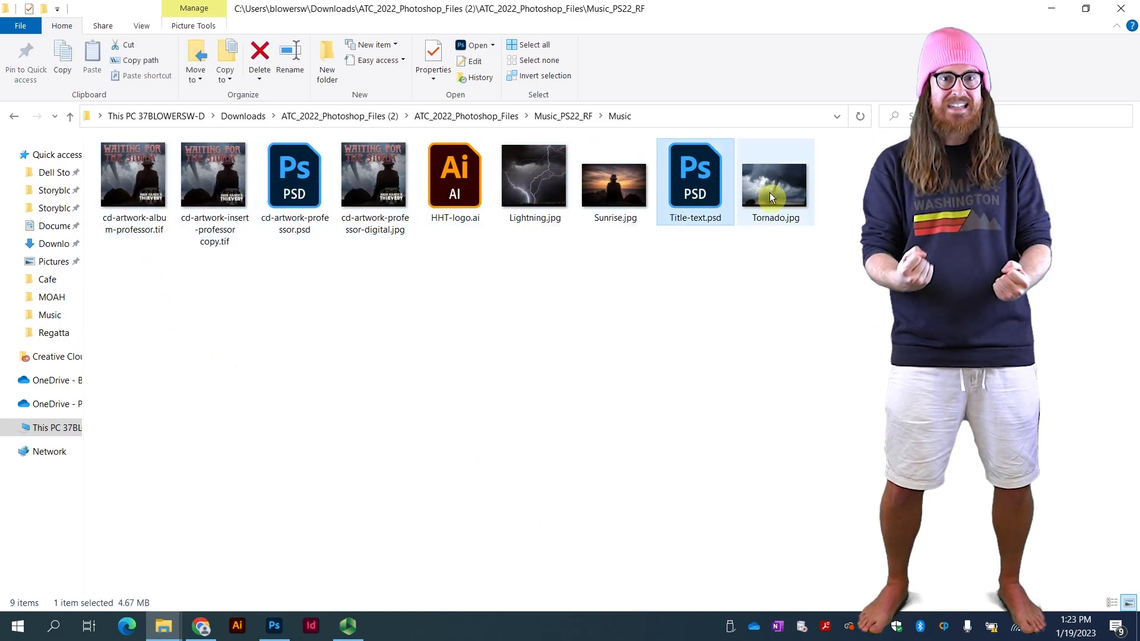
- Select the three output files together: the digital JPEG, the insert TIFF copy and the album TIFF
left_click(374, 190)
left_click(217, 201, "ctrl")
left_click(130, 190, "ctrl")
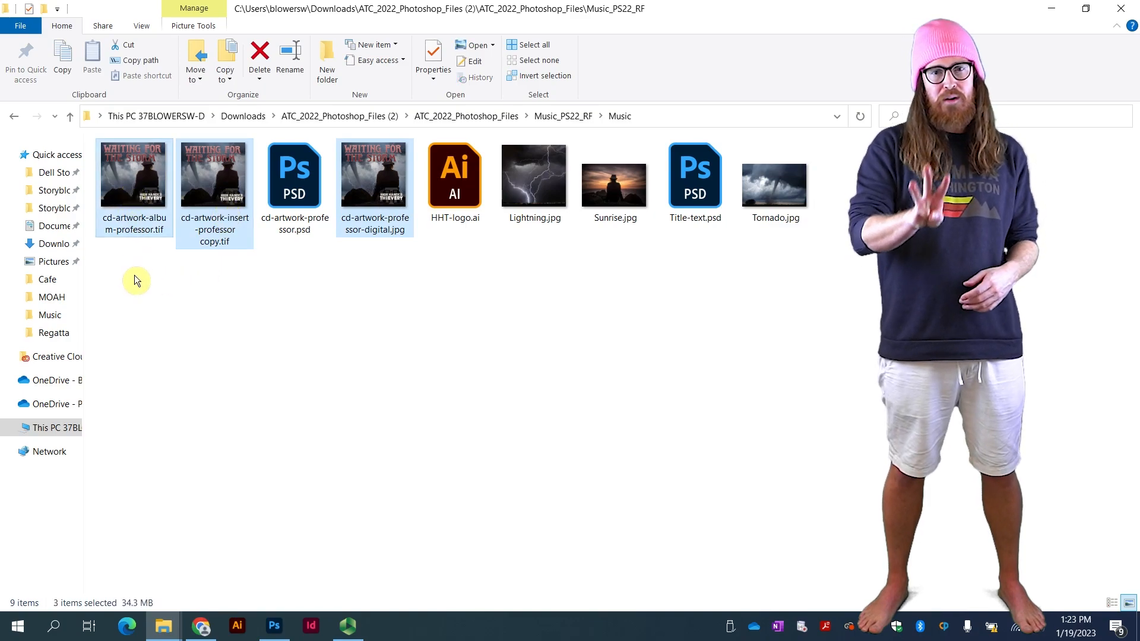